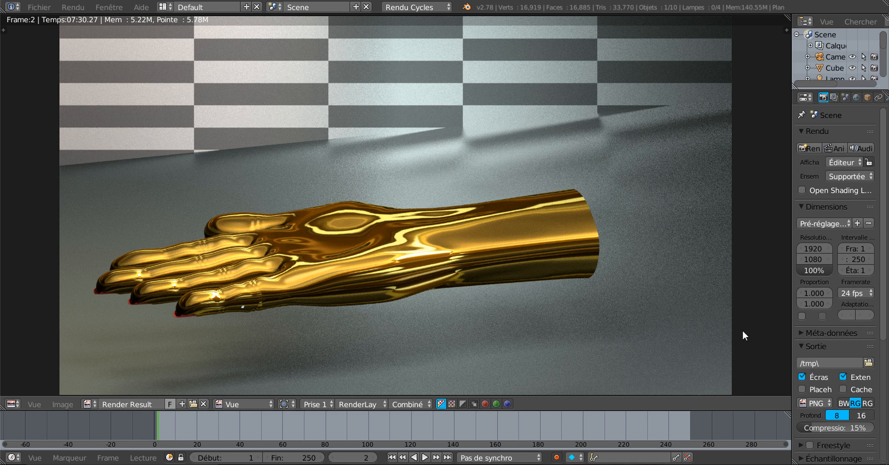
Switch to the Cycles Blender 3D Test SVM6 folder in File Explorer to view its texture and model files
left_click(411, 7)
scroll(749, 209, "down", 1)
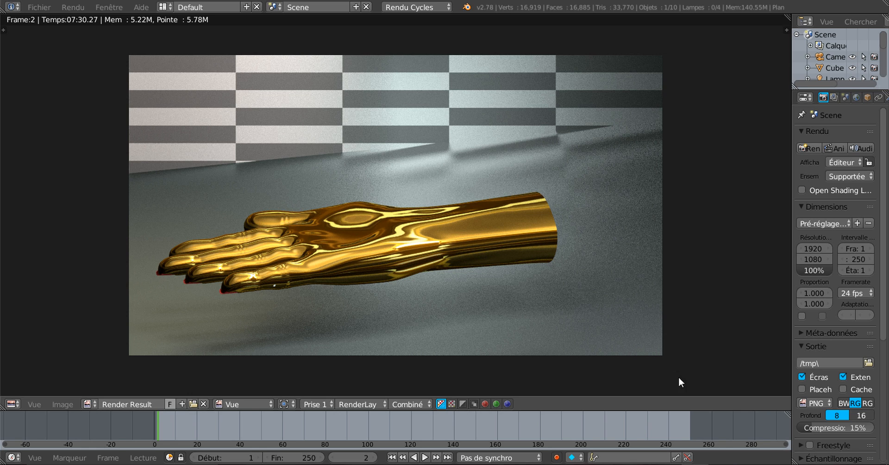
mouse_move(613, 463)
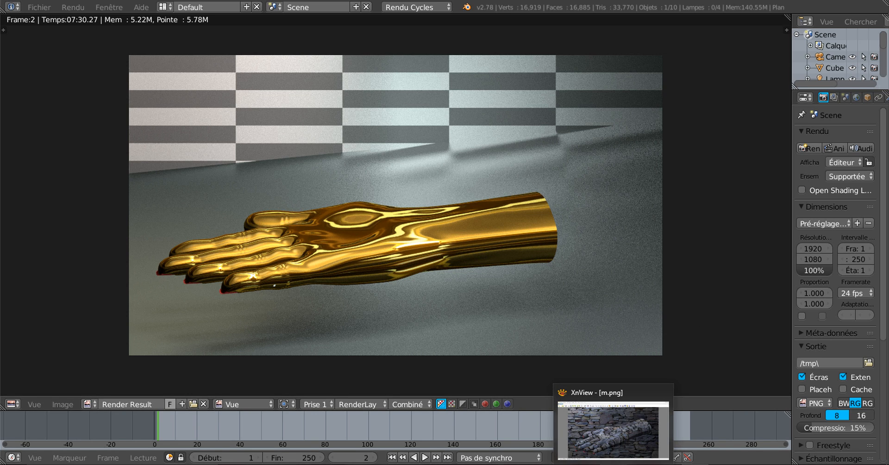
mouse_move(287, 464)
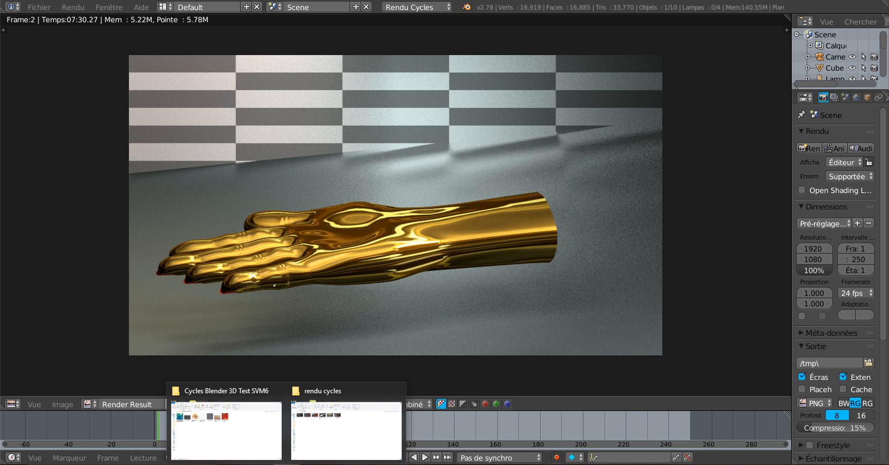
left_click(239, 427)
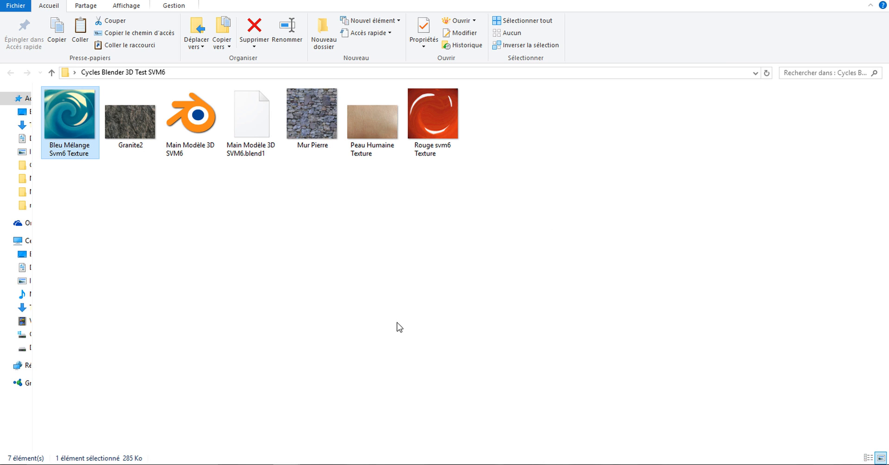
Switch to the rendu cycles folder and open the image m in the image viewer
mouse_move(260, 464)
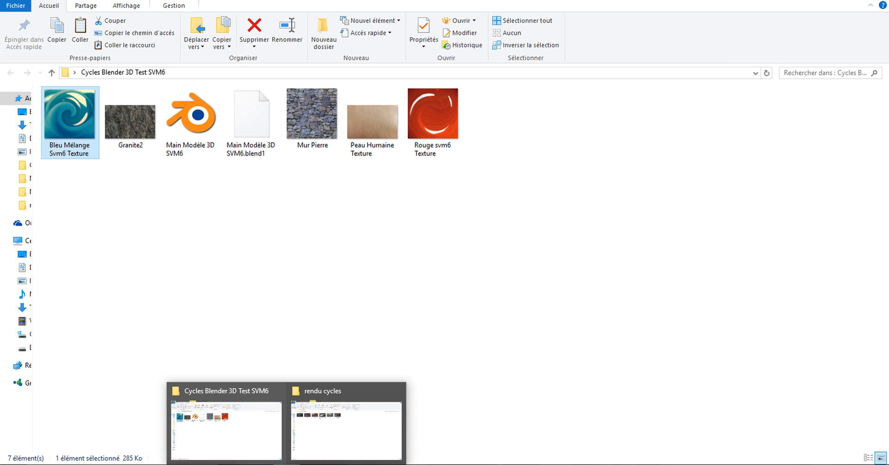
left_click(339, 431)
mouse_move(69, 123)
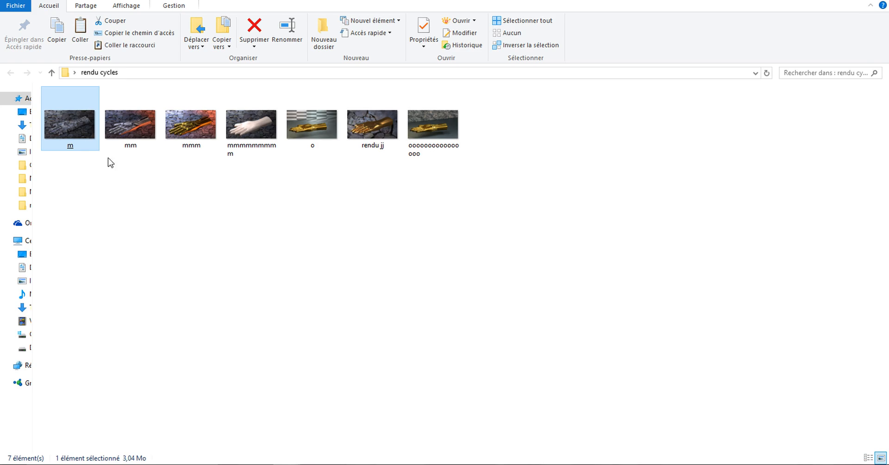
key("Return")
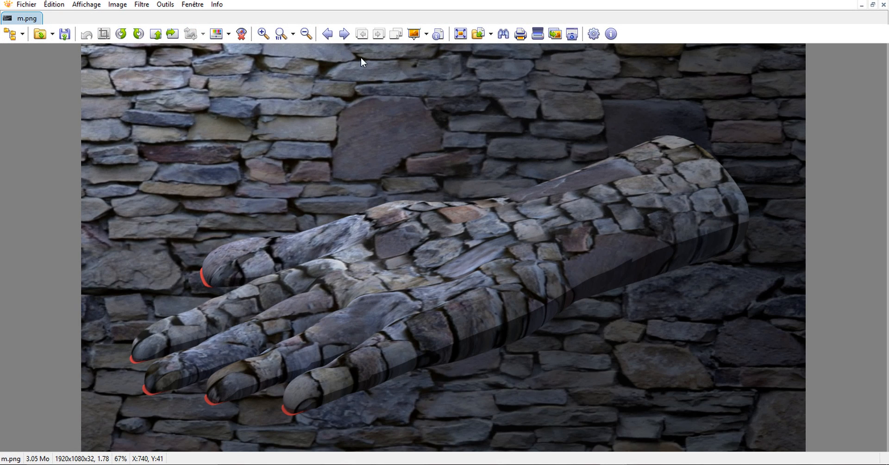
Look through the other rendered hand images in the folder up to rendu jj.png and close the viewer
left_click(343, 35)
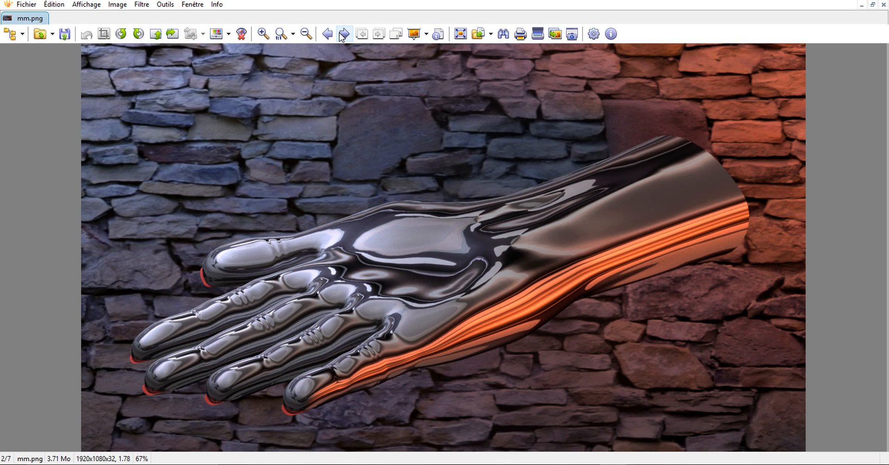
left_click(343, 35)
left_click(343, 34)
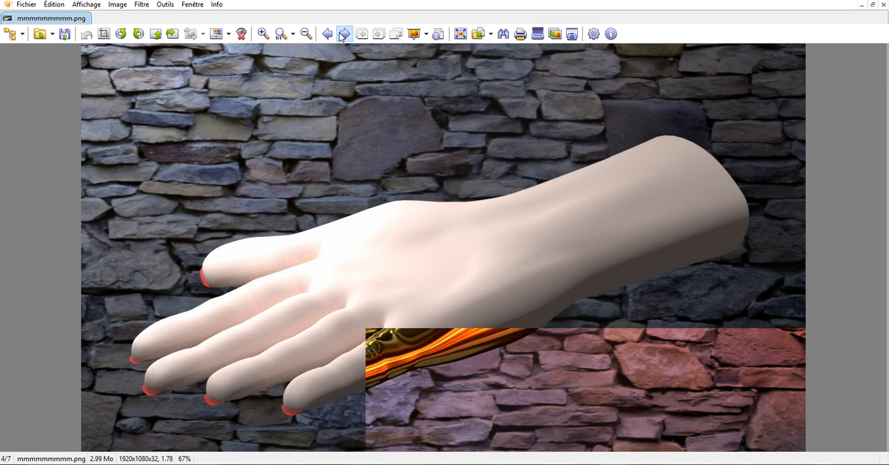
left_click(343, 35)
left_click(343, 35)
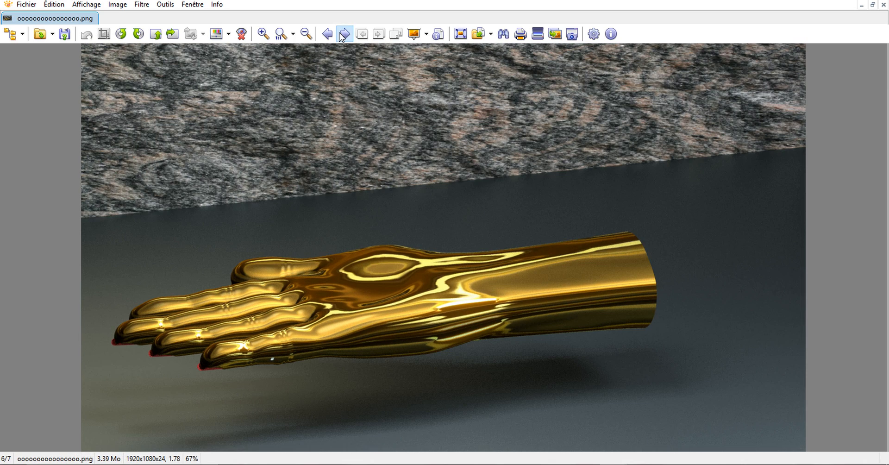
left_click(343, 34)
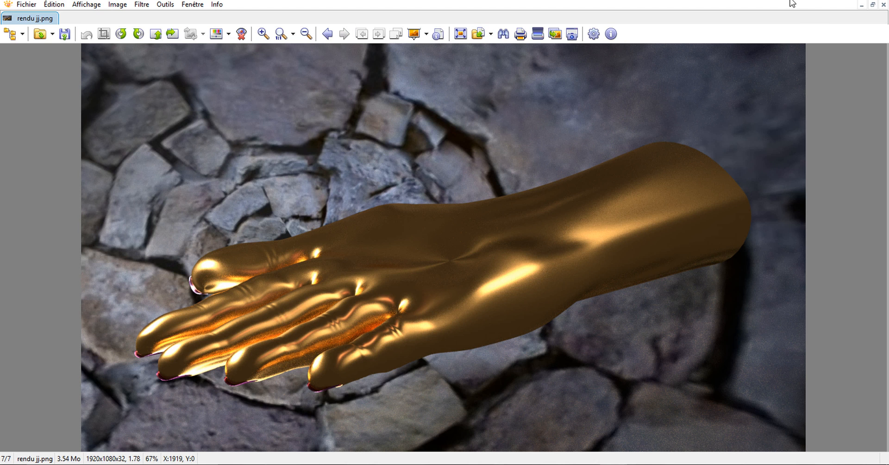
left_click(887, 1)
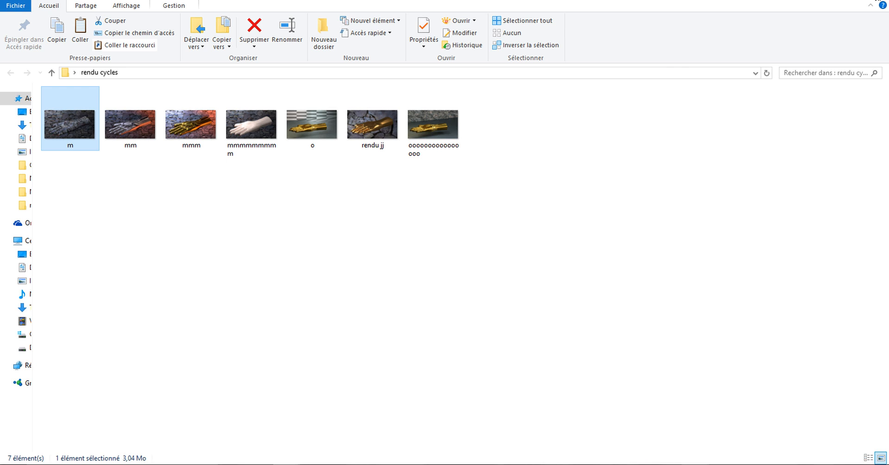
Open the Main Modèle 3D SVM6 Blender file from the Cycles Blender 3D Test SVM6 folder
left_click(695, 464)
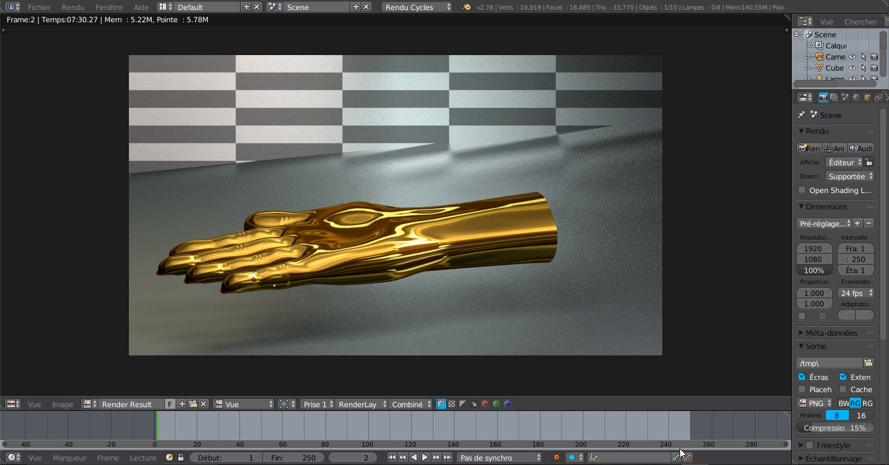
mouse_move(694, 464)
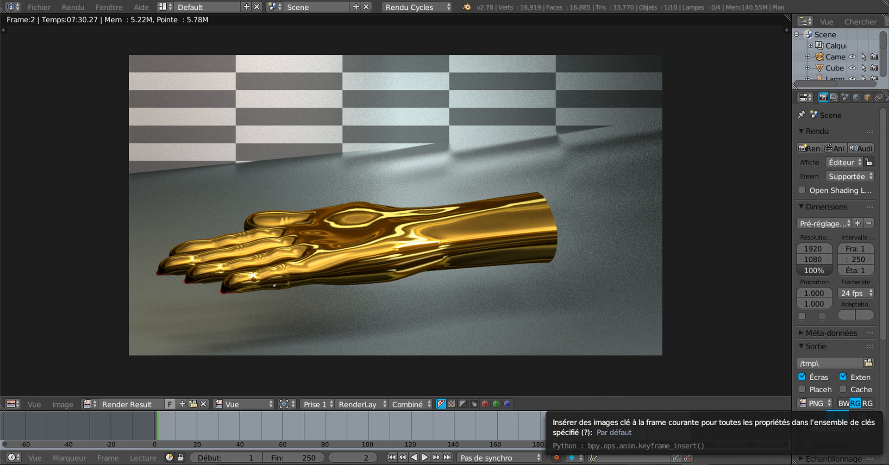
mouse_move(614, 464)
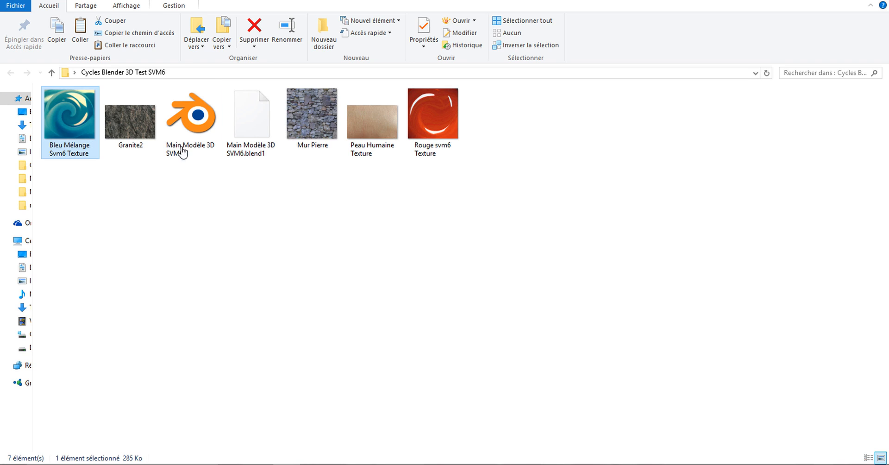
left_click(183, 151)
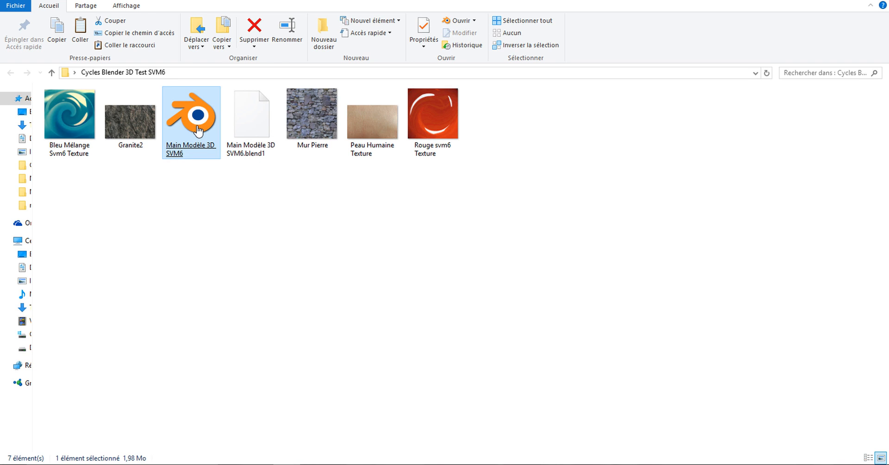
double_click(198, 131)
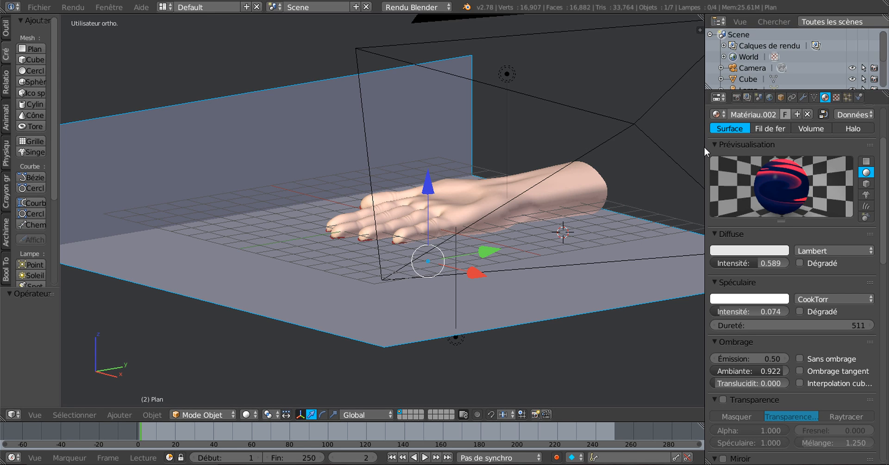
Widen the 3D viewport by narrowing the properties editor and set the viewport shading to Rendu
left_click_drag(704, 145, 815, 144)
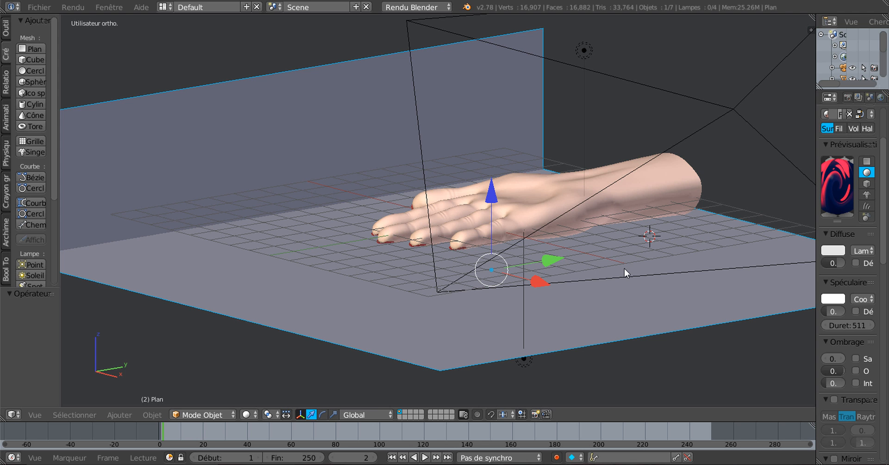
scroll(633, 262, "up", 6)
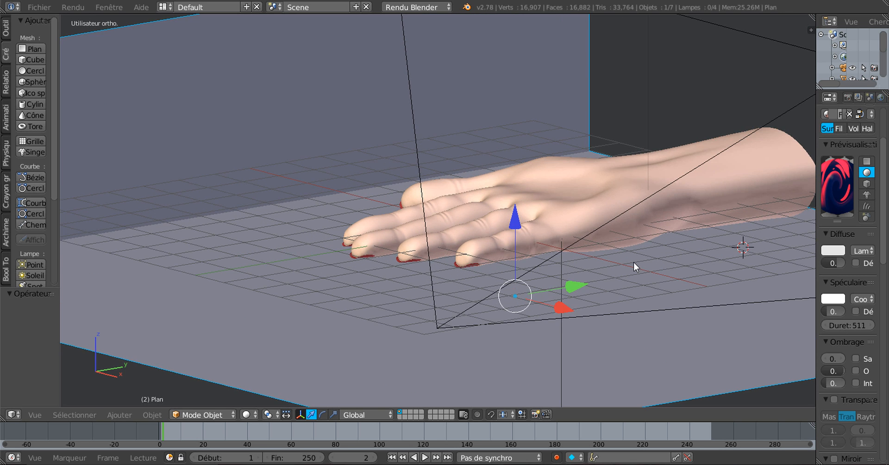
scroll(634, 262, "down", 6)
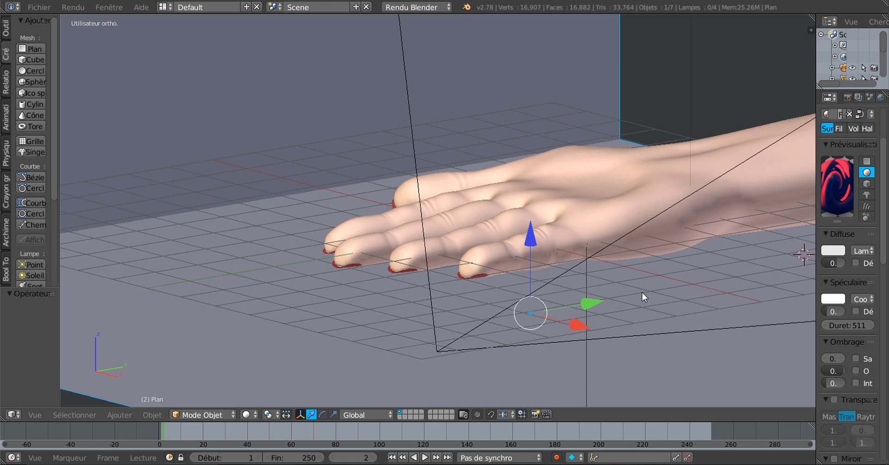
scroll(546, 265, "down", 2)
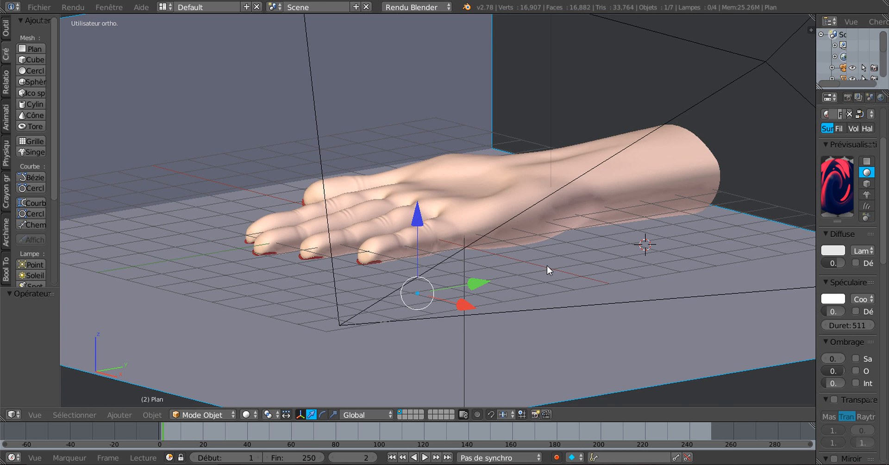
middle_click_drag(572, 277, 554, 282)
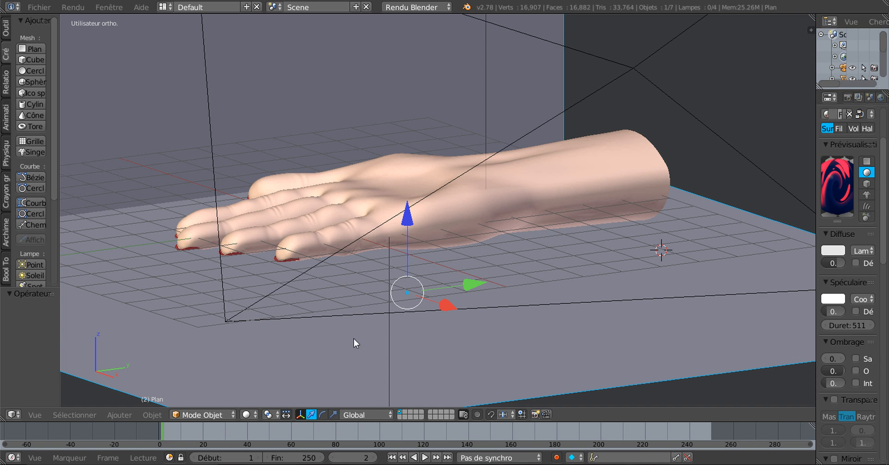
left_click(247, 415)
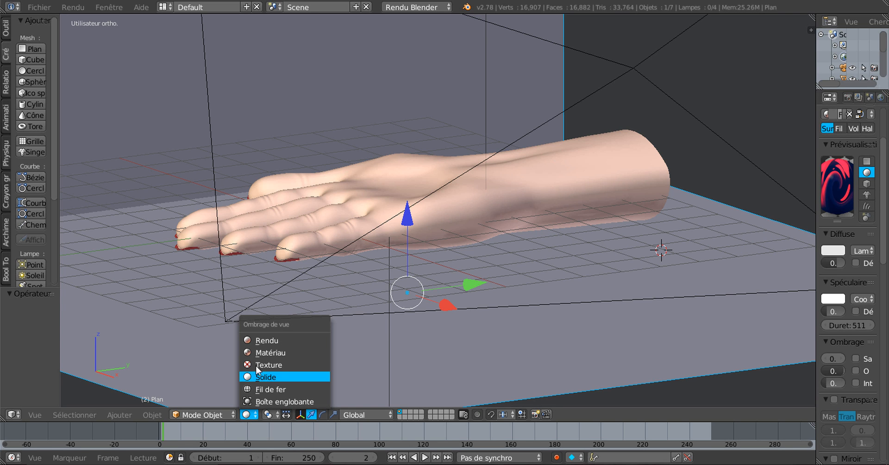
left_click(254, 341)
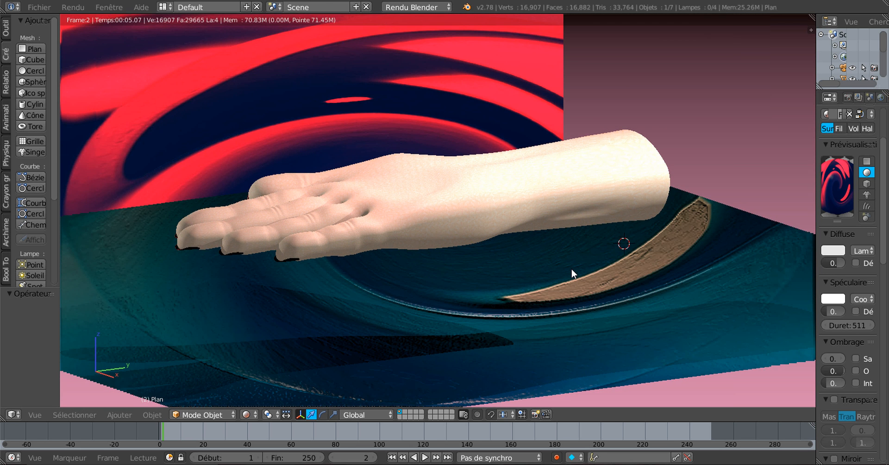
Examine the rendered hand and textured planes from several distances and angles, and widen the properties editor slightly
scroll(571, 269, "down", 1)
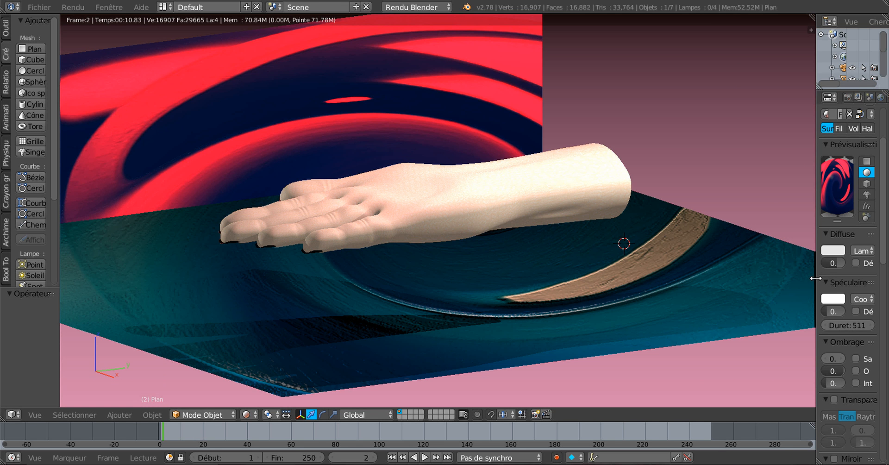
left_click_drag(815, 278, 798, 278)
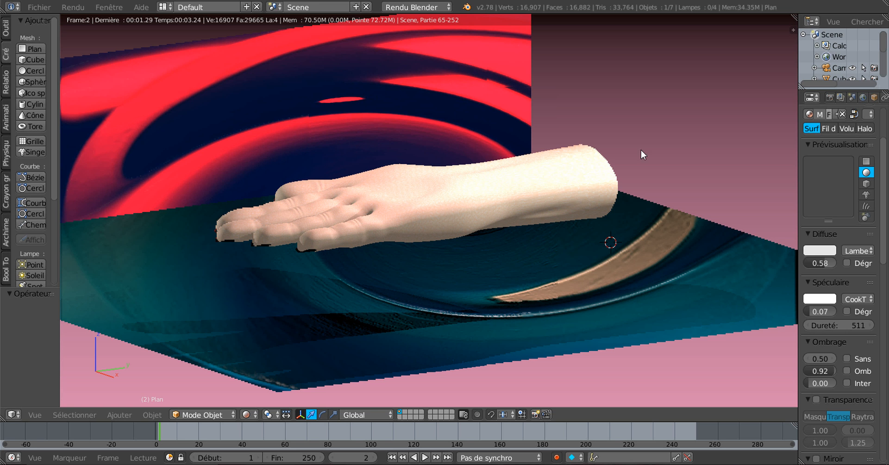
scroll(640, 230, "down", 1)
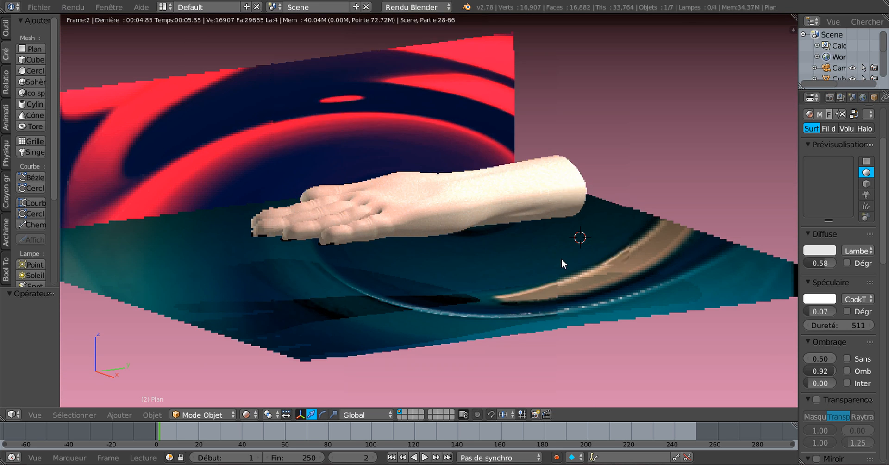
scroll(561, 263, "up", 1)
scroll(452, 274, "up", 1)
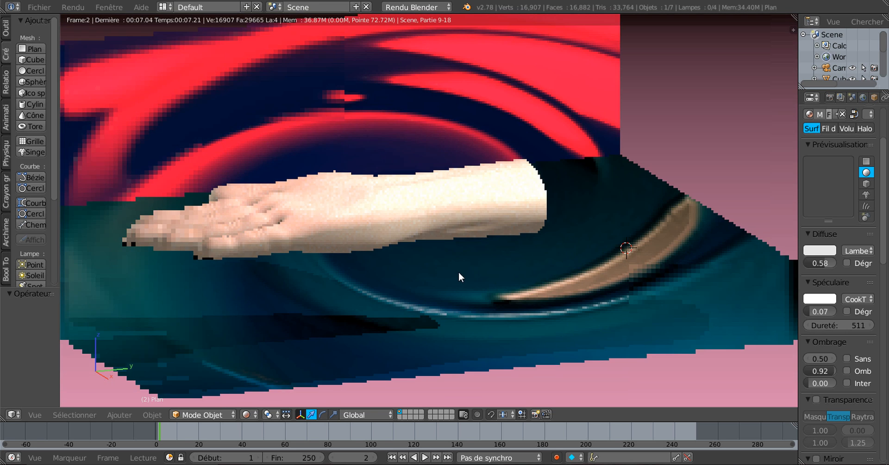
middle_click_drag(458, 272, 493, 273, "shift")
scroll(418, 281, "up", 1)
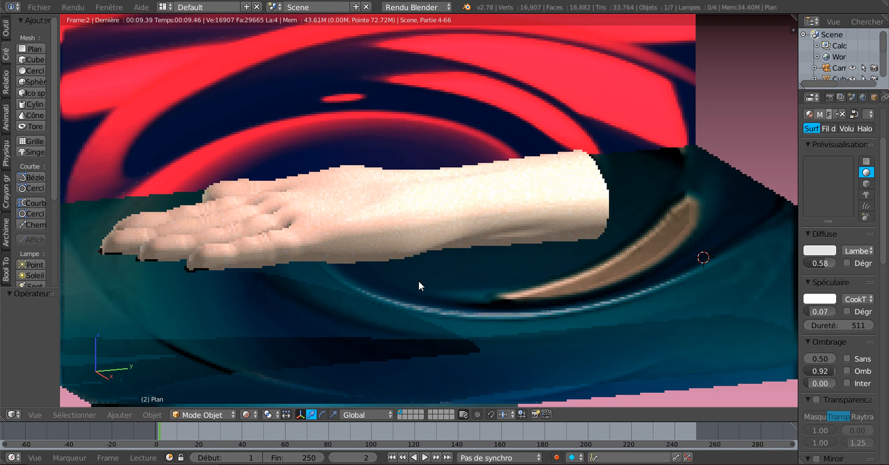
scroll(419, 277, "up", 3)
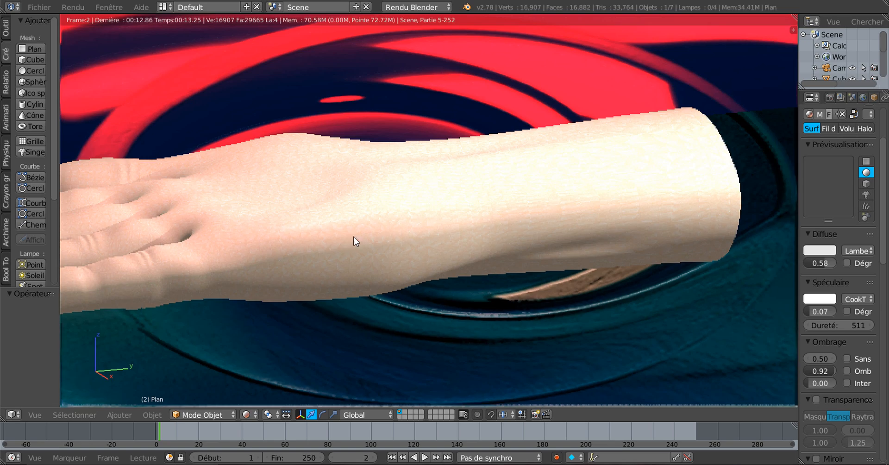
scroll(354, 237, "up", 1)
scroll(305, 246, "down", 2)
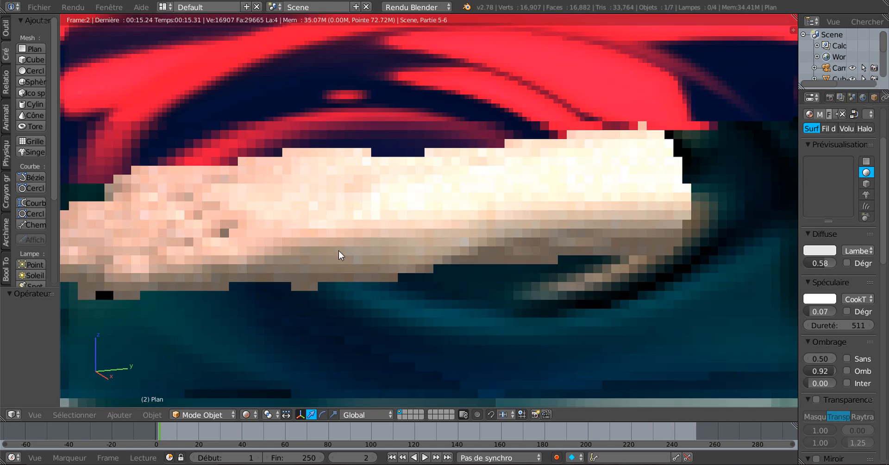
scroll(395, 266, "up", 2)
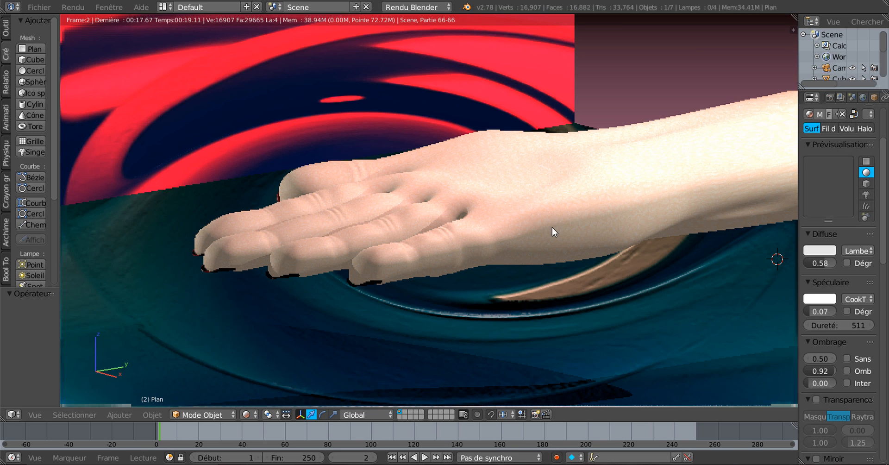
mouse_move(546, 220)
middle_mouse_down()
mouse_move(518, 219)
mouse_move(532, 222)
middle_mouse_up()
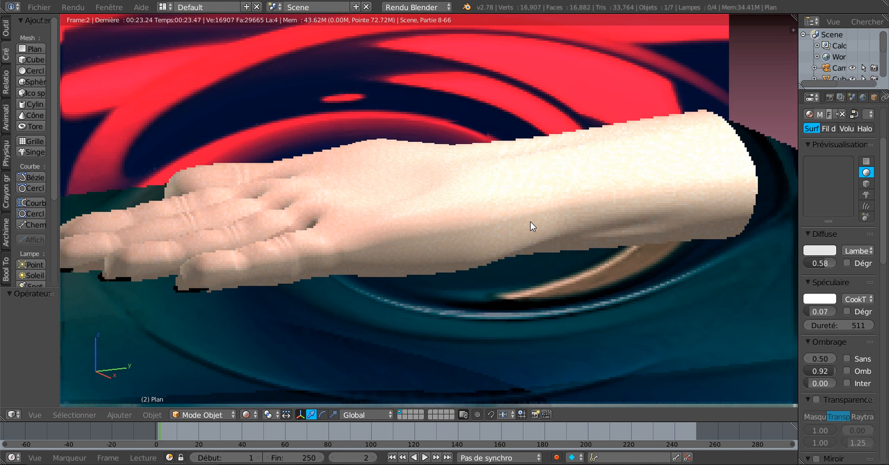
scroll(530, 222, "down", 1)
scroll(493, 240, "down", 2)
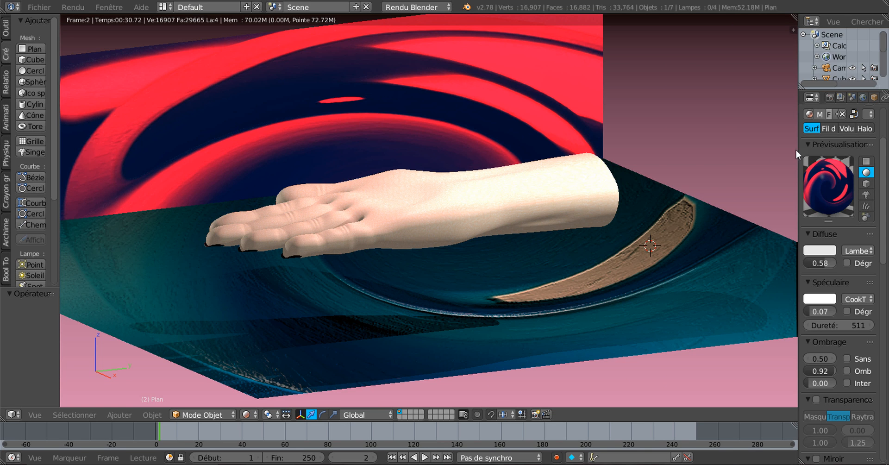
left_click_drag(796, 149, 789, 150)
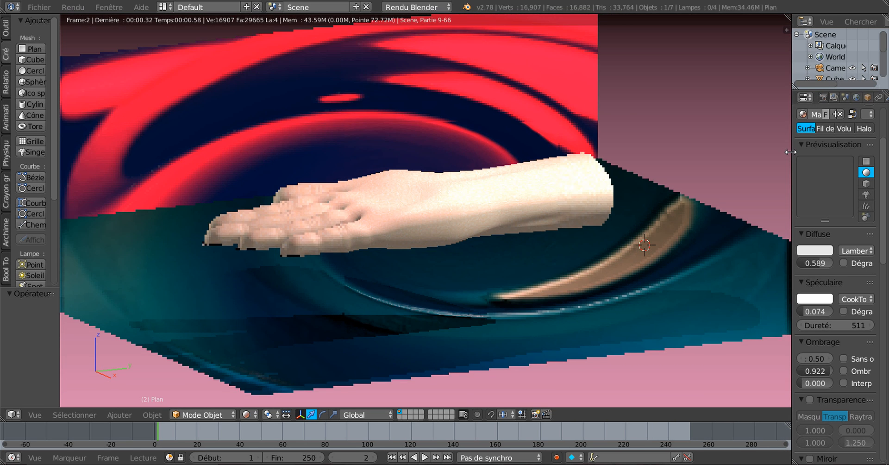
Widen the properties editor and view the material slots of the hand and of the textured planes
scroll(601, 247, "down", 1)
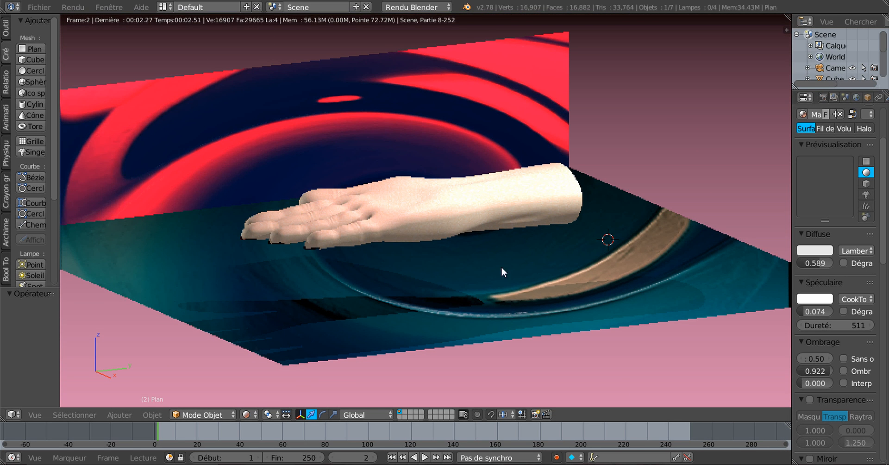
left_click(194, 414)
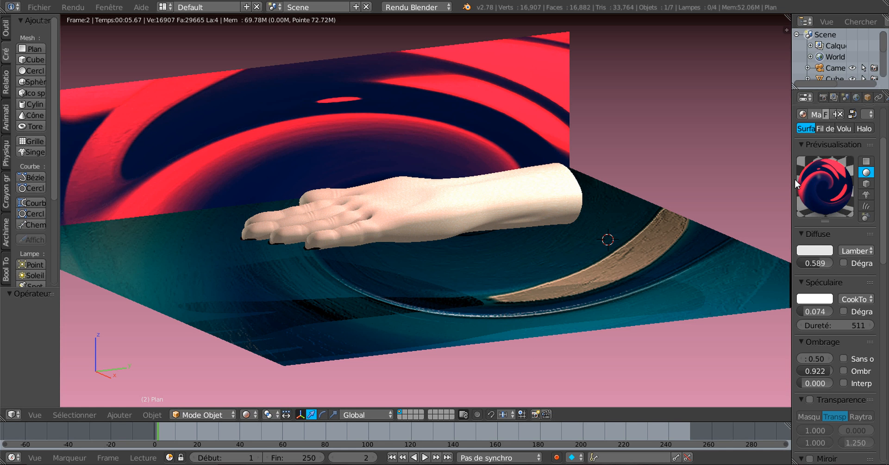
left_click_drag(792, 170, 754, 172)
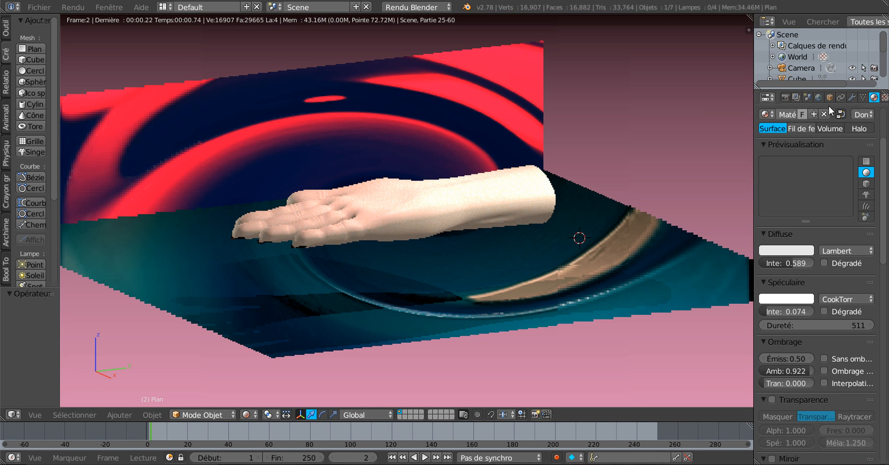
scroll(877, 119, "up", 4)
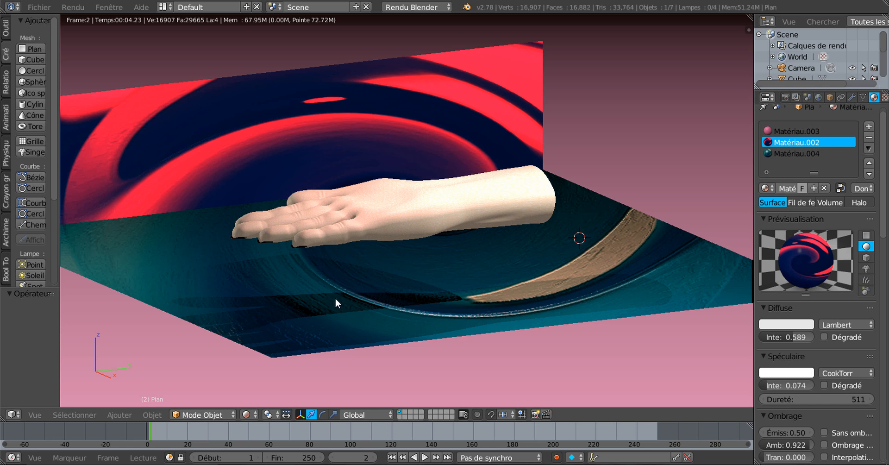
right_click(390, 214)
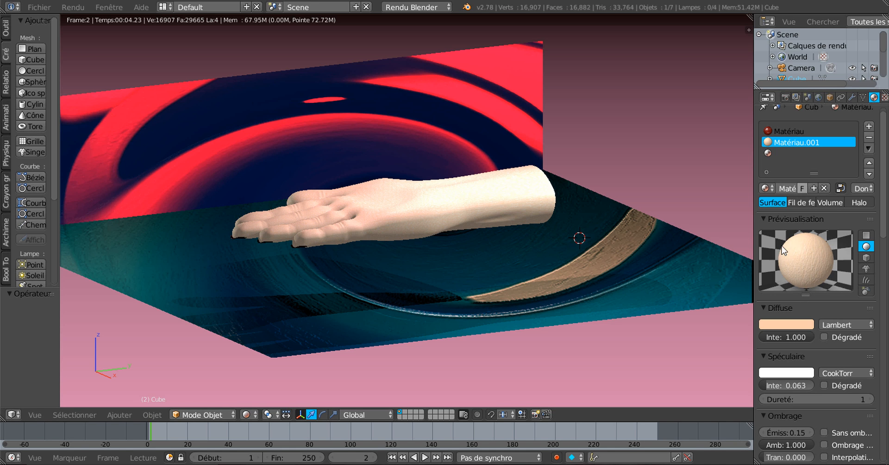
right_click(490, 282)
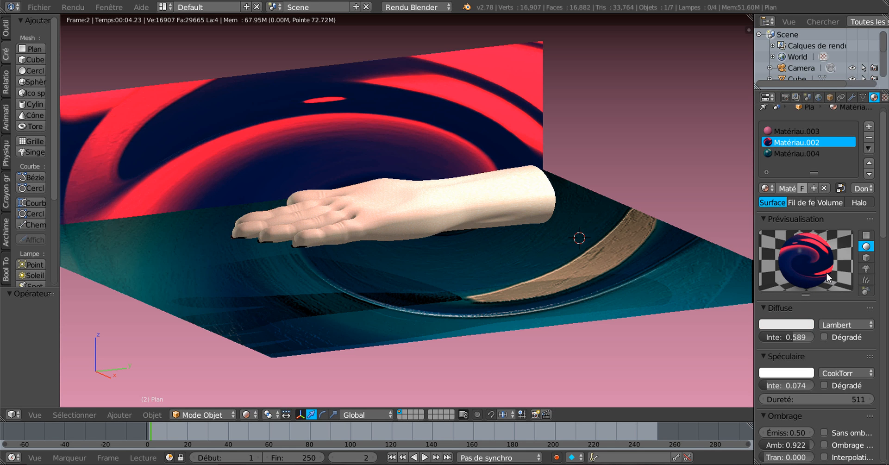
Put the textured planes in Mode Edit and select the floor face to show its material slot, Matériau.004
left_click(195, 414)
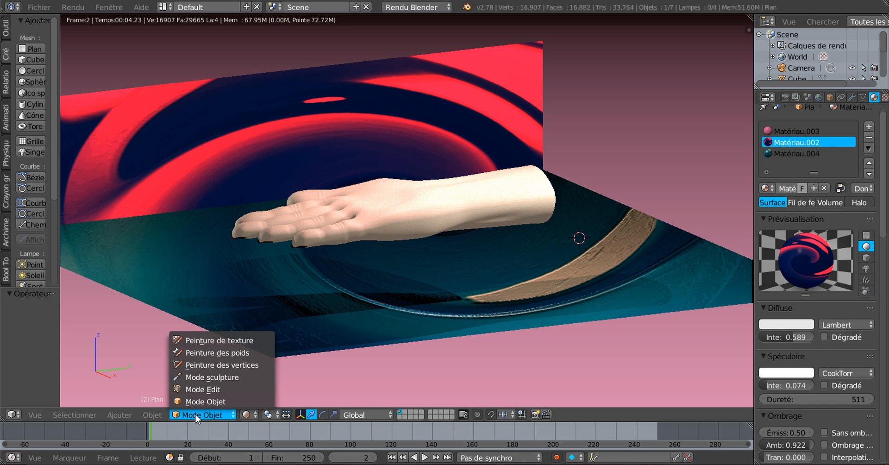
left_click(190, 388)
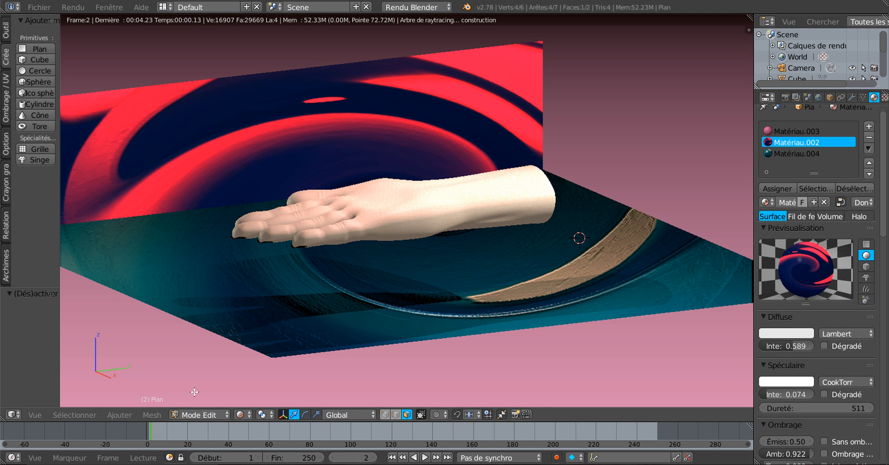
left_click(409, 417)
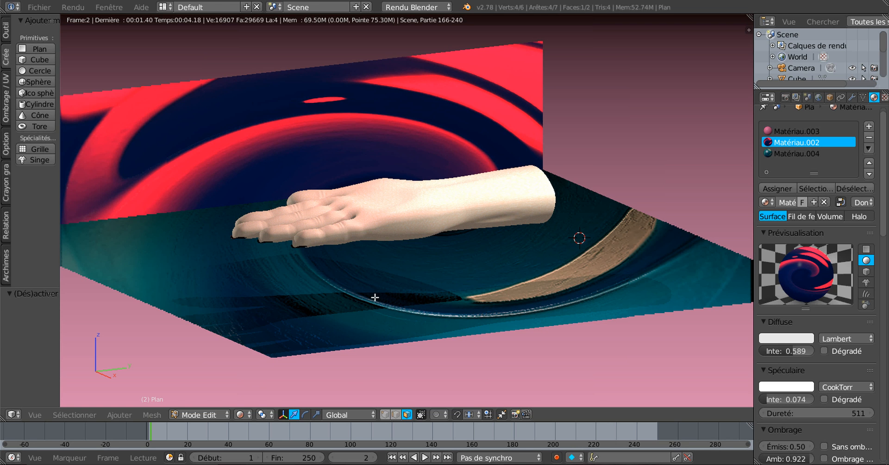
left_click(248, 418)
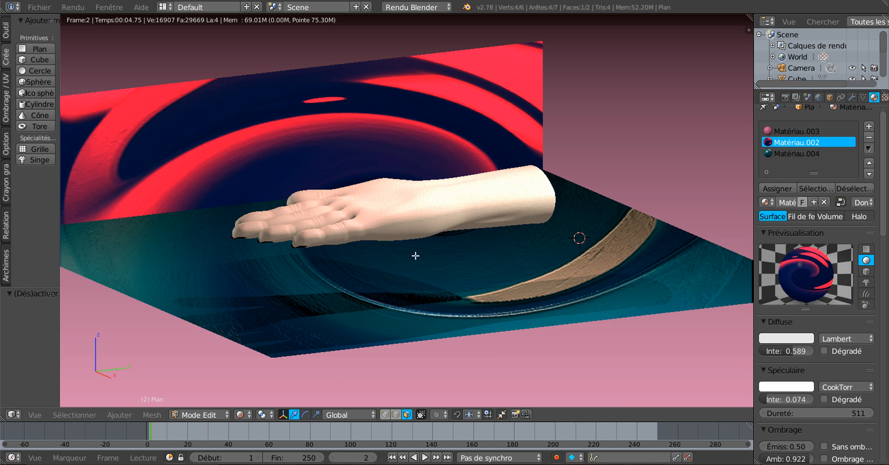
right_click(527, 271)
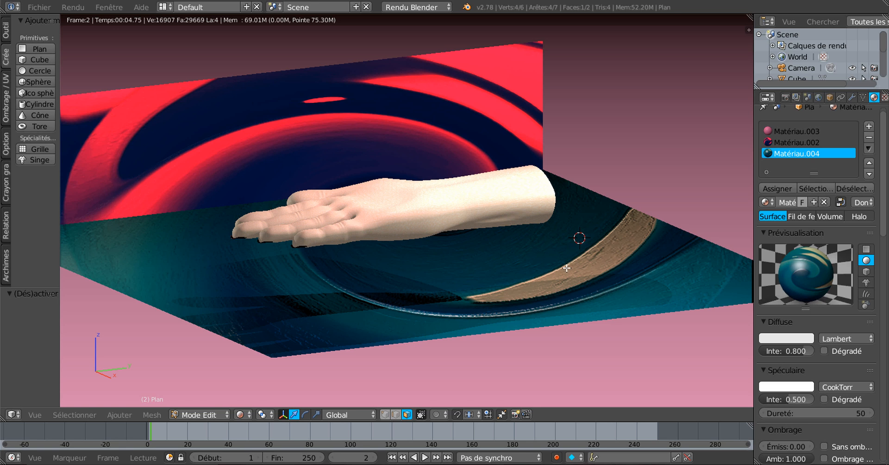
Set the viewport shading to Solide and alternately select the back wall and floor faces to compare their assigned materials
left_click(240, 414)
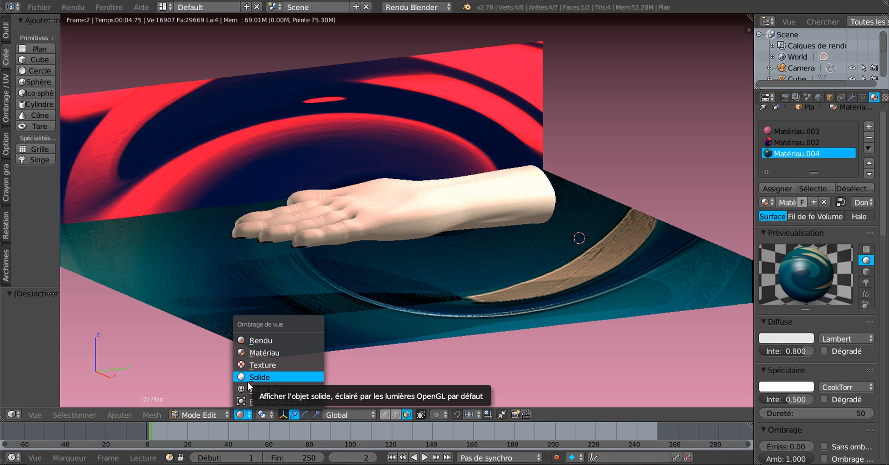
left_click(248, 377)
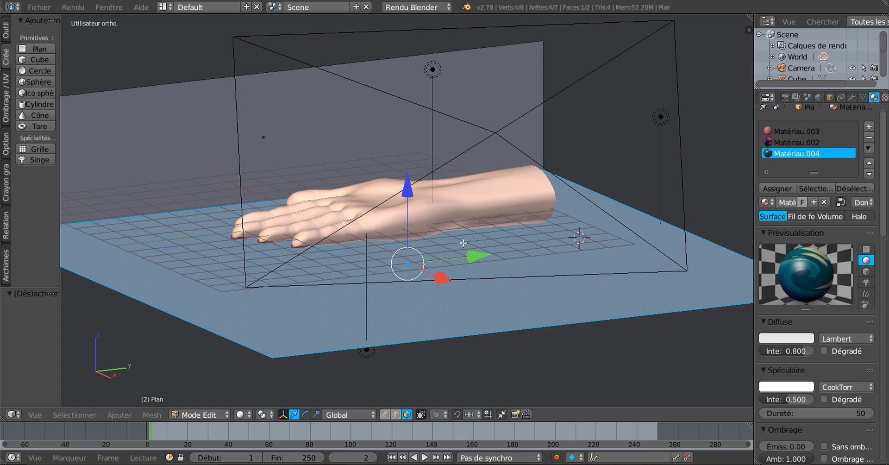
right_click(402, 136)
right_click(440, 245)
right_click(368, 141)
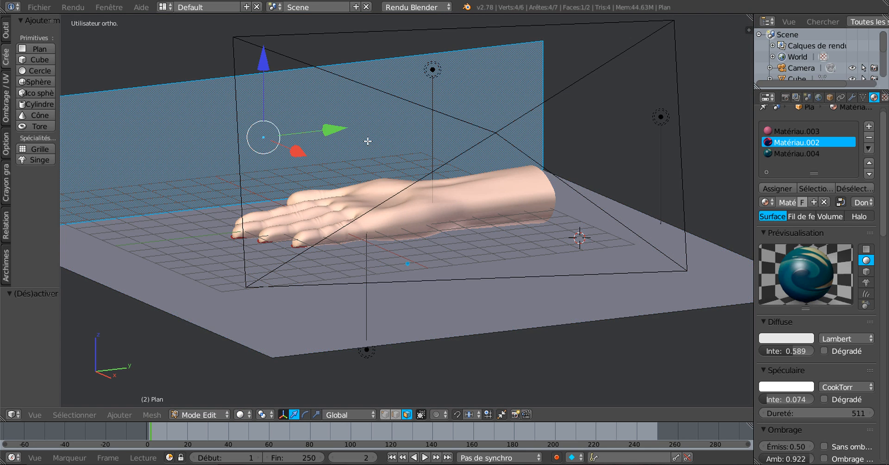
right_click(460, 256)
right_click(375, 152)
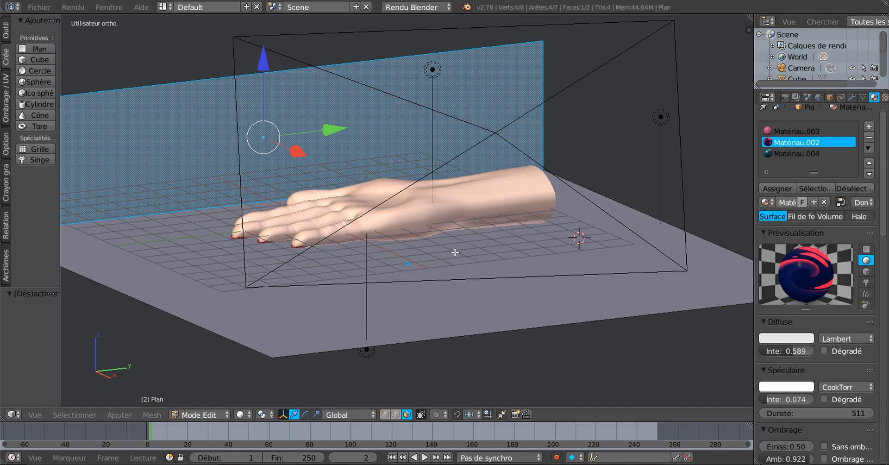
right_click(455, 252)
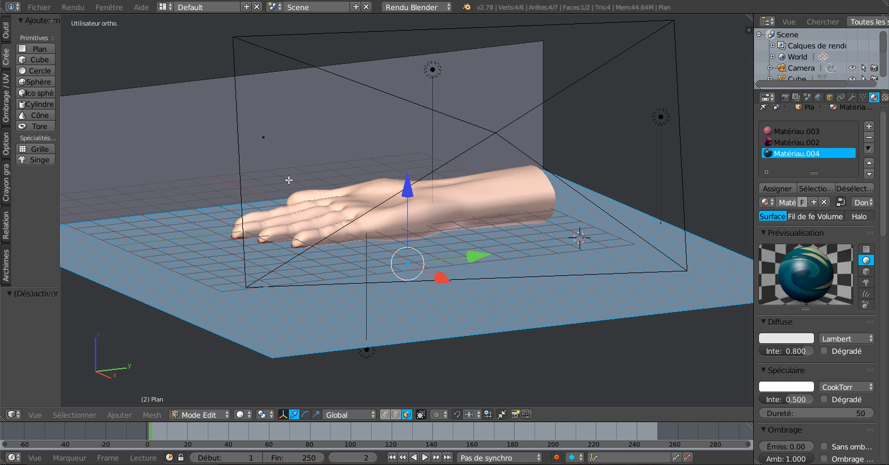
Set the viewport shading to Rendu and select the back wall face that uses Matériau.002
left_click(238, 415)
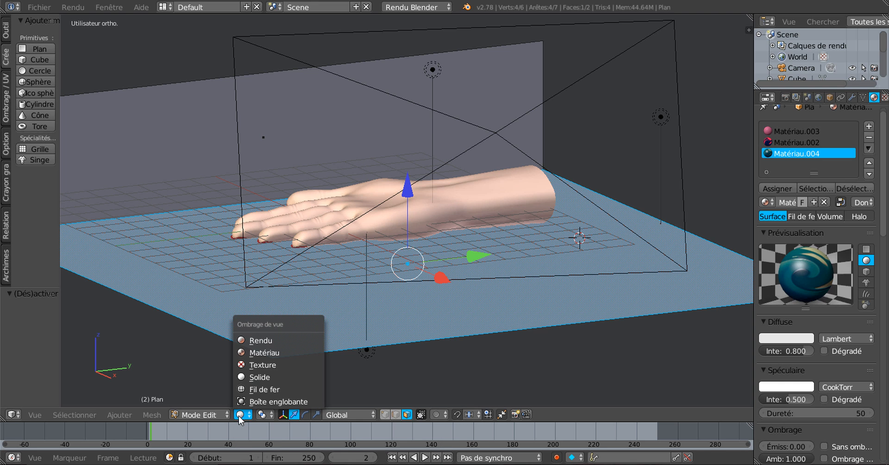
left_click(244, 345)
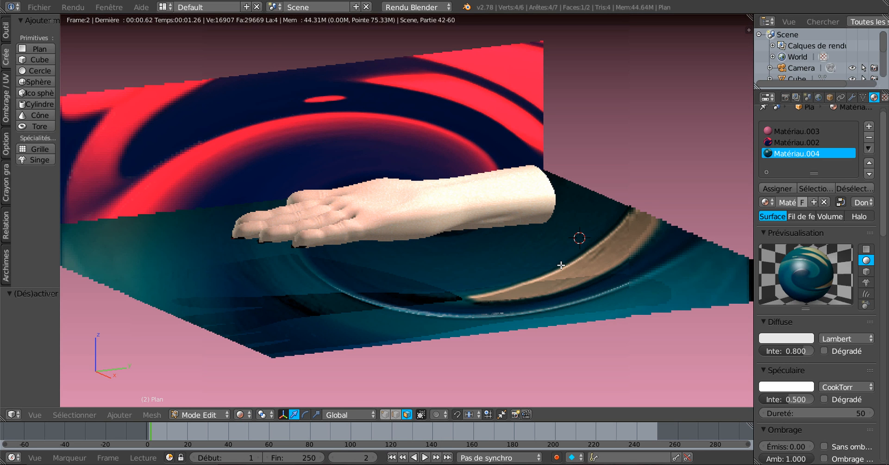
right_click(379, 119)
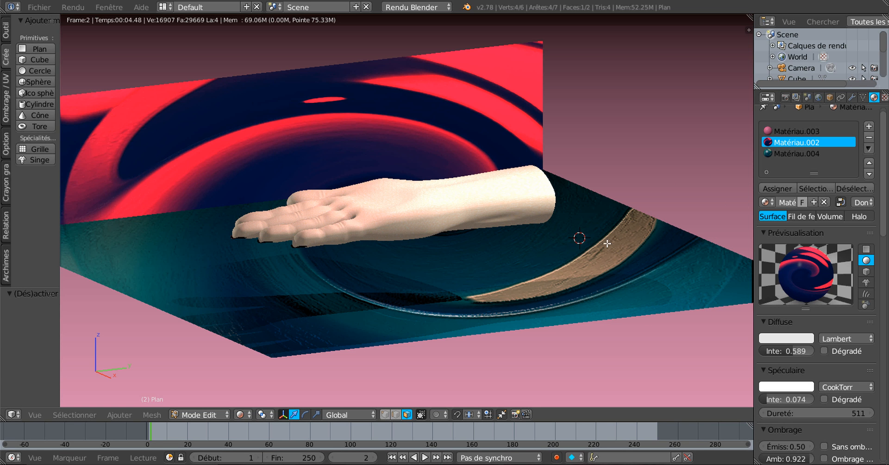
Examine the textured hand scene from several distances and through the camera, ending with an enlarged camera frame
middle_click_drag(608, 243, 303, 256)
scroll(303, 256, "up", 1)
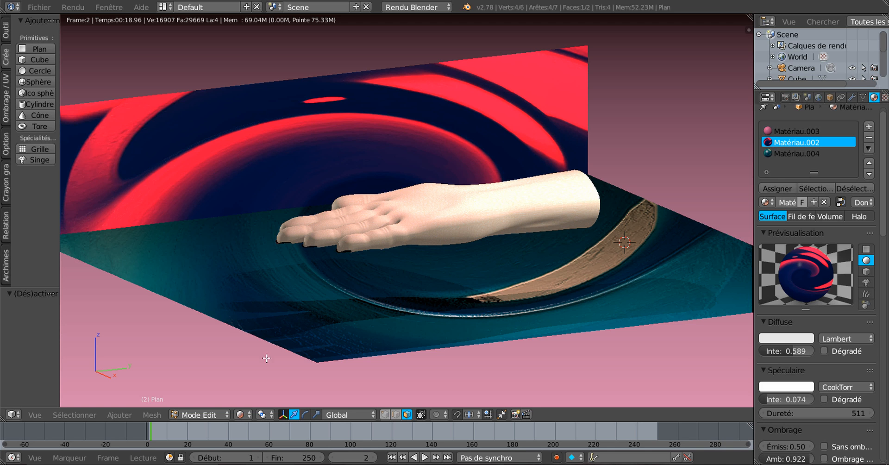
left_click(244, 415)
scroll(558, 273, "up", 2)
scroll(558, 273, "down", 1)
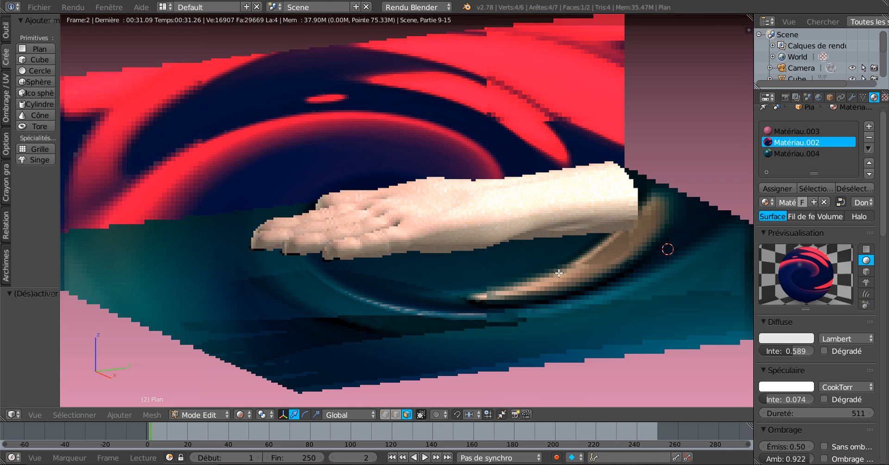
scroll(558, 273, "down", 2)
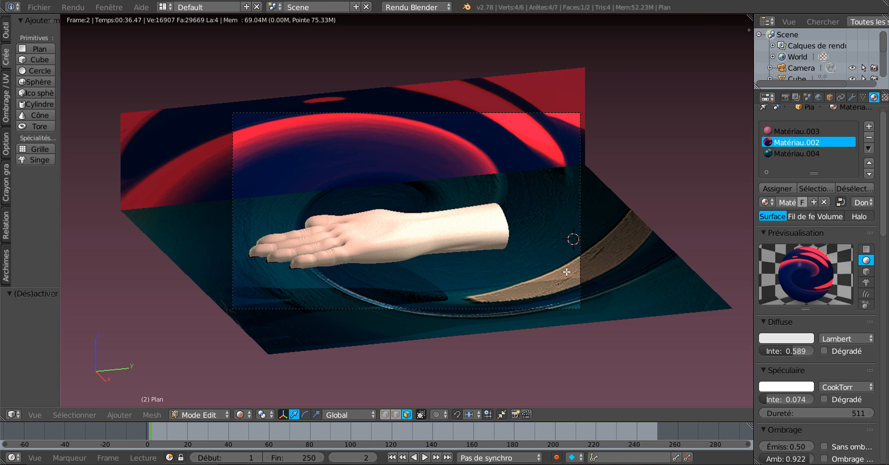
scroll(566, 272, "up", 2)
scroll(567, 271, "up", 1)
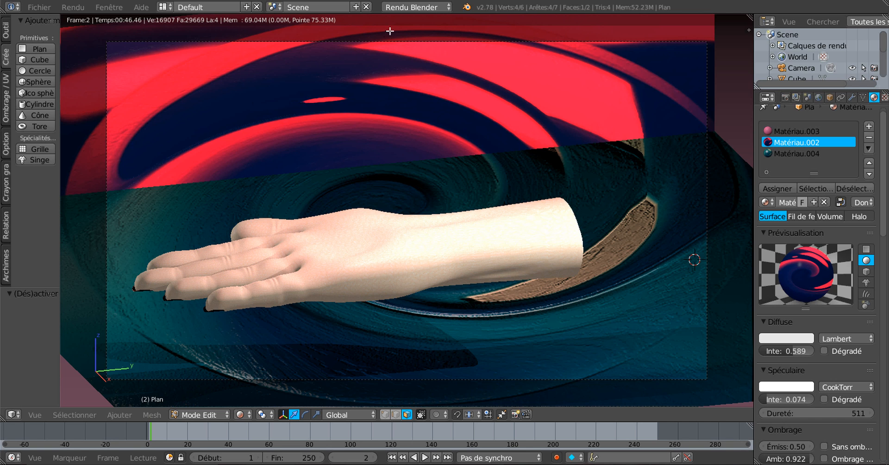
Switch the render engine to Rendu Cycles and widen the properties editor to show the full material settings
left_click(414, 8)
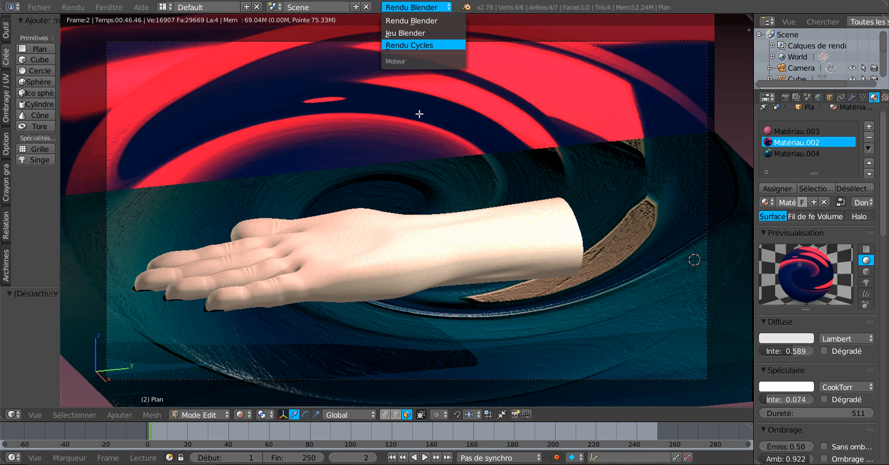
key("Return")
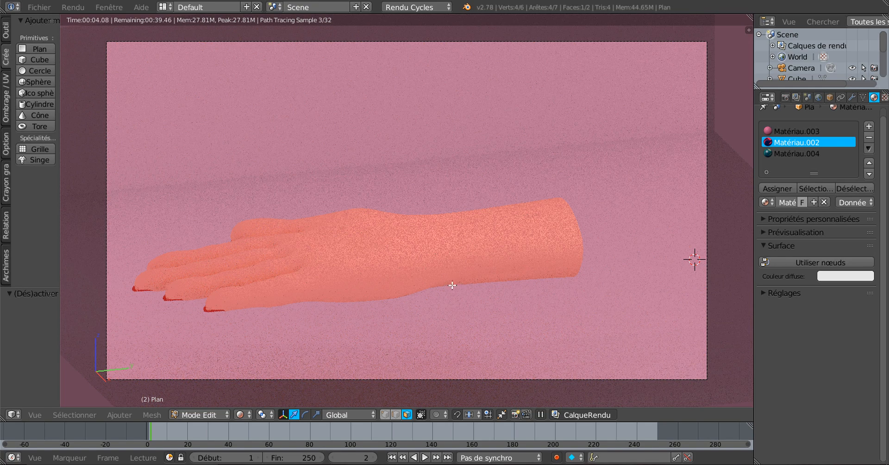
middle_click_drag(468, 272, 484, 251, "shift")
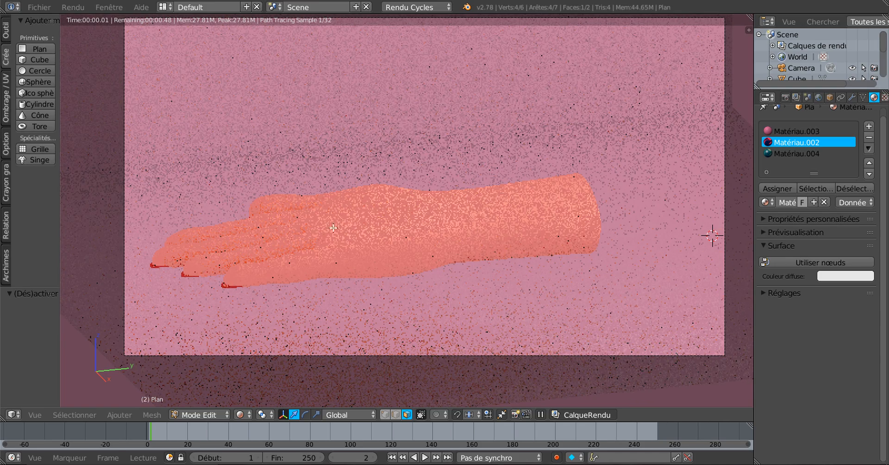
middle_click_drag(450, 188, 449, 213, "shift")
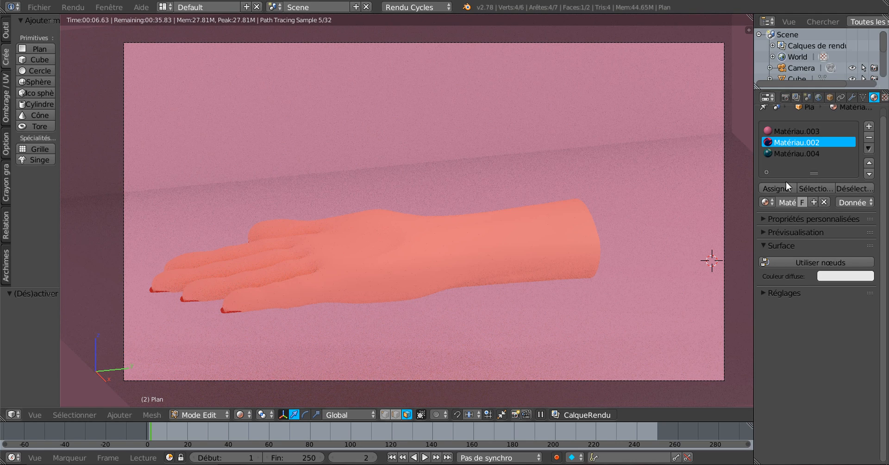
scroll(787, 162, "up", 1)
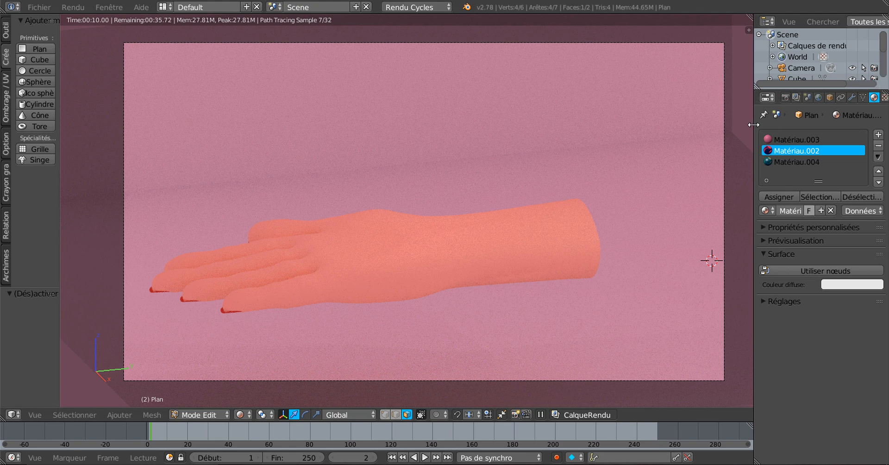
left_click_drag(753, 124, 721, 125)
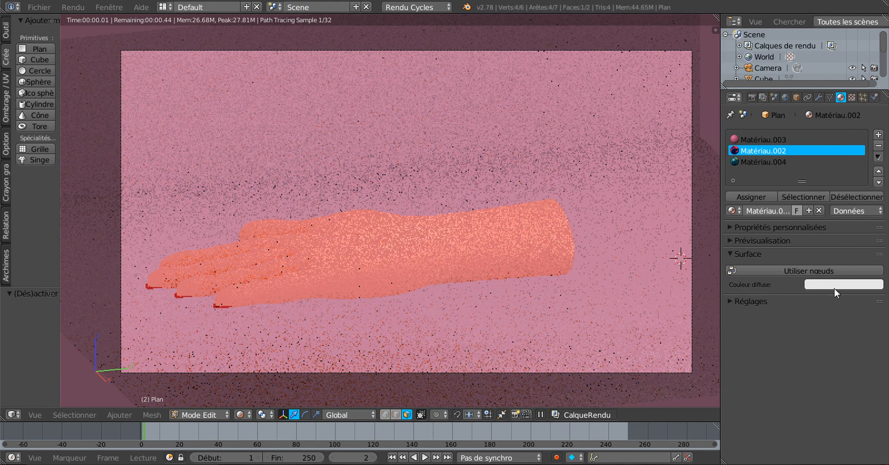
Return to Mode Objet, select the hand and widen the properties editor slightly to show its Matériau.001 settings
right_click(377, 247)
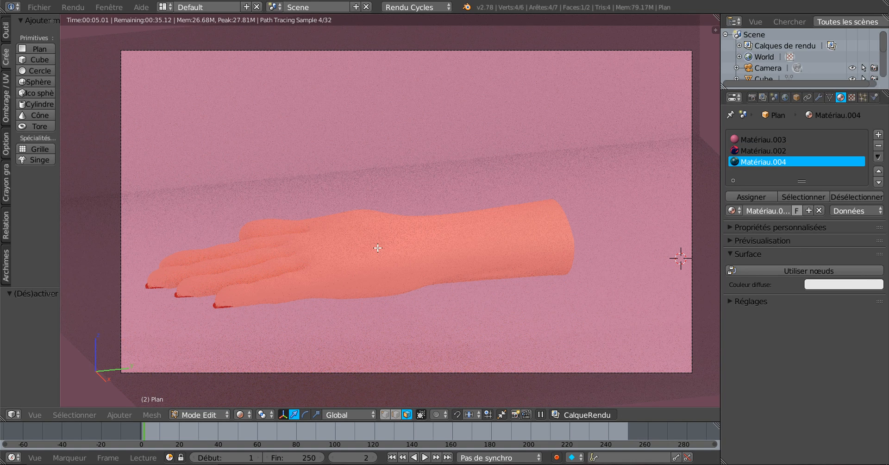
left_click(195, 413)
key("Tab")
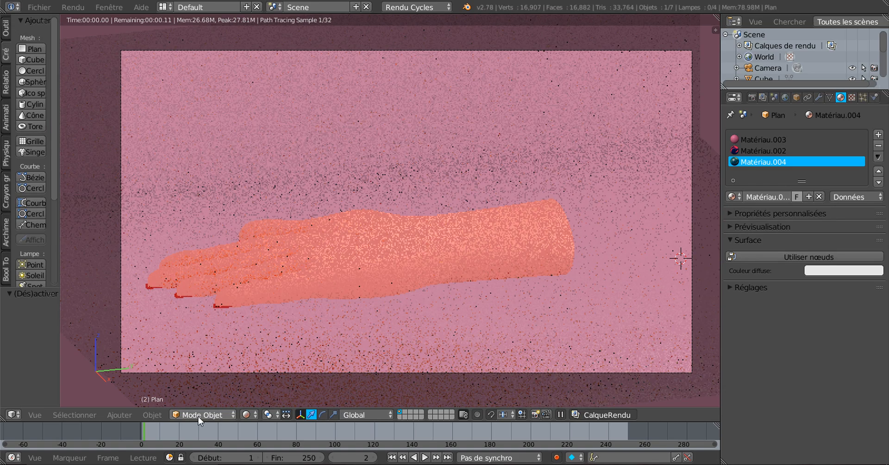
right_click(410, 248)
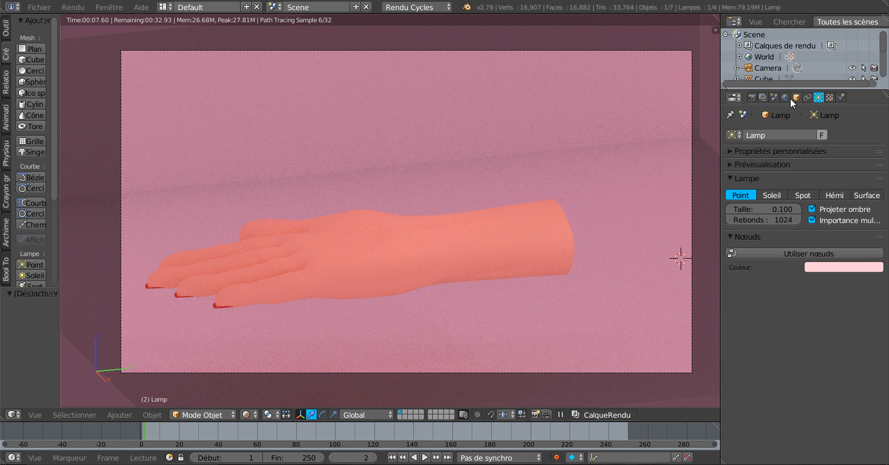
right_click(420, 234)
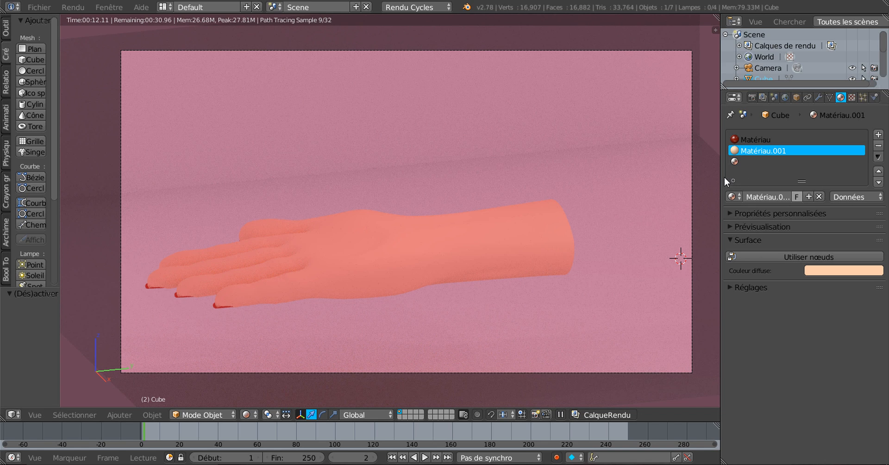
left_click_drag(720, 174, 701, 173)
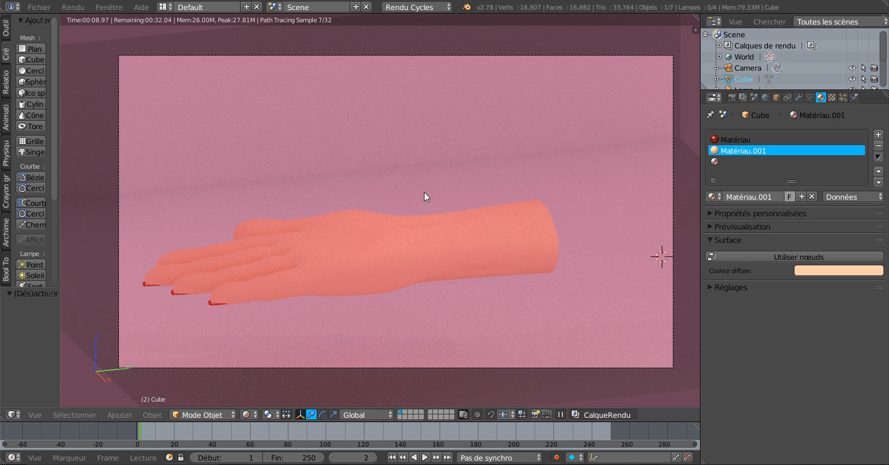
scroll(386, 291, "up", 1)
scroll(386, 291, "down", 1)
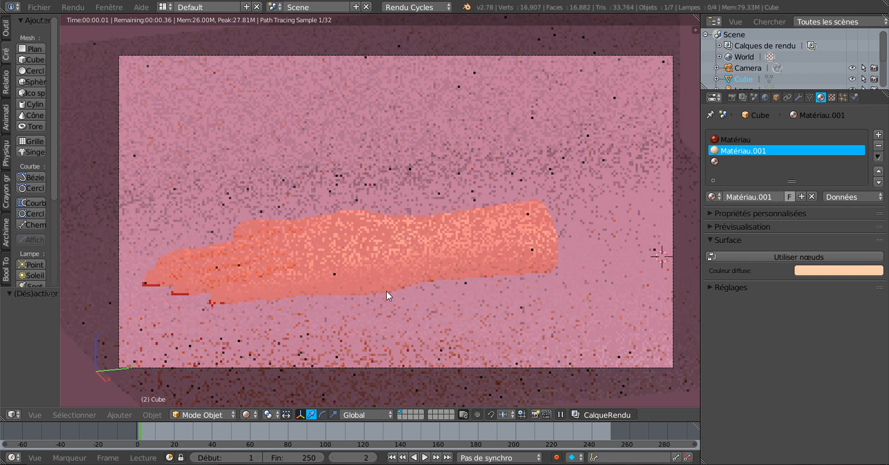
Narrow the tool shelf and the properties editor to enlarge the 3D view around the camera frame
scroll(386, 290, "down", 1)
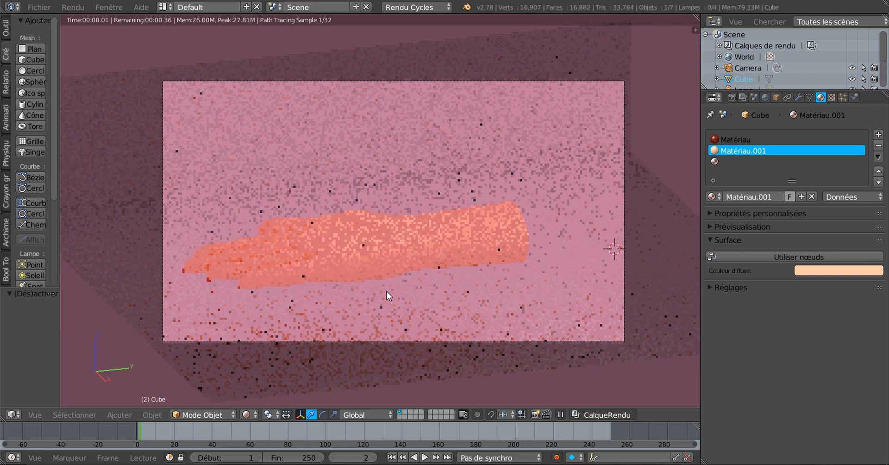
scroll(387, 290, "up", 1)
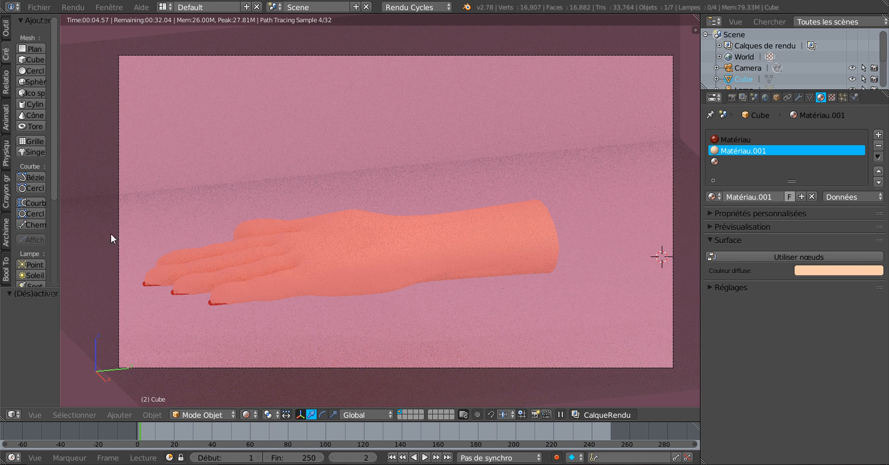
left_click_drag(59, 218, 48, 219)
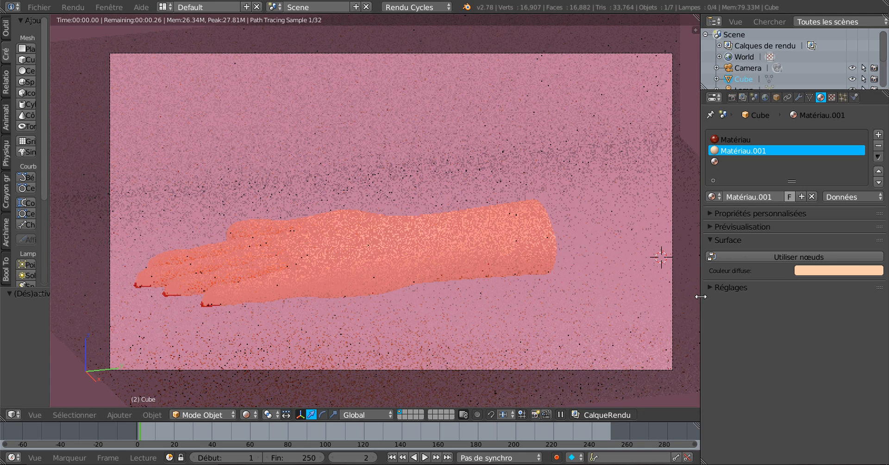
left_click_drag(700, 293, 715, 296)
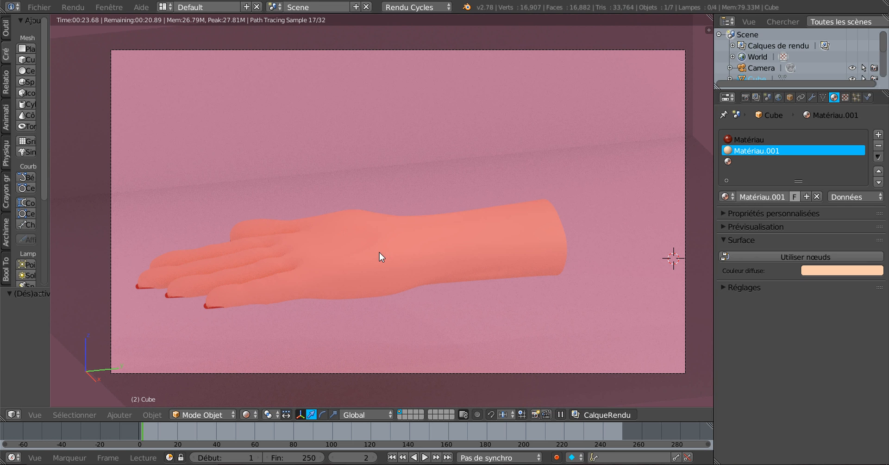
Set the viewport shading to Solide
scroll(380, 252, "down", 2)
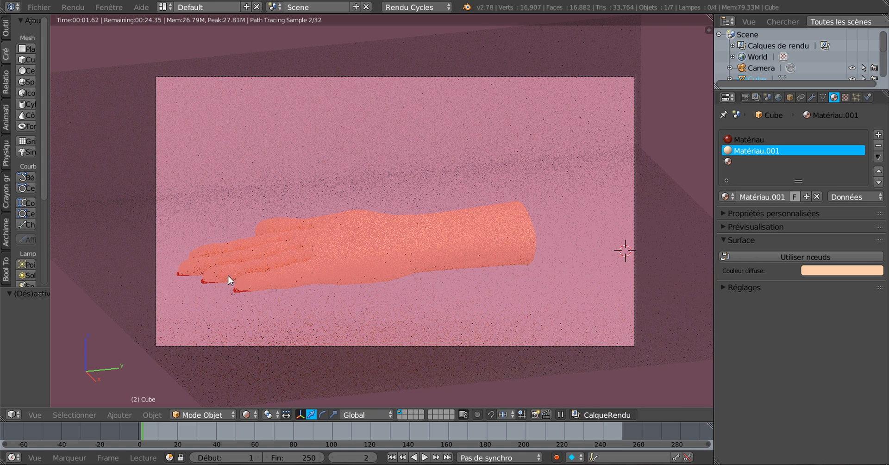
left_click(147, 416)
mouse_move(124, 415)
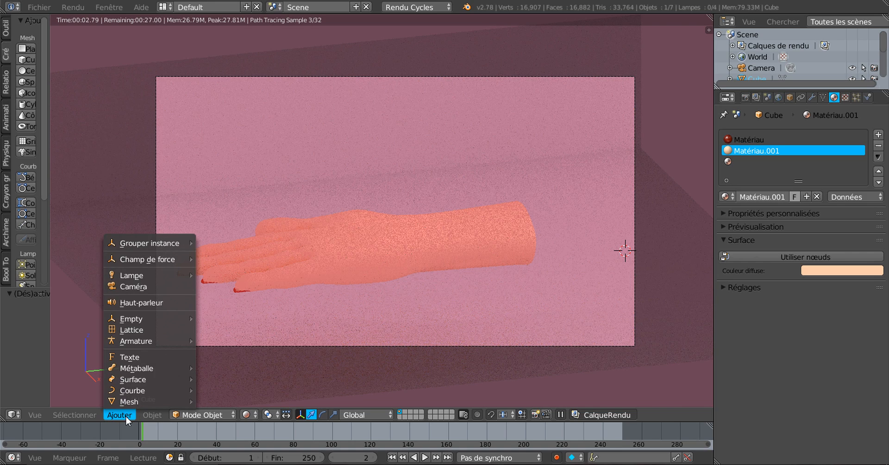
left_click(247, 414)
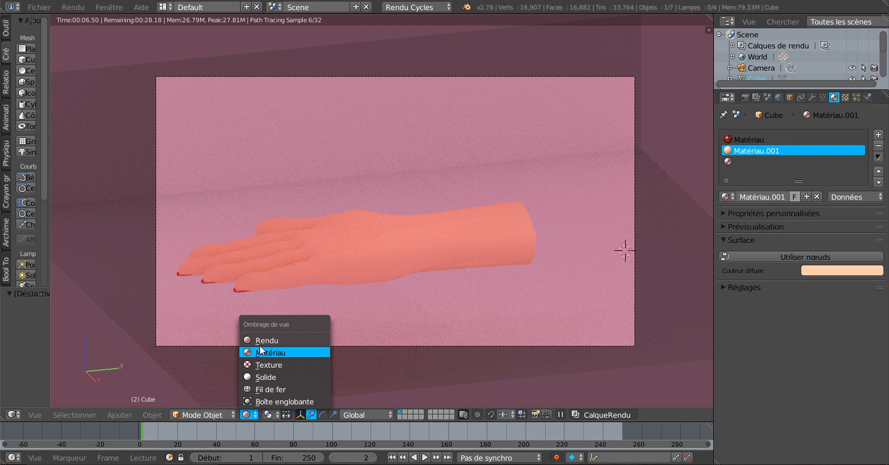
left_click(260, 376)
Leave the camera view and examine the layout of the lamps and camera around the hand from several angles
scroll(333, 315, "down", 1)
middle_click_drag(334, 311, 364, 301)
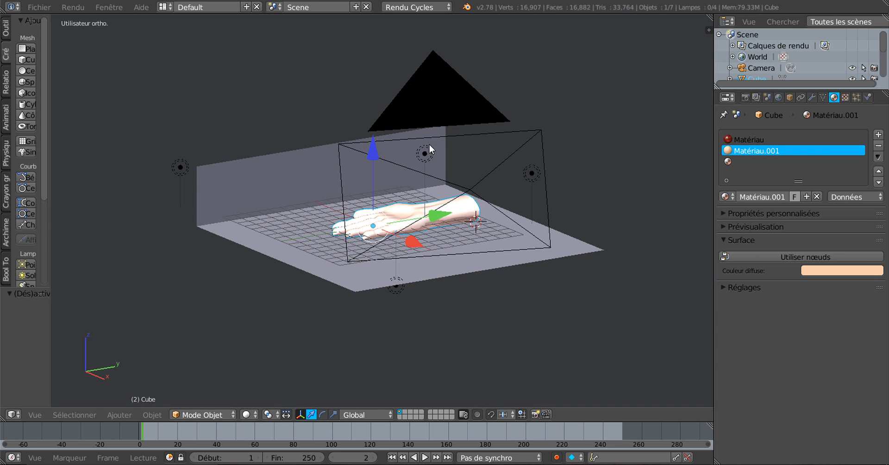
scroll(428, 148, "up", 1)
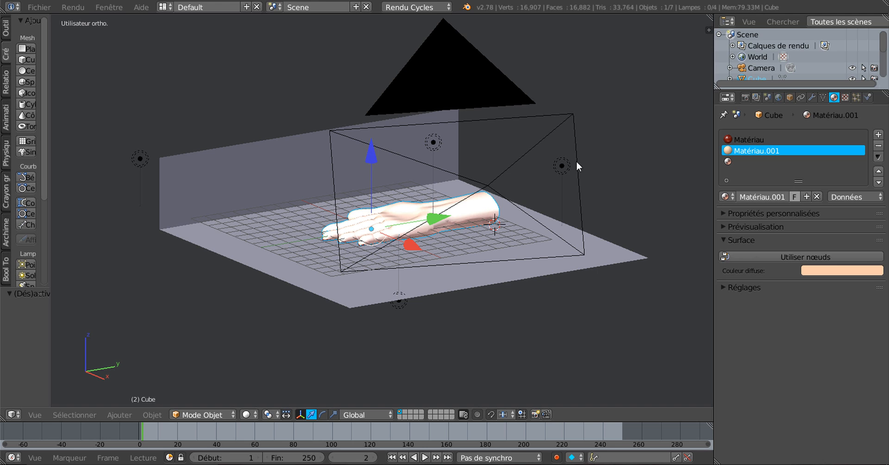
middle_click_drag(424, 303, 406, 296)
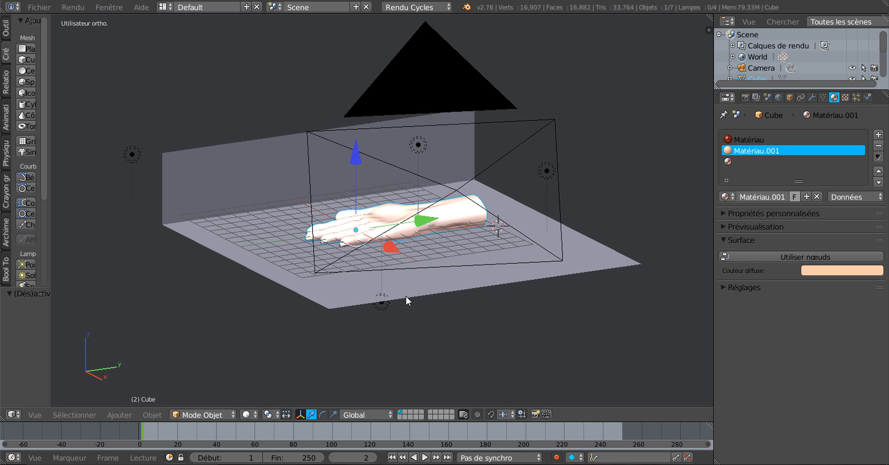
scroll(381, 316, "up", 1)
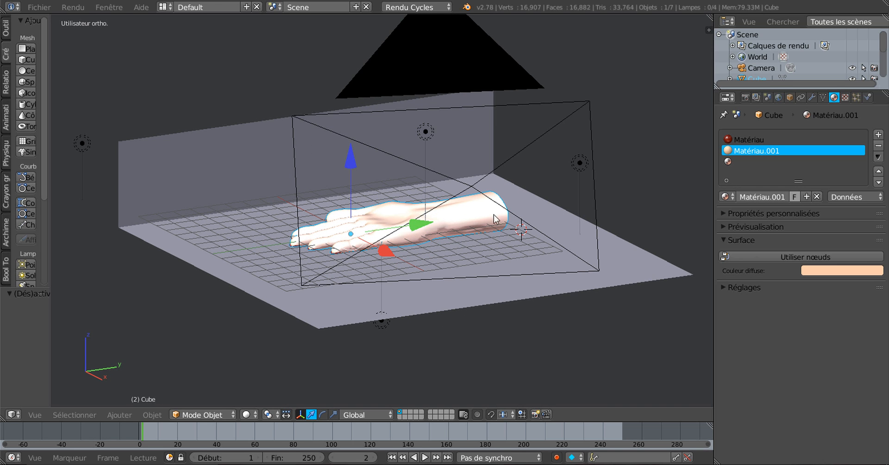
mouse_move(425, 341)
middle_mouse_down()
mouse_move(458, 331)
mouse_move(418, 336)
middle_mouse_up()
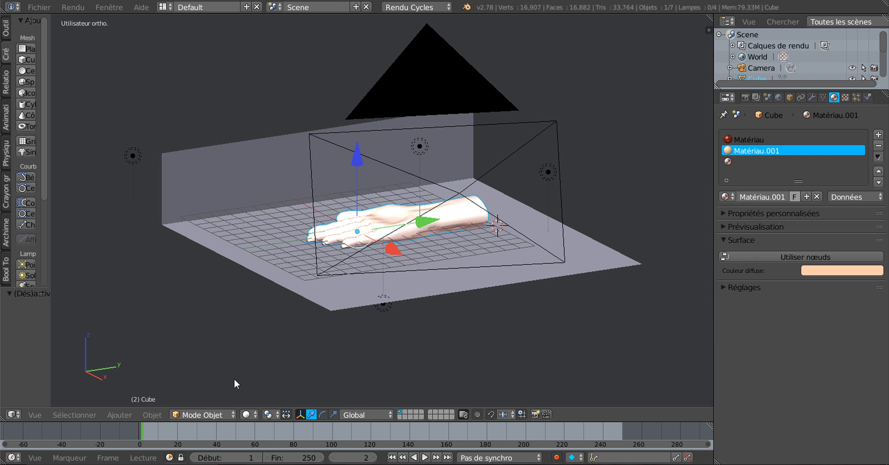
middle_click_drag(248, 359, 279, 339)
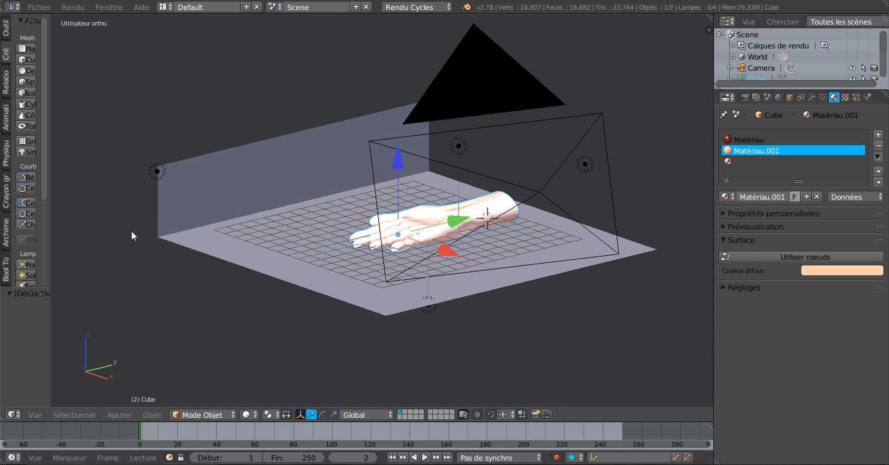
Add a plane to the scene and move it by about -2.1, 0.3 and 6.1 units in X, Y and Z
left_click(24, 48)
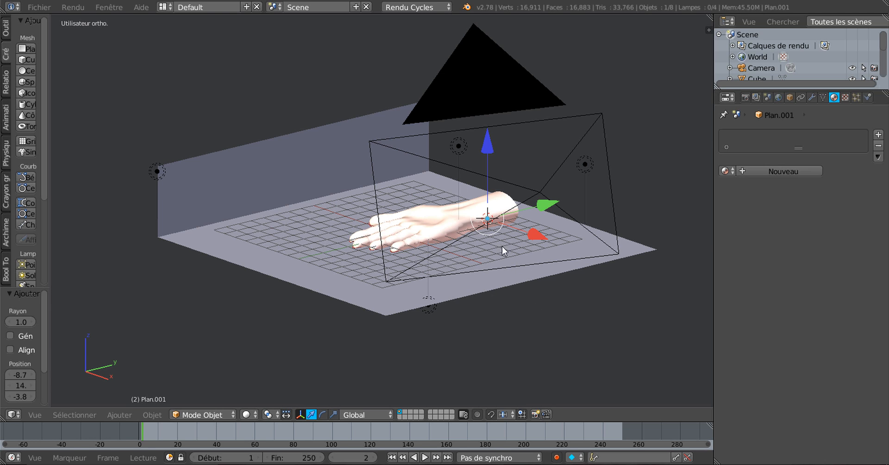
key("g")
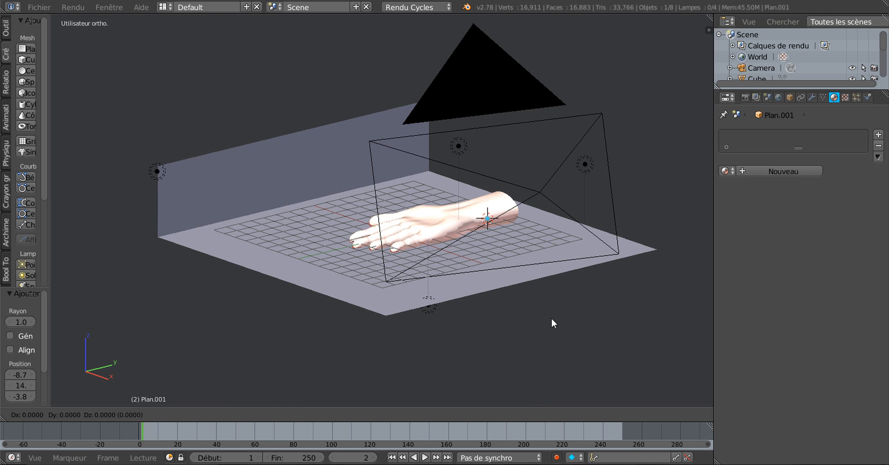
left_click(532, 213)
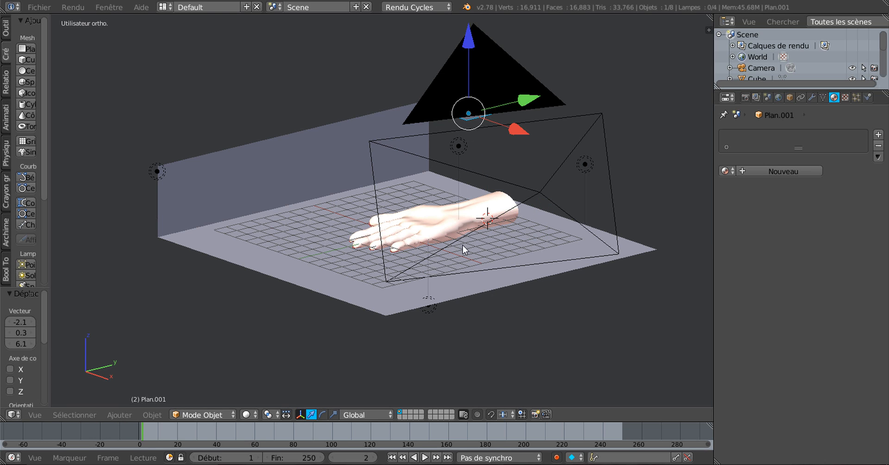
Scale the new plane uniformly by a factor of about 6.4
mouse_move(463, 246)
middle_mouse_down()
mouse_move(557, 232)
mouse_move(505, 224)
mouse_move(508, 209)
mouse_move(497, 202)
mouse_move(469, 233)
middle_mouse_up()
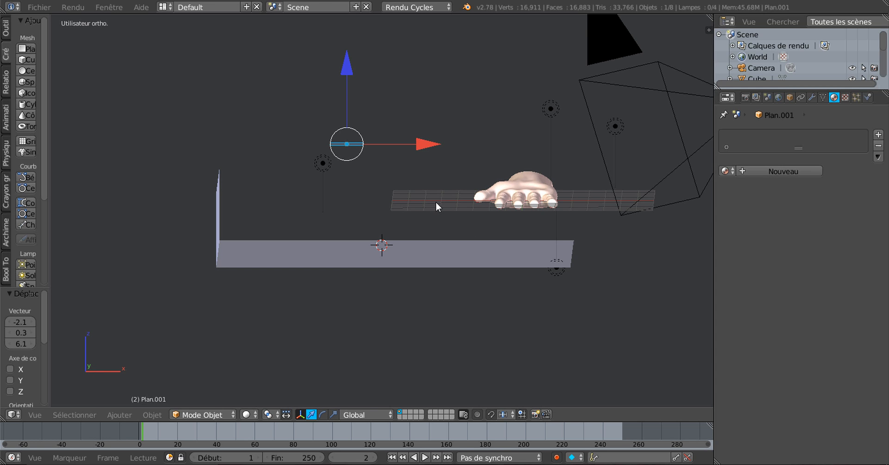
key("s")
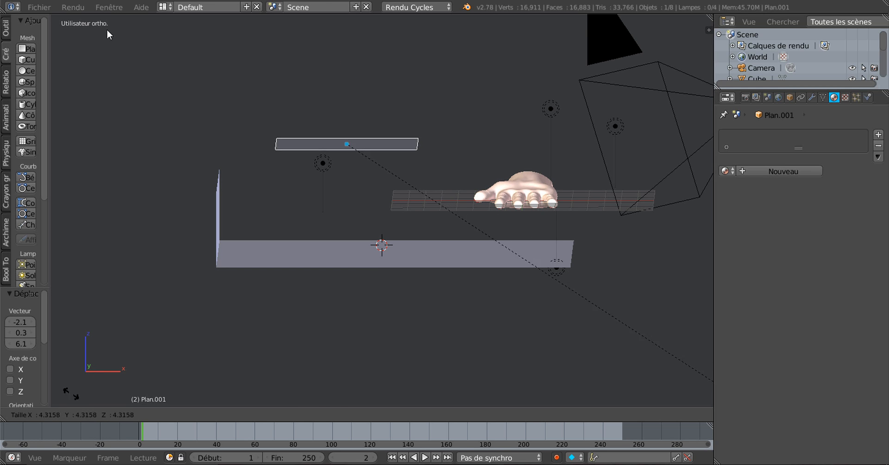
left_click(259, 125)
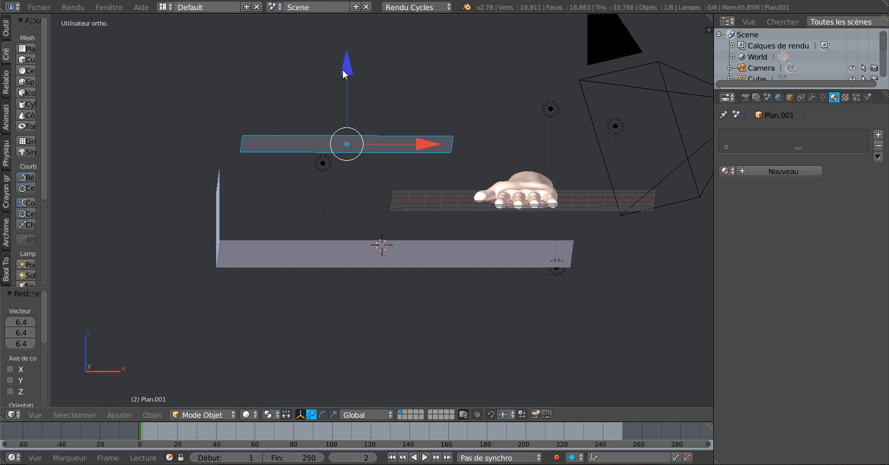
Raise the plane in two moves, the second about 2.4 units, and shift it about 9.1 units along X over the hand
left_click_drag(343, 69, 349, 43)
left_click_drag(424, 119, 574, 104)
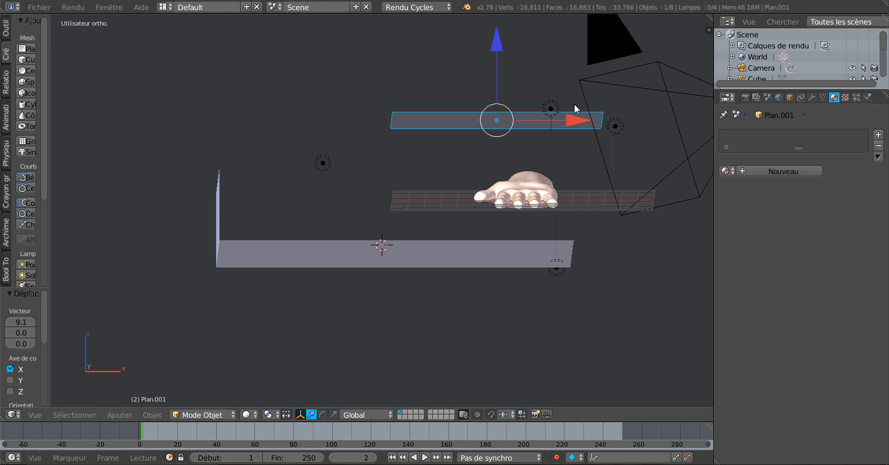
middle_click_drag(574, 104, 479, 121)
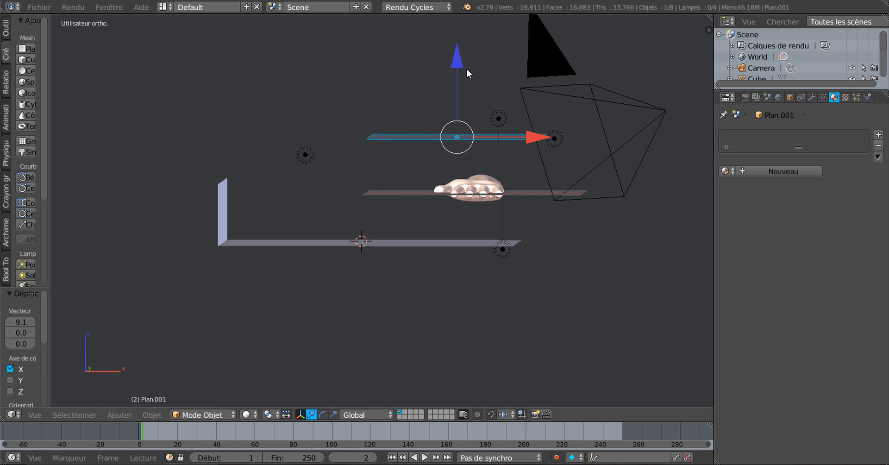
left_click_drag(453, 57, 459, 27)
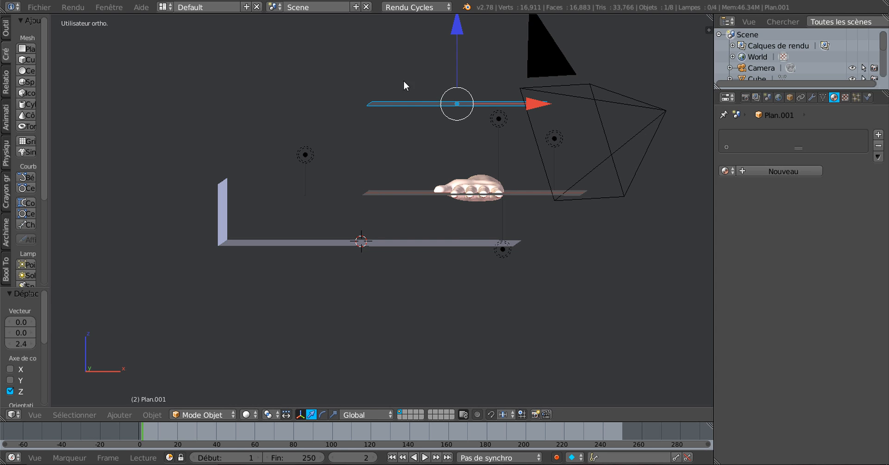
Shift the plane about -10 units along Y over the hand and about 6.6 units along X towards the camera
middle_click_drag(530, 146, 479, 196)
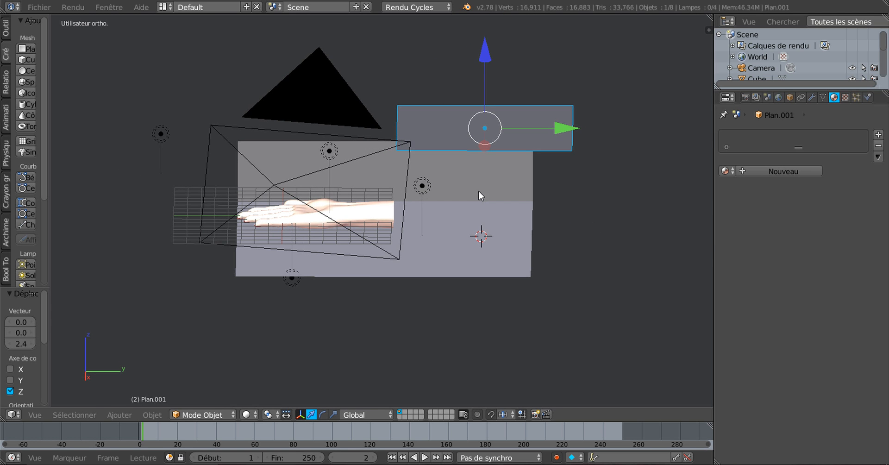
middle_click_drag(558, 180, 557, 135)
left_click_drag(552, 114, 424, 134)
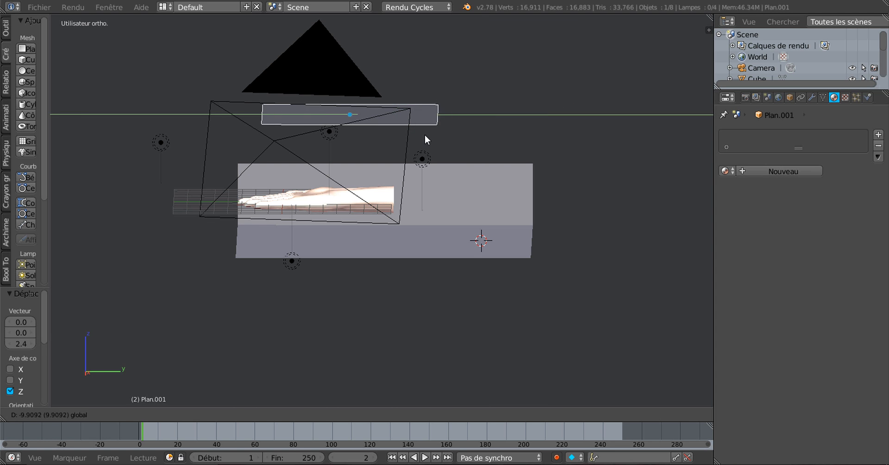
middle_click_drag(424, 135, 522, 139)
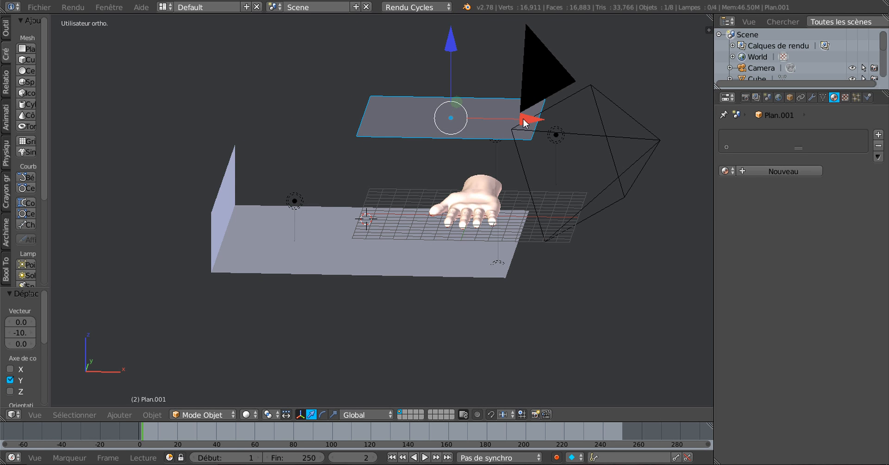
left_click_drag(524, 123, 609, 132)
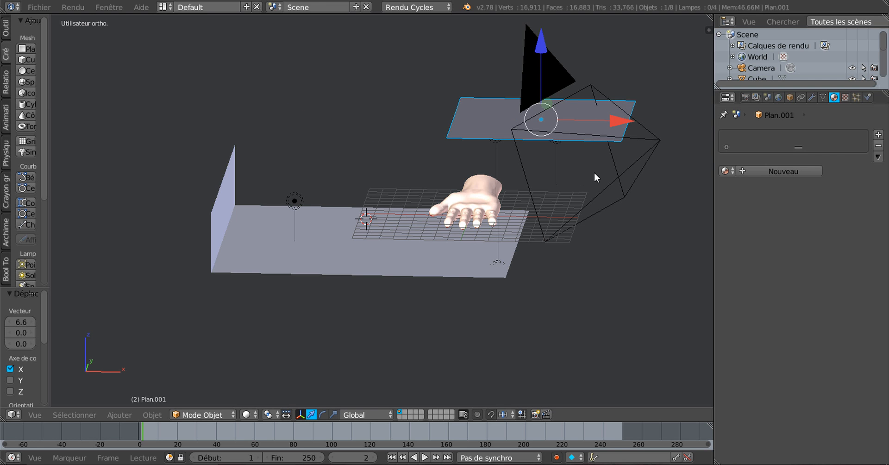
Rotate the plane by about 24° in the side view along Y, with its camera-side edge lower
mouse_move(595, 174)
middle_mouse_down()
mouse_move(613, 151)
mouse_move(607, 137)
mouse_move(593, 158)
middle_mouse_up()
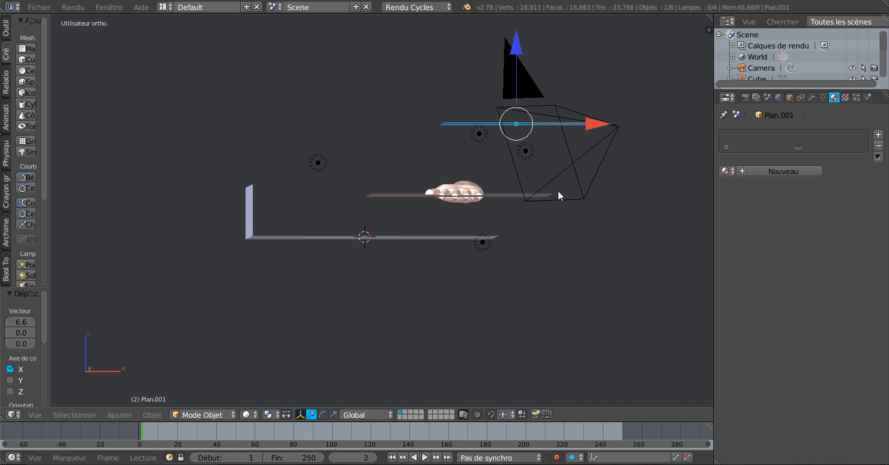
key("r")
left_click(542, 313)
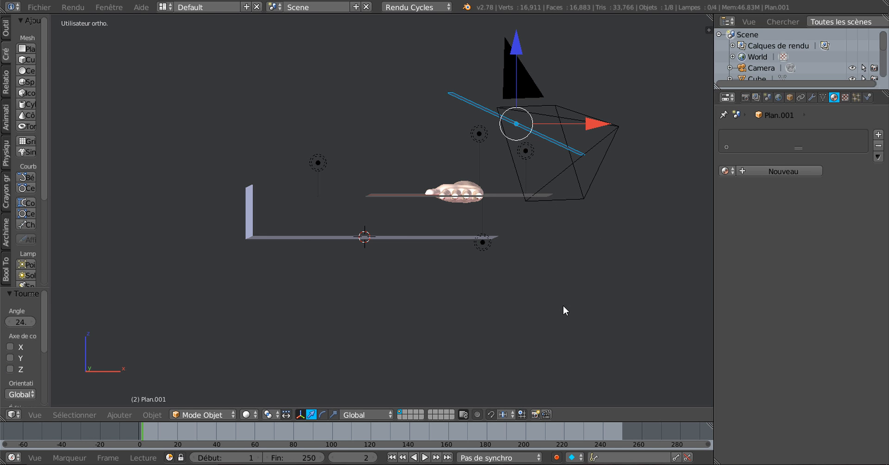
mouse_move(585, 287)
middle_mouse_down()
mouse_move(548, 297)
mouse_move(596, 279)
middle_mouse_up()
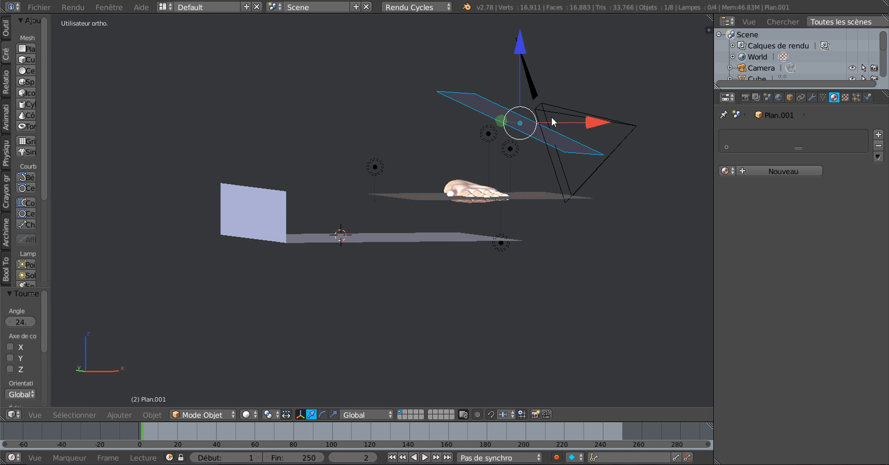
Return to the camera view and raise the plane about 6.3 units along Z, clear of the camera frame
middle_click_drag(551, 119, 516, 181)
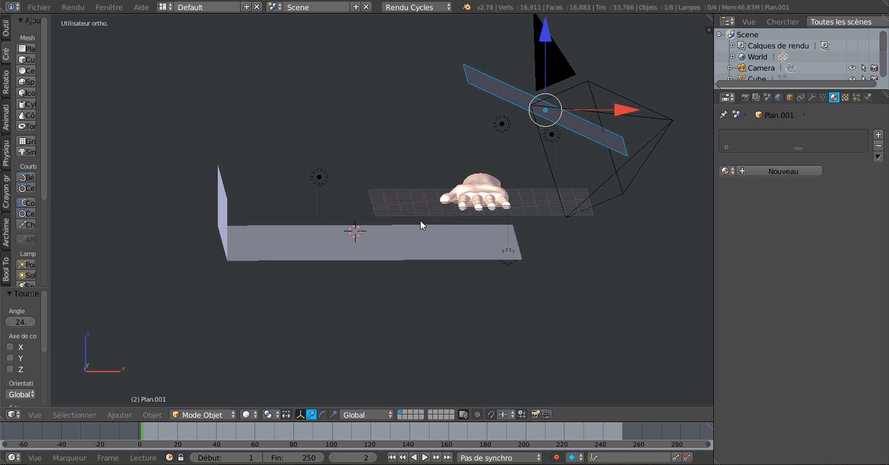
middle_click_drag(420, 220, 448, 190)
middle_click_drag(357, 235, 259, 211)
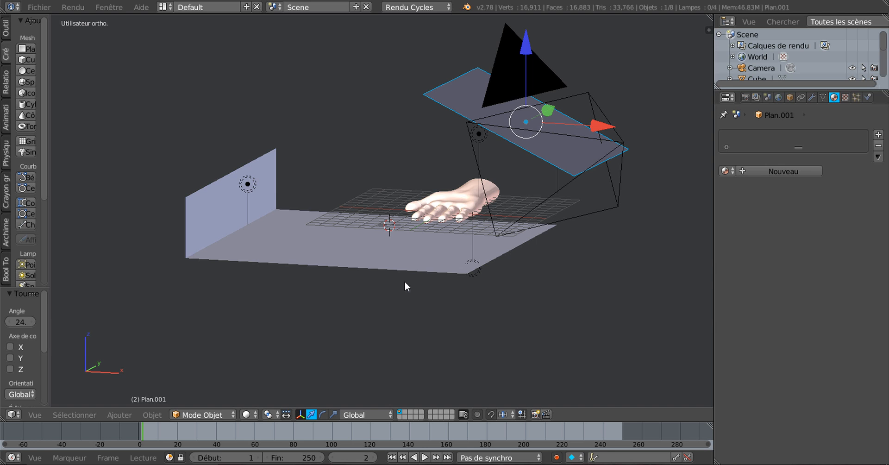
key("KP_0")
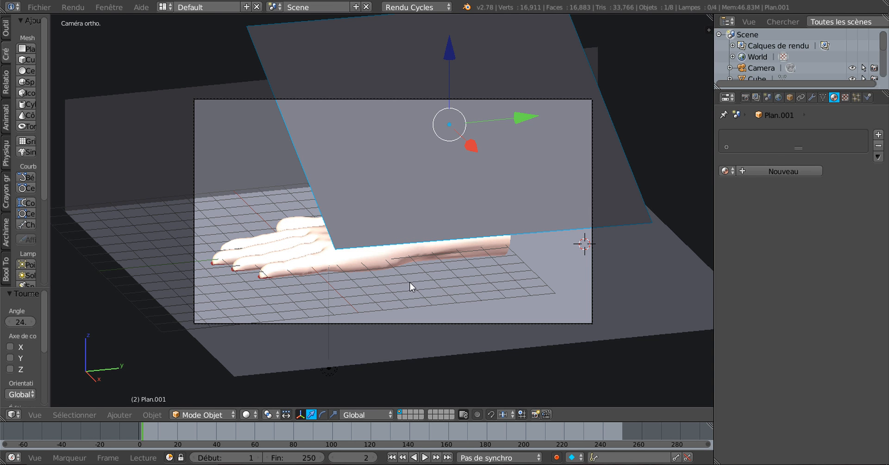
scroll(409, 282, "down", 2)
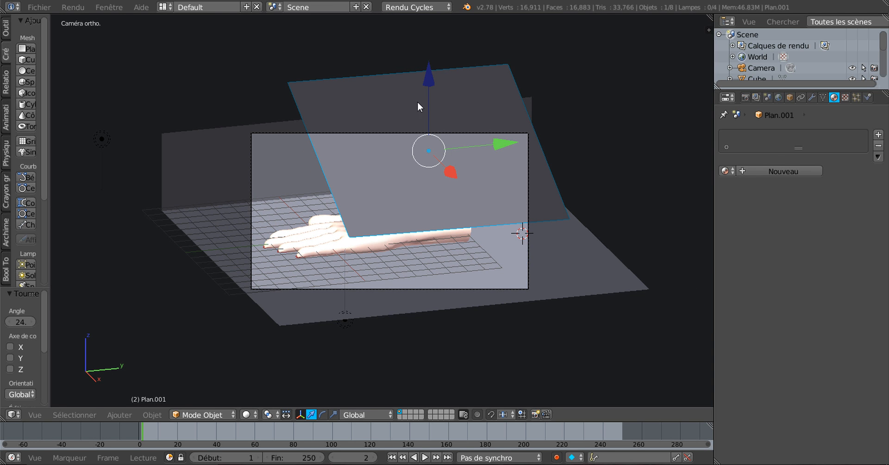
left_click_drag(429, 76, 435, 323)
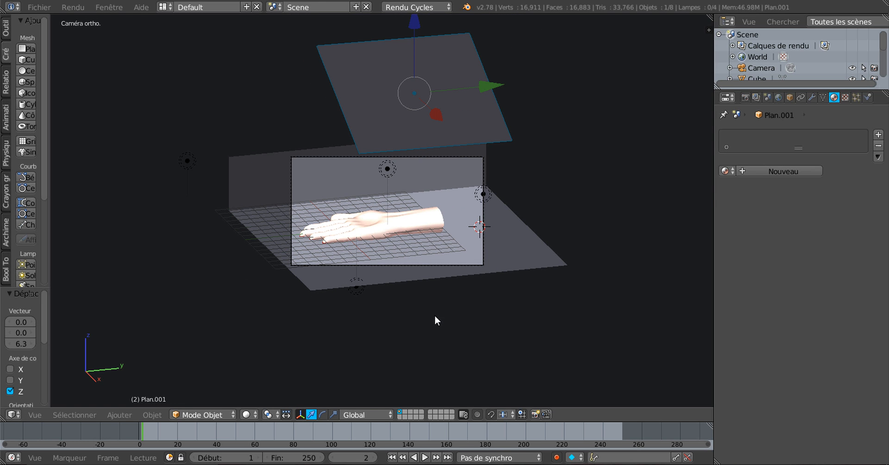
scroll(447, 223, "up", 1)
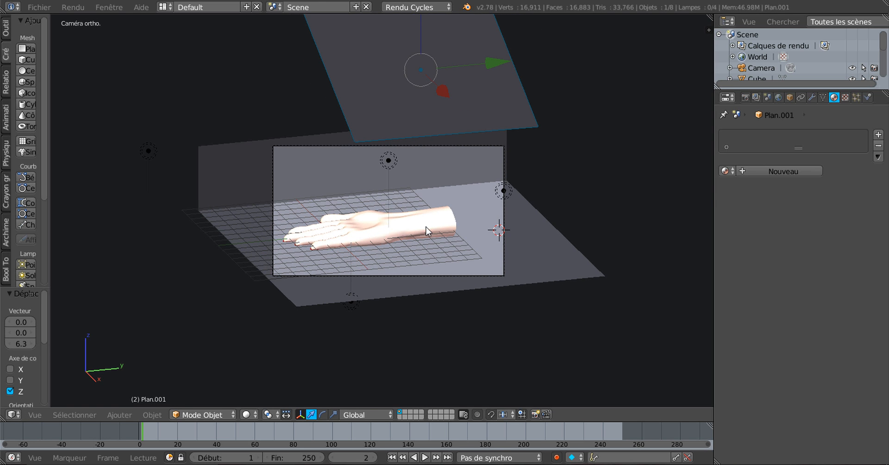
Give the plane above the hand a new material and switch the viewport to rendered shading, framed on the camera area
middle_click_drag(528, 272, 546, 321, "shift")
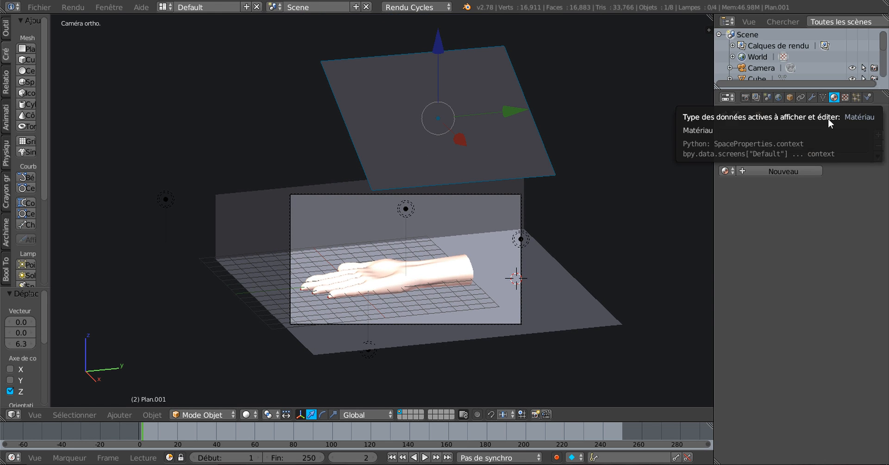
left_click(789, 171)
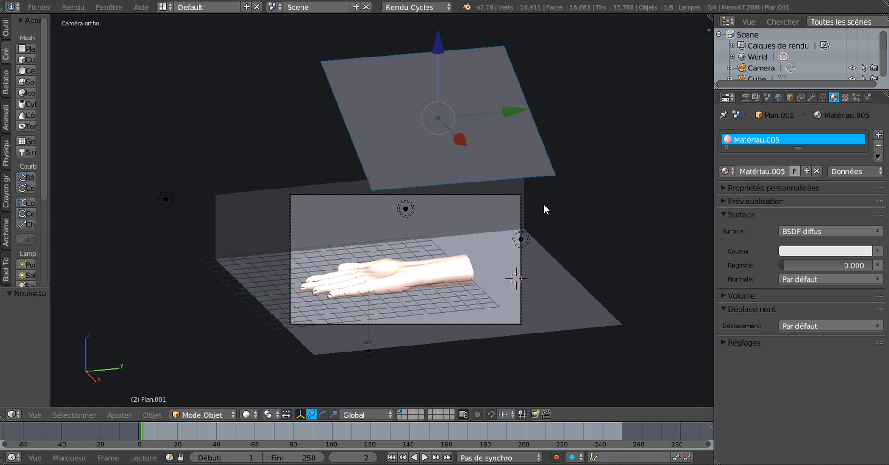
left_click(246, 414)
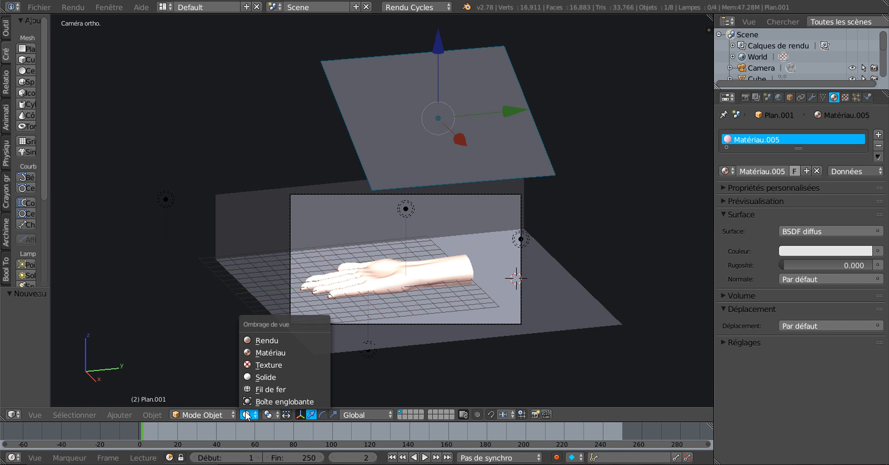
left_click(253, 341)
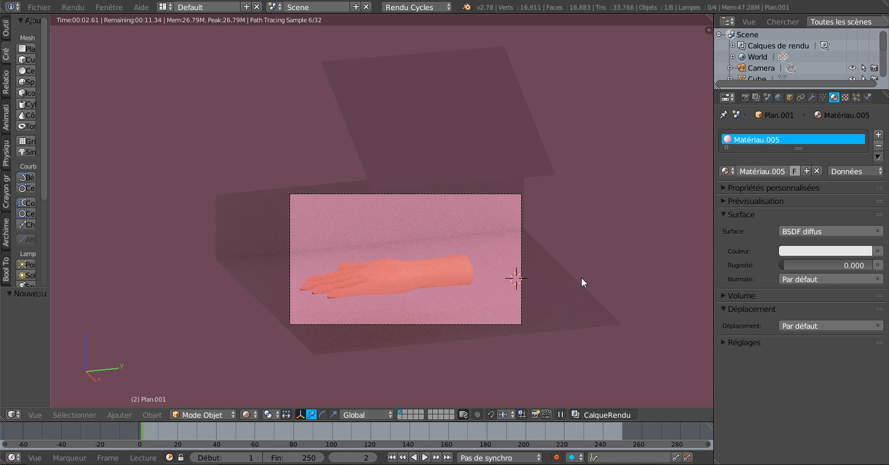
scroll(582, 277, "up", 2)
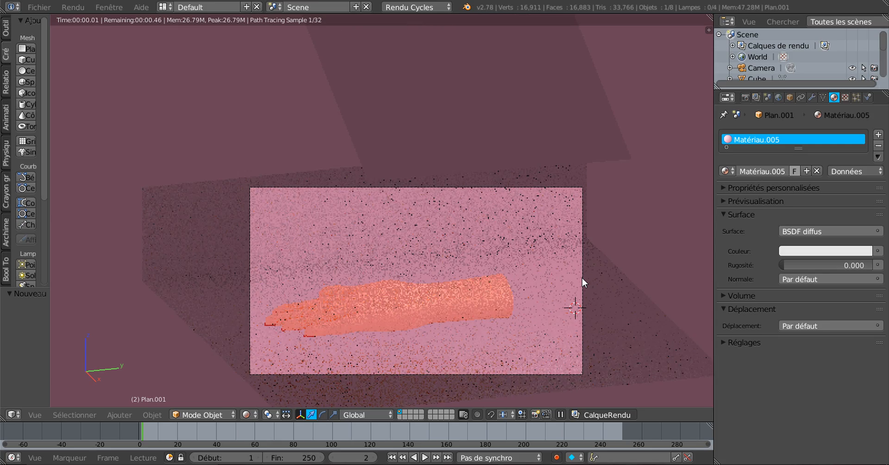
middle_click_drag(597, 296, 585, 243, "shift")
scroll(583, 243, "up", 1)
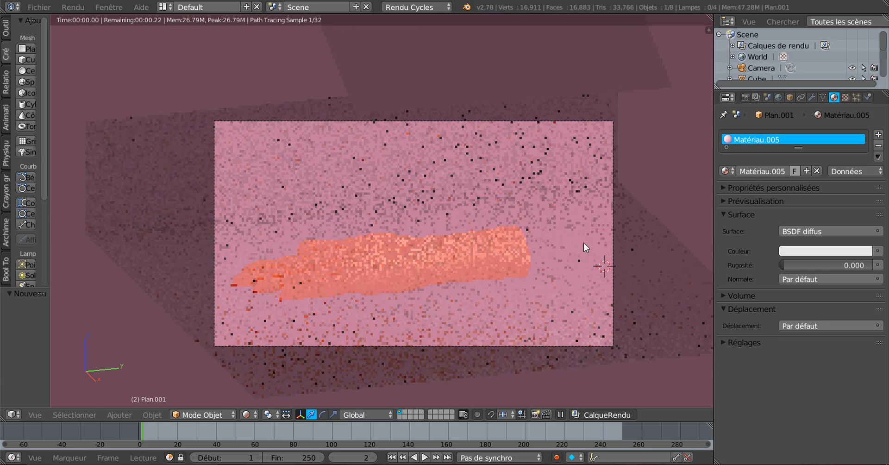
scroll(583, 243, "up", 2)
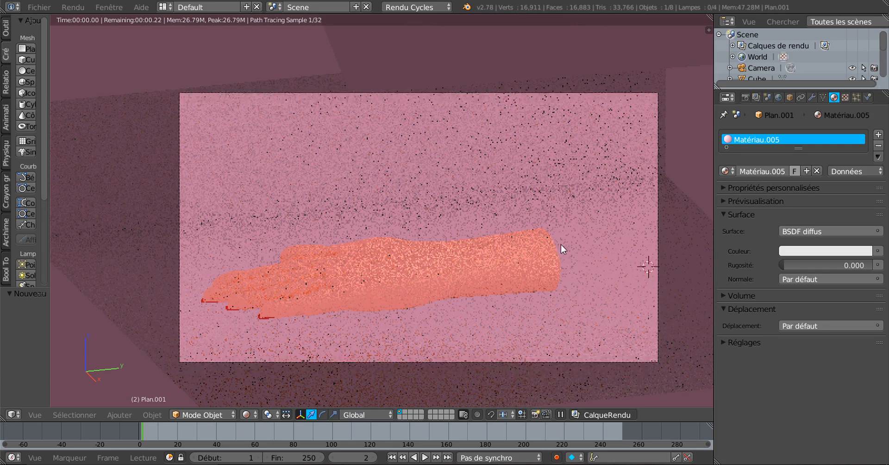
mouse_move(560, 243)
middle_mouse_down("shift")
mouse_move(559, 231)
mouse_move(556, 248)
middle_mouse_up("shift")
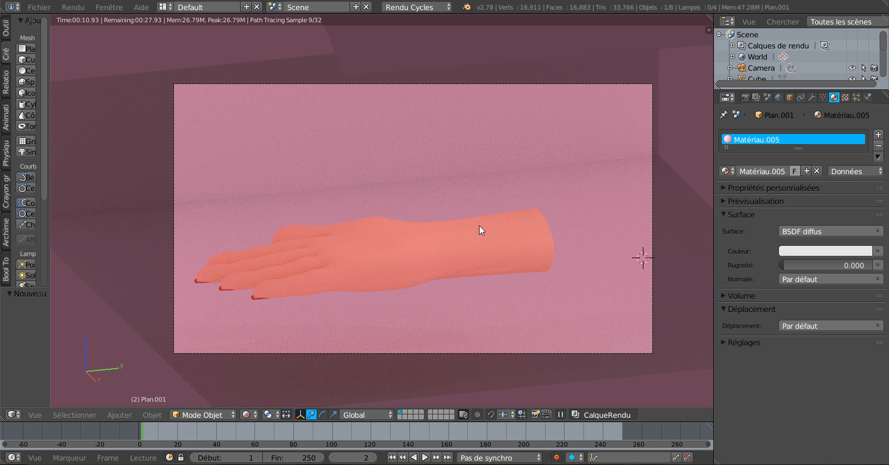
Change the plane's surface shader to Émission, set its strength to 4, and check the lighting on the hand
left_click(828, 232)
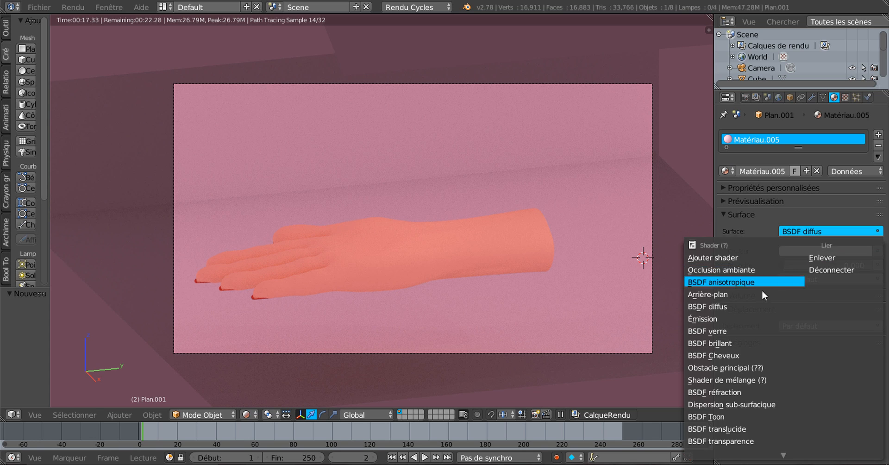
left_click(725, 319)
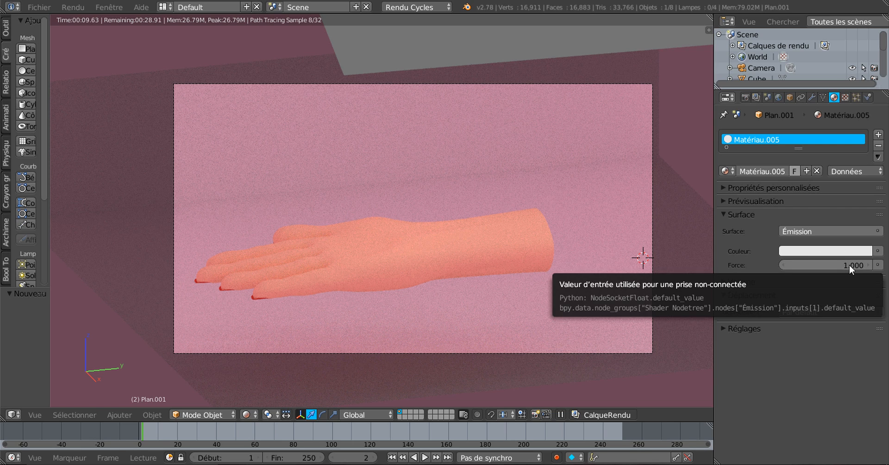
left_click_drag(849, 265, 849, 264)
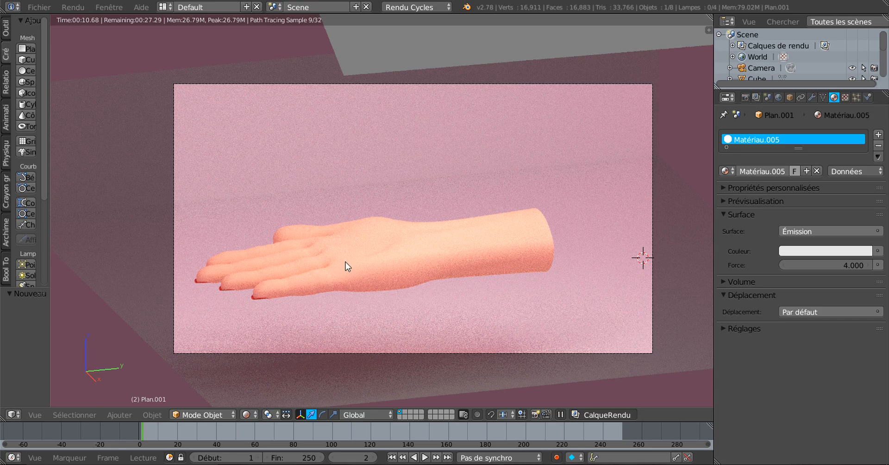
scroll(345, 263, "up", 1)
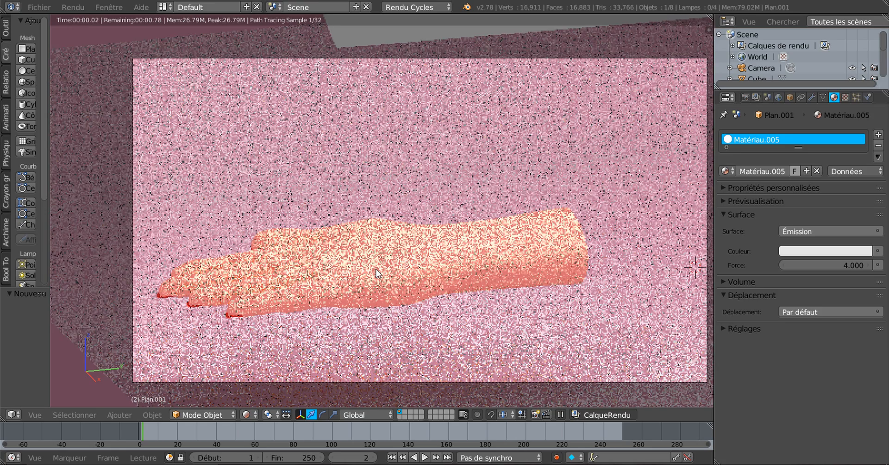
scroll(381, 269, "down", 1)
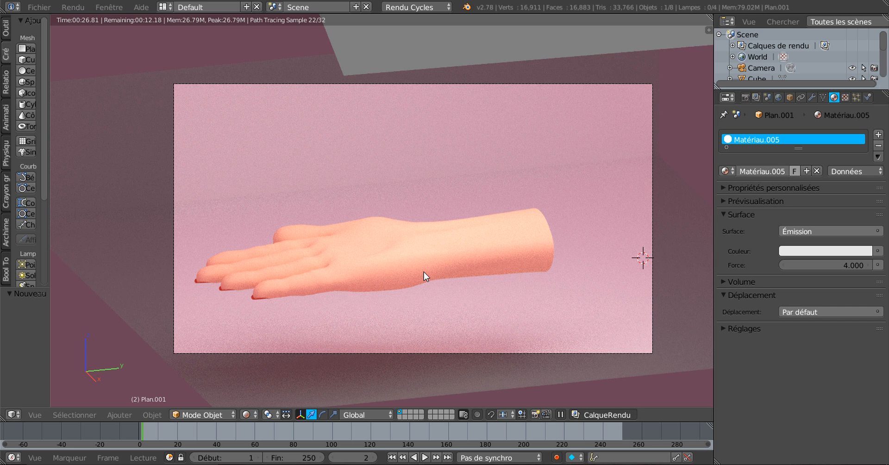
scroll(412, 263, "up", 1)
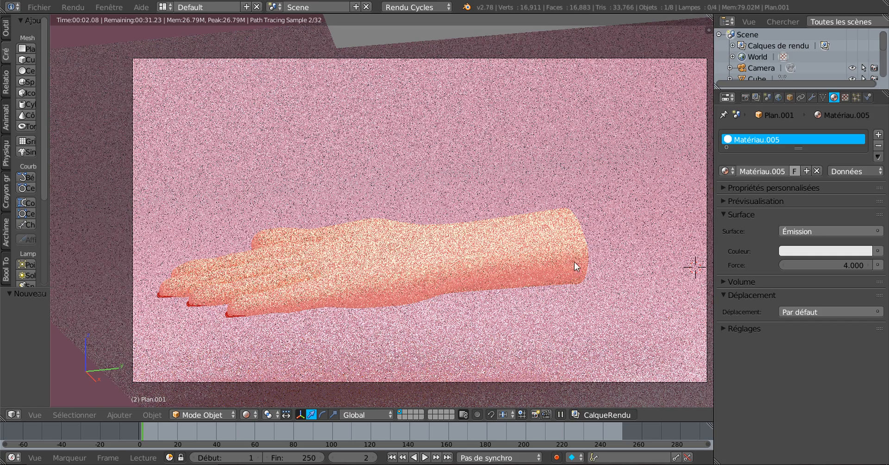
scroll(544, 257, "down", 1)
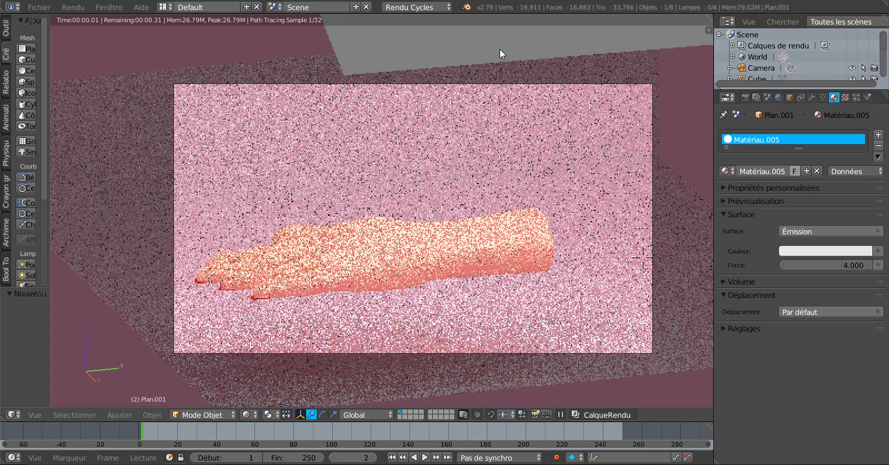
Try a light red emission colour (R 0.800, V 0.231, B 0.266) on the plane and return it to near white
scroll(507, 77, "down", 1)
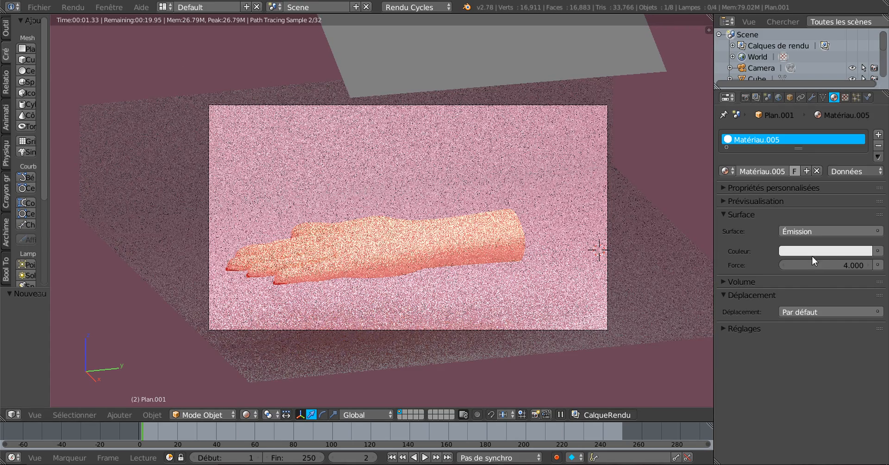
left_click(831, 252)
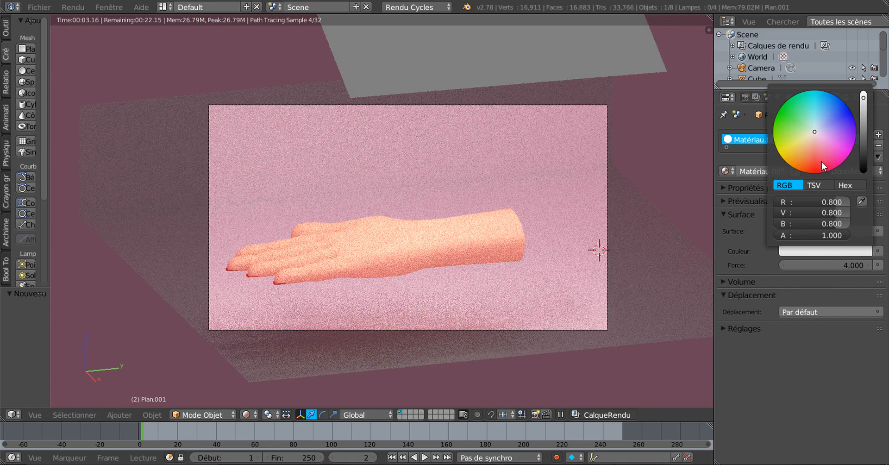
left_click(816, 149)
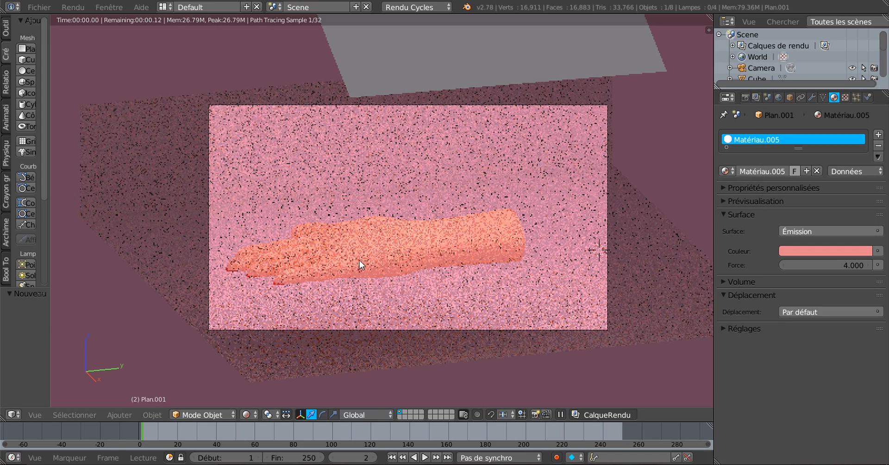
left_click(808, 251)
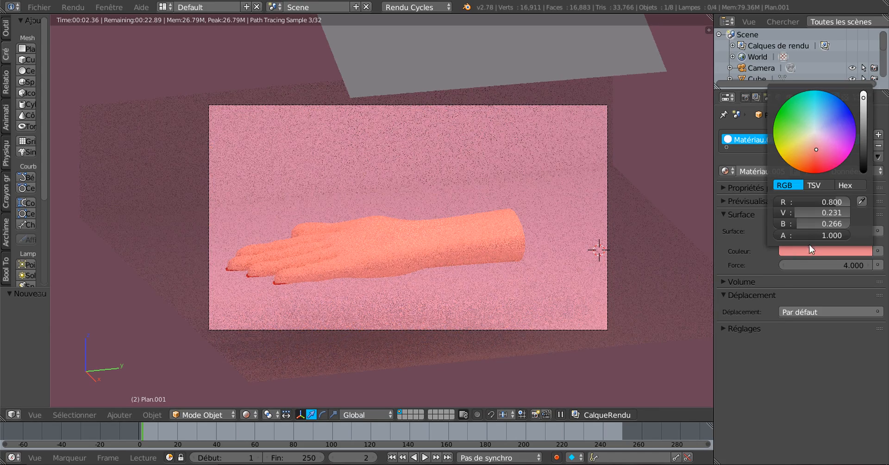
left_click(815, 131)
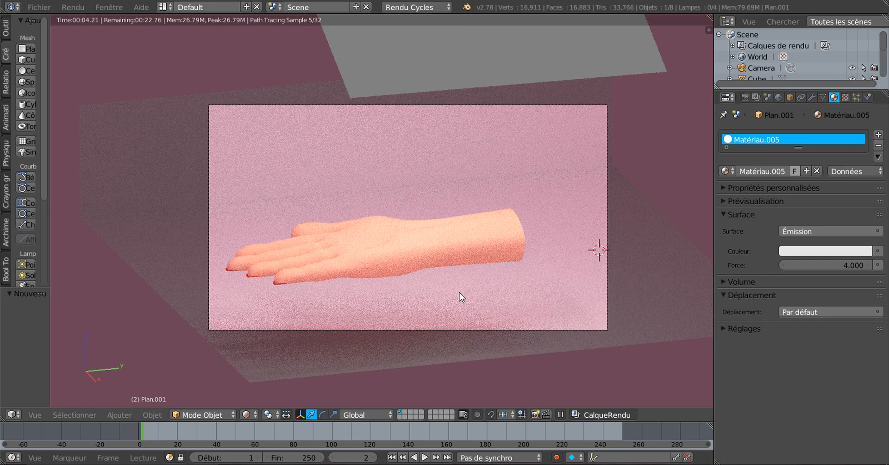
Add a second plane and move it about -7.7, -16 and 7.5 units in X, Y and Z, outside the camera frame
scroll(461, 297, "down", 2)
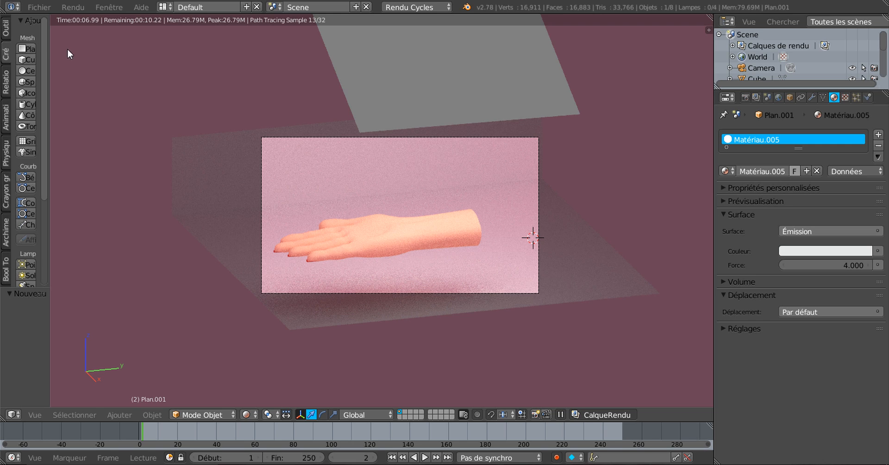
scroll(421, 104, "down", 2)
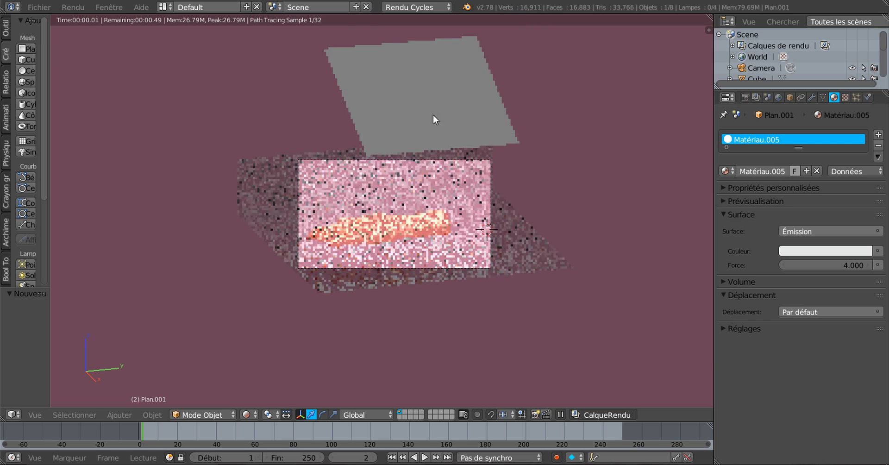
left_click(22, 48)
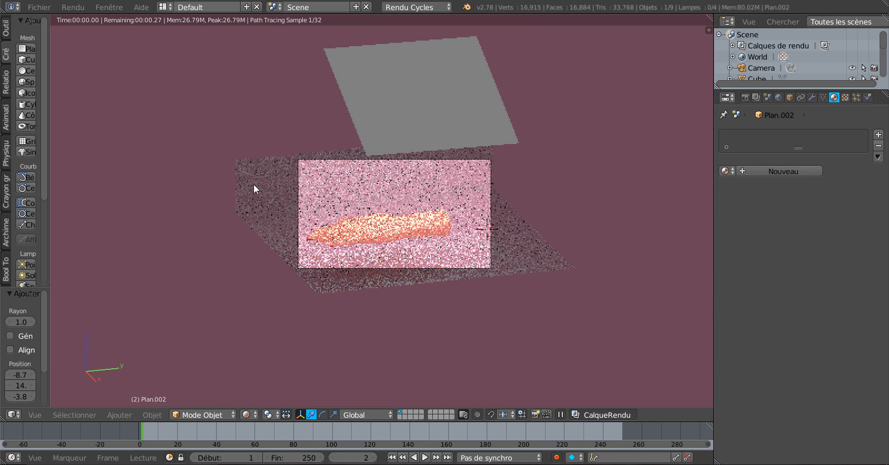
scroll(253, 185, "up", 2)
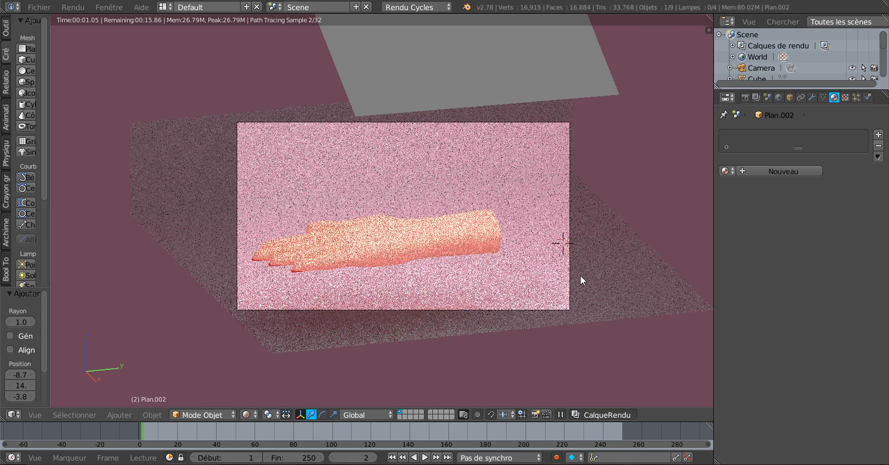
key("g")
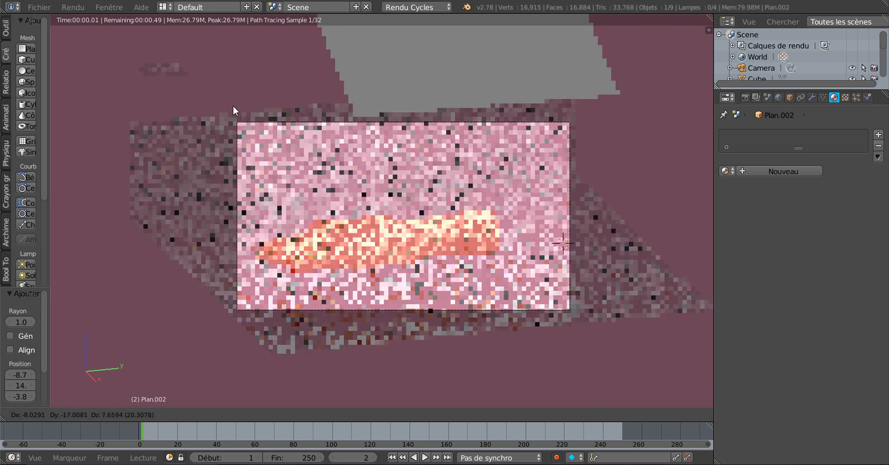
left_click(207, 112)
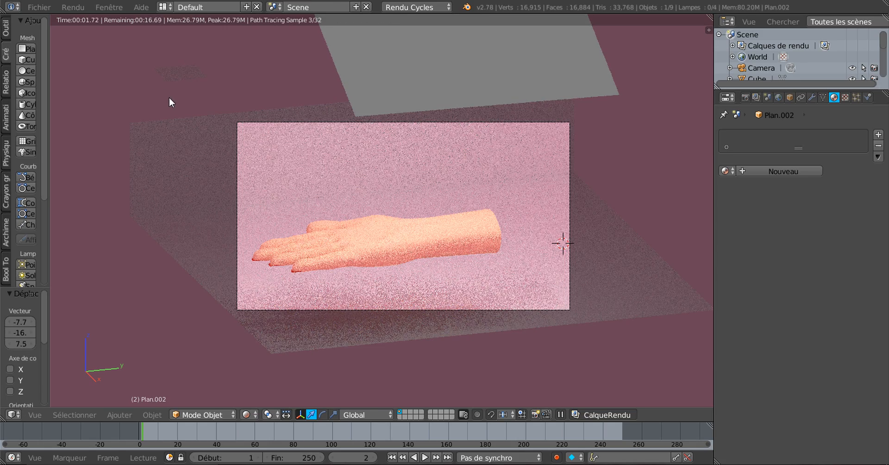
Scale the second plane about 4.3 times and, in the front view, shift it about 6.8 units along X towards the hand
key("s")
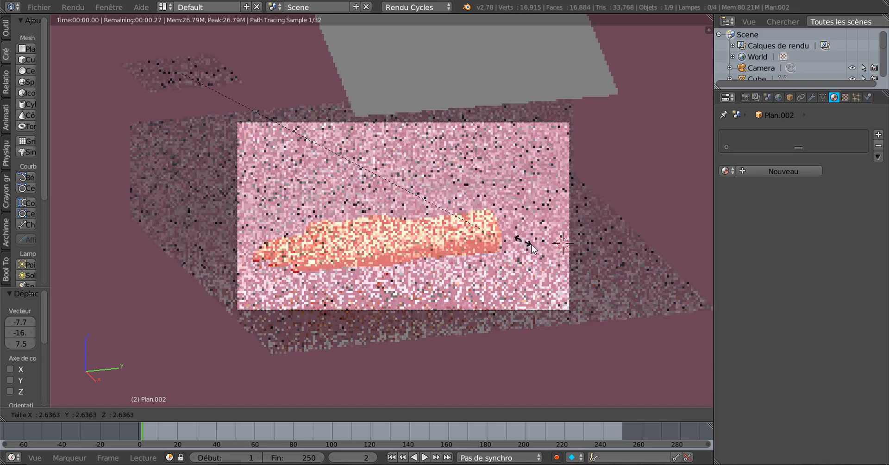
left_click(684, 317)
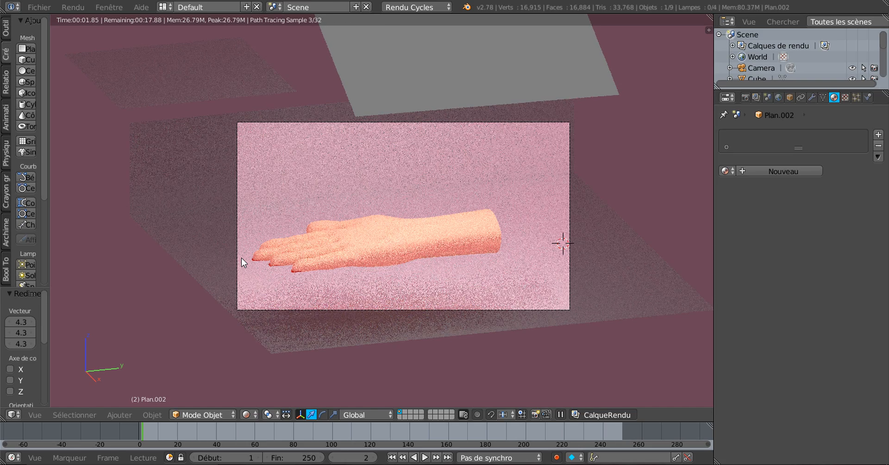
key("KP_1")
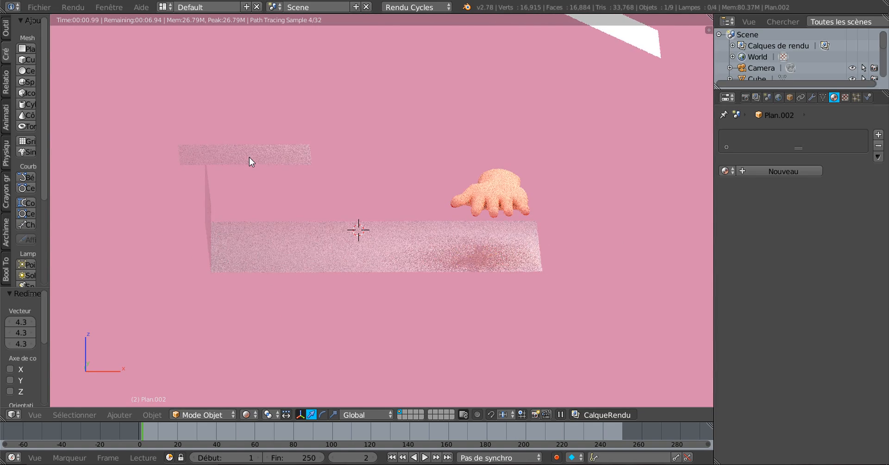
key("g")
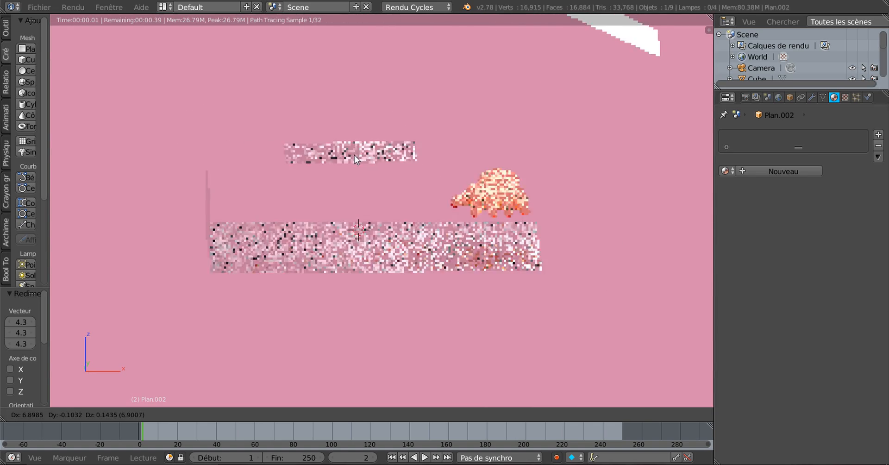
left_click(354, 154)
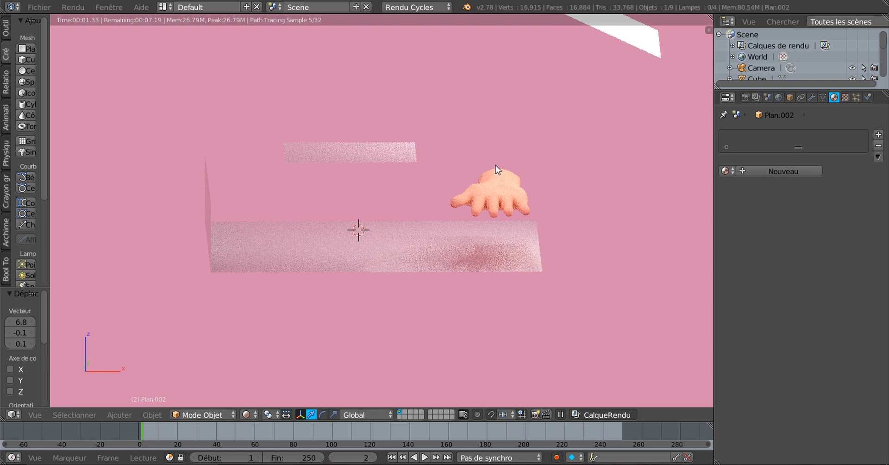
Rotate the second plane by about -57° as seen from the front and return to the camera view
middle_click_drag(416, 207, 417, 199)
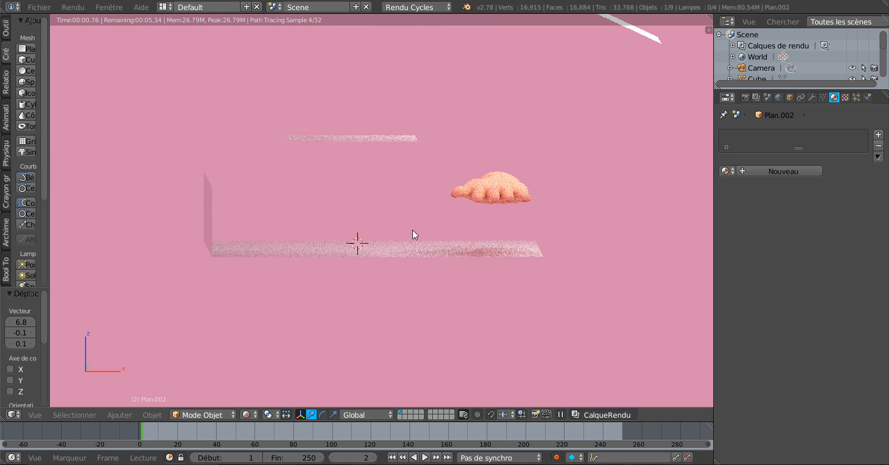
key("r")
left_click(479, 137)
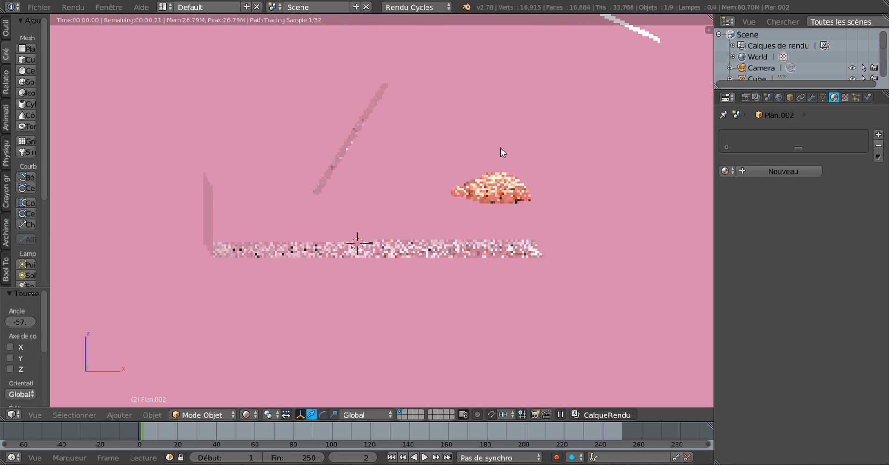
middle_click_drag(622, 227, 535, 301)
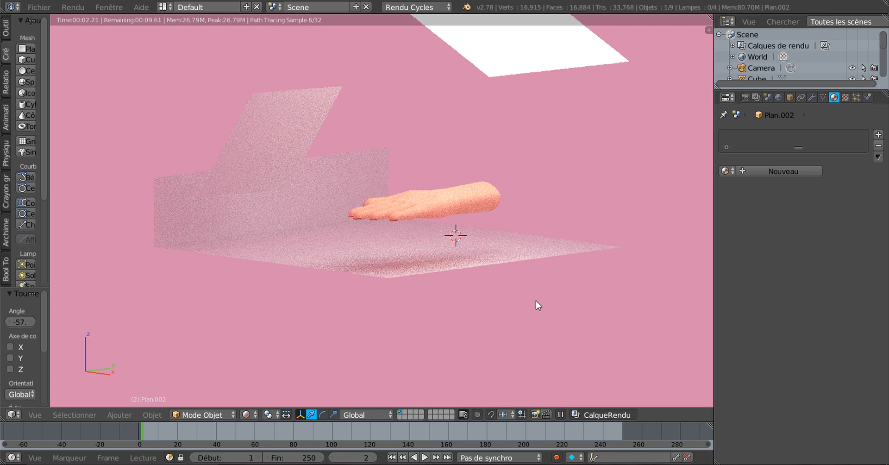
key("KP_0")
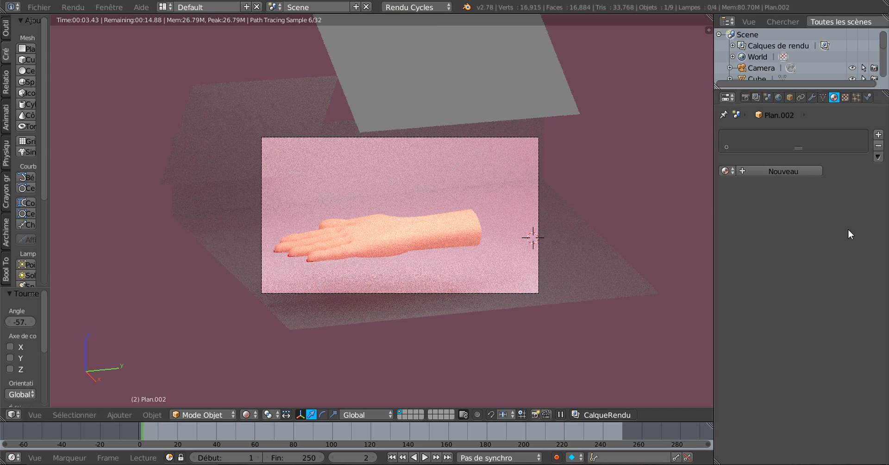
Give the second plane a new material with a red colour (R 0.800, V 0.043, B 0.052) and an Emission surface
left_click(785, 172)
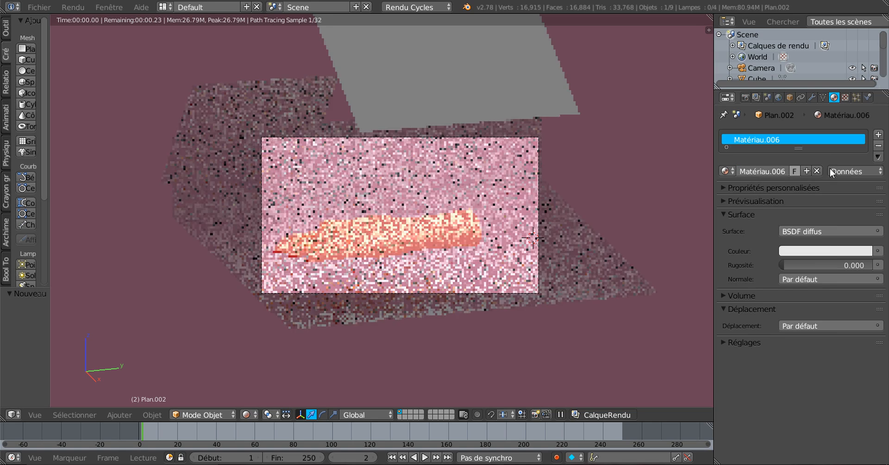
left_click(824, 251)
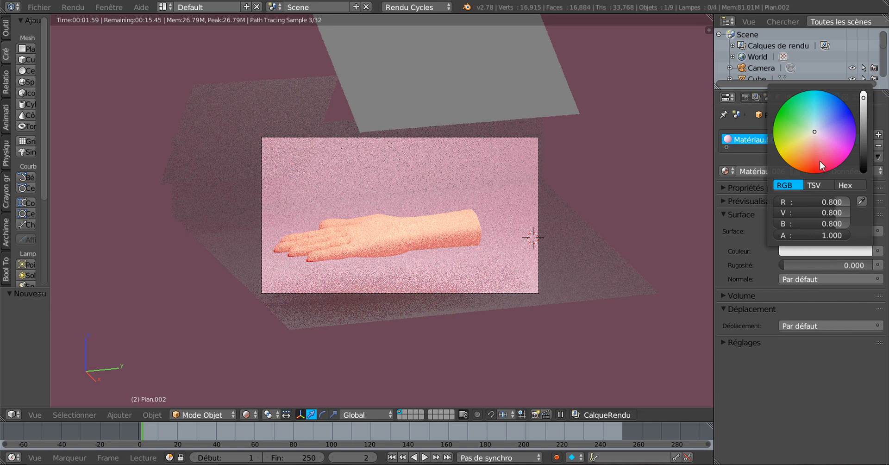
left_click(815, 162)
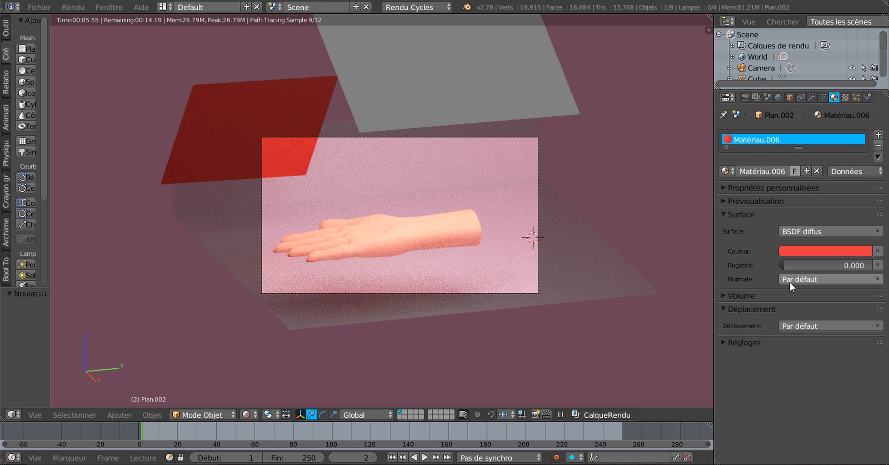
left_click(802, 232)
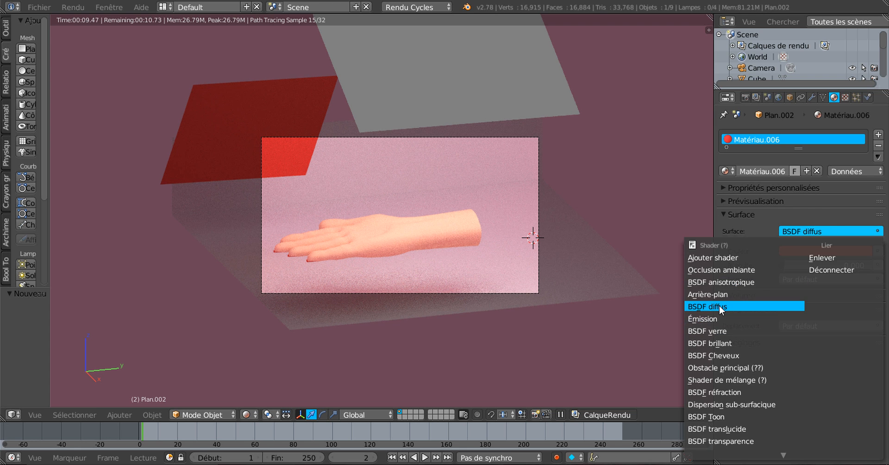
left_click(718, 318)
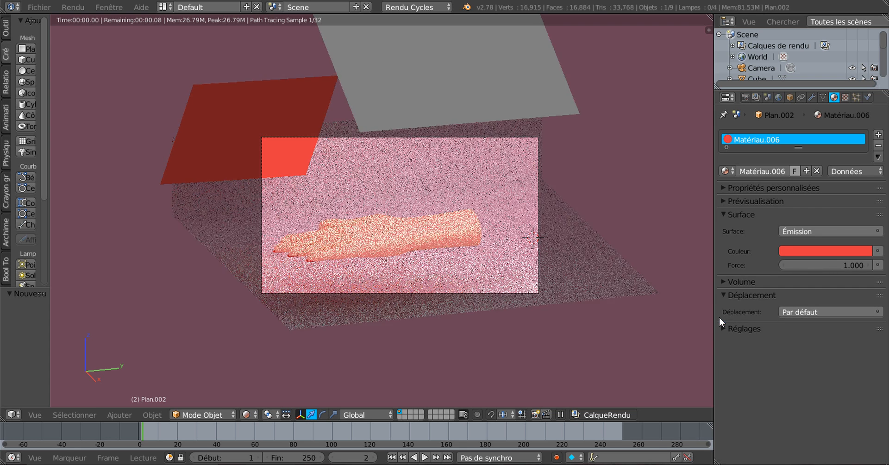
Move the second plane about -0.8 units in X and 2.4 units in Z, above the camera frame
scroll(485, 334, "up", 1)
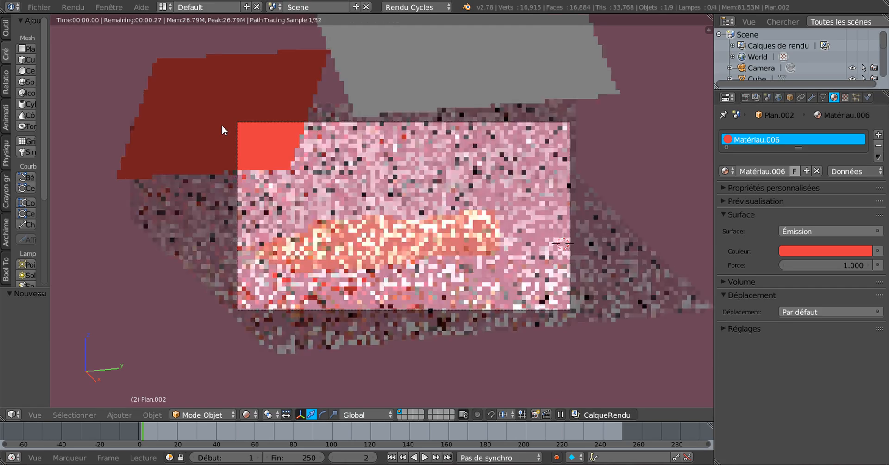
key("g")
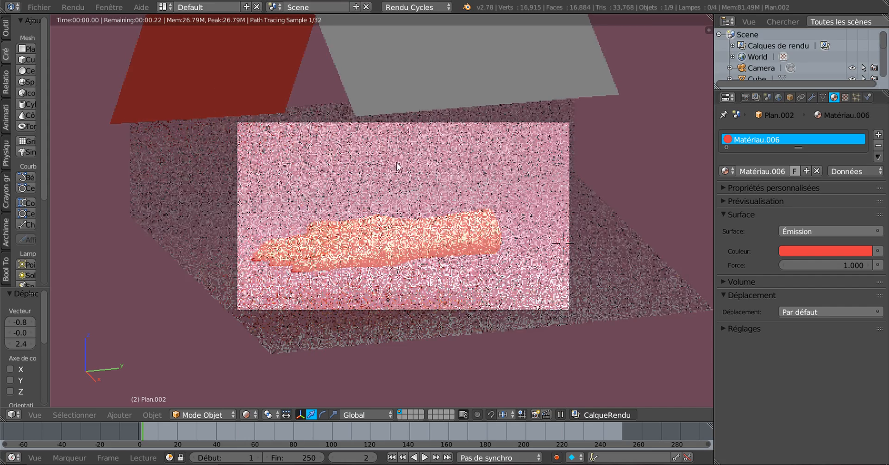
scroll(418, 227, "down", 1)
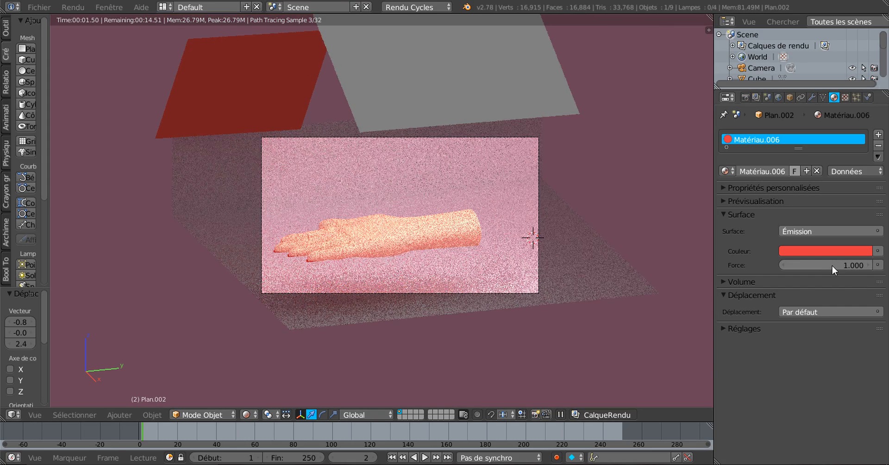
Raise the second plane's emission strength to 10.8 and on to 21.2
left_click_drag(831, 265, 884, 264)
scroll(493, 301, "up", 1)
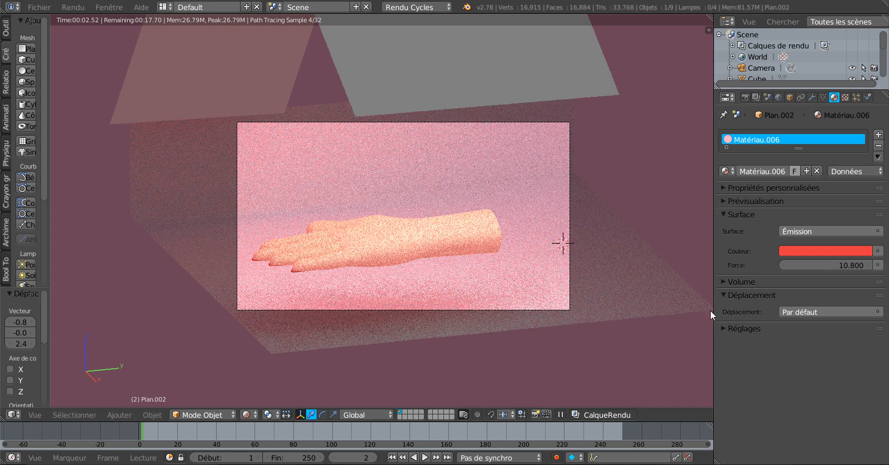
left_click_drag(824, 265, 861, 265)
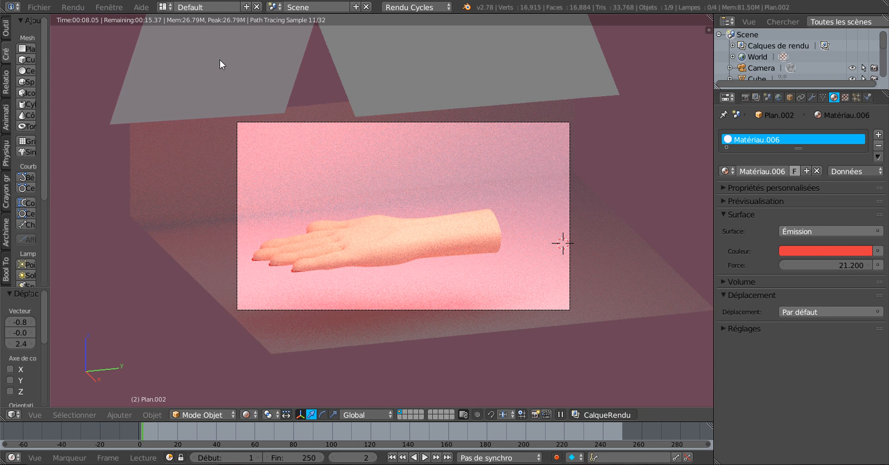
Assign the red emission material to the second plane's face in Edit Mode with Material shading, and return to Object Mode
left_click(244, 415)
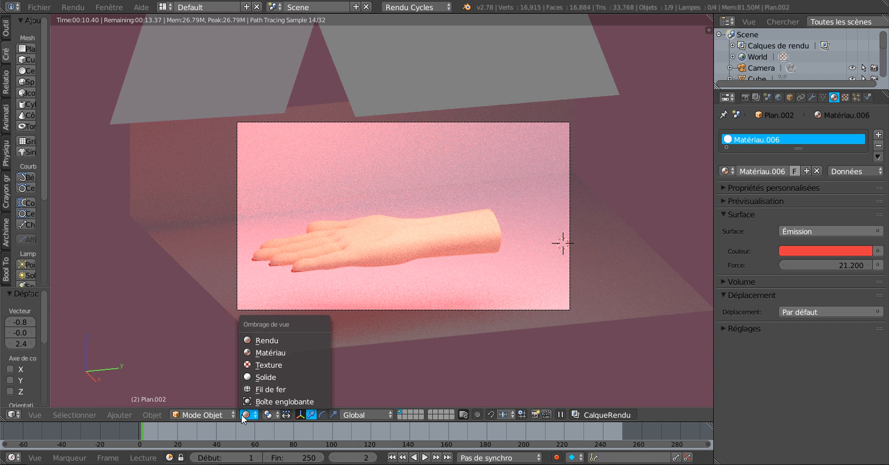
left_click(201, 414)
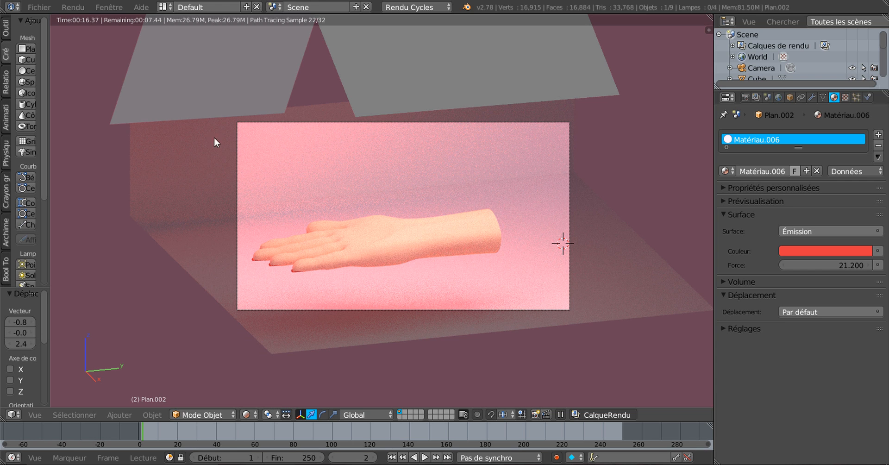
left_click(194, 414)
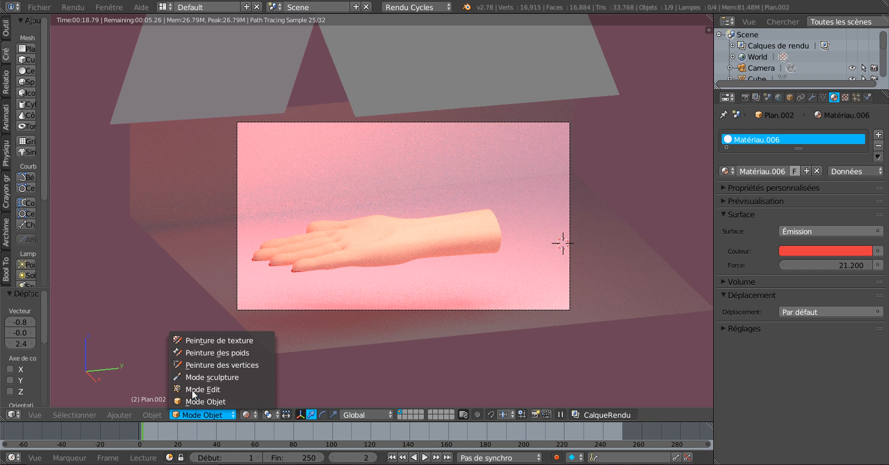
left_click(194, 397)
left_click(240, 414)
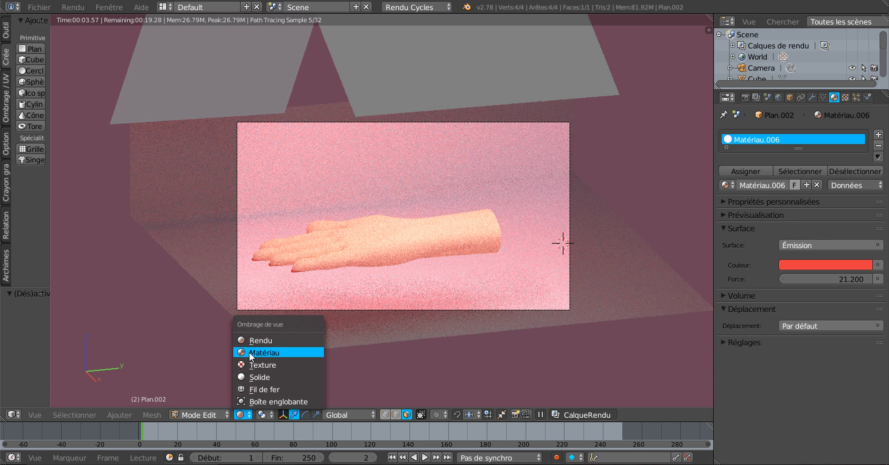
left_click(249, 353)
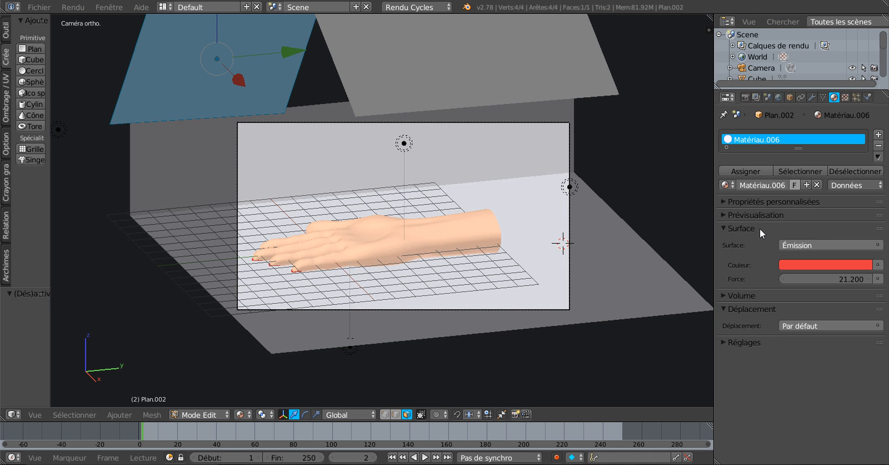
left_click(748, 174)
left_click(190, 415)
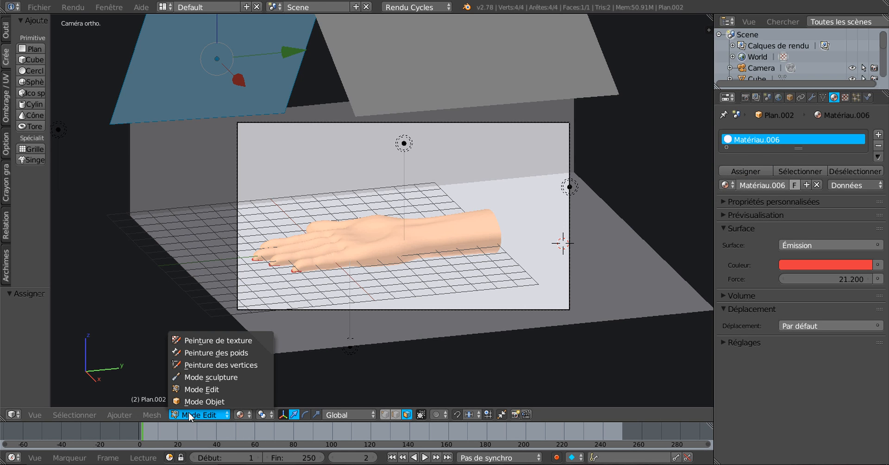
left_click(204, 401)
Switch the second plane to Texture Paint mode and set the viewport shading to Rendered
left_click(193, 415)
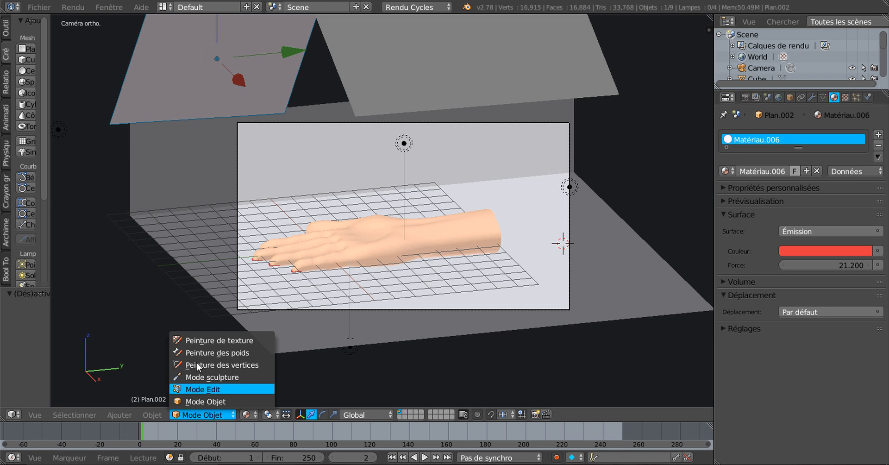
left_click(203, 340)
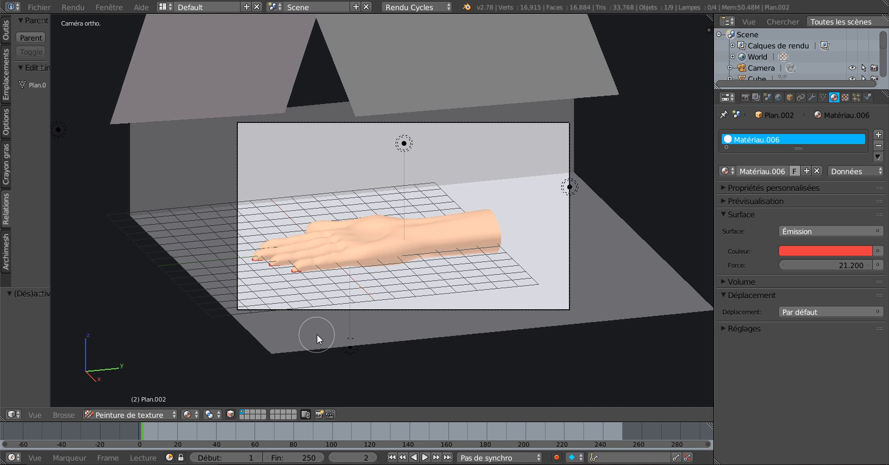
left_click(229, 414)
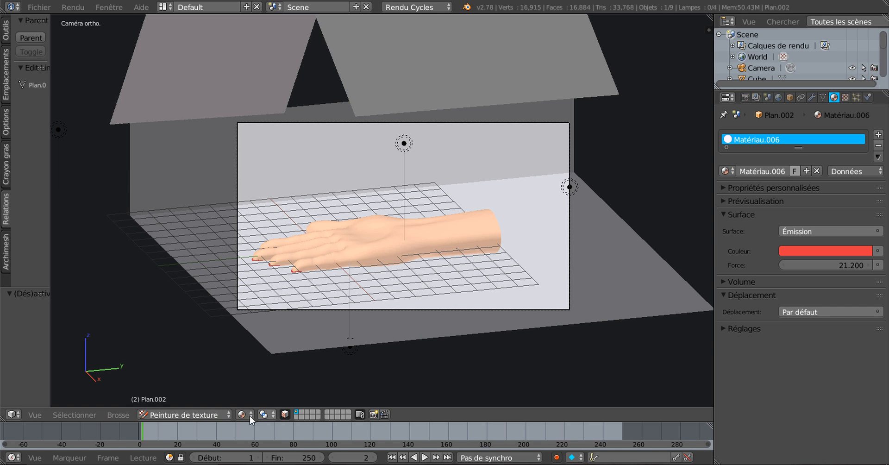
left_click(284, 415)
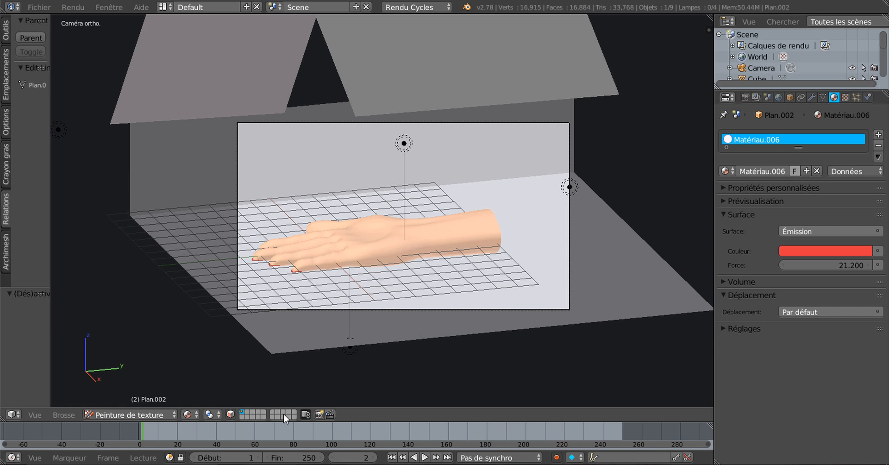
left_click(193, 419)
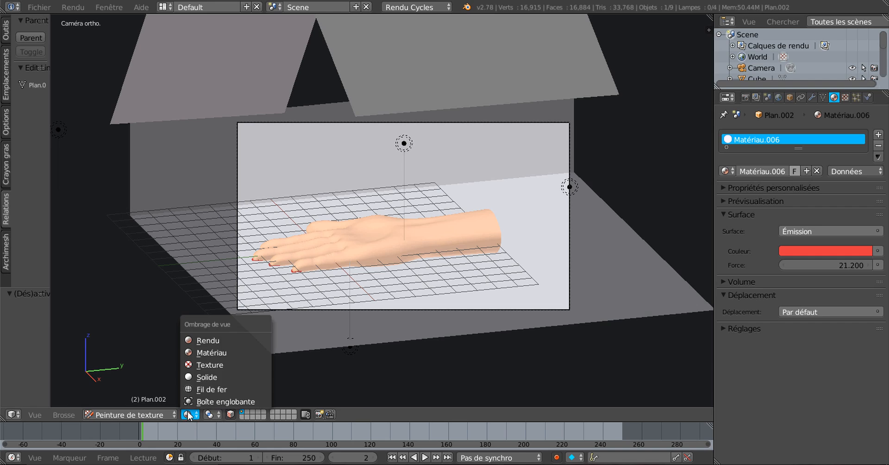
left_click(203, 343)
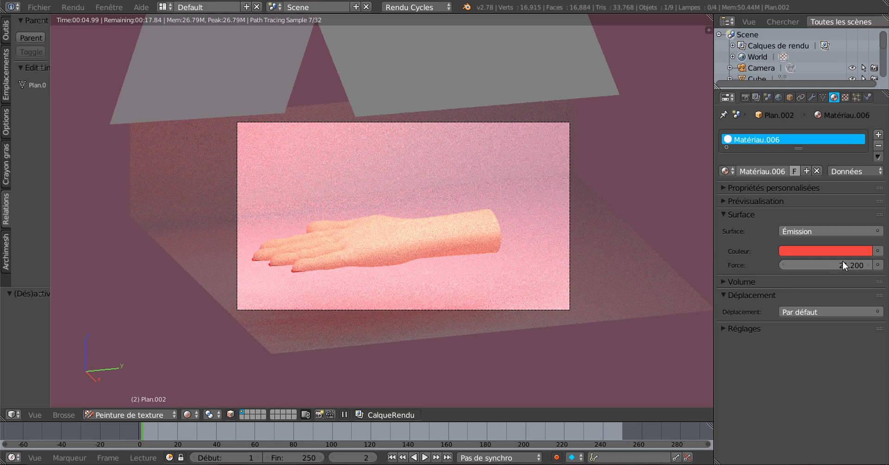
Try an emission strength of 94.9 with a blue colour (R 0.028, V 0.027, B 0.800) on the second plane
left_click_drag(843, 262, 881, 262)
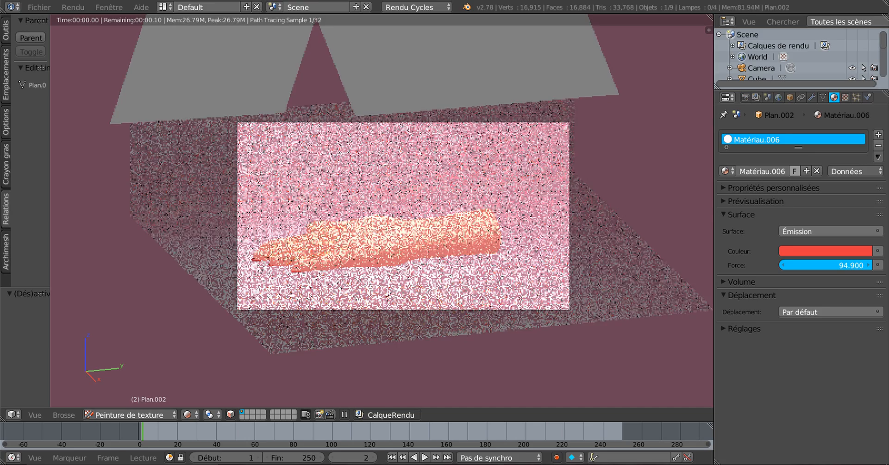
left_click(809, 250)
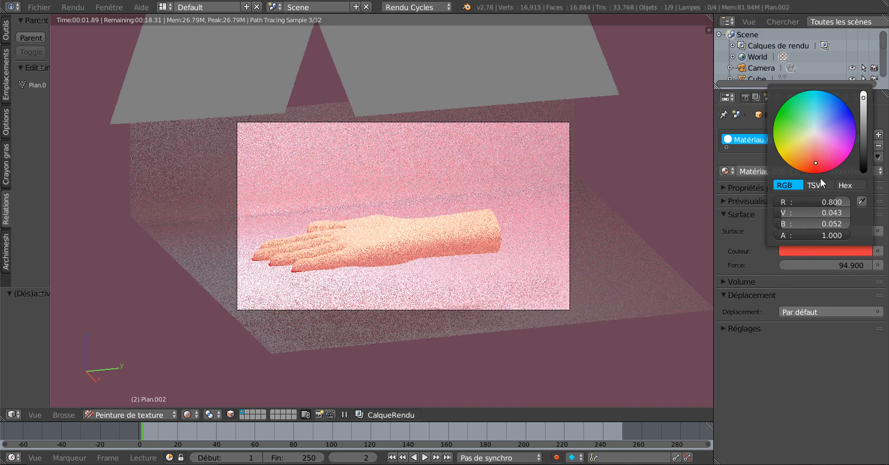
left_click(844, 115)
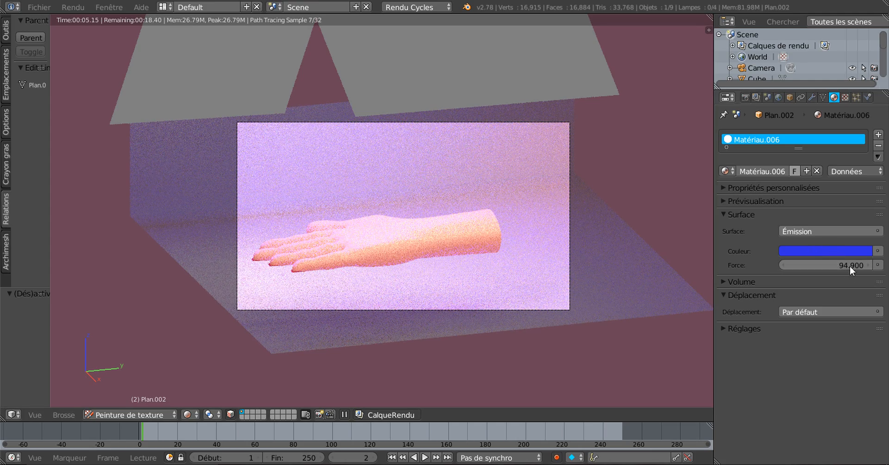
Set the second plane's emission strength to 43.1 and its colour to light red (R 0.800, V 0.132, B 0.132)
left_click_drag(849, 265, 784, 265)
left_click(829, 251)
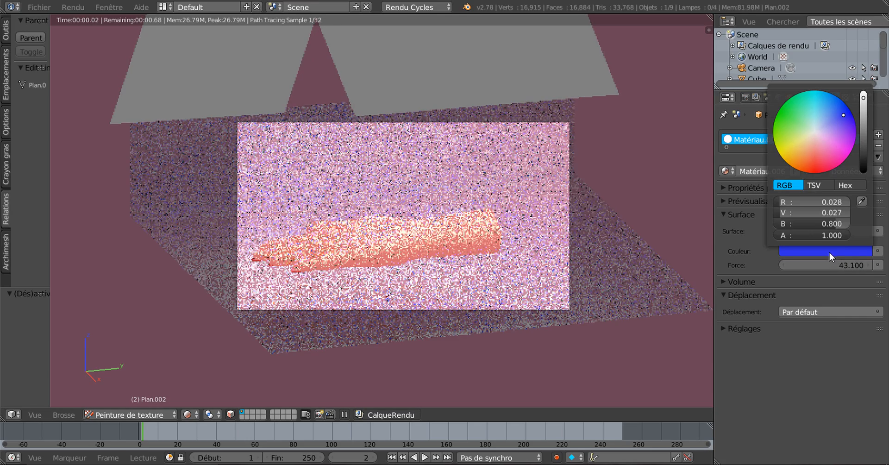
left_click_drag(815, 162, 814, 154)
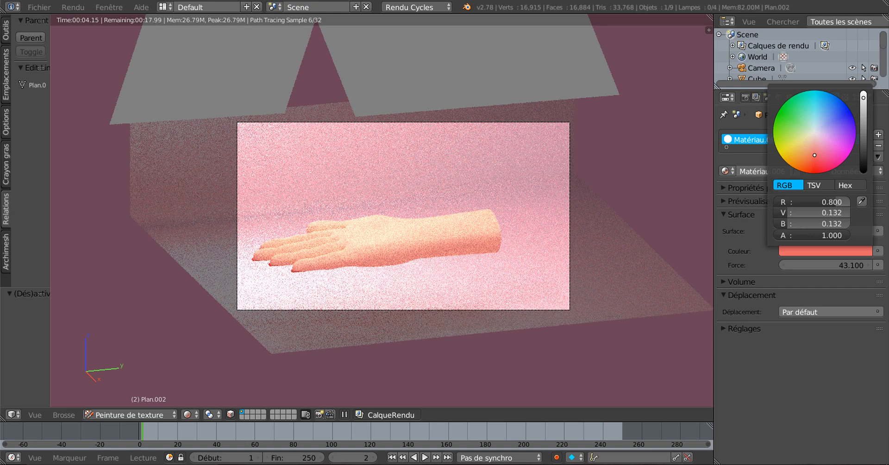
scroll(495, 313, "up", 1)
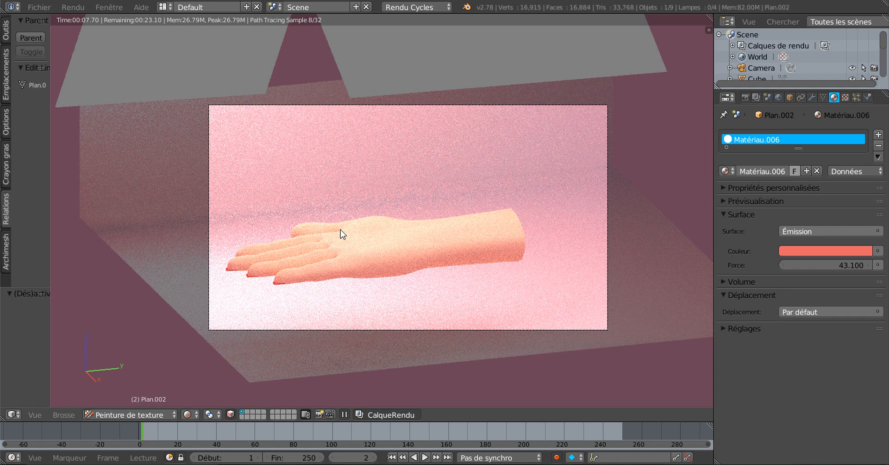
scroll(340, 230, "down", 1)
scroll(340, 230, "up", 1)
scroll(582, 259, "down", 4)
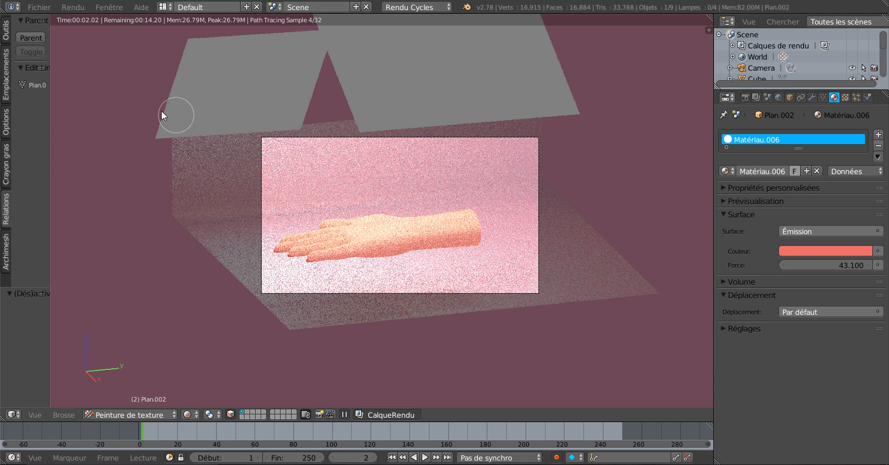
Try a pale grey-green world background colour (R 0.587, V 0.674, B 0.634)
left_click(779, 96)
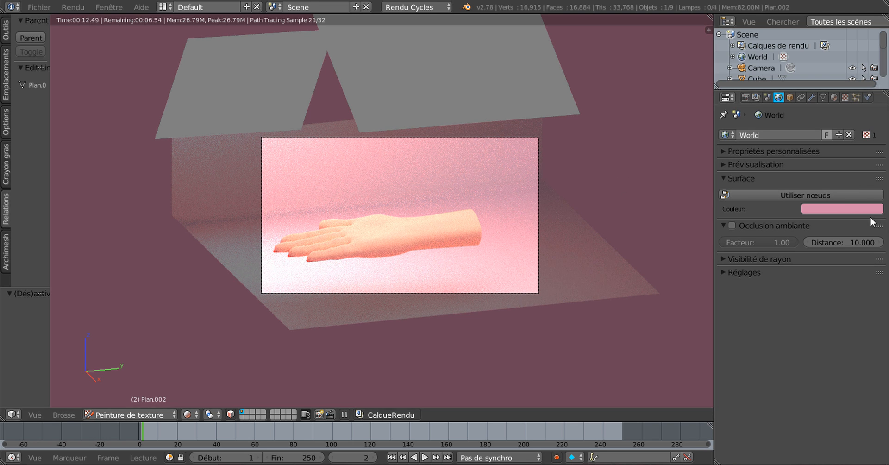
left_click(850, 209)
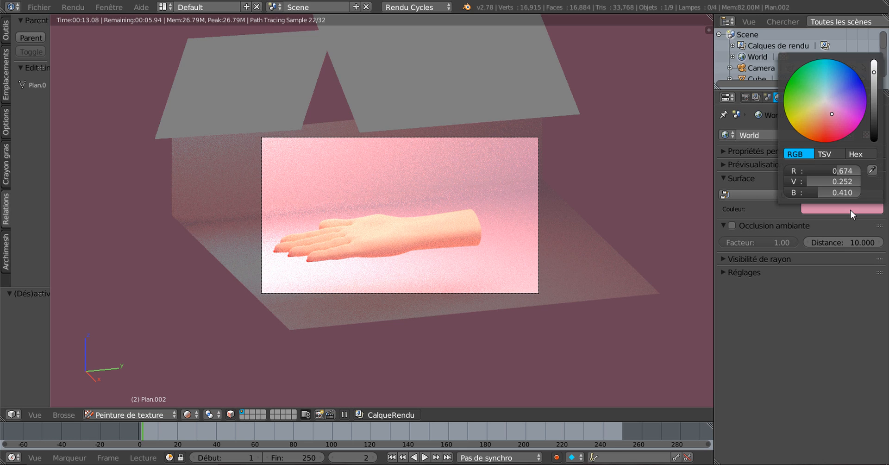
left_click(824, 99)
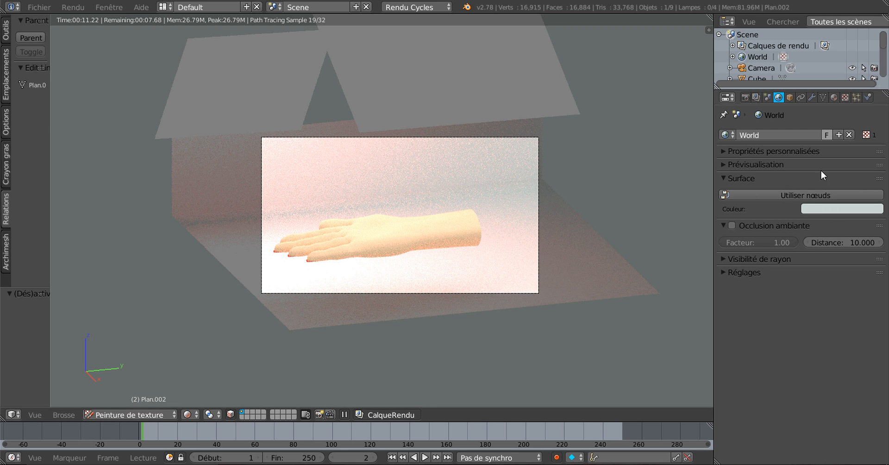
Try a red world background colour and unlink the World from the scene
left_click(830, 209)
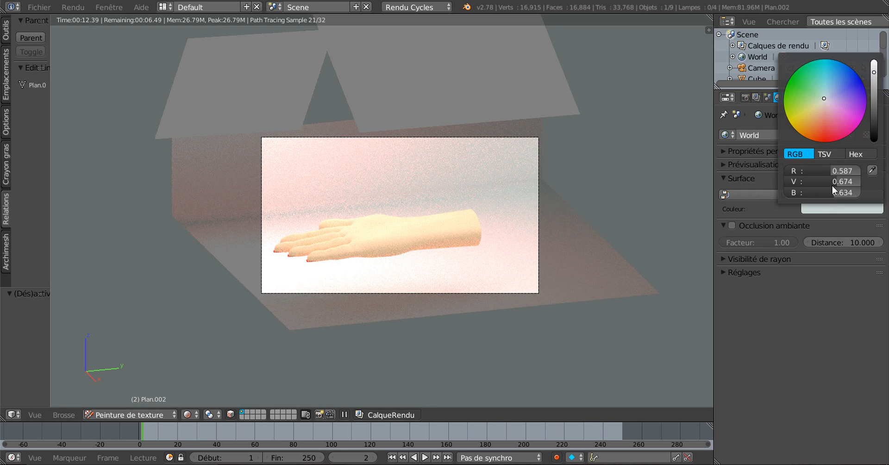
left_click(829, 137)
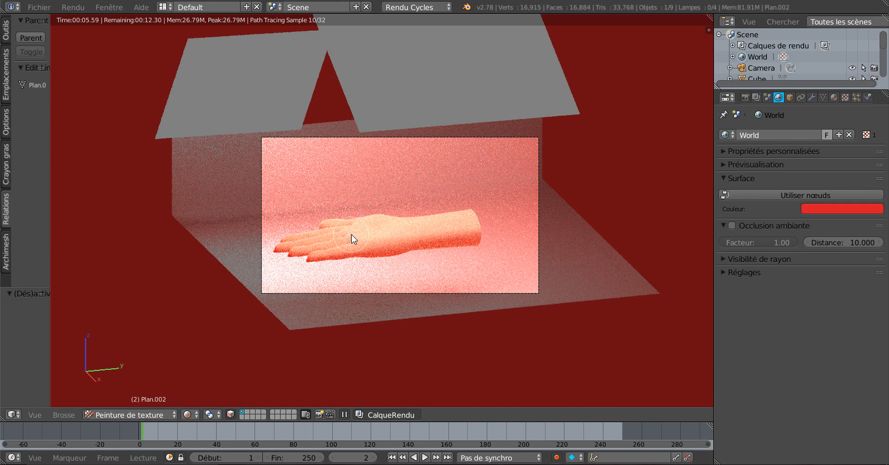
left_click(848, 135)
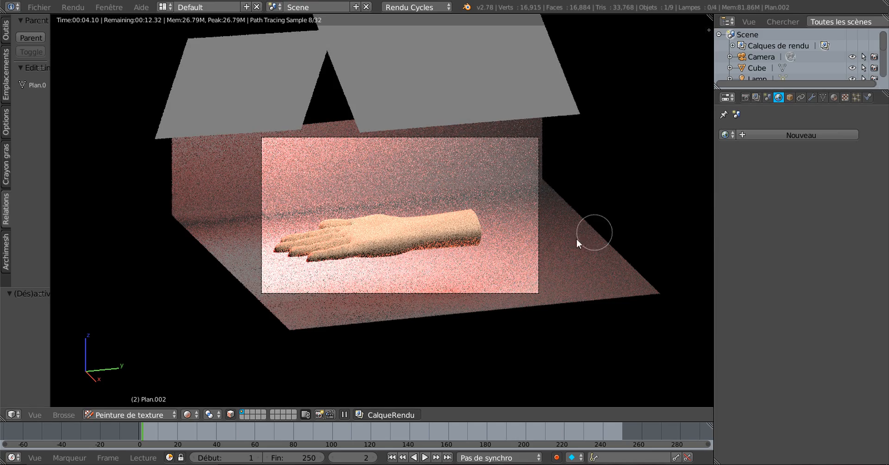
Switch the selected plane from Texture Paint to Object Mode
scroll(449, 269, "up", 3)
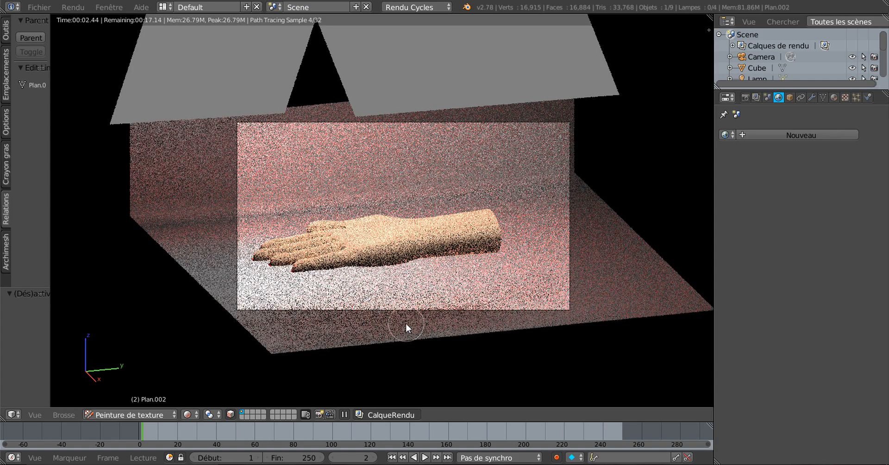
scroll(405, 323, "up", 1)
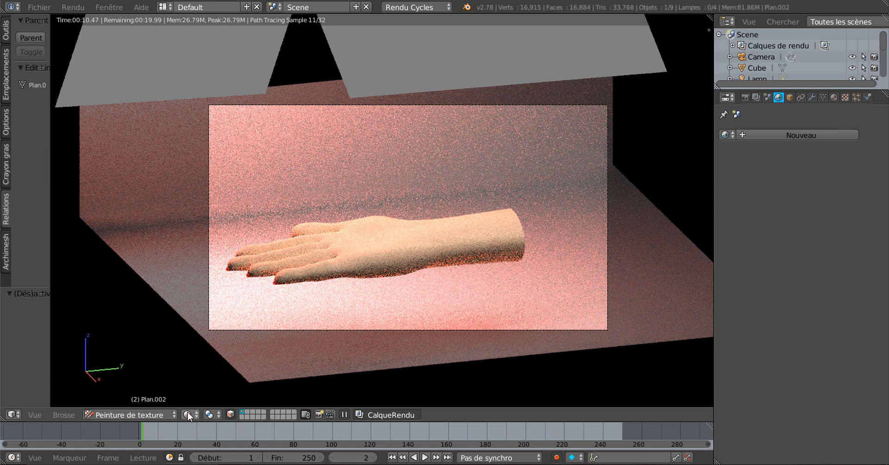
left_click(230, 413)
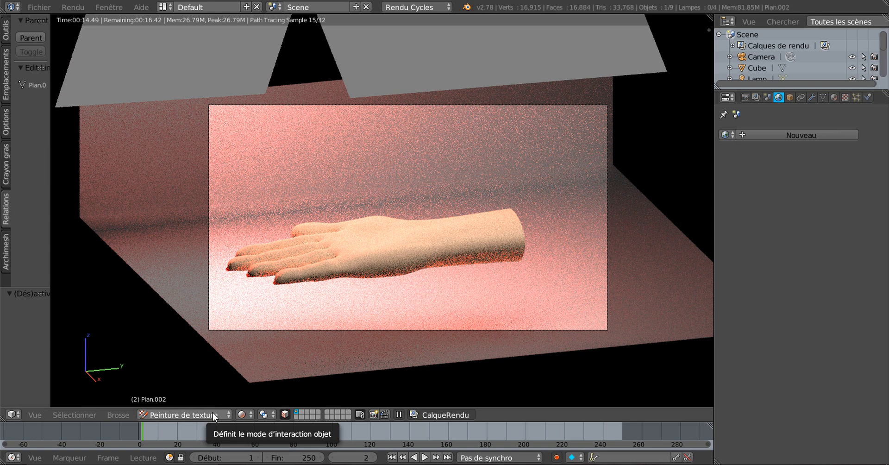
left_click(214, 415)
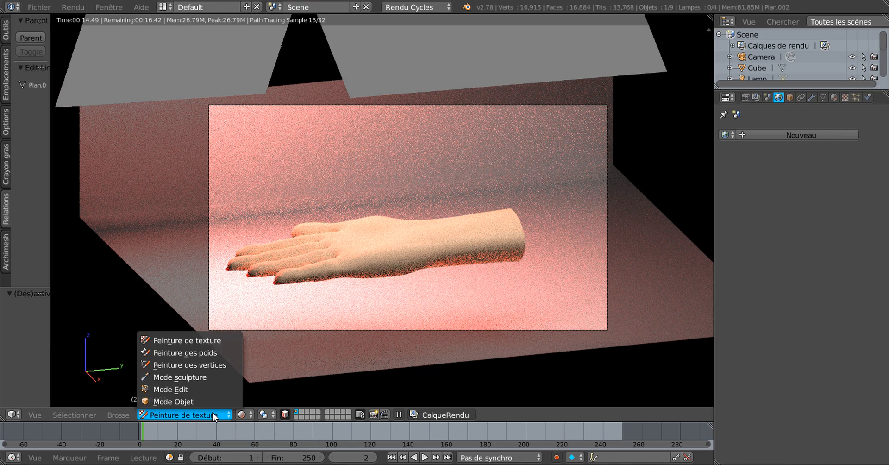
left_click(174, 388)
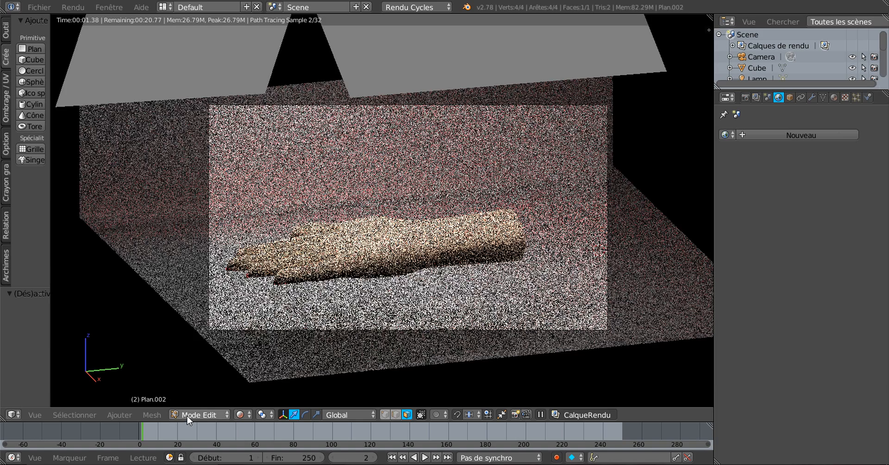
left_click(187, 415)
left_click(222, 401)
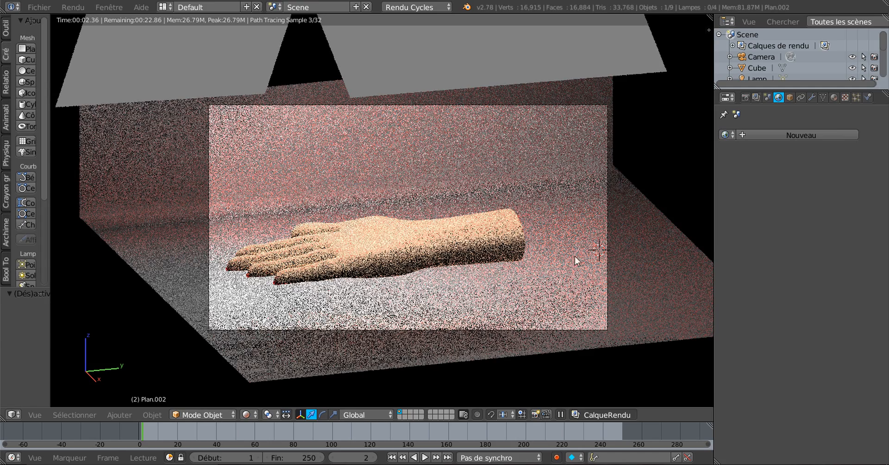
Select the floor and wall object and show its material Matériau.004 with the preview expanded
right_click(571, 260)
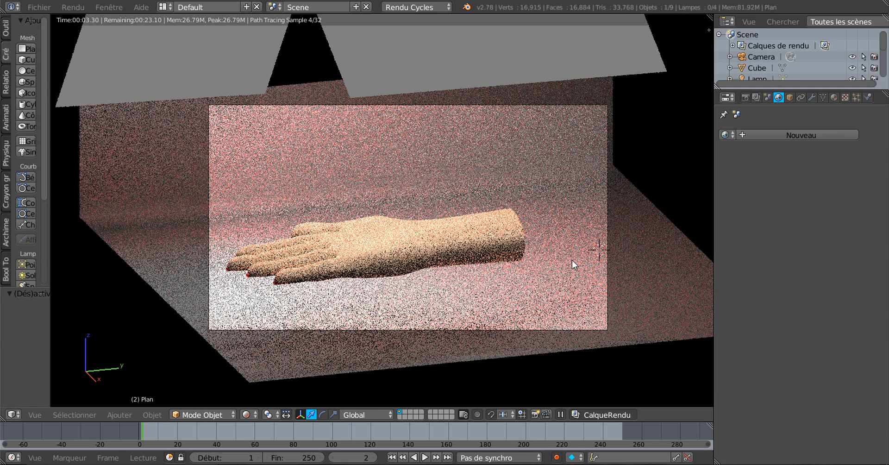
left_click(834, 97)
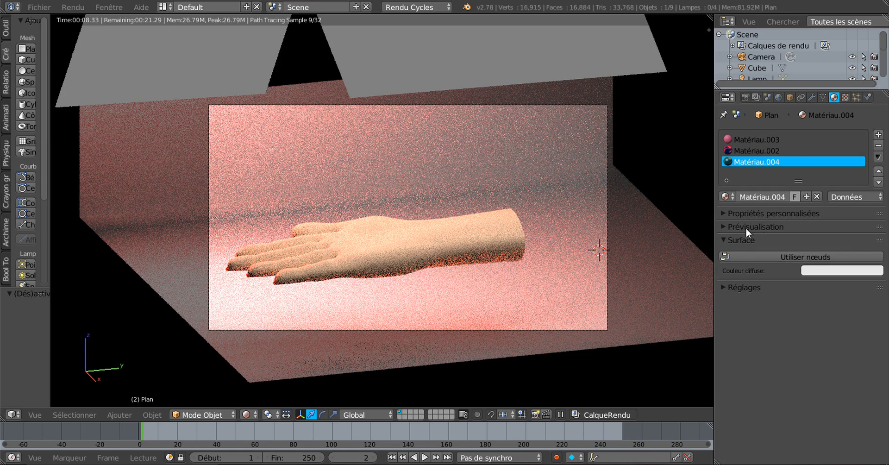
left_click(725, 226)
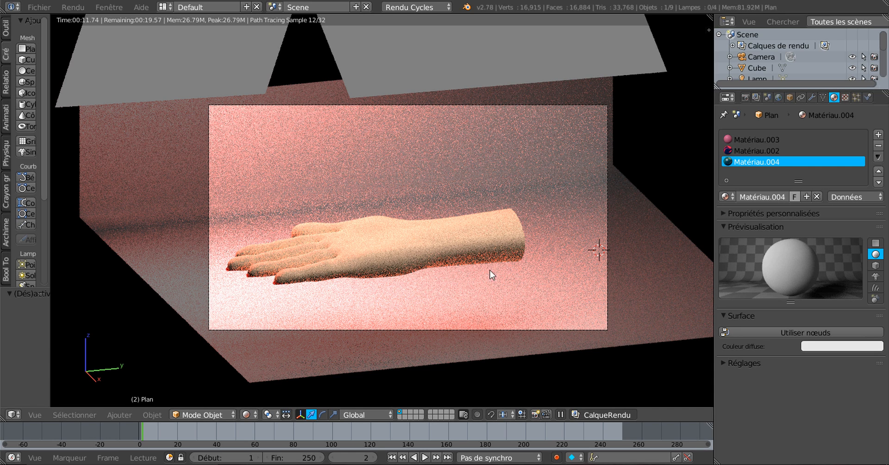
right_click(478, 234)
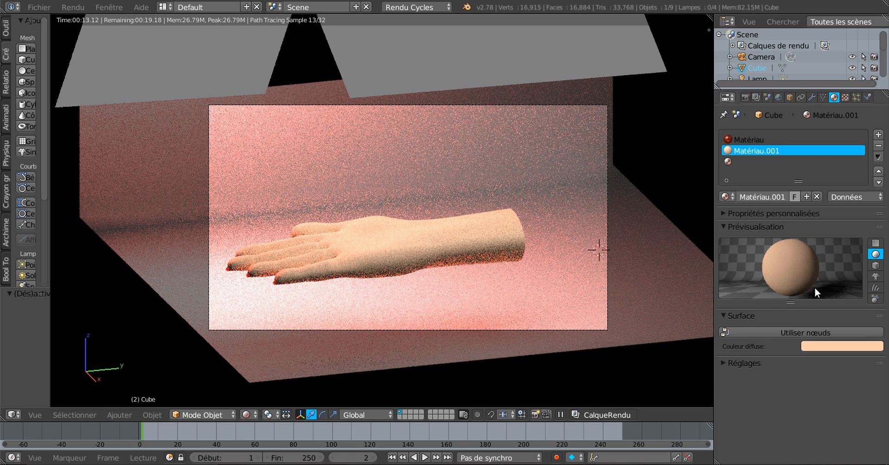
right_click(460, 182)
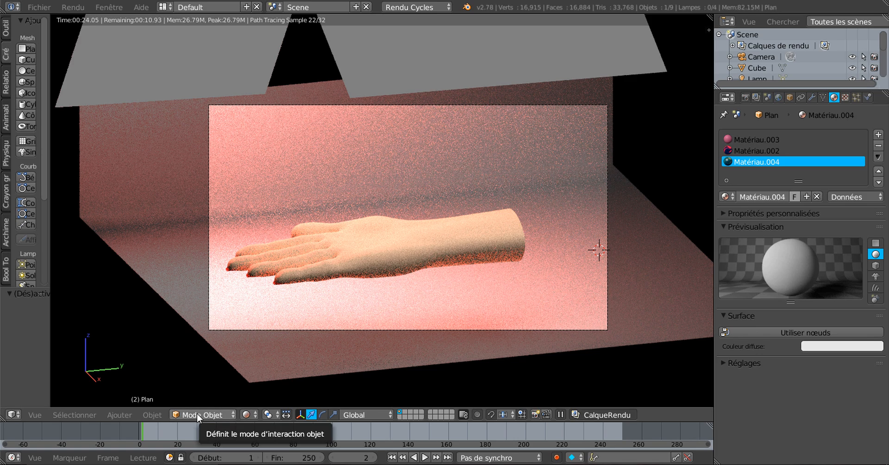
Enter Edit Mode on the floor and wall object, check the selected floor face in Solid shading and return to Rendered shading
key("Tab")
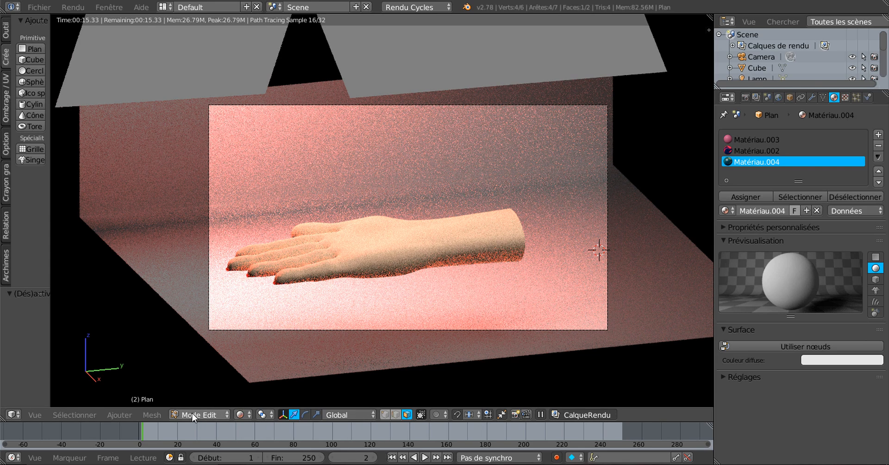
left_click(239, 414)
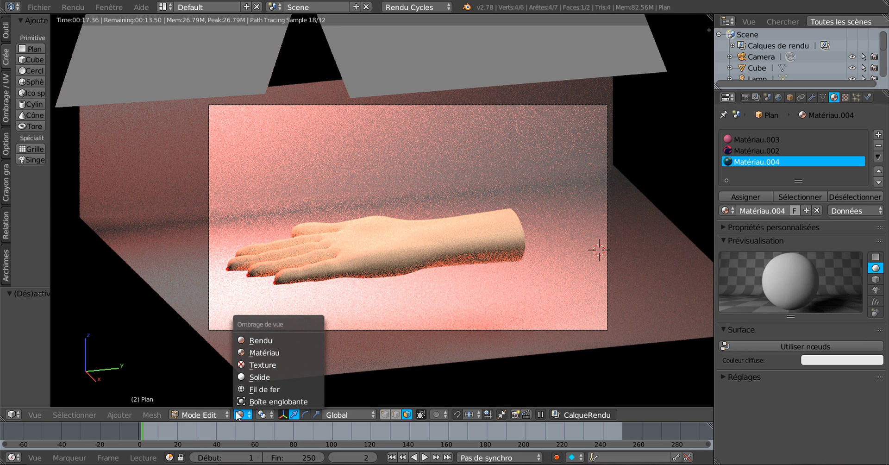
left_click(246, 377)
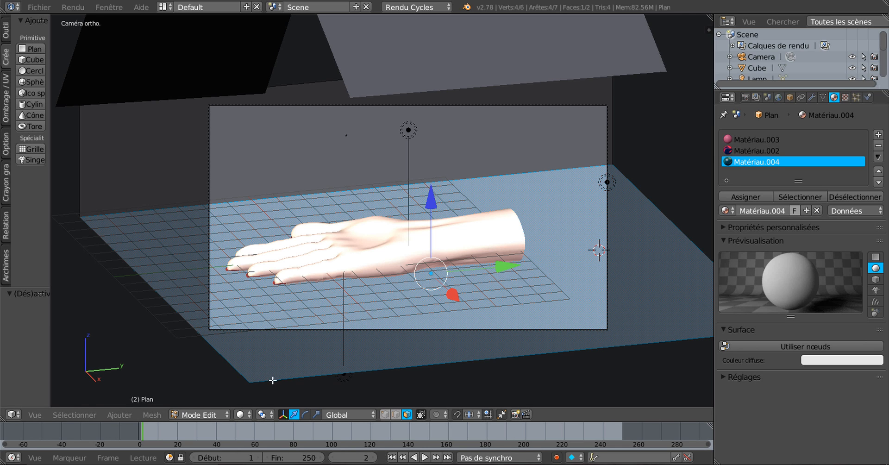
left_click(242, 415)
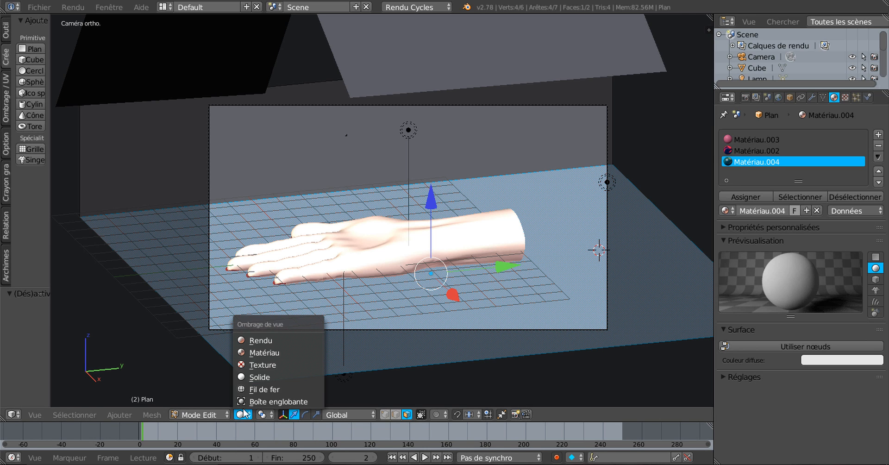
left_click(260, 340)
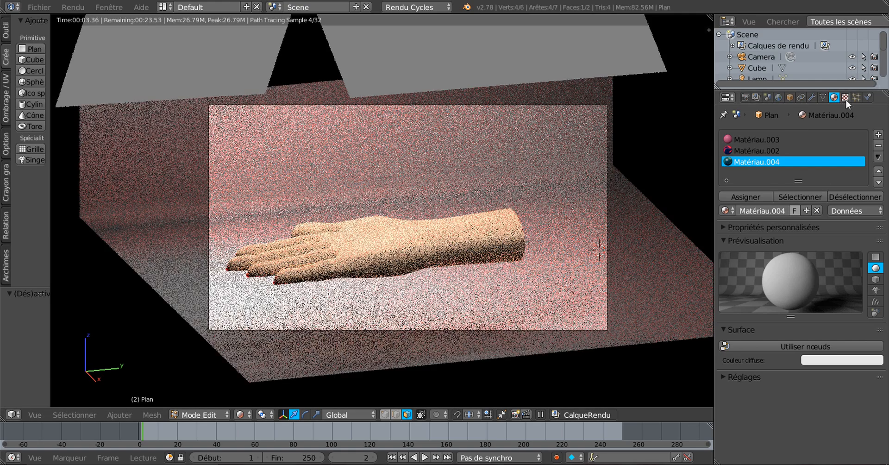
Enable nodes for Matériau.004 and try a checker texture as the floor's diffuse colour
left_click(810, 346)
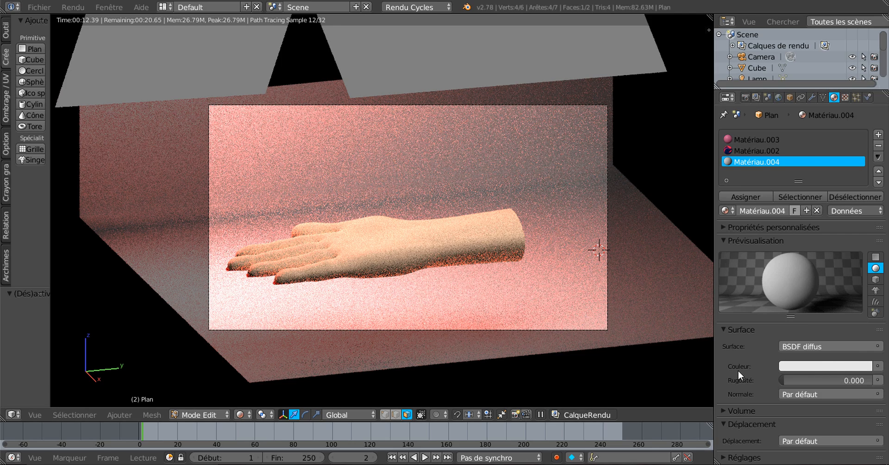
left_click(877, 366)
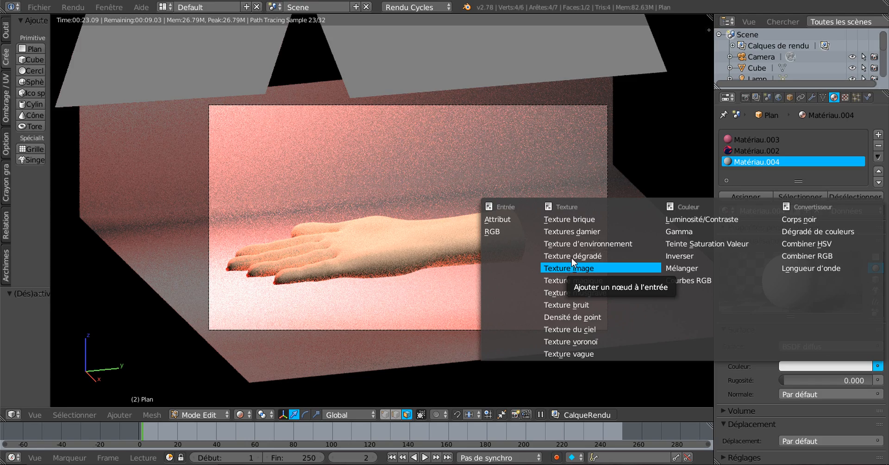
left_click(572, 231)
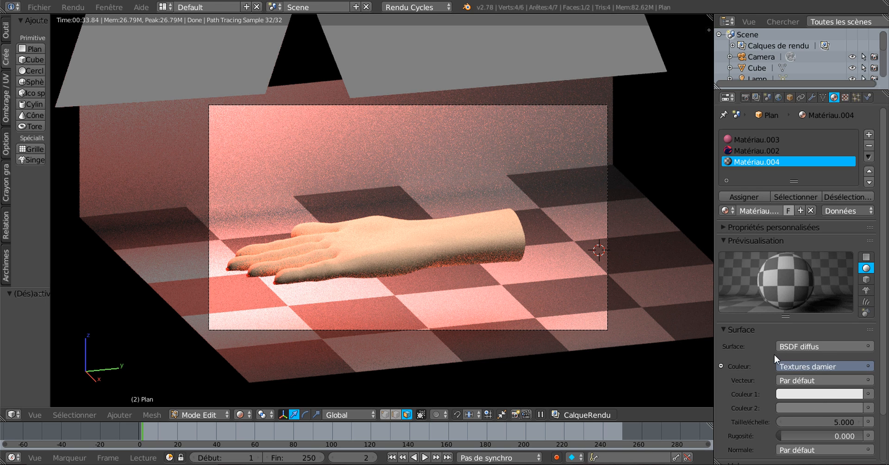
Try a brick texture as the floor material's diffuse colour
left_click(808, 367)
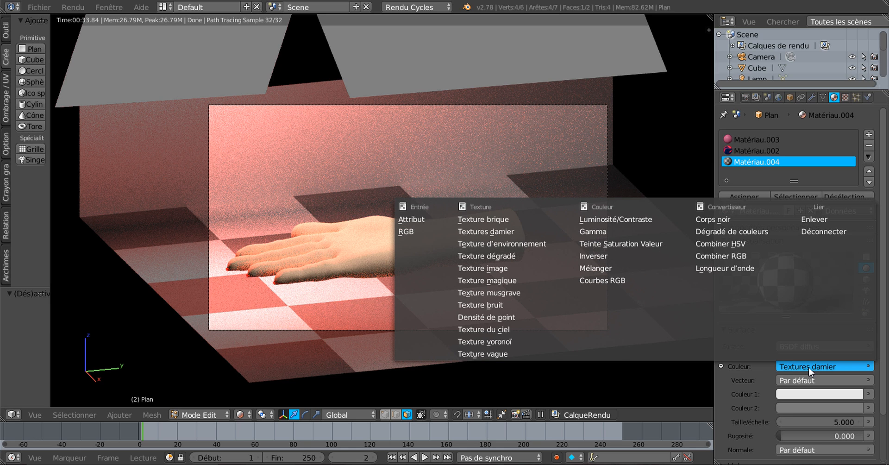
left_click(484, 218)
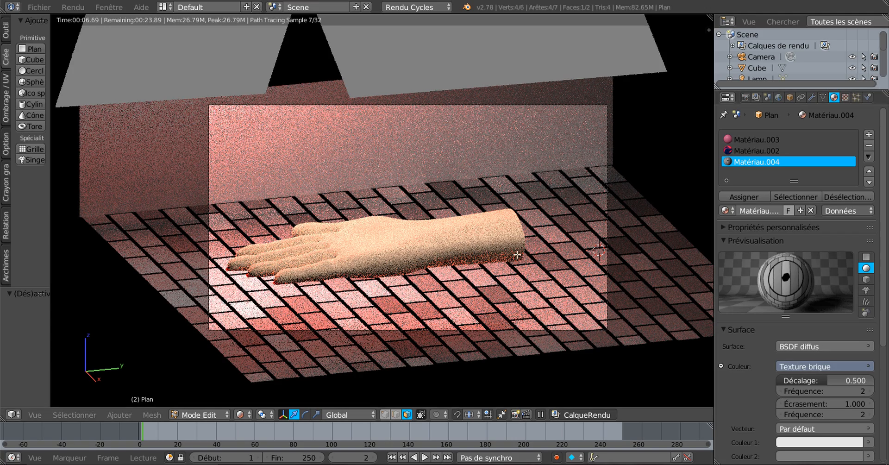
left_click(818, 347)
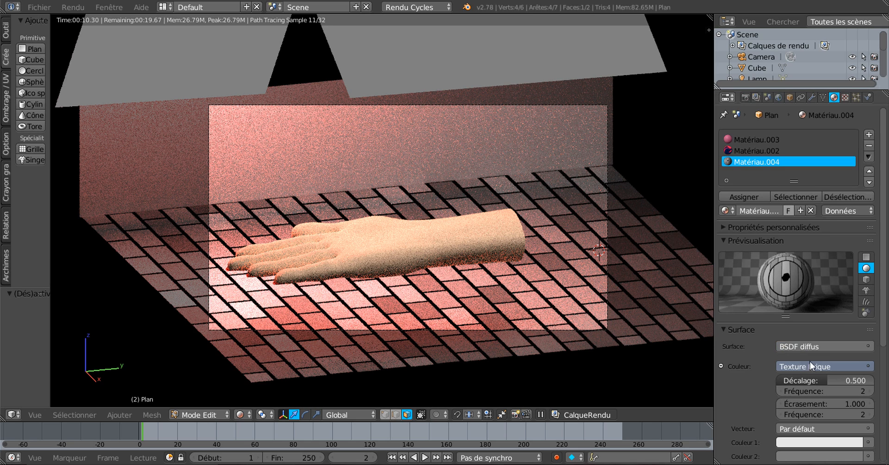
Use an image texture for the floor material's colour and load Mur Pierre.jpg from the Cycles Blender 3D Test SVM6 folder
left_click(815, 365)
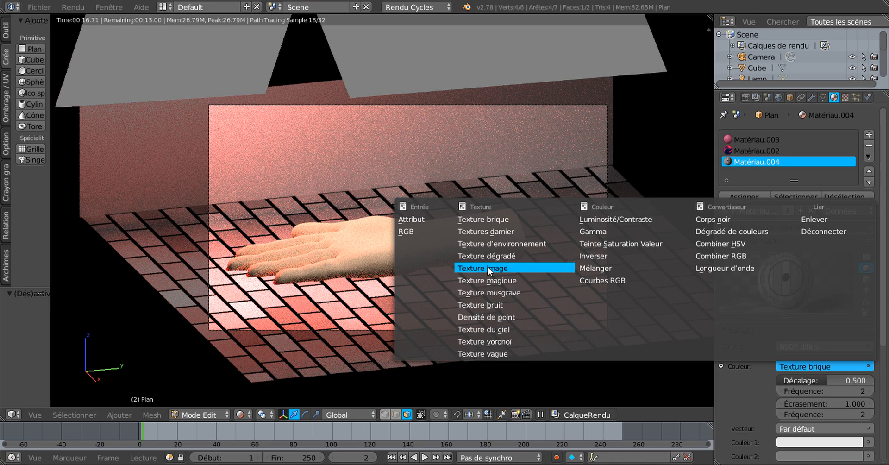
left_click(488, 269)
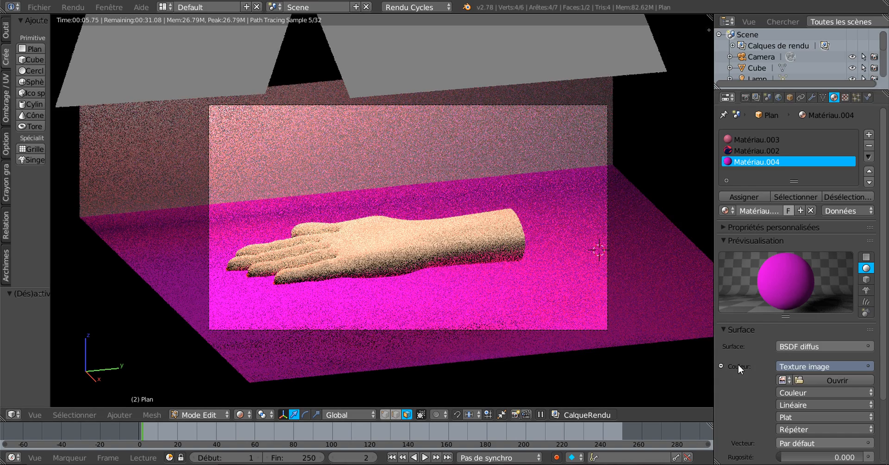
scroll(749, 367, "down", 3)
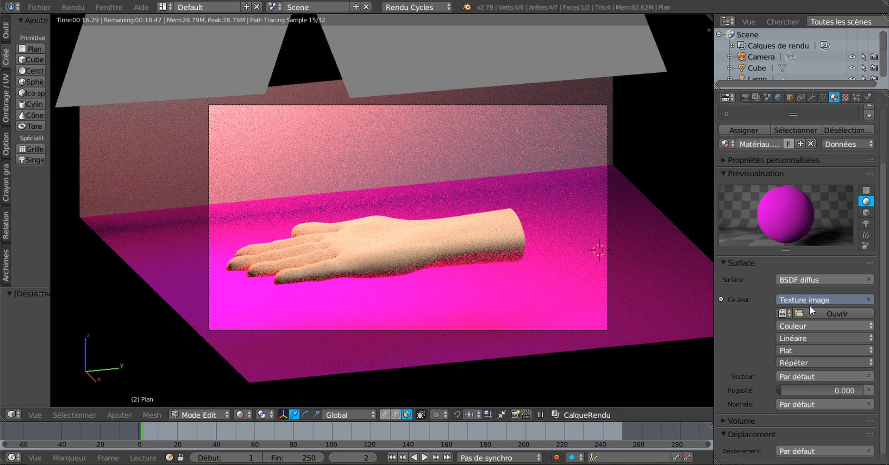
left_click(838, 314)
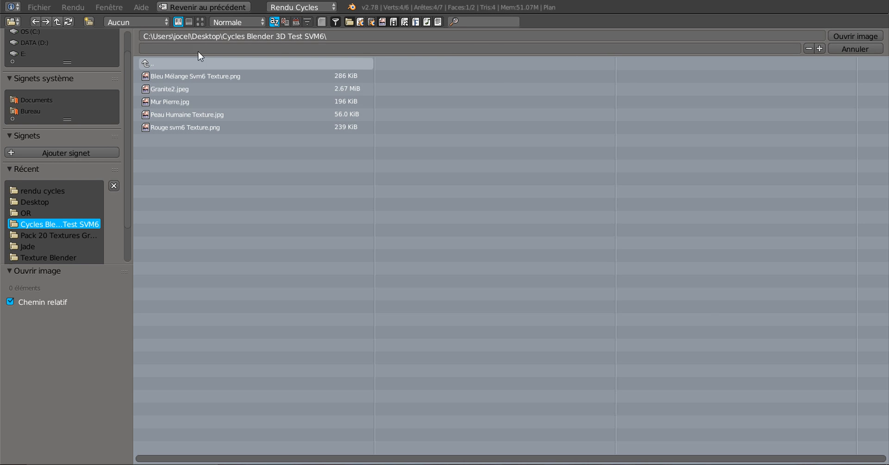
left_click(200, 21)
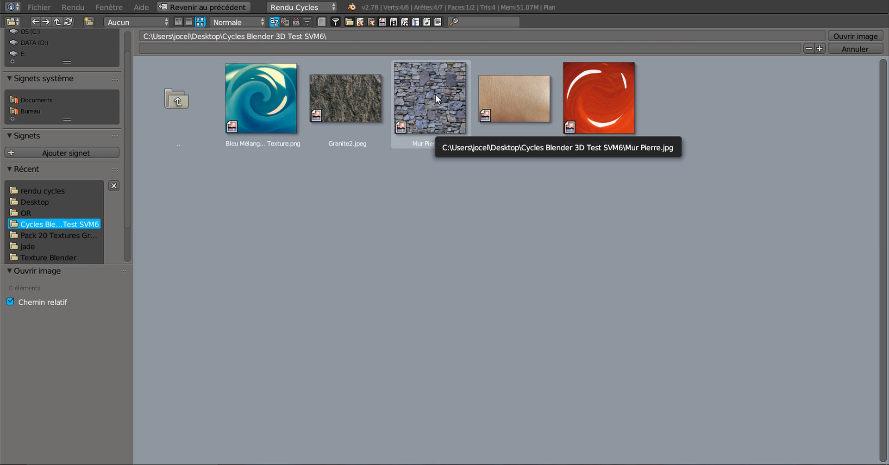
left_click(437, 111)
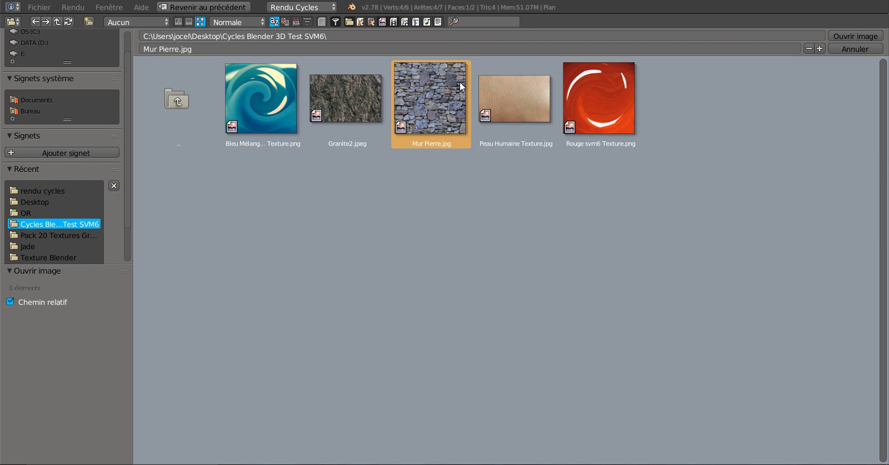
left_click(851, 35)
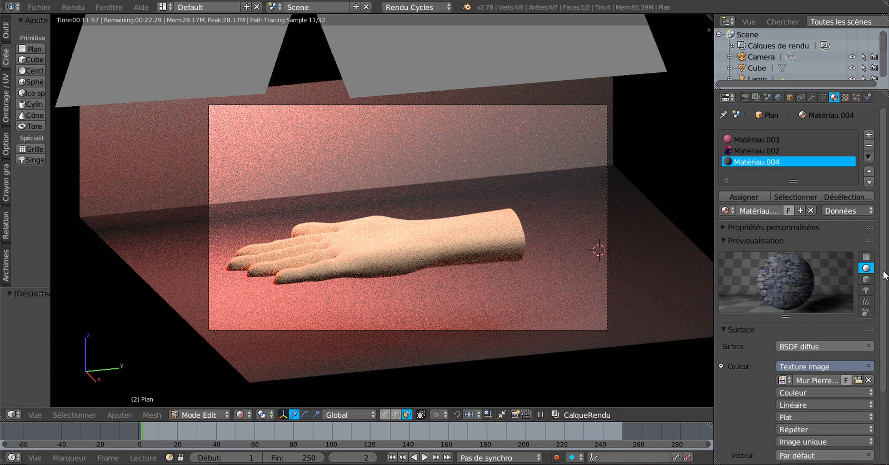
Set the stone image texture's vector to the Window (Fenêtre) texture coordinates
scroll(884, 275, "down", 5)
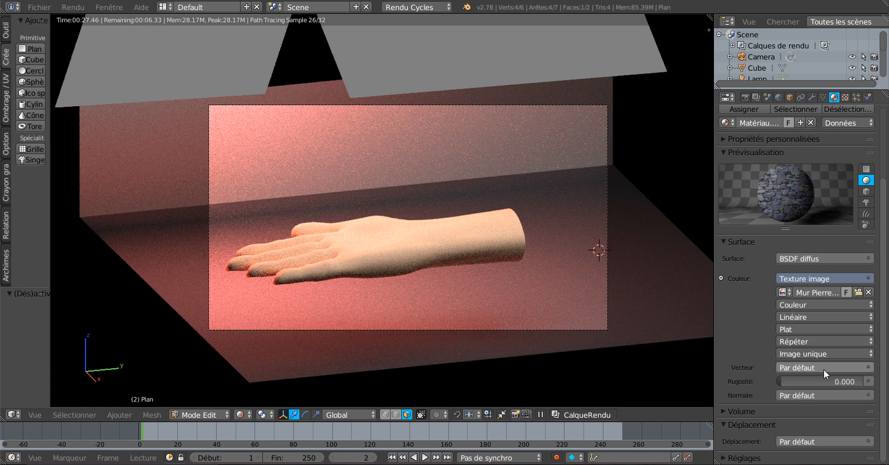
left_click(824, 368)
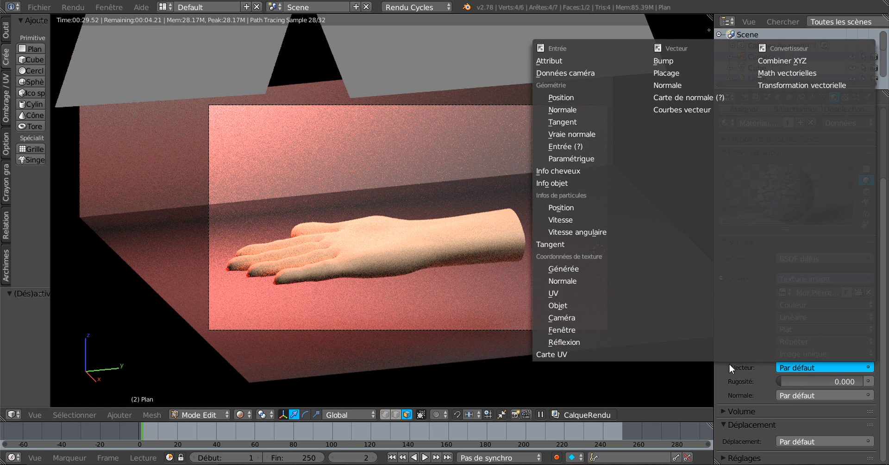
left_click(574, 329)
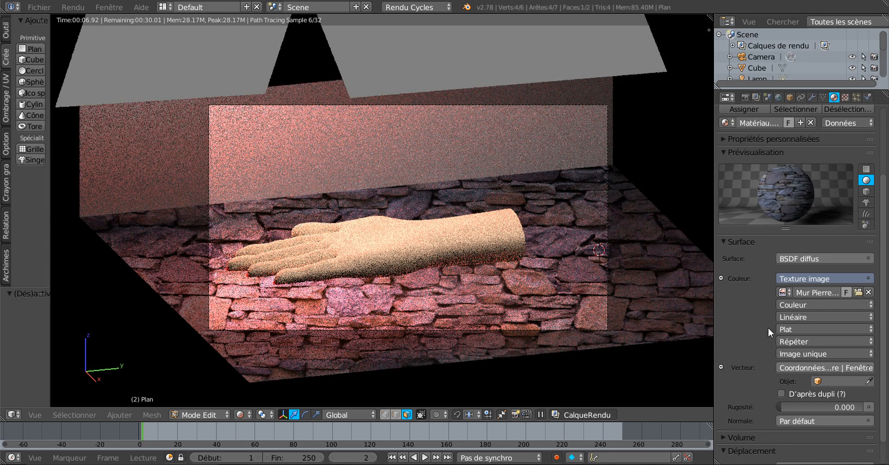
Assign Matériau.004 to the selected floor face and select the back wall face
scroll(767, 327, "up", 5)
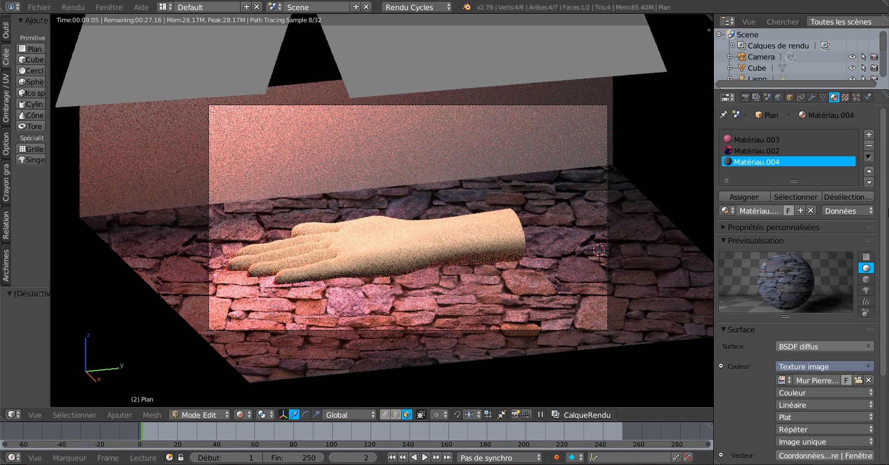
left_click(722, 199)
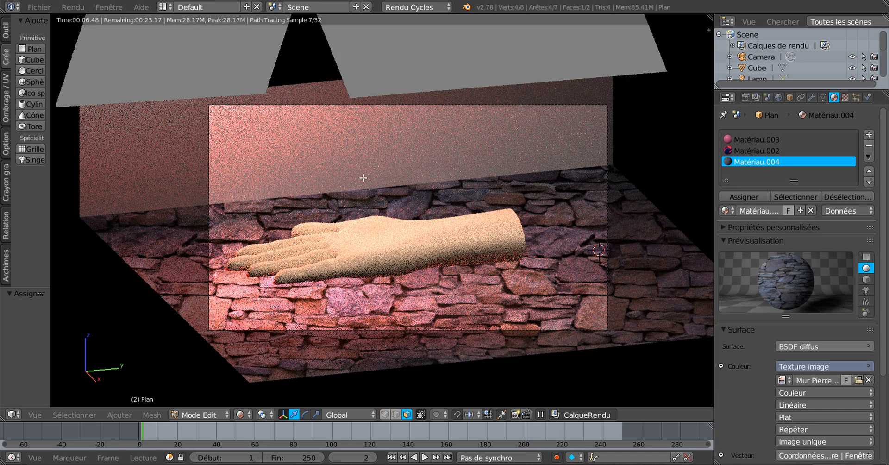
right_click(389, 140)
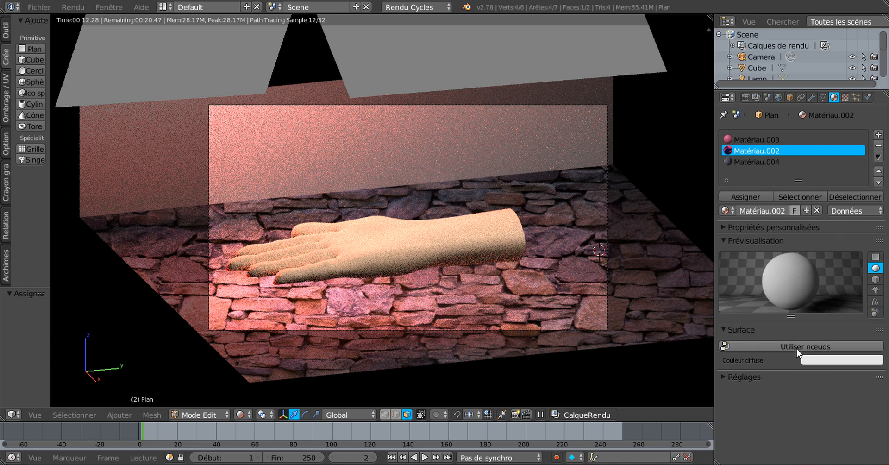
Enable nodes for Matériau.002 and use an image texture (Texture image) as its diffuse colour
left_click(821, 347)
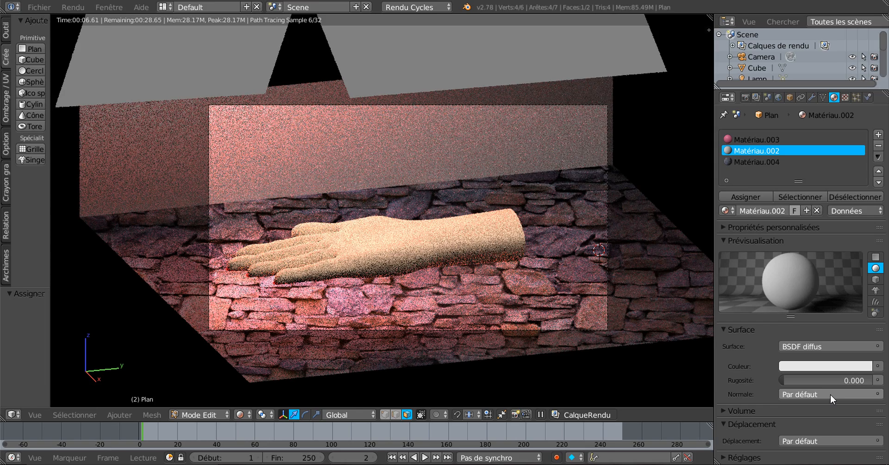
left_click(829, 394)
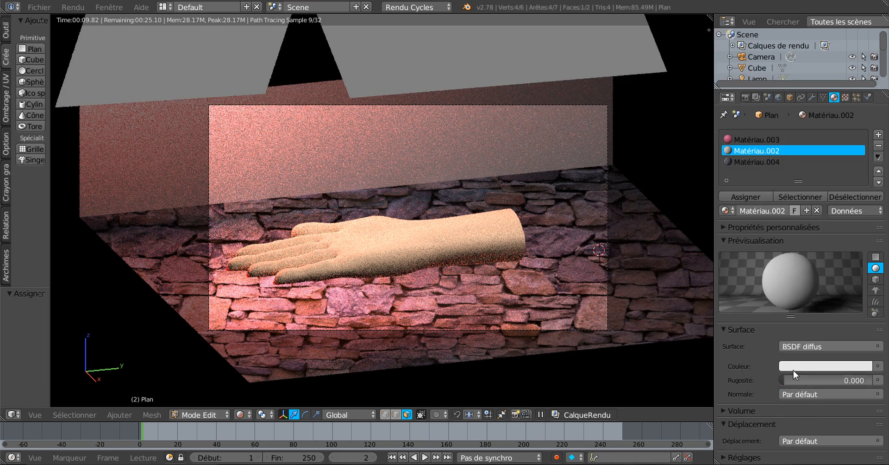
left_click(877, 367)
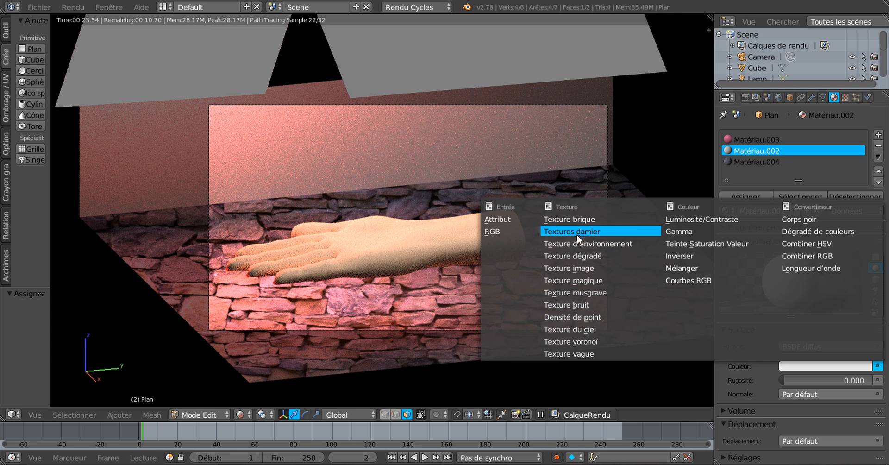
left_click(579, 268)
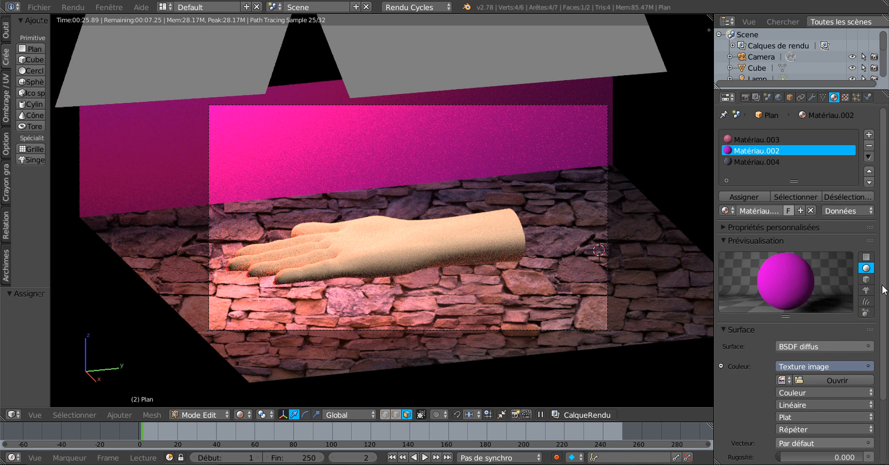
Load Granite2.jpeg from the Cycles Blender 3D Test SVM6 folder into the back wall's image texture, browsing the images as thumbnails
left_click_drag(883, 288, 886, 340)
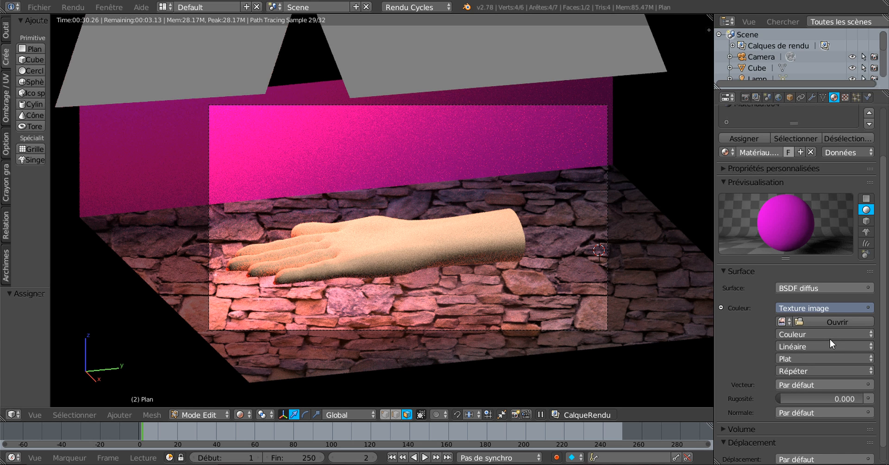
left_click(830, 321)
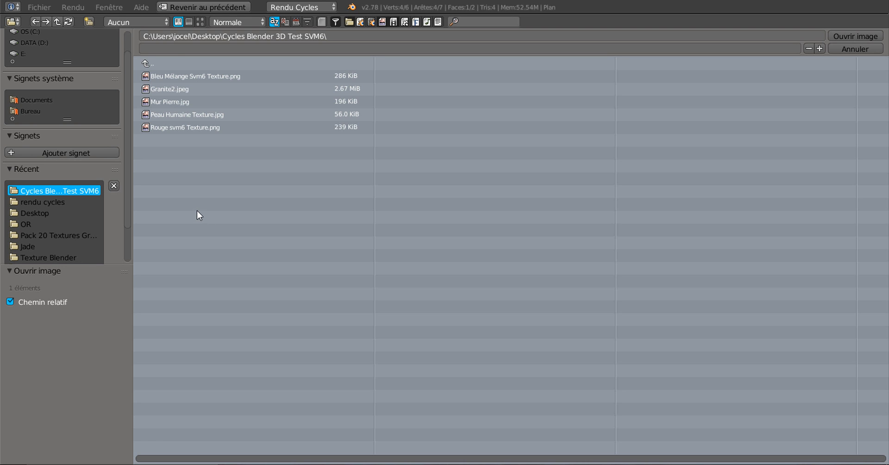
left_click(199, 21)
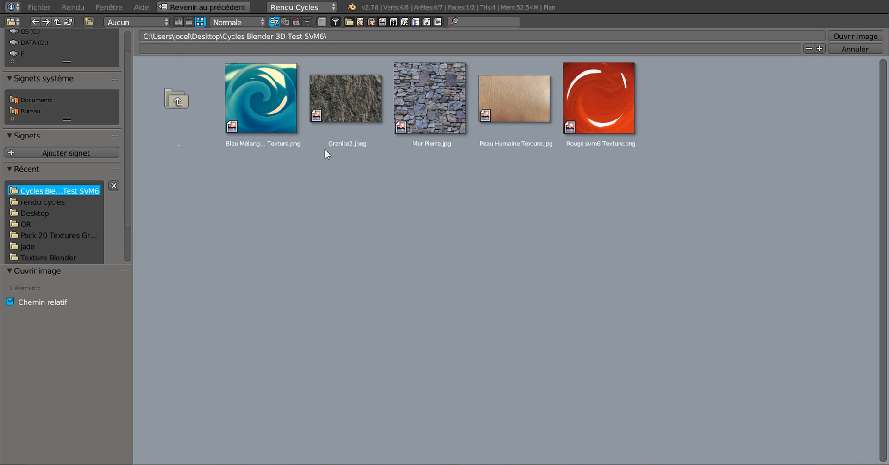
left_click(345, 95)
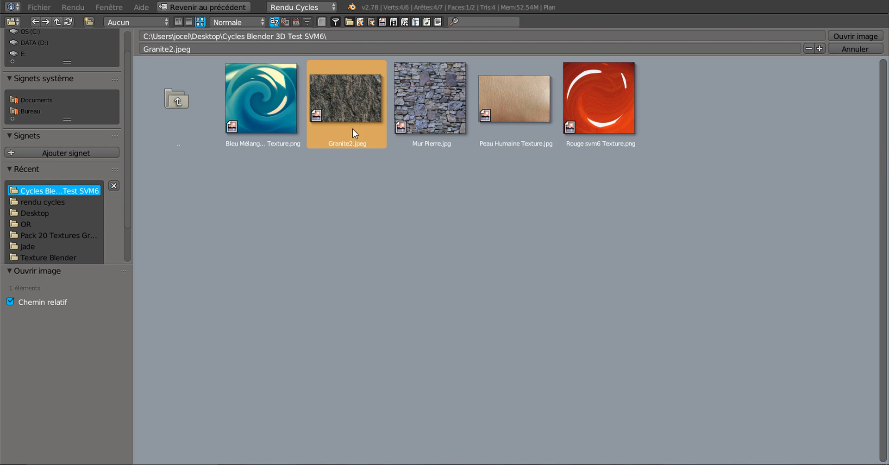
left_click(855, 36)
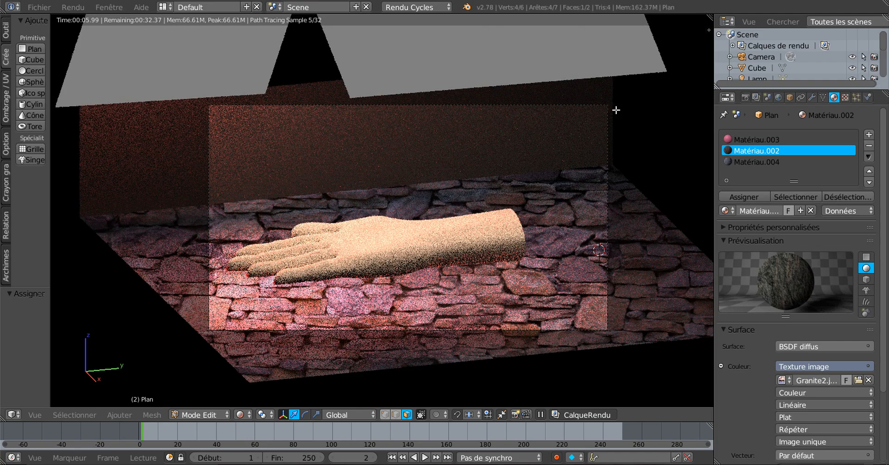
Set the granite image texture's vector to the Window (Fenêtre) texture coordinates
scroll(884, 329, "down", 4)
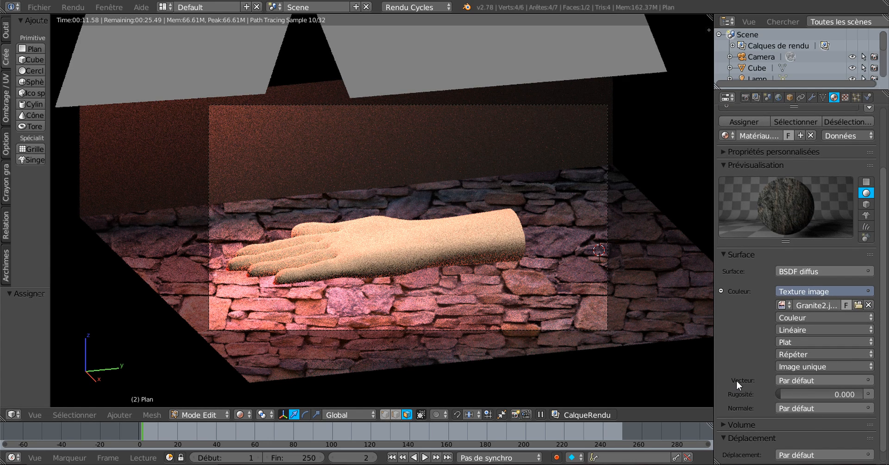
left_click(806, 380)
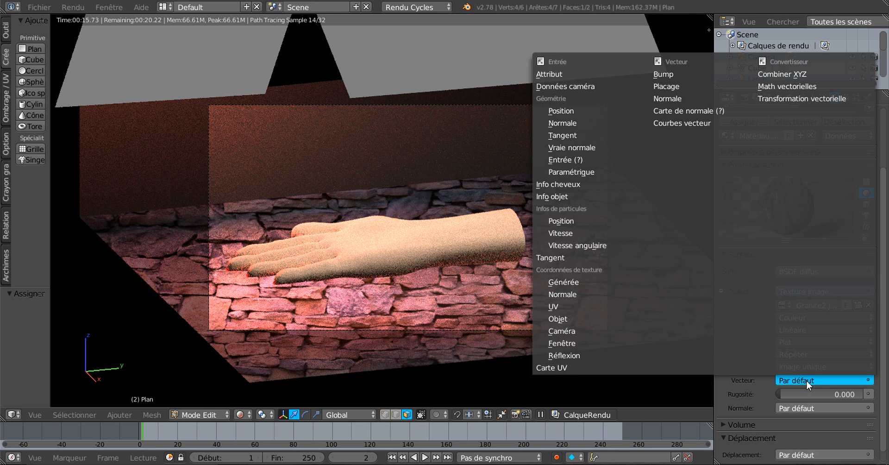
key("Escape")
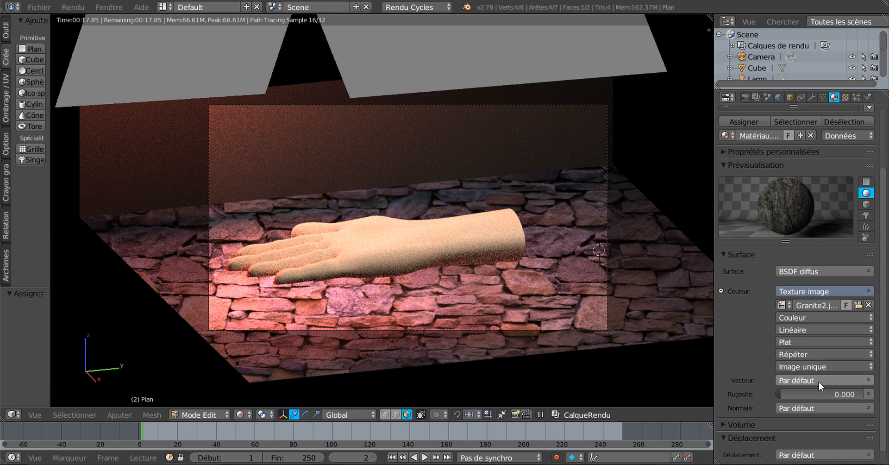
left_click(821, 379)
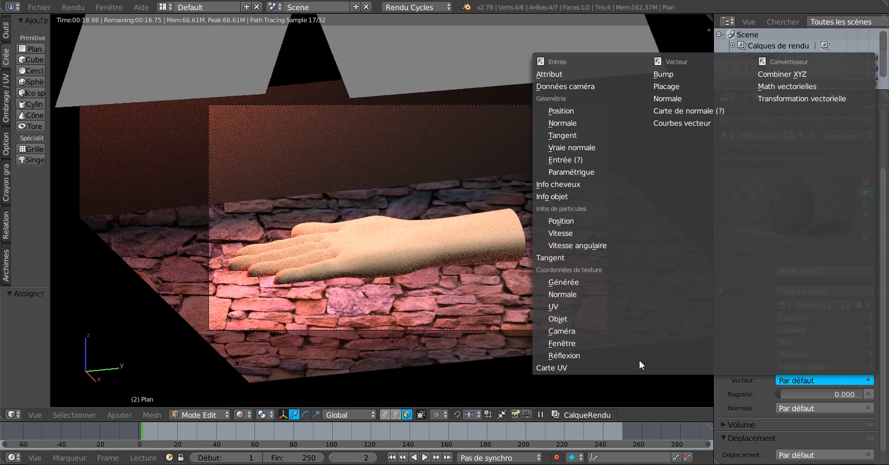
left_click(569, 344)
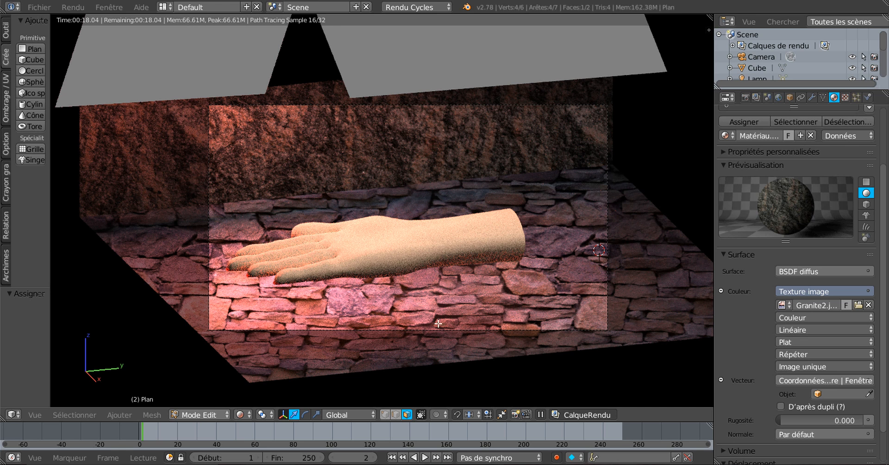
Select the floor face and set the mapping type of its Mur Pierre.jpg texture to Vector (Vecteur)
right_click(485, 303)
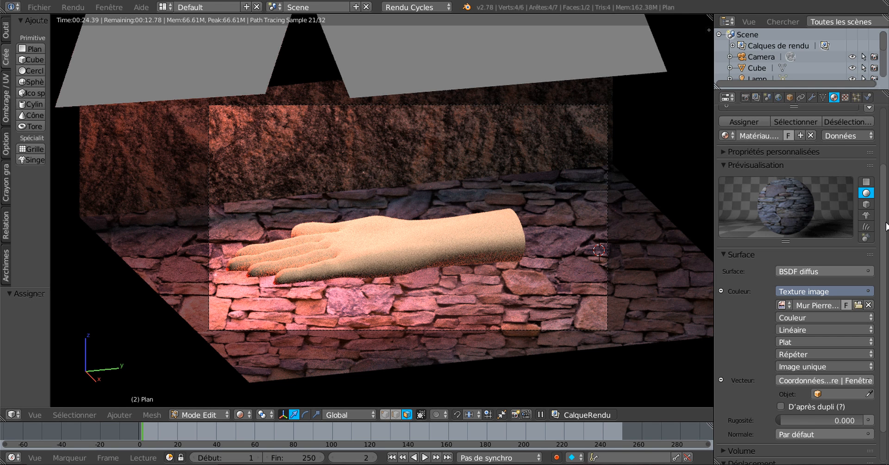
scroll(886, 226, "up", 4)
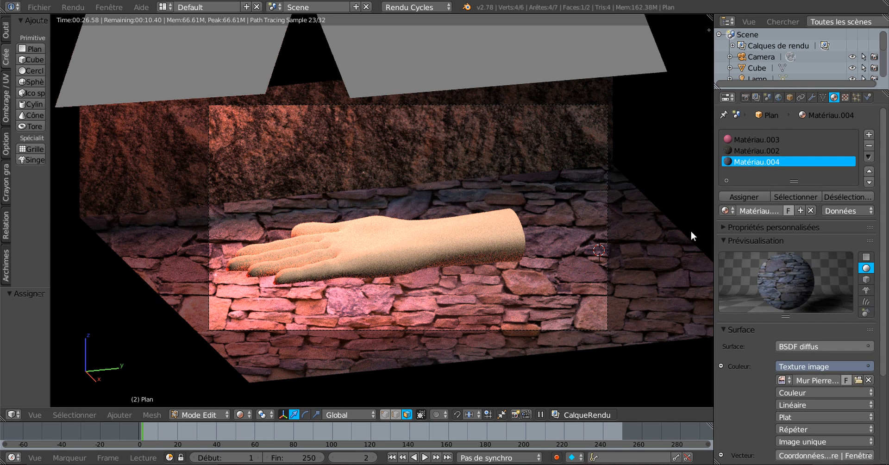
left_click(844, 96)
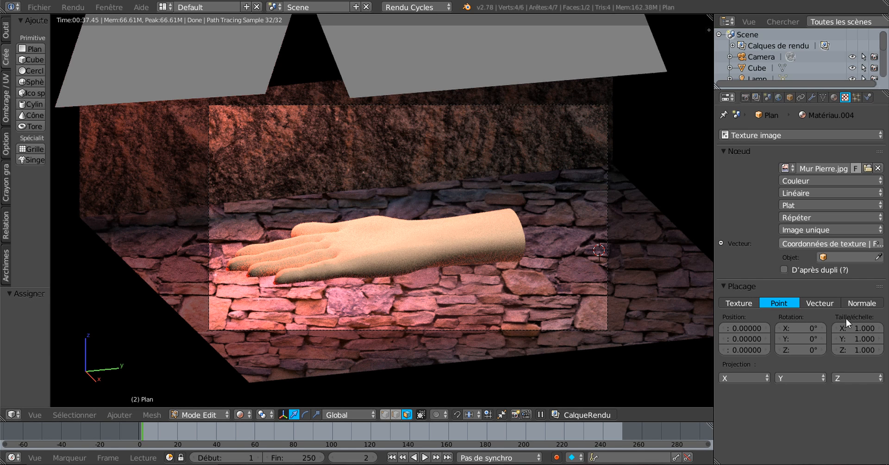
left_click(815, 302)
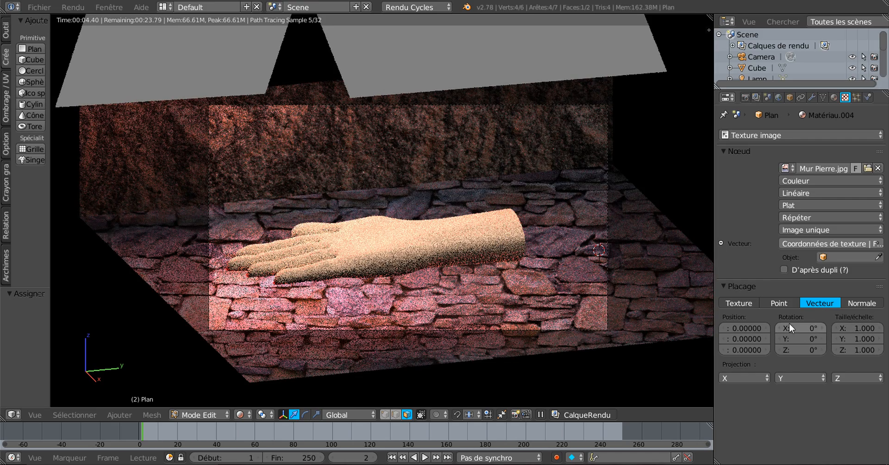
Try an X rotation of 0.4° and a scale of 1.3 on X and 4.4 on Y for the floor's stone texture
left_click_drag(804, 327, 806, 327)
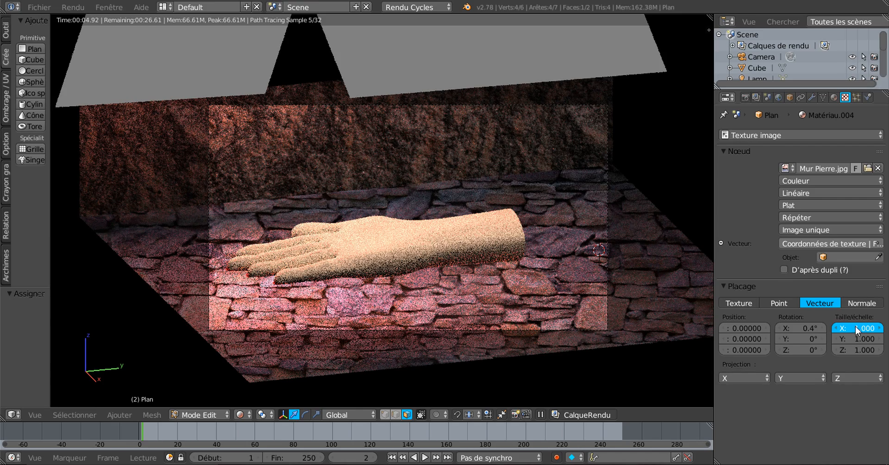
left_click_drag(854, 326, 878, 326)
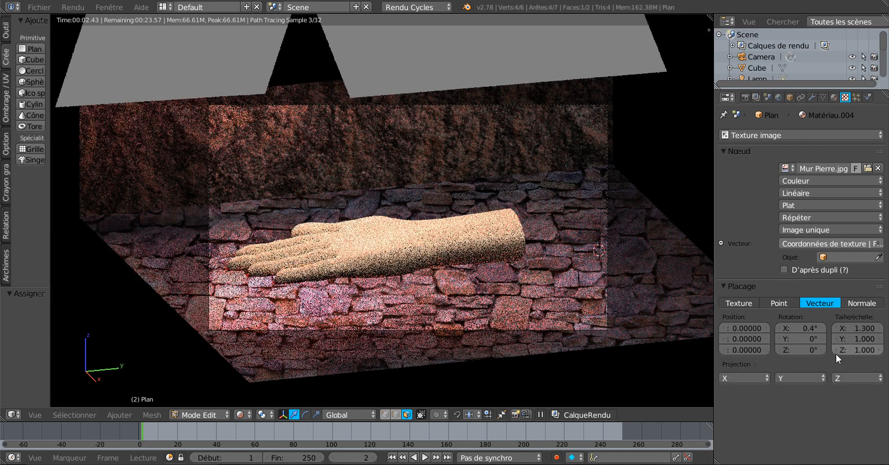
left_click_drag(864, 339, 800, 373)
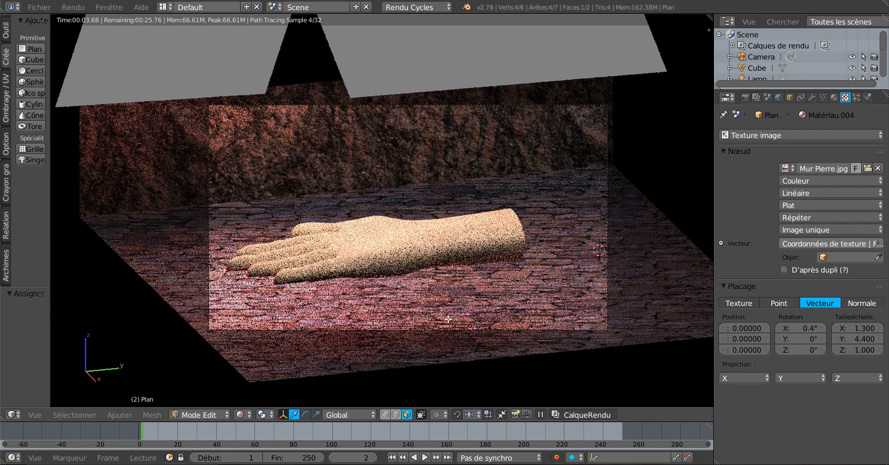
Reset the floor texture's mapping scale to 1 on X, Y and Z and its X rotation to 0°
left_click(861, 326)
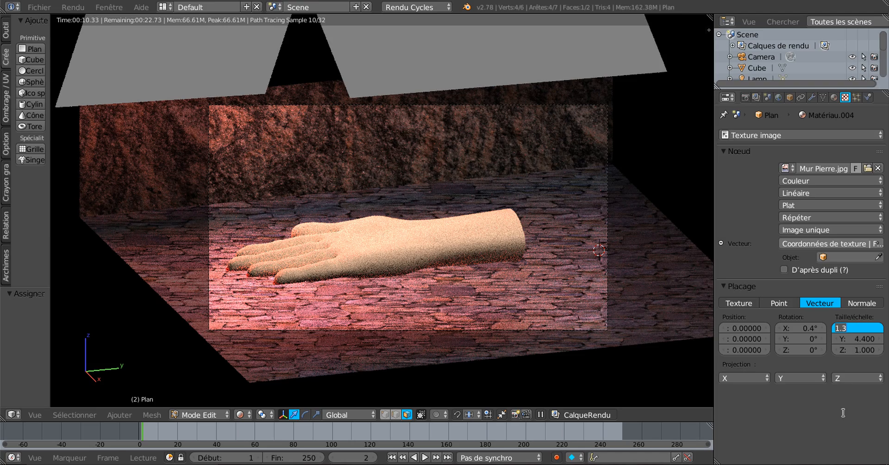
type("1")
key("Tab")
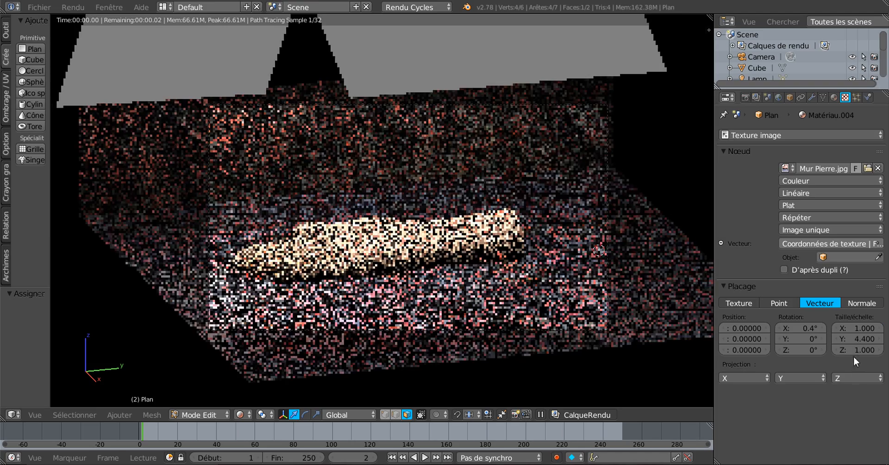
type("1")
key("Tab")
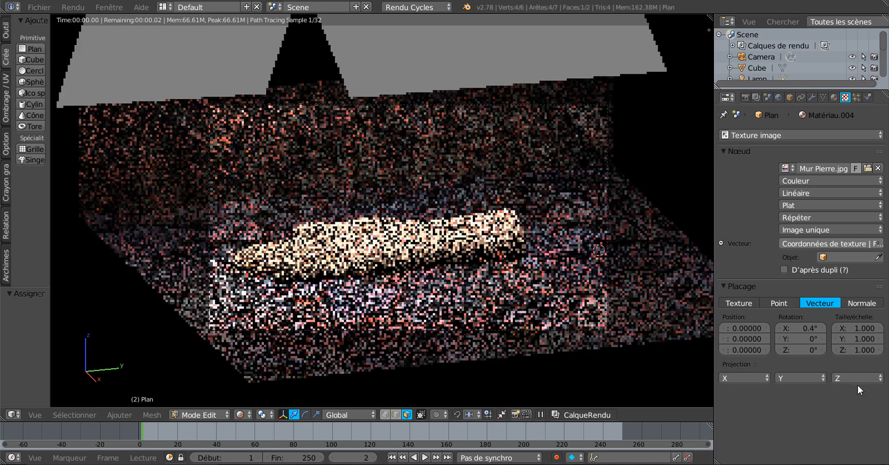
type("1")
key("Return")
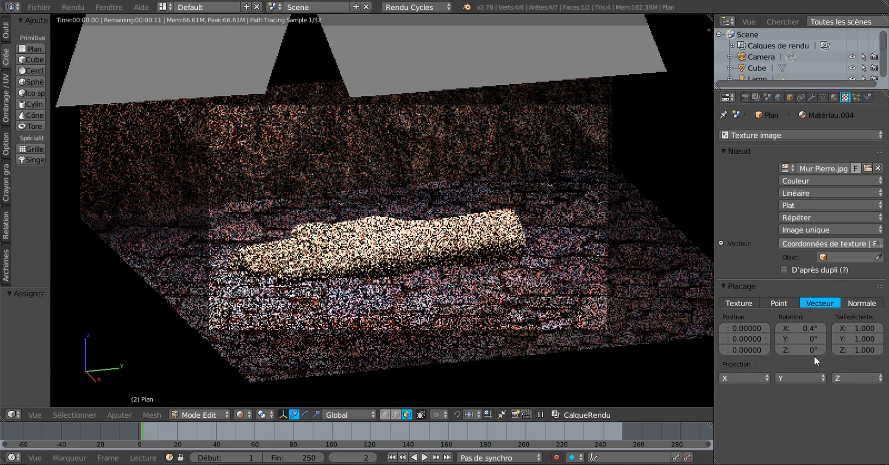
left_click(809, 325)
type("0")
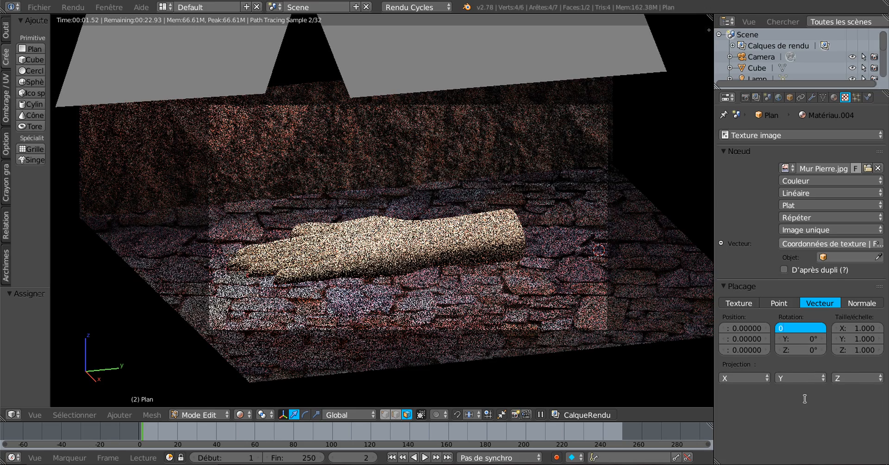
key("Return")
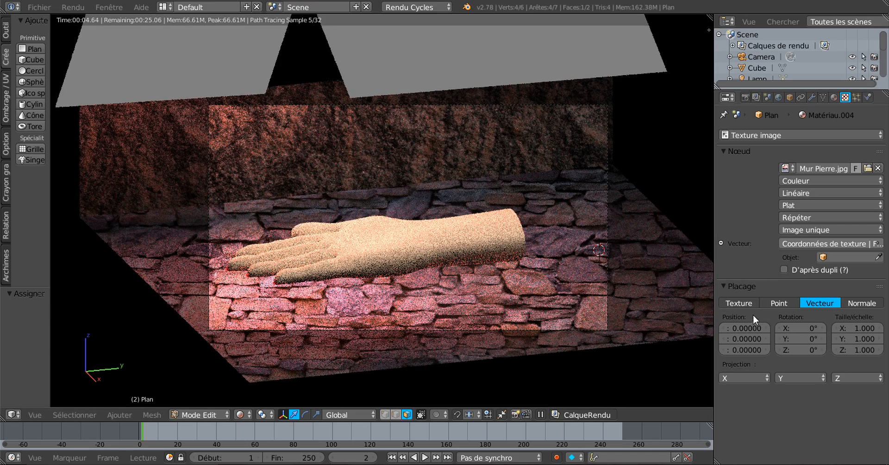
Set the floor texture's mapping type to Normal (Normale) and open its X scale for editing
left_click(858, 302)
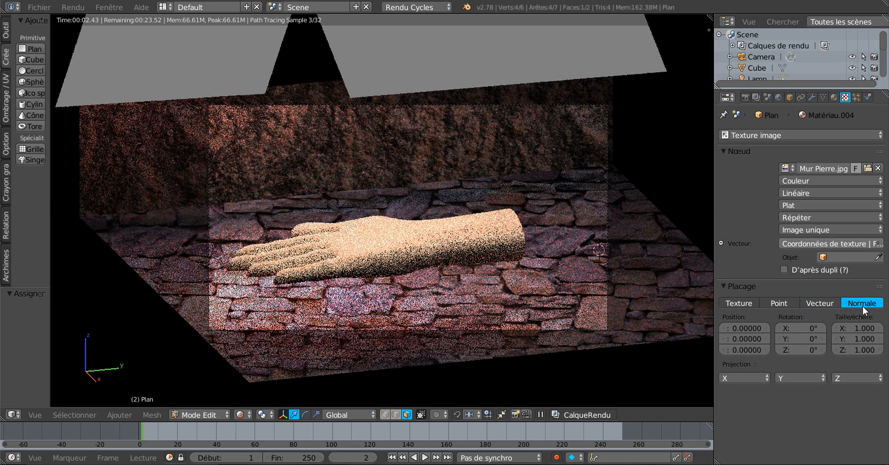
left_click_drag(859, 328, 855, 333)
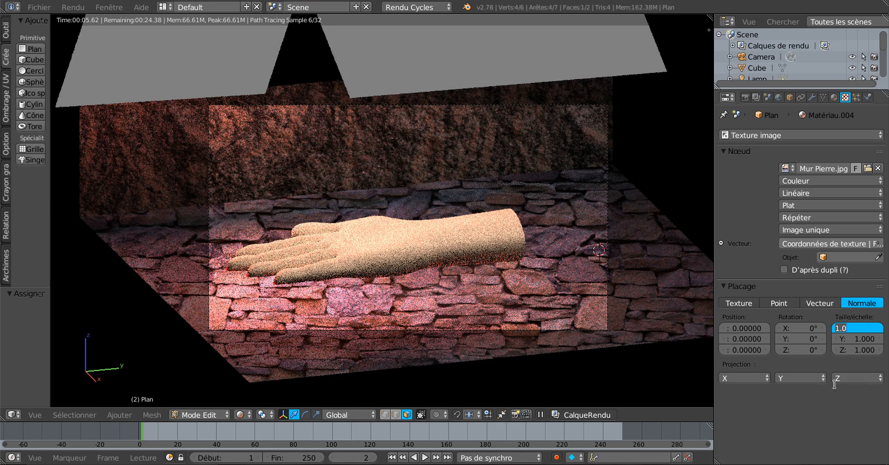
Try scaling the floor's Mur Pierre.jpg texture by 2.4 and 1.7 in X, 1.6 in Y and 2.8 in Z
type("2.4")
key("Return")
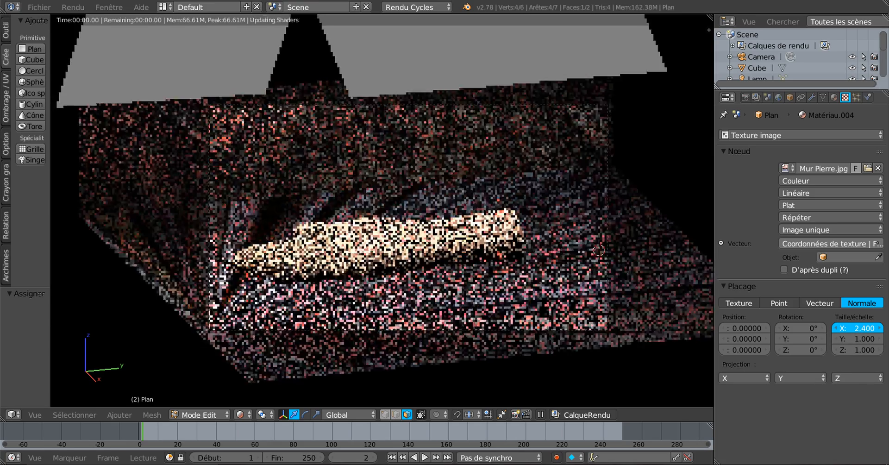
left_click_drag(859, 328, 845, 328)
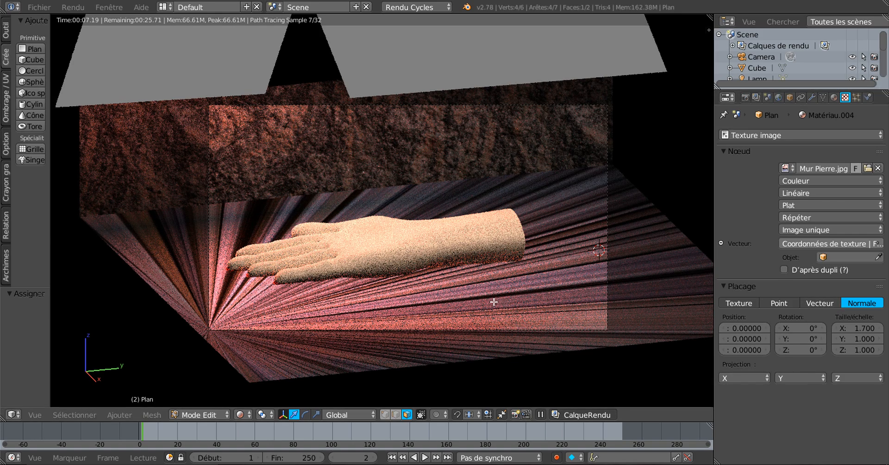
left_click_drag(854, 338, 876, 351)
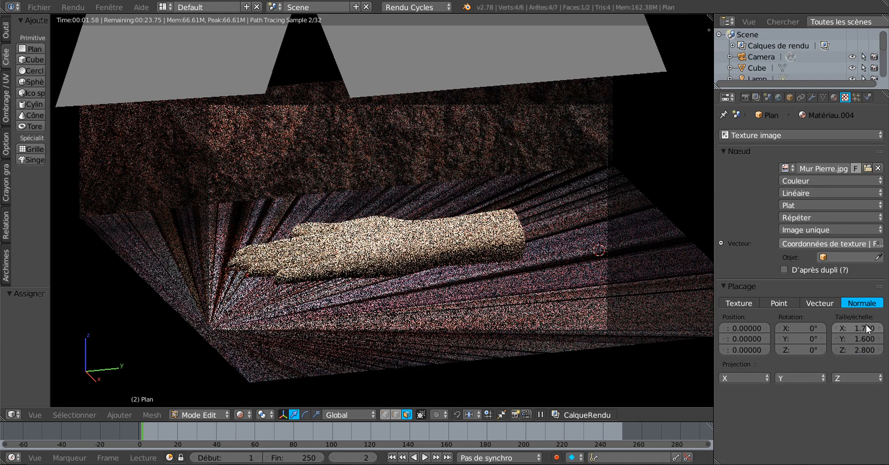
Reset the floor texture's mapping scale to 1 in X, Y and Z
left_click(865, 325)
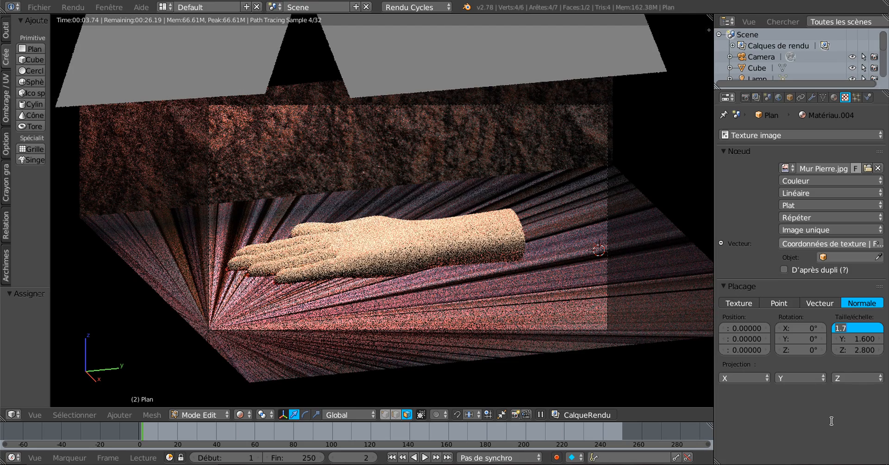
type("1")
key("Return")
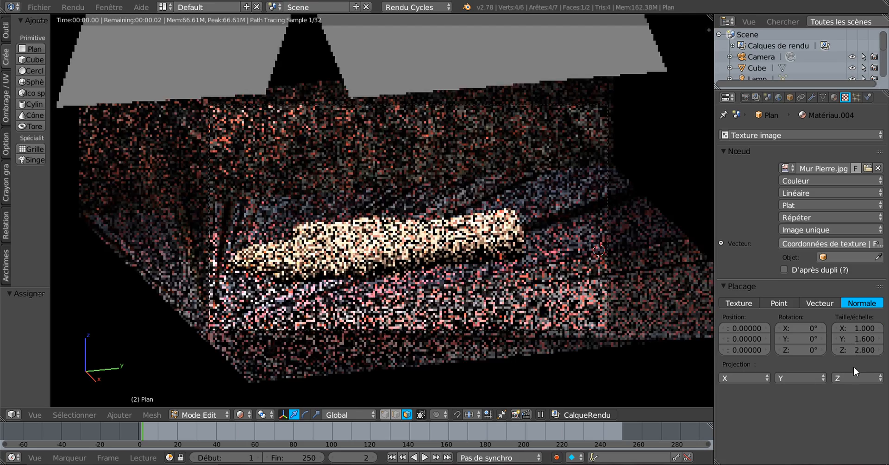
left_click(863, 338)
type("1")
key("Return")
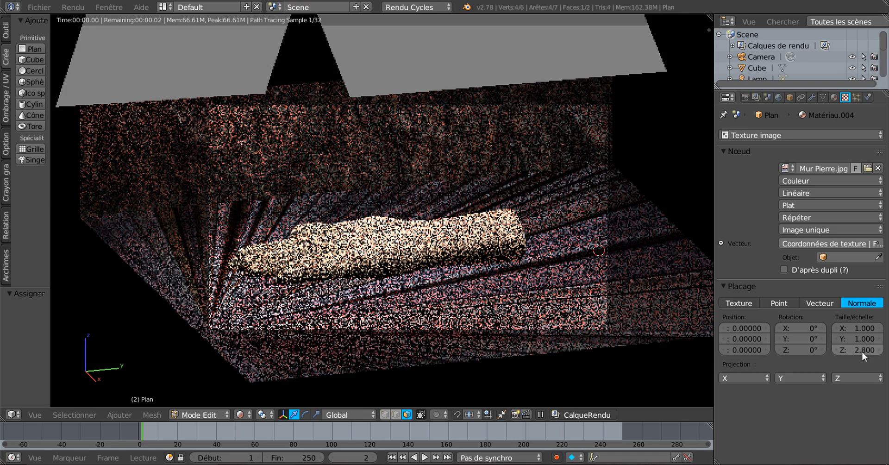
left_click(862, 350)
type("1")
key("Return")
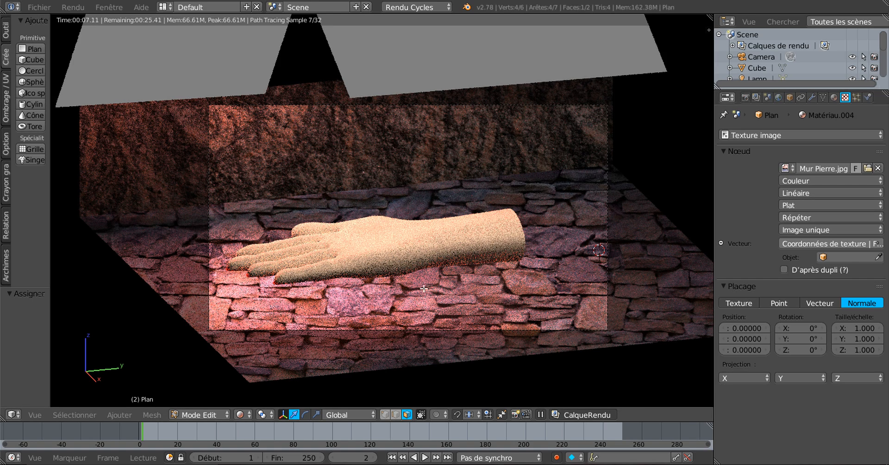
Try the Sphère projection on the floor's Mur Pierre.jpg texture and settle on Tube
left_click(827, 207)
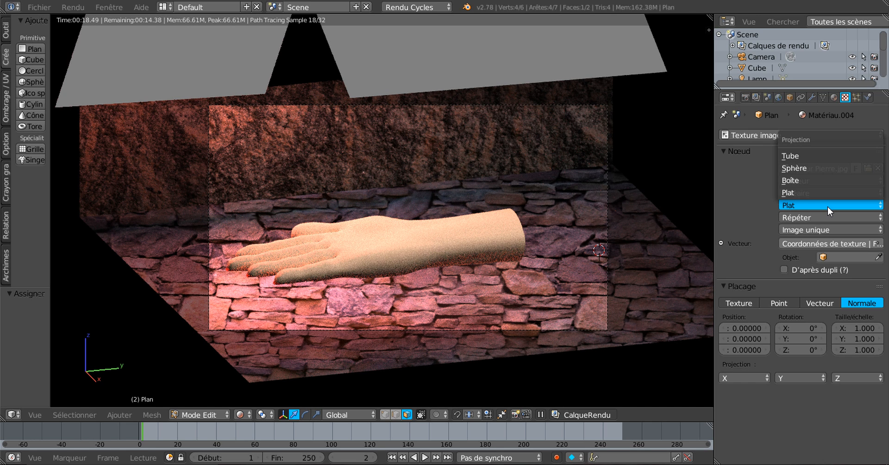
left_click(815, 169)
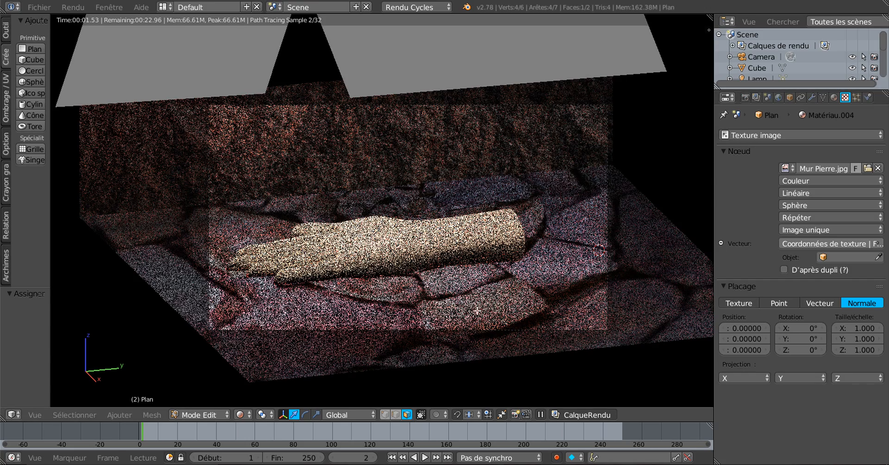
left_click(811, 202)
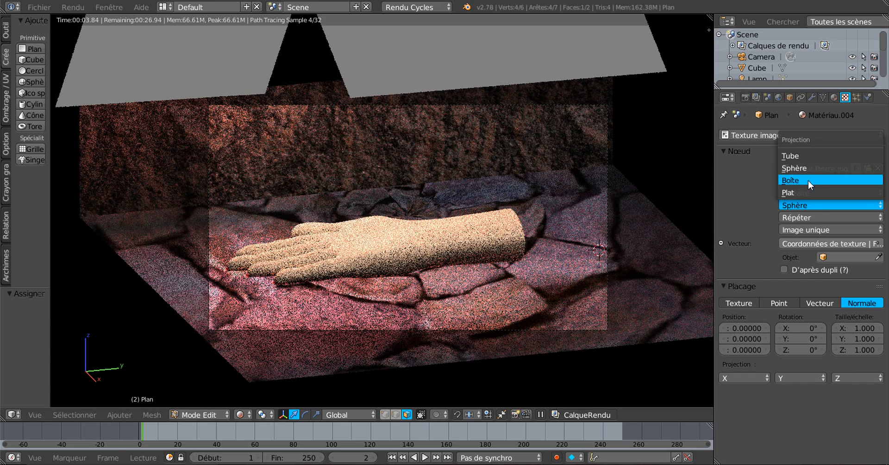
left_click(818, 157)
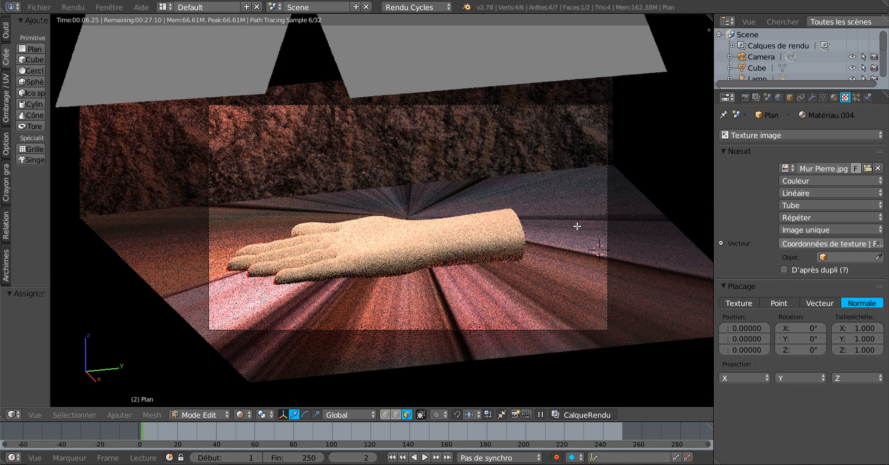
Select the back wall face and change its Granite2.jpeg texture projection to Tube after trying Sphère
right_click(416, 141)
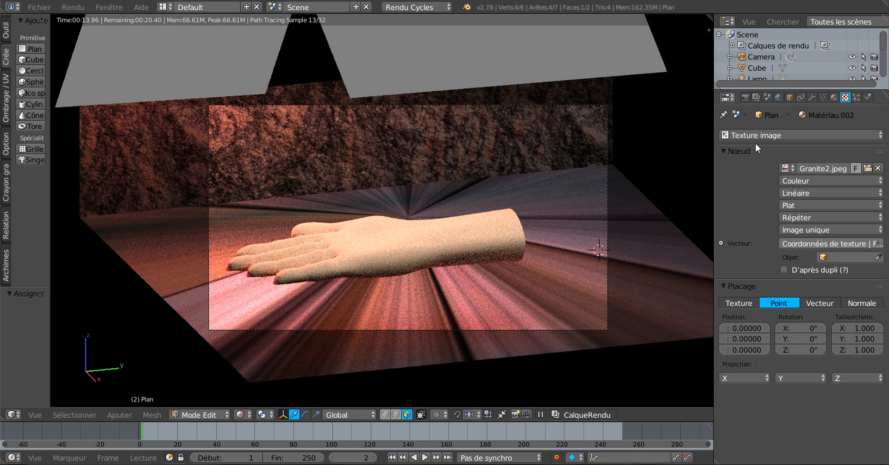
left_click(833, 97)
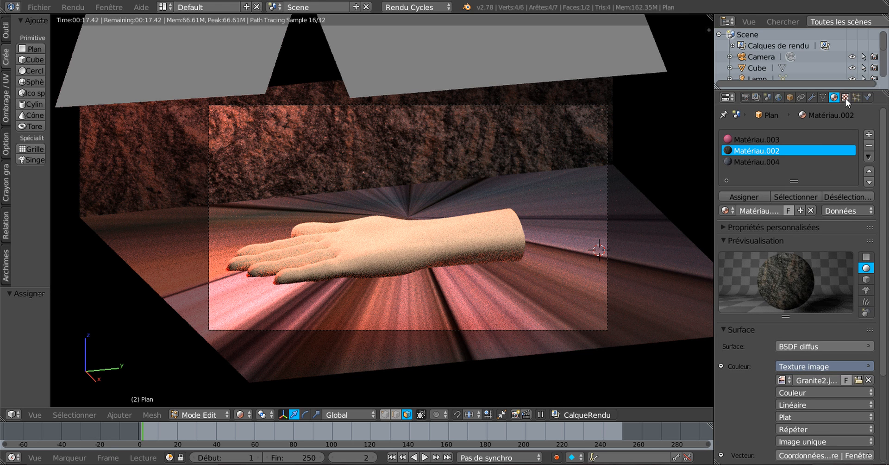
left_click(845, 98)
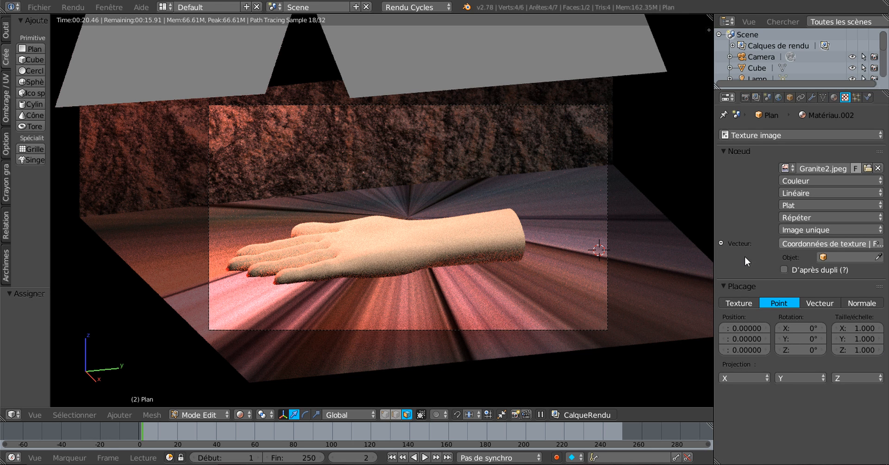
left_click(810, 204)
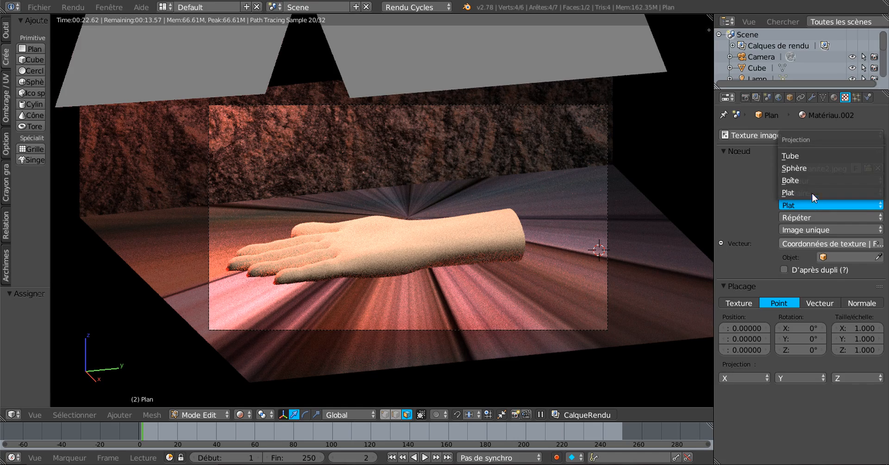
left_click(823, 167)
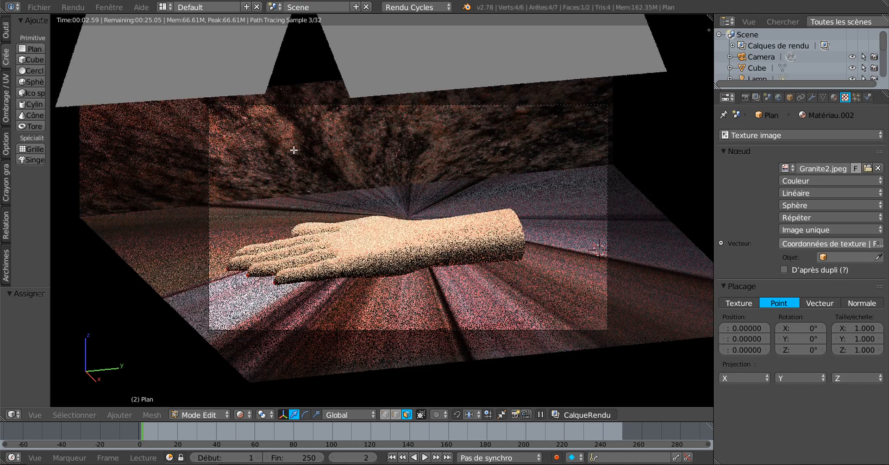
left_click(824, 204)
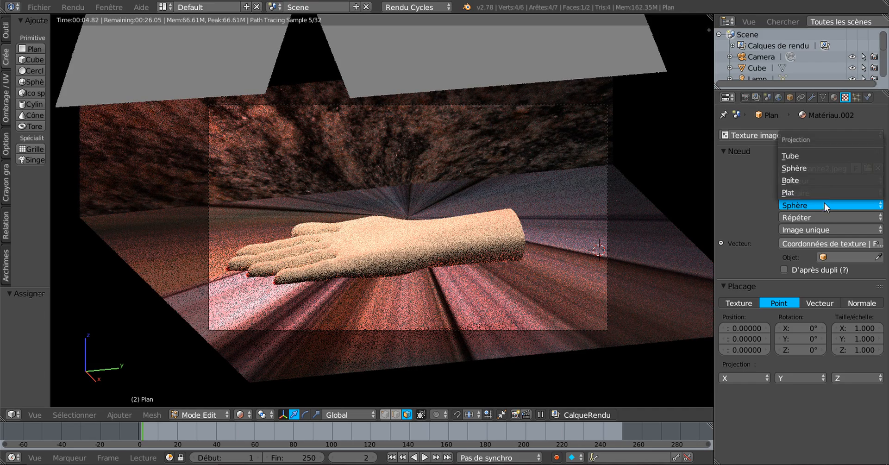
left_click(822, 159)
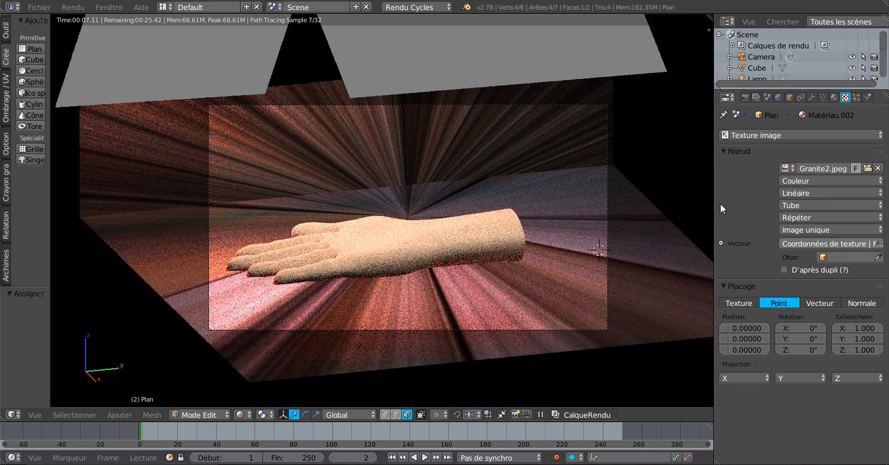
left_click_drag(713, 202, 729, 202)
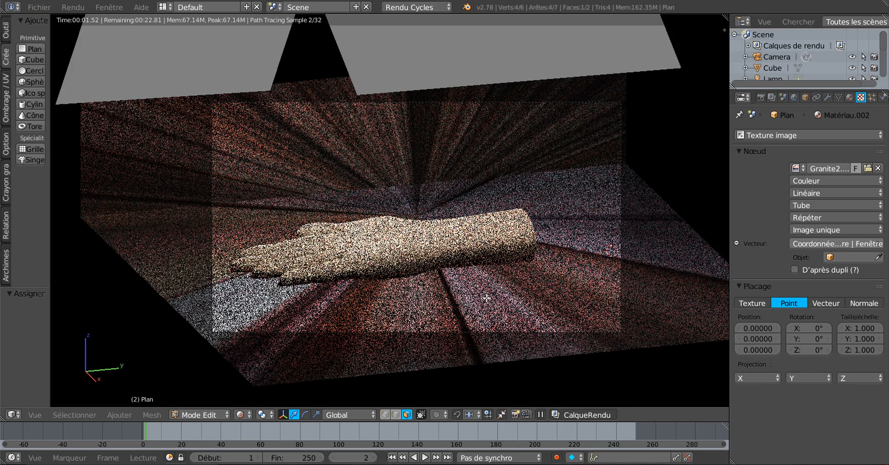
scroll(486, 299, "up", 2)
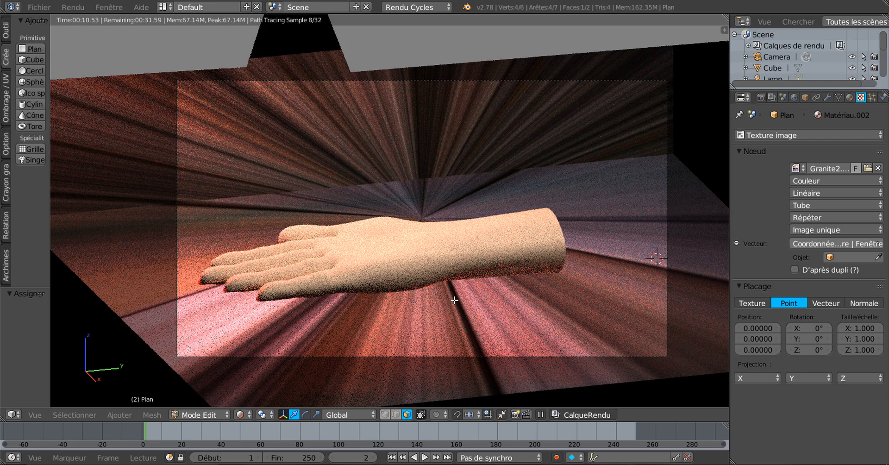
key("KP_0")
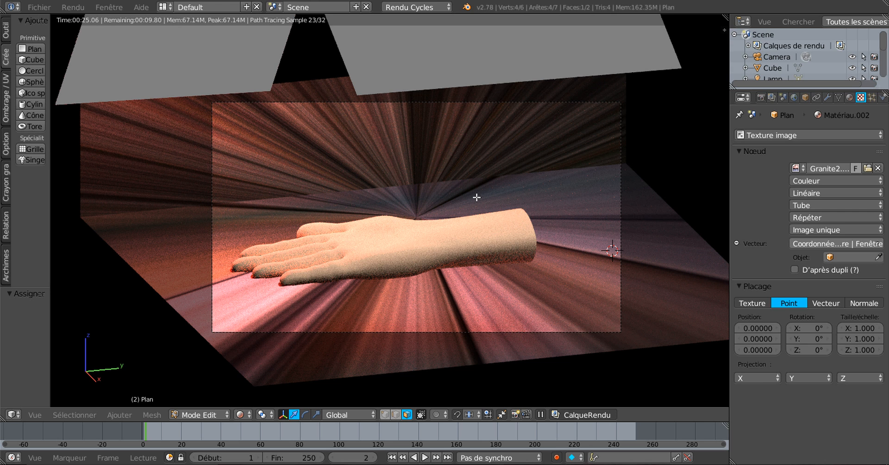
Select the floor face, try BSDF verre as the surface shader of Matériau.004, and switch it back to BSDF diffus
right_click(533, 179)
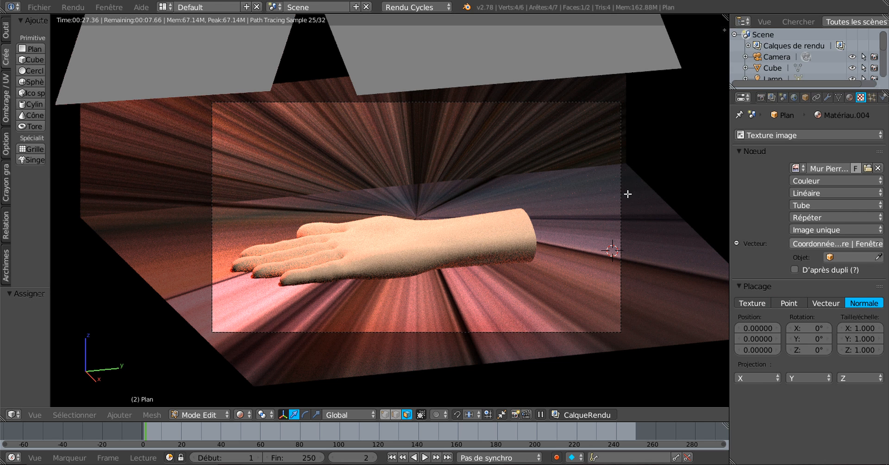
left_click(850, 97)
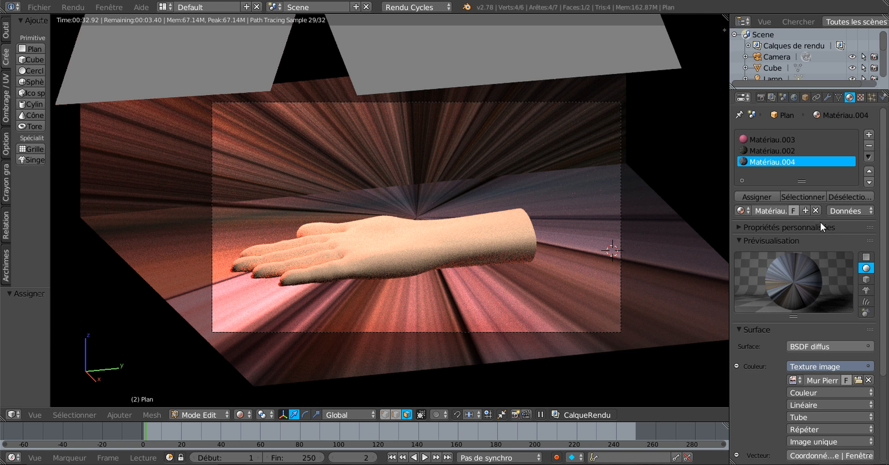
left_click(820, 345)
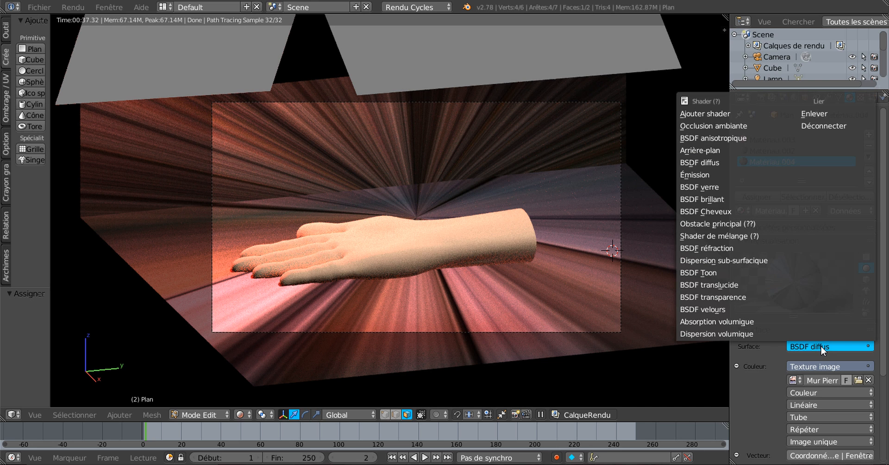
left_click(719, 187)
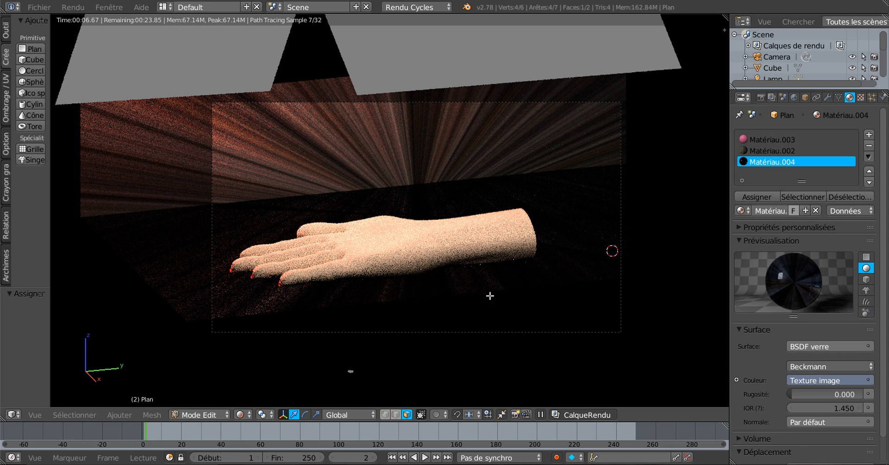
left_click(834, 350)
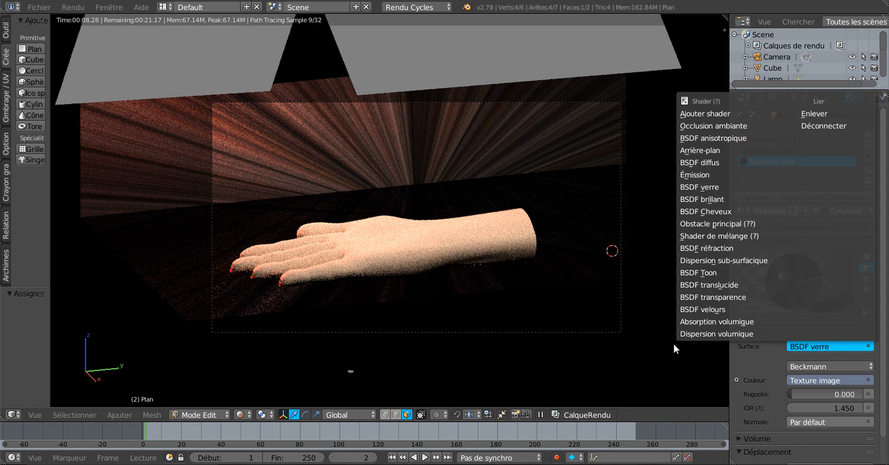
left_click(818, 345)
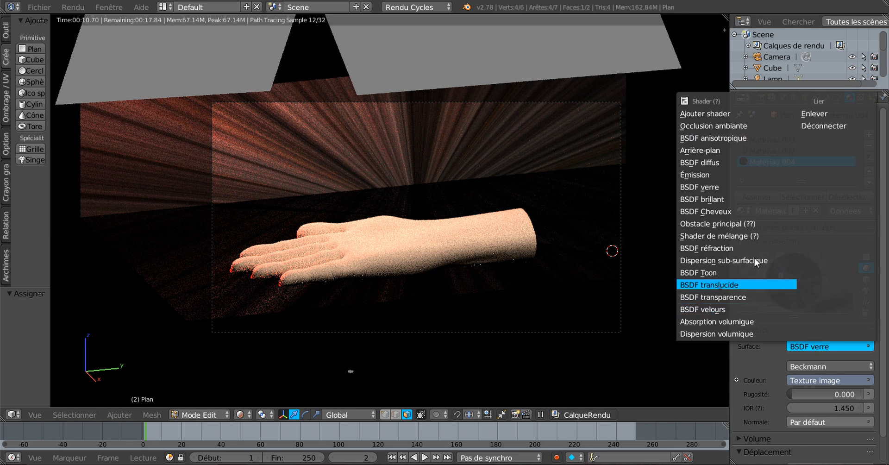
left_click(720, 162)
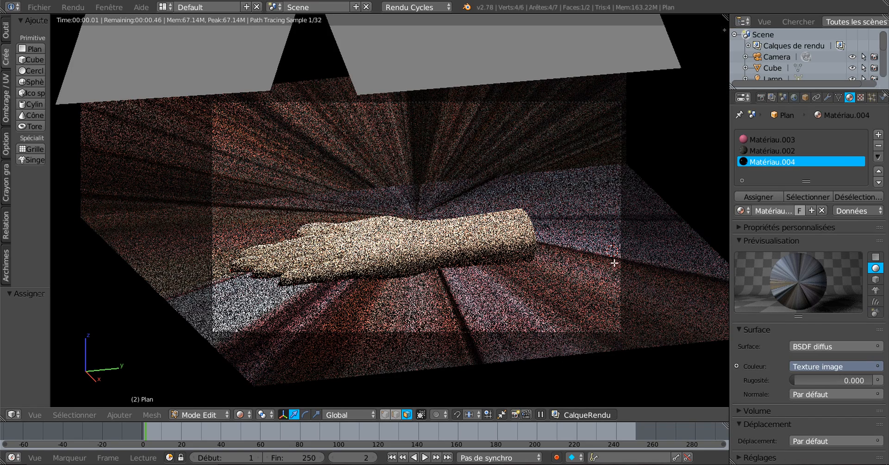
Try the Émission shader on the floor material Matériau.004 and settle on BSDF anisotropique
left_click(823, 345)
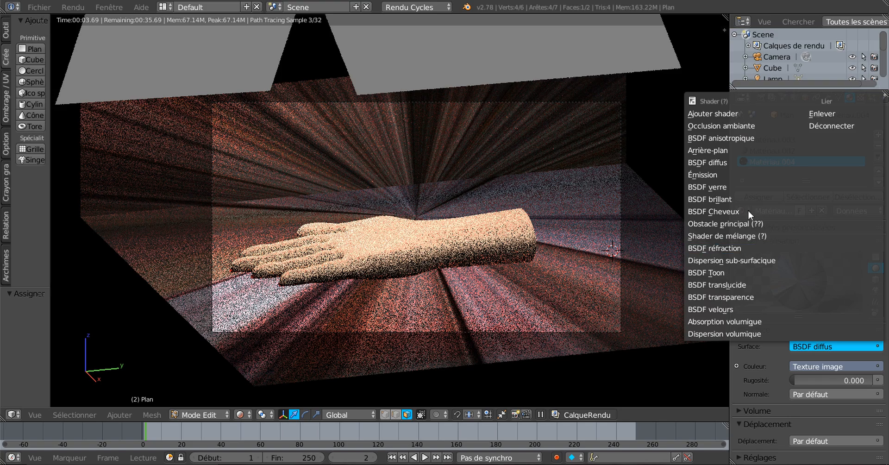
left_click(716, 174)
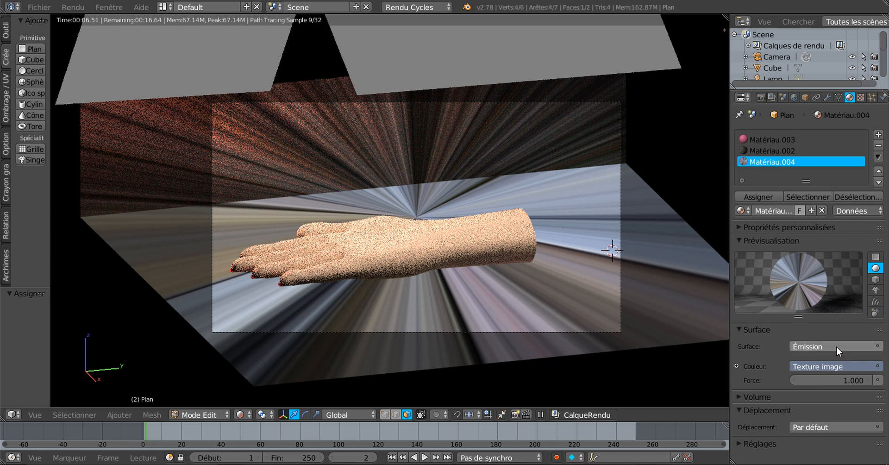
left_click(837, 348)
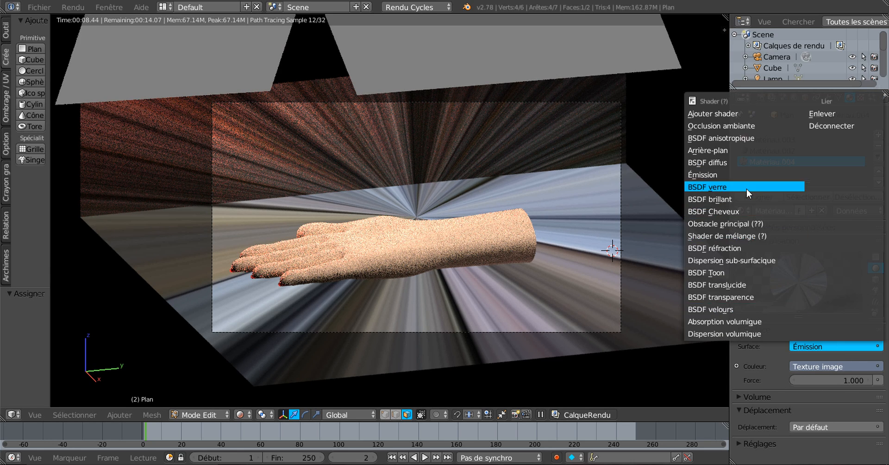
left_click(740, 136)
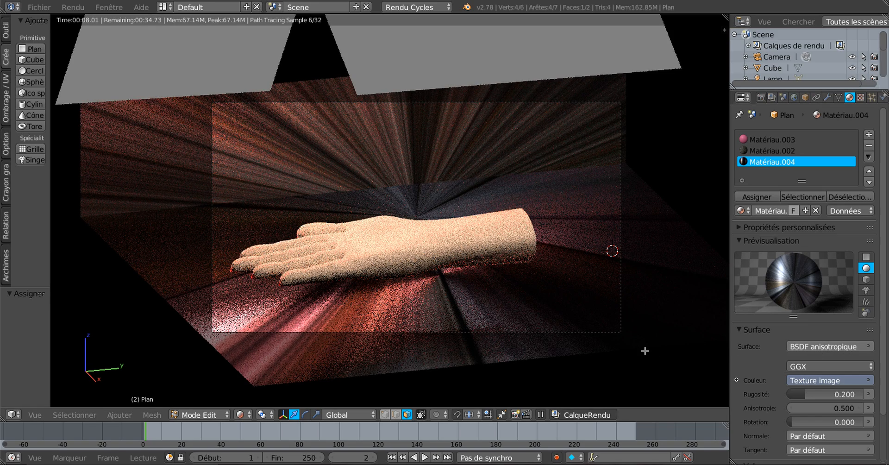
Select the back wall face and set the surface shader of Matériau.002 to BSDF anisotropique
scroll(365, 285, "up", 1)
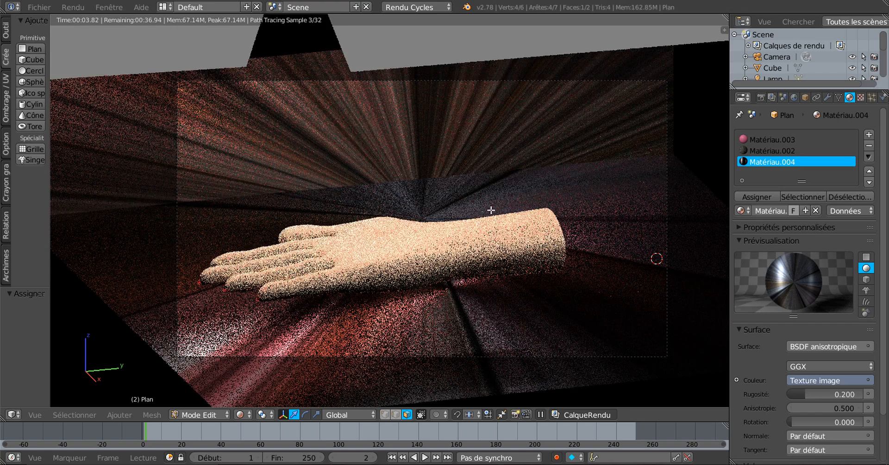
right_click(456, 125)
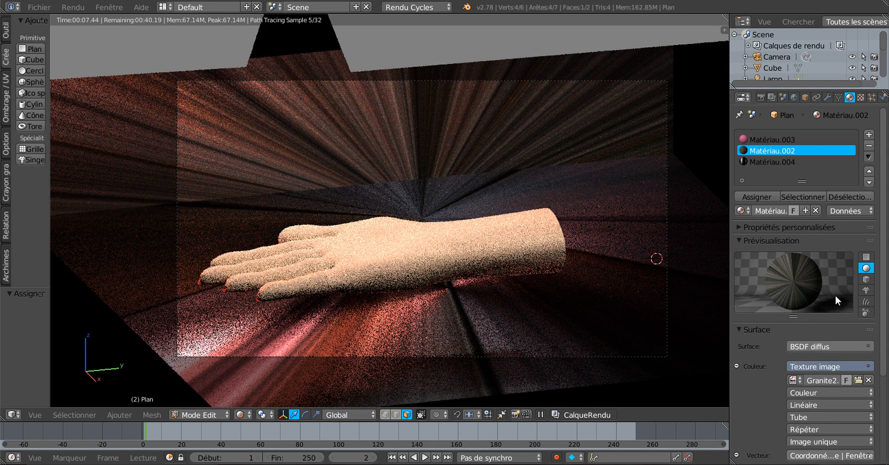
left_click(827, 345)
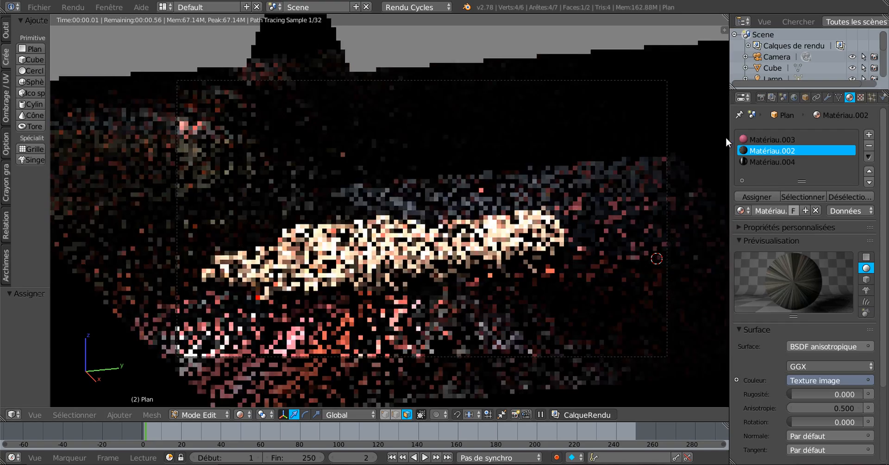
Try the Émission and BSDF brillant shaders on the back wall material Matériau.002 and settle on BSDF diffus
left_click(725, 137)
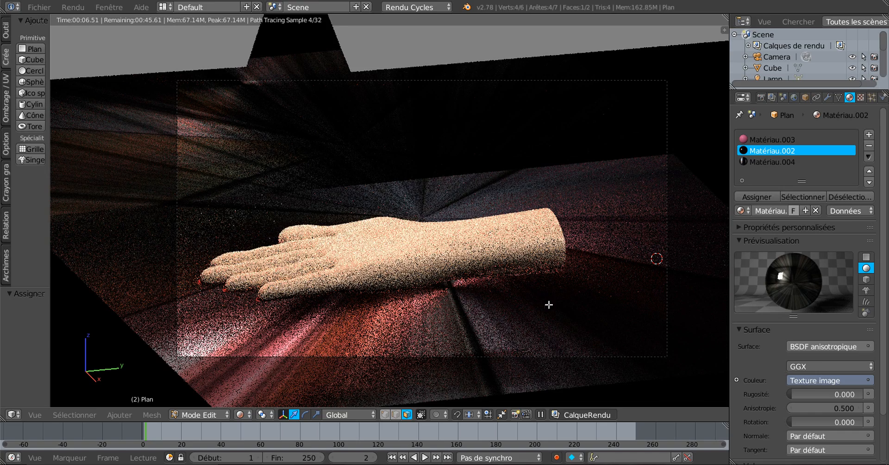
scroll(604, 318, "down", 1)
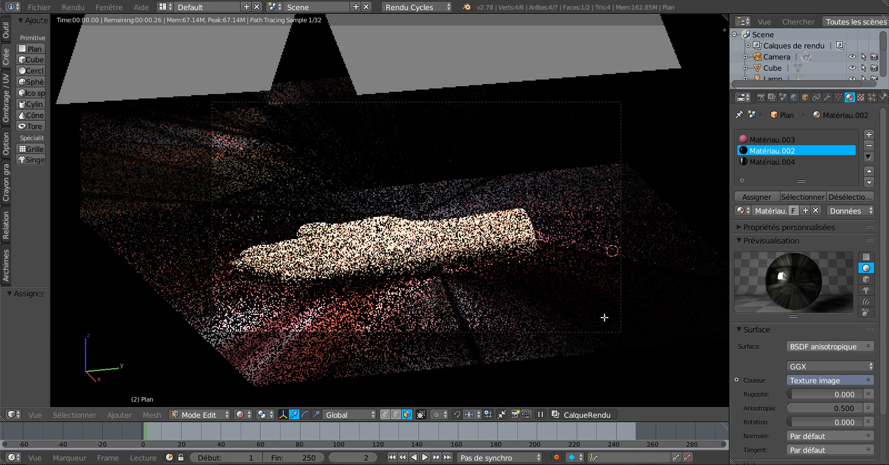
left_click(830, 346)
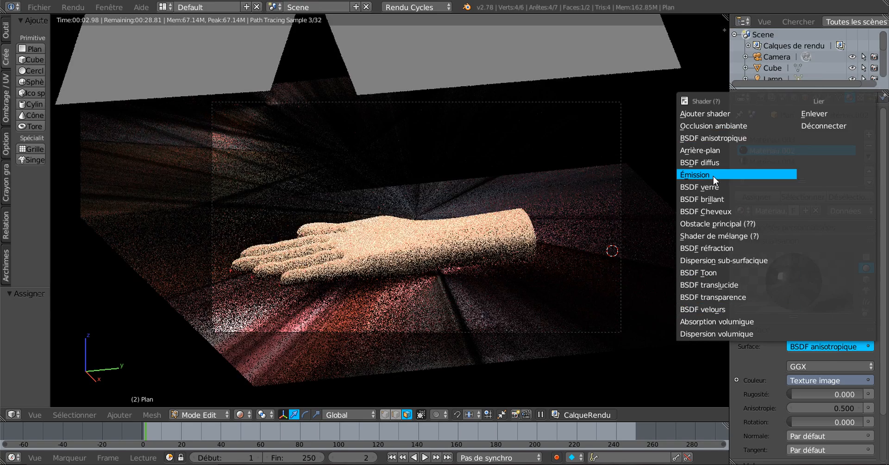
left_click(713, 176)
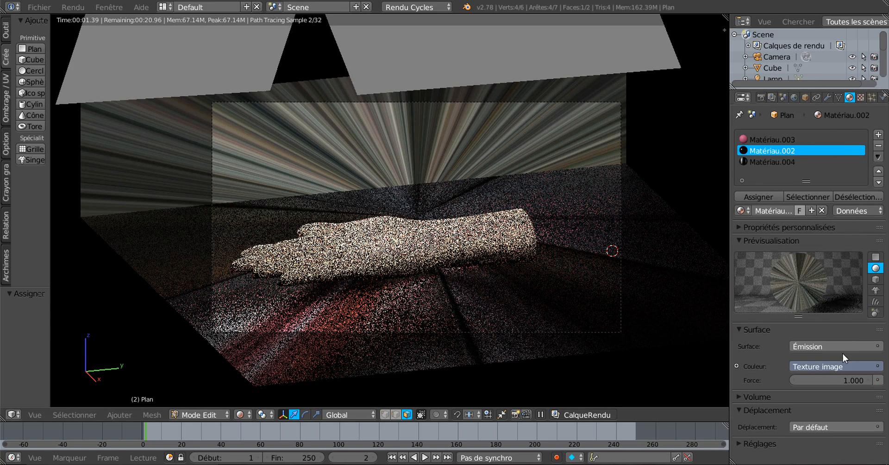
left_click(843, 349)
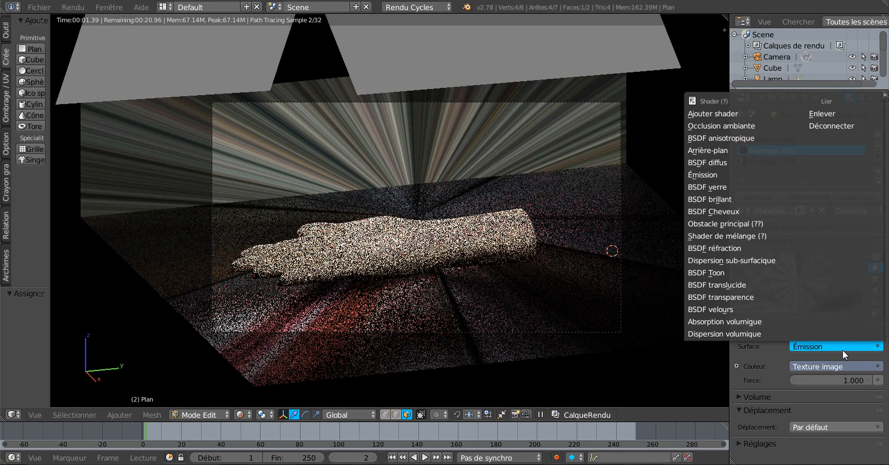
left_click(724, 200)
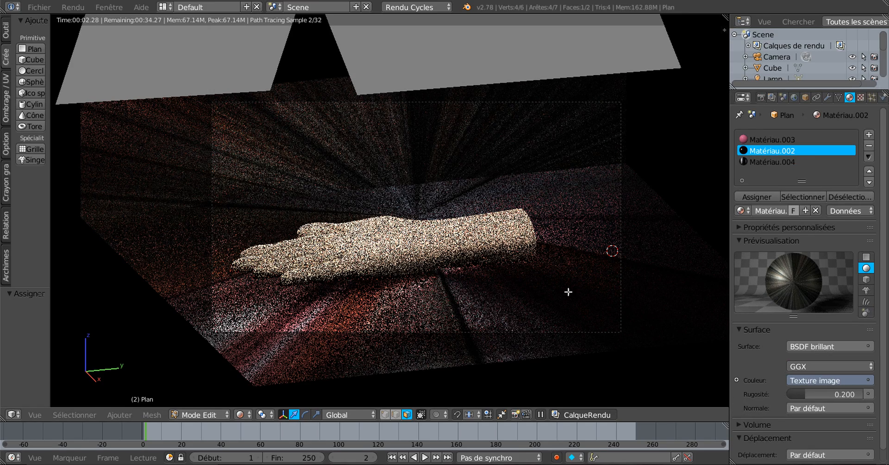
left_click(810, 346)
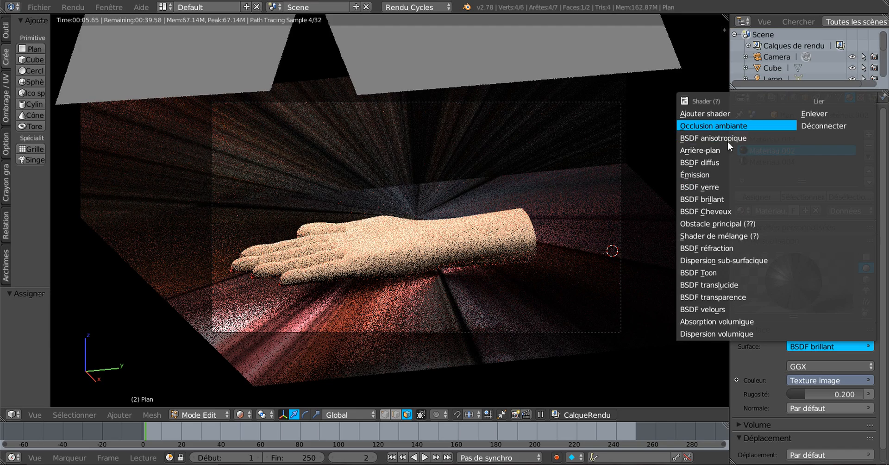
left_click(703, 162)
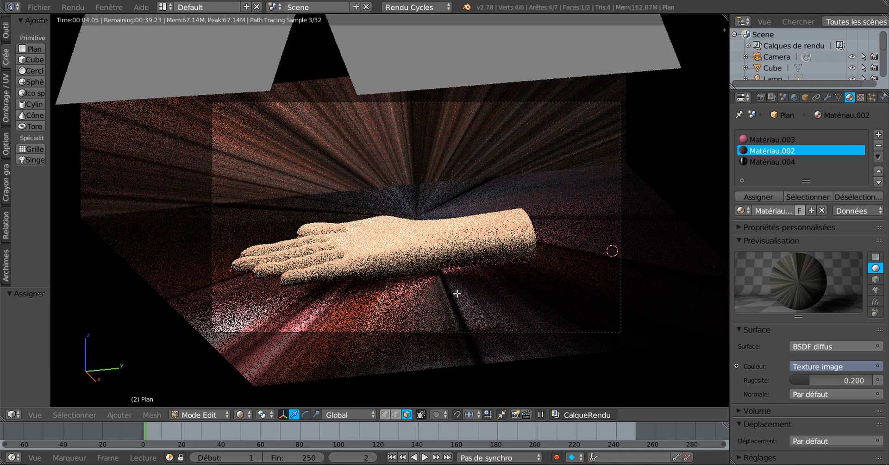
Return to object mode, select the hand model and enable shader nodes on its material Matériau.001
scroll(457, 293, "up", 2)
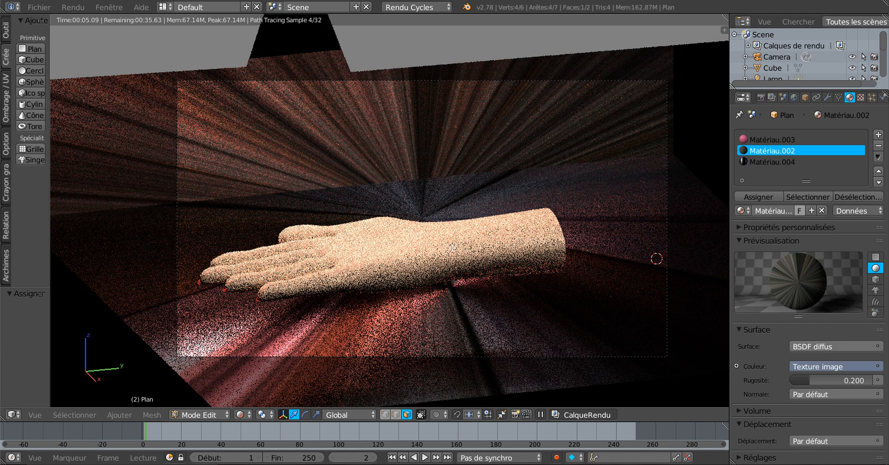
left_click(193, 416)
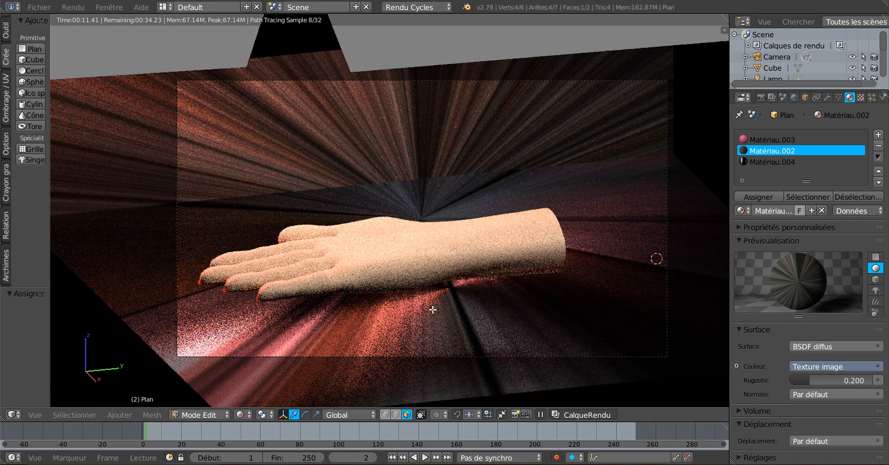
key("Tab")
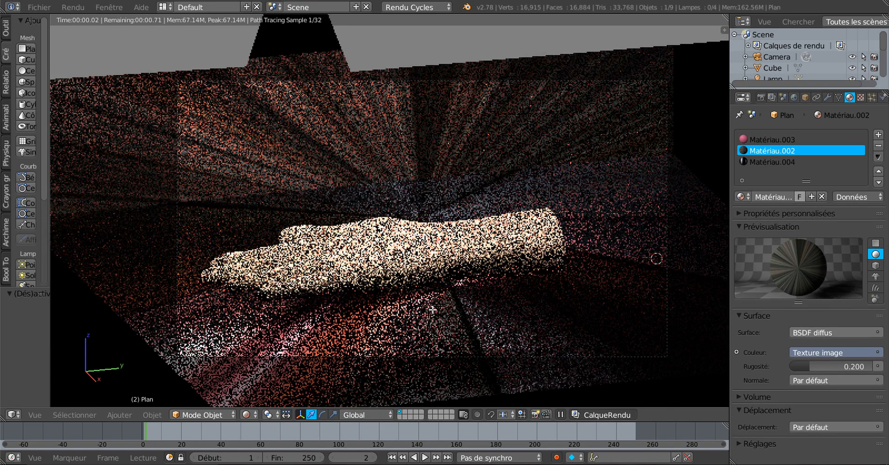
right_click(420, 283)
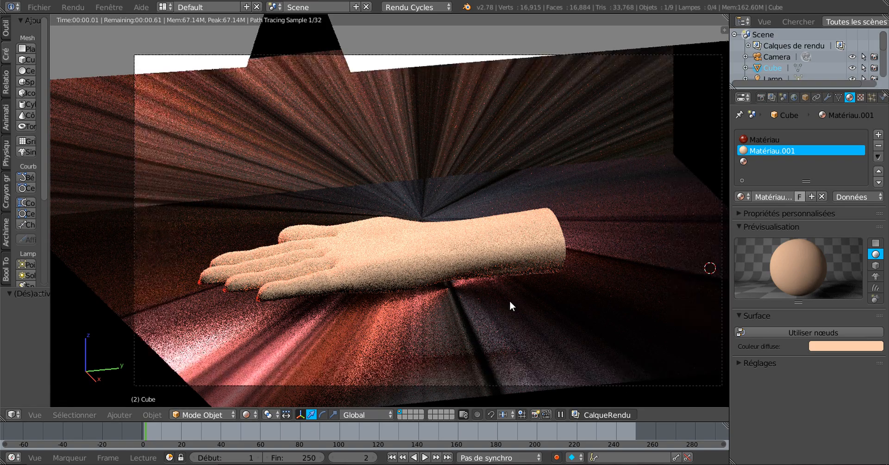
scroll(509, 300, "up", 1)
scroll(541, 255, "down", 1)
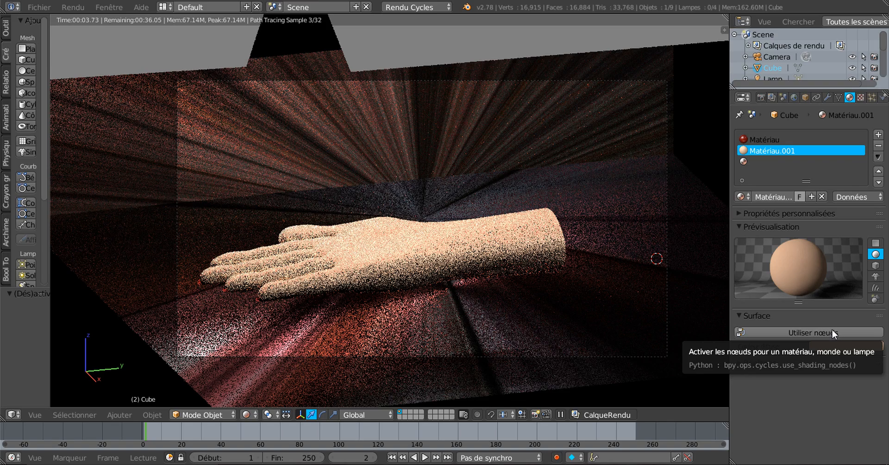
left_click(832, 328)
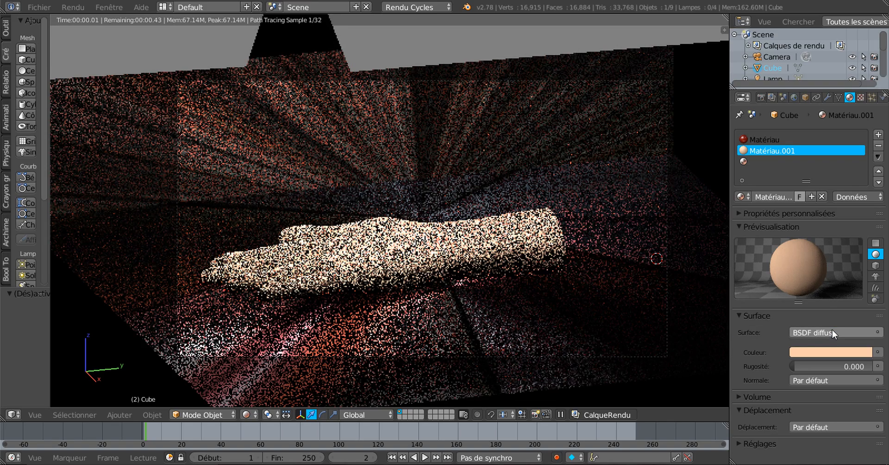
Set the hand material Matériau.001 to the BSDF brillant surface shader with a roughness of 0.099
left_click(832, 330)
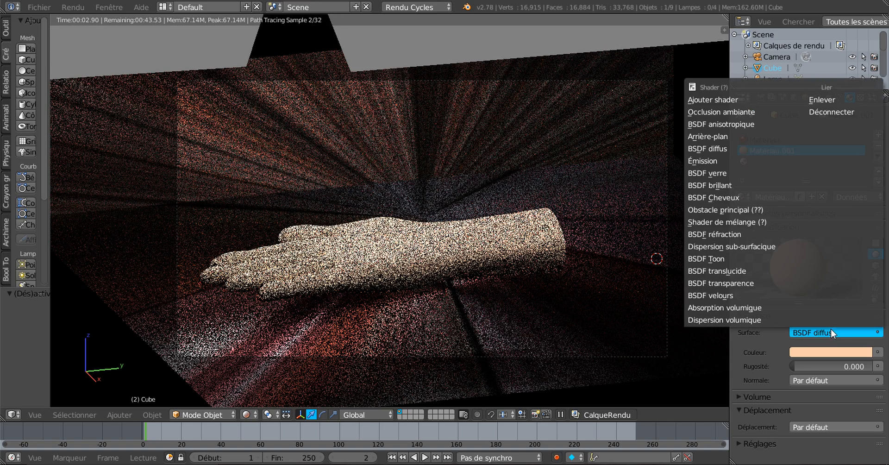
left_click(723, 186)
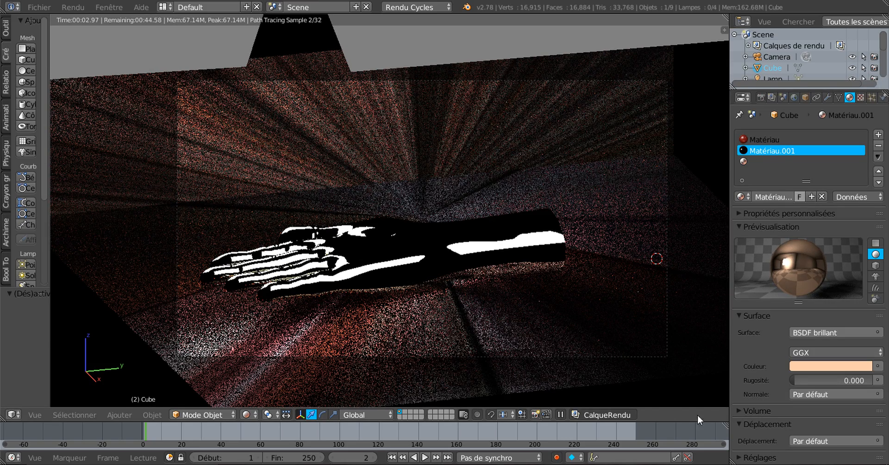
left_click_drag(795, 380, 804, 380)
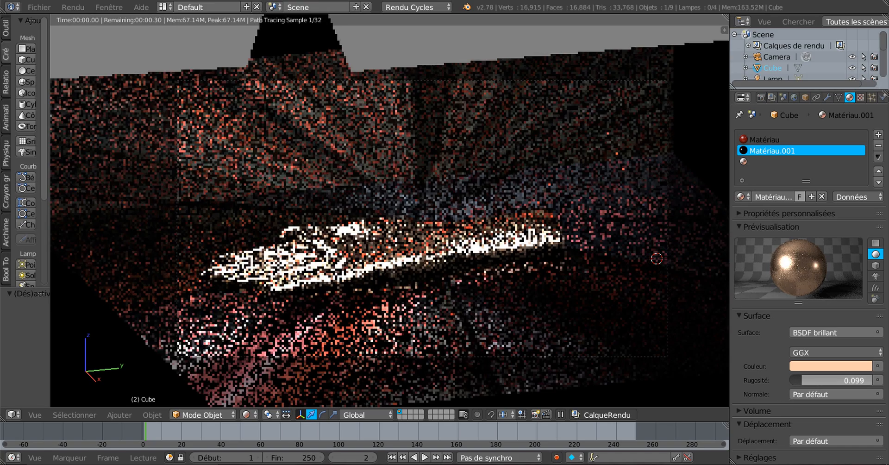
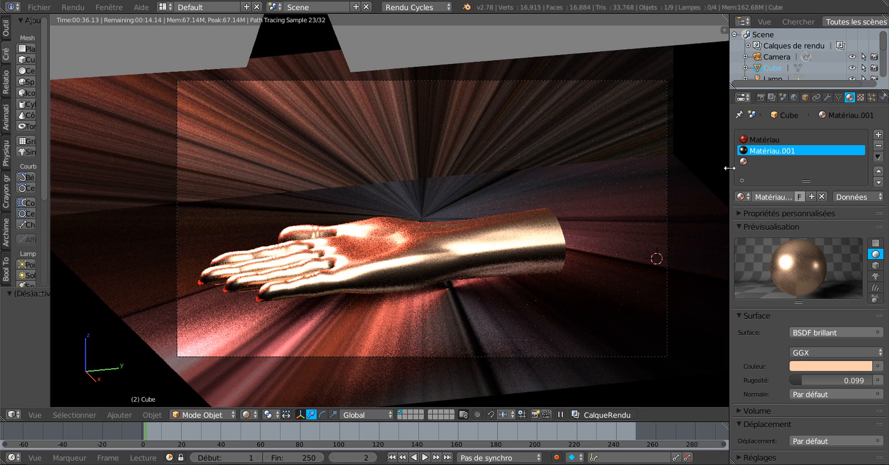
Try the Dure, Beckmann, GGX and Ashikhmin-Shirley distributions on the hand's glossy shader and settle on Multi-diffusion GGX
scroll(561, 208, "up", 1)
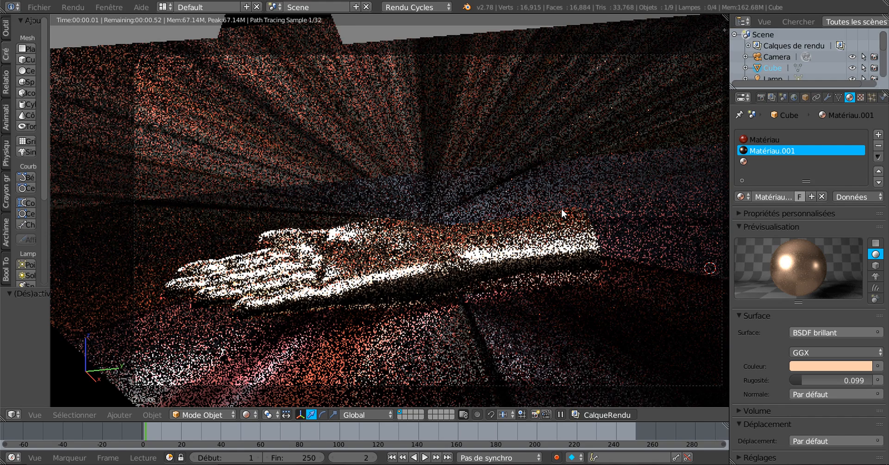
scroll(550, 196, "down", 3)
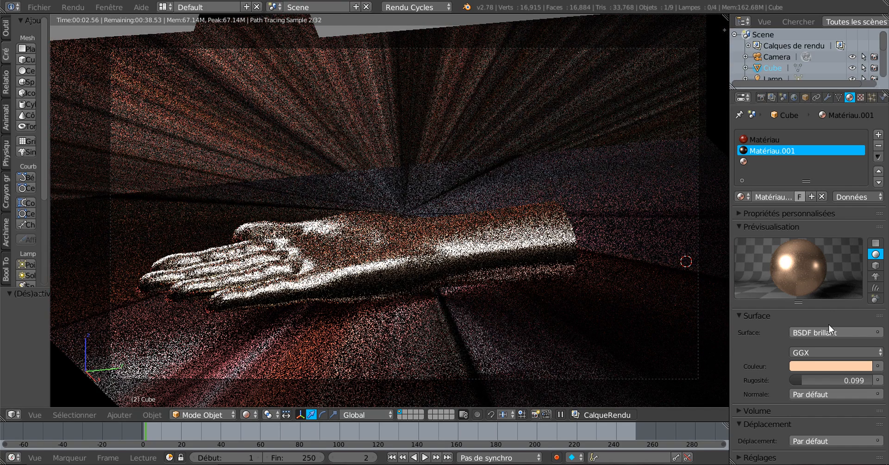
left_click(811, 353)
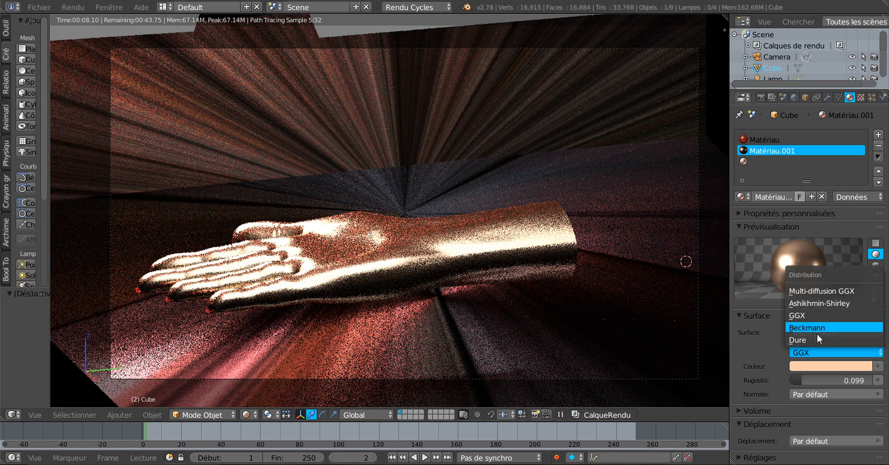
left_click(815, 341)
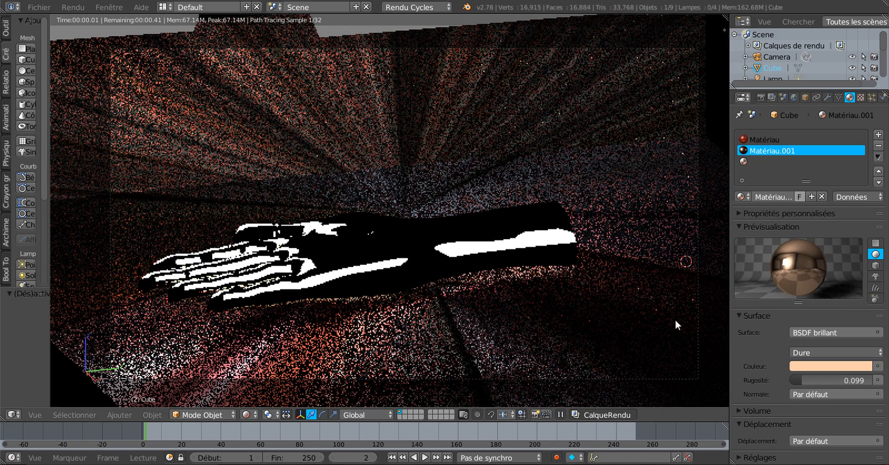
left_click(824, 348)
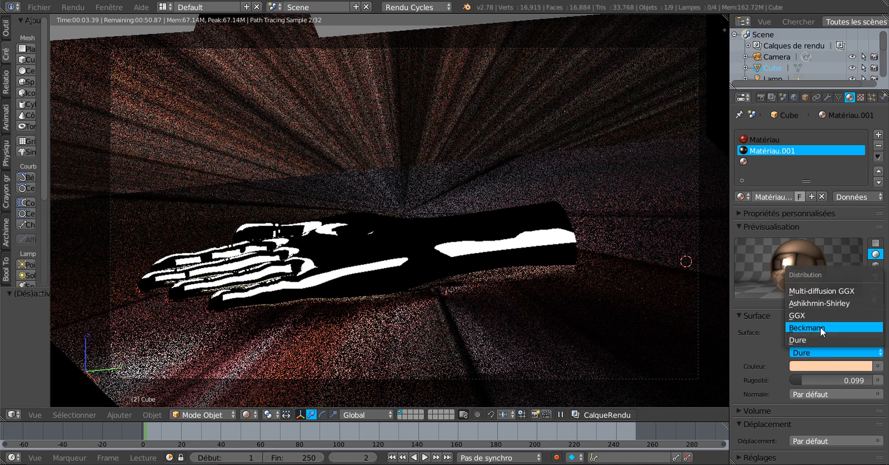
left_click(821, 327)
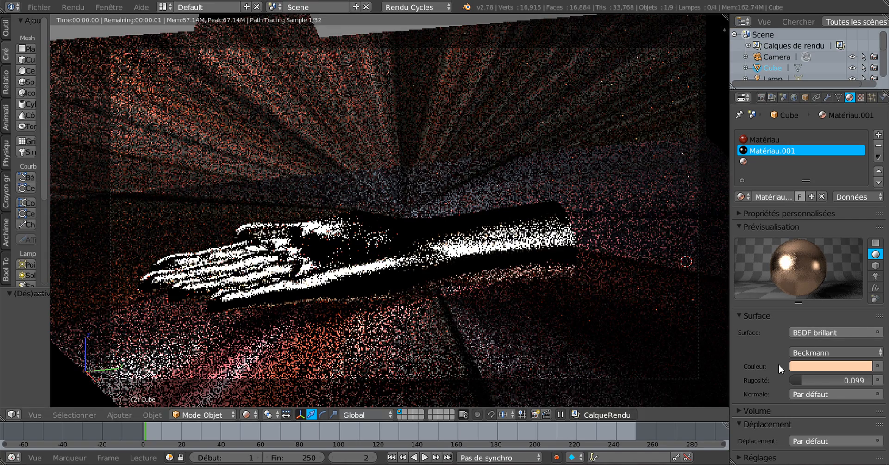
left_click(824, 351)
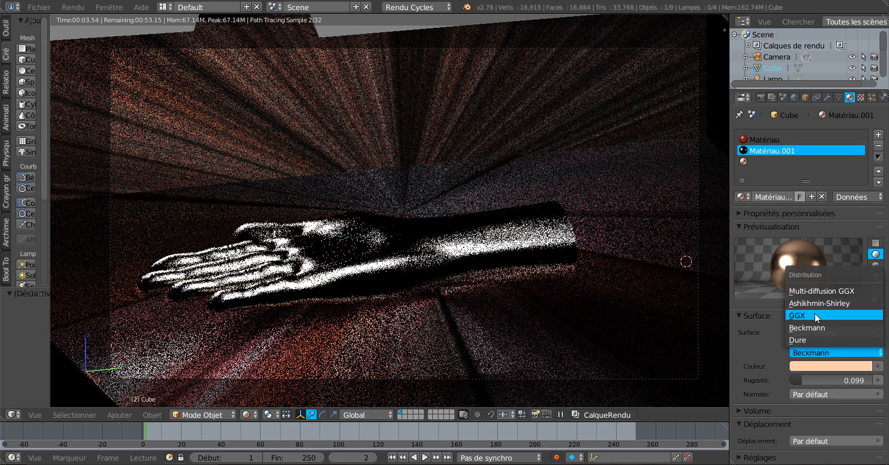
left_click(816, 315)
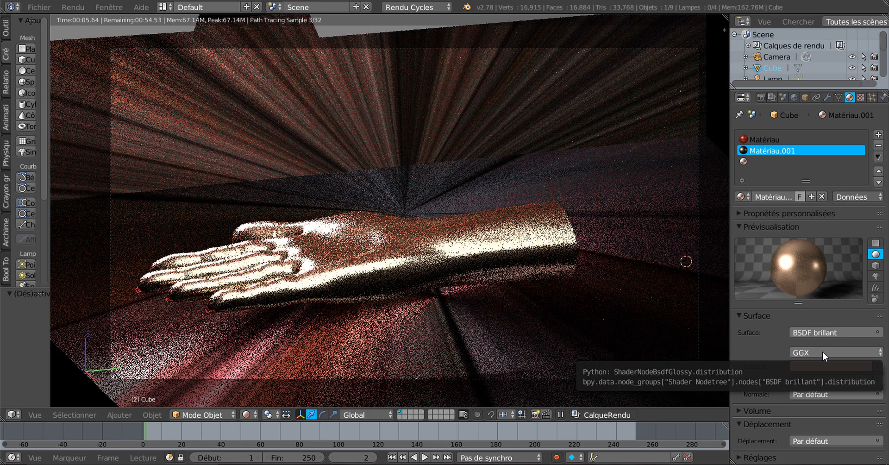
left_click(823, 351)
left_click(818, 304)
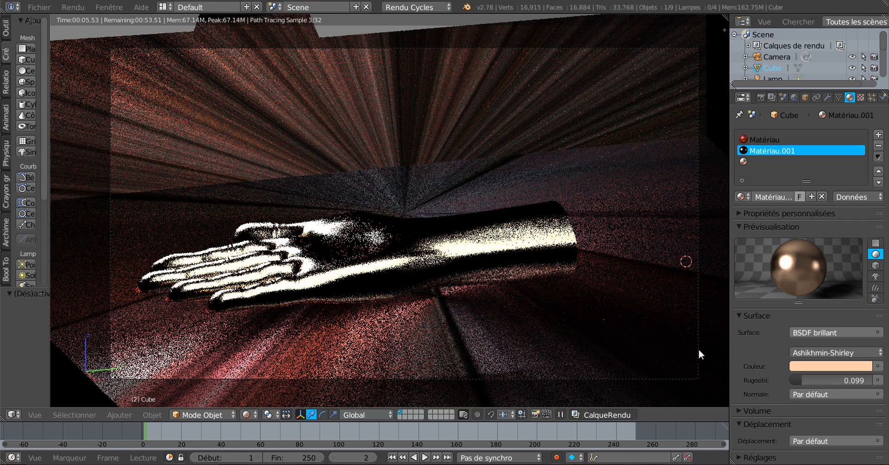
left_click(830, 354)
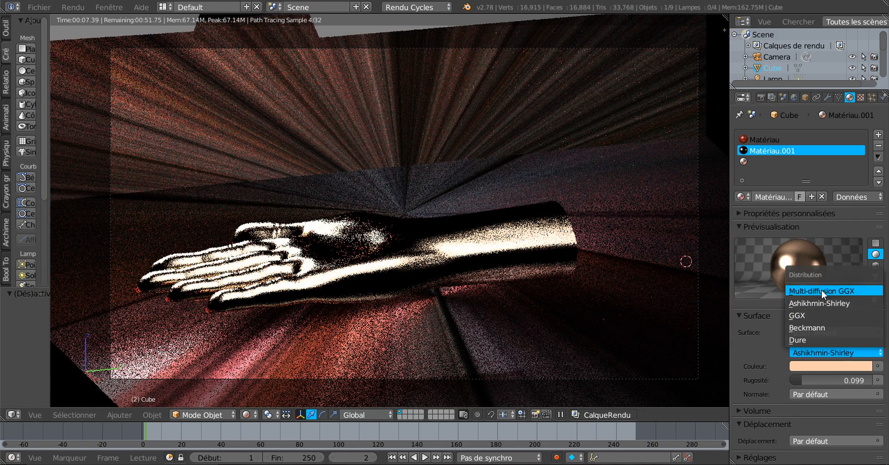
left_click(821, 290)
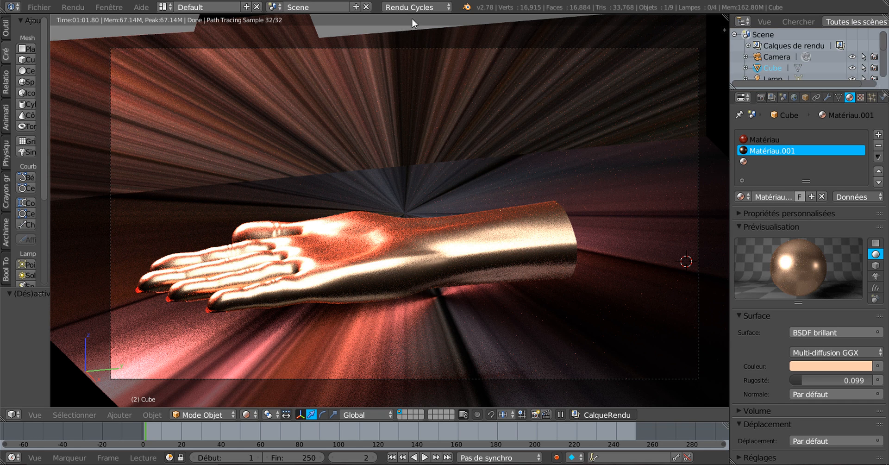
Assign a Texture image node to the colour of the hand's BSDF brillant shader
left_click(417, 7)
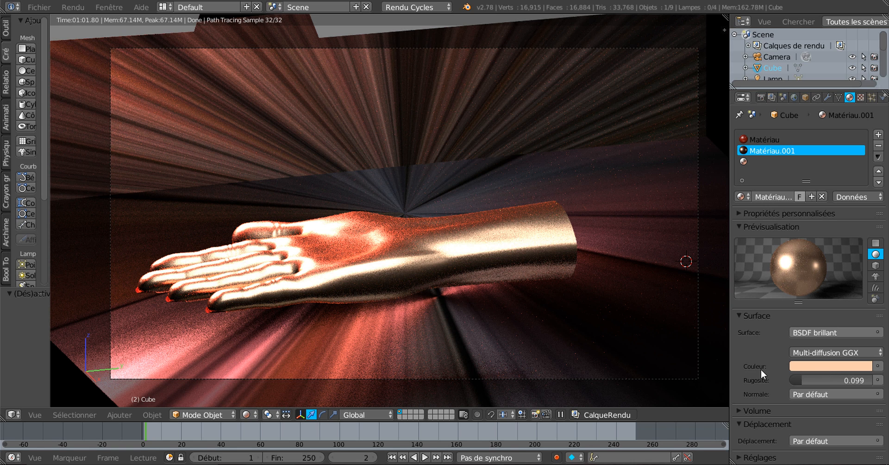
left_click(876, 365)
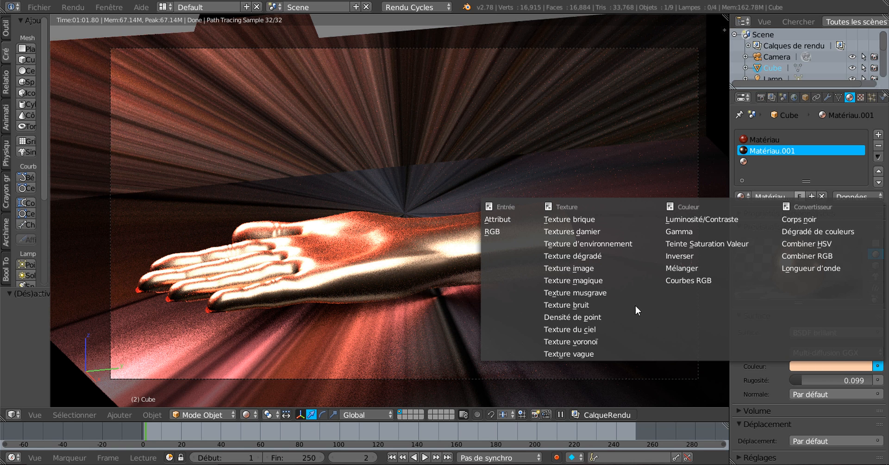
left_click(576, 267)
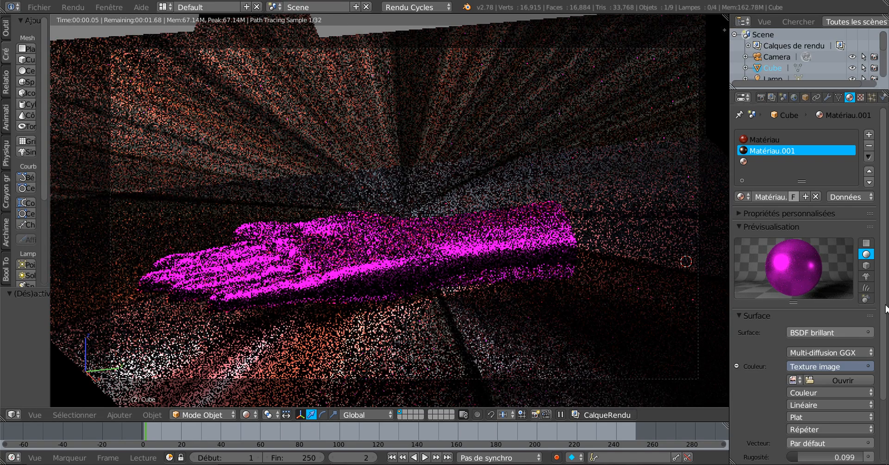
scroll(880, 319, "down", 3)
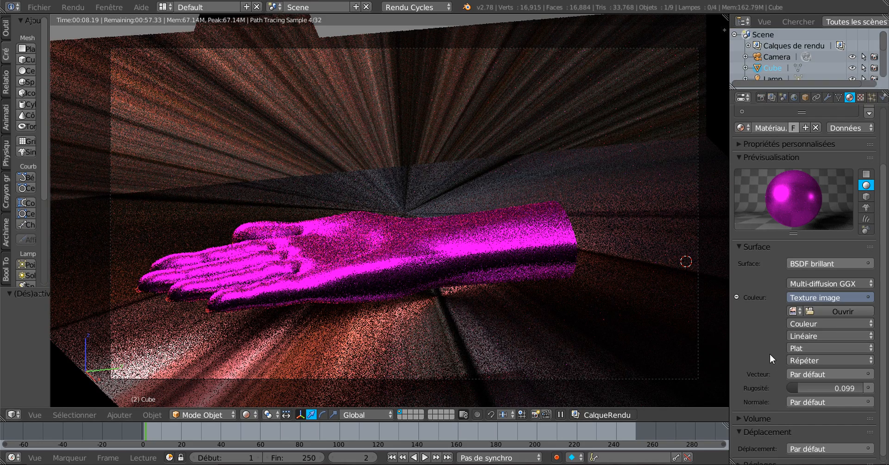
Load the image OR 100X100.png from the OR folder into the hand's Texture image node, showing the files as thumbnails
left_click(834, 310)
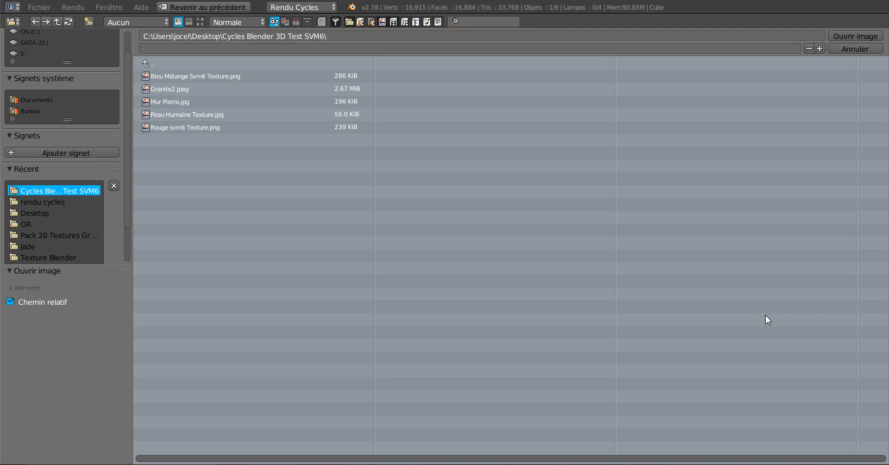
left_click(26, 223)
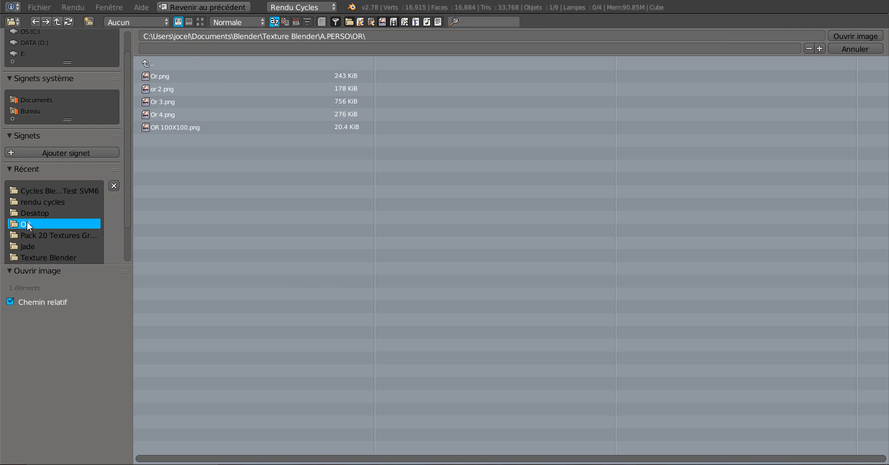
left_click(200, 22)
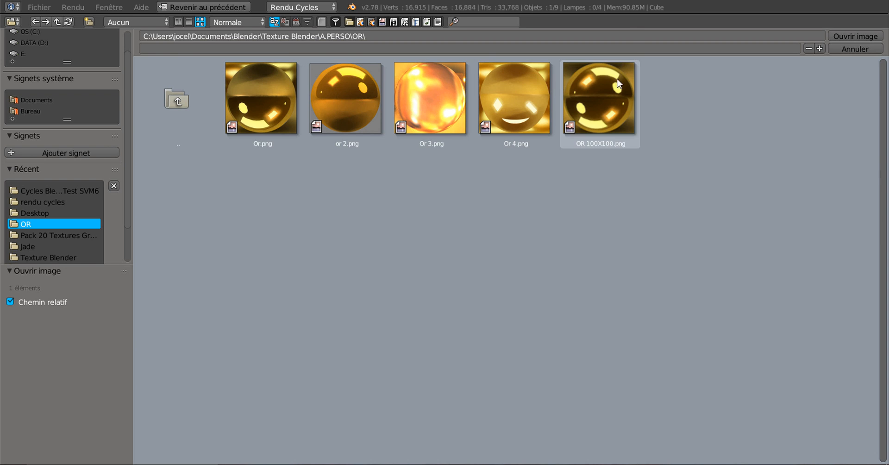
left_click(611, 121)
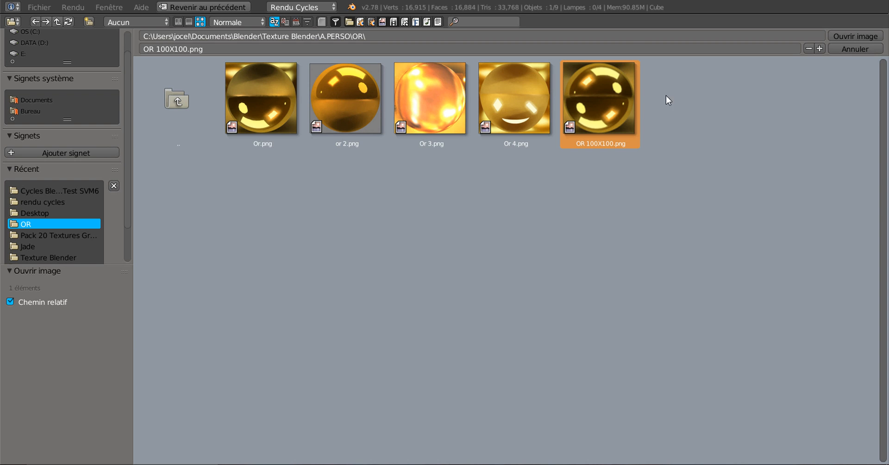
left_click(860, 34)
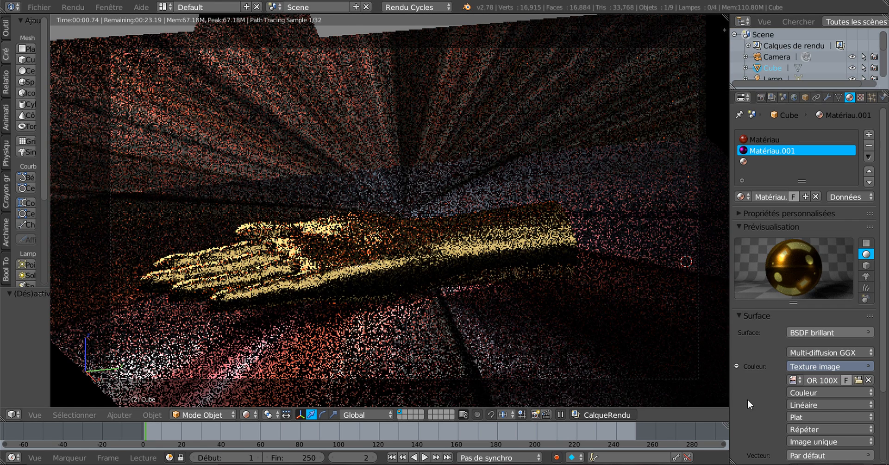
Set the roughness of the hand's BSDF brillant shader to 0.076
scroll(768, 406, "down", 2)
scroll(768, 406, "down", 1)
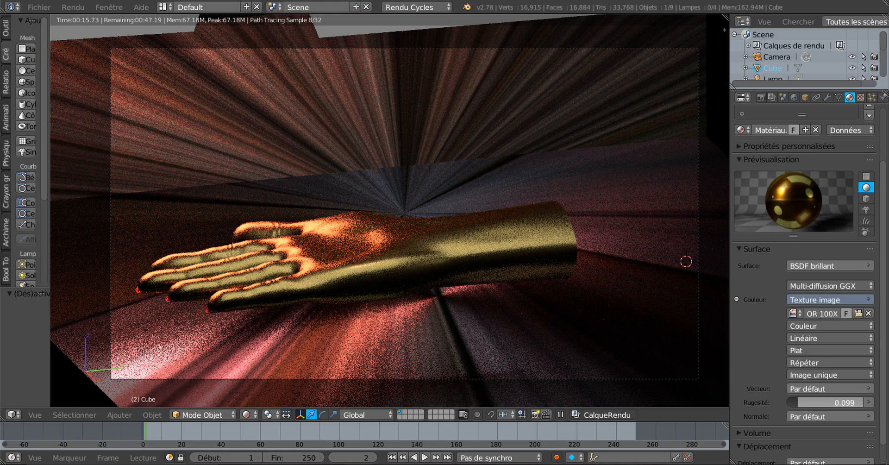
left_click_drag(824, 402, 822, 402)
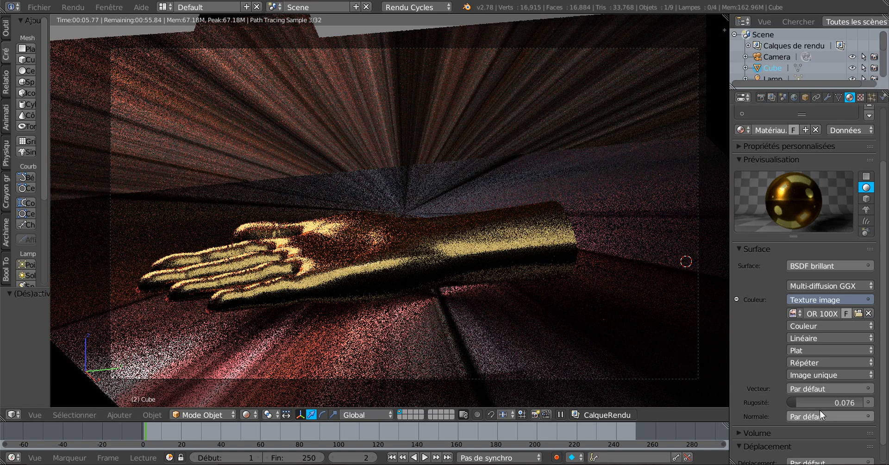
Try the Réflexion, Fenêtre, Caméra and UV texture coordinates as the gold image's vector and settle on Normale
left_click(815, 388)
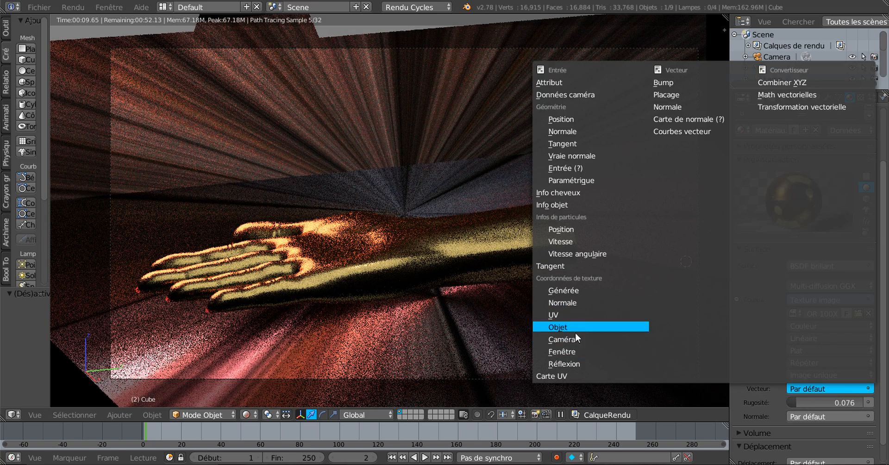
left_click(577, 364)
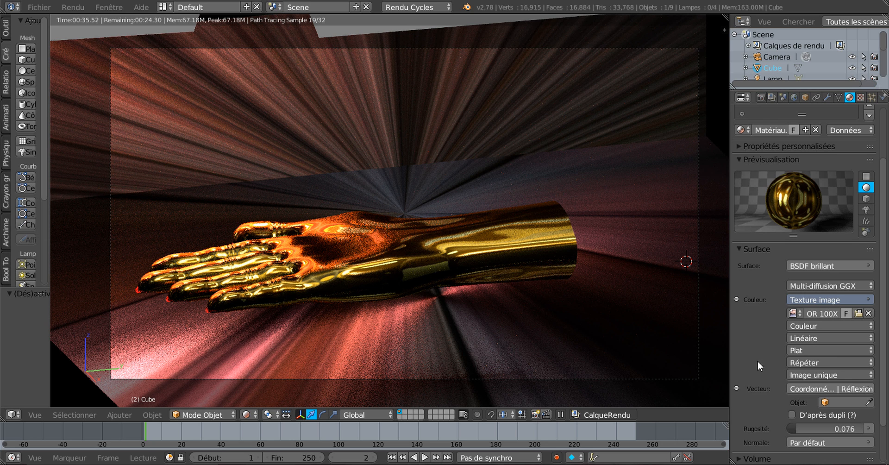
left_click(820, 386)
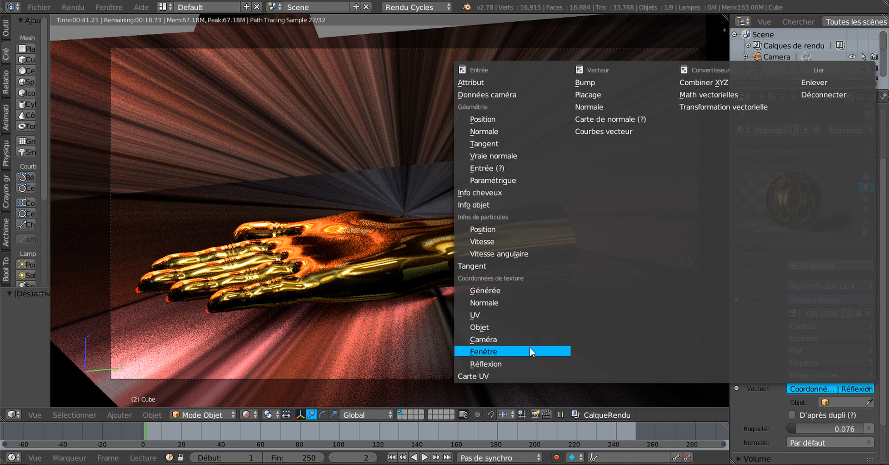
left_click(492, 350)
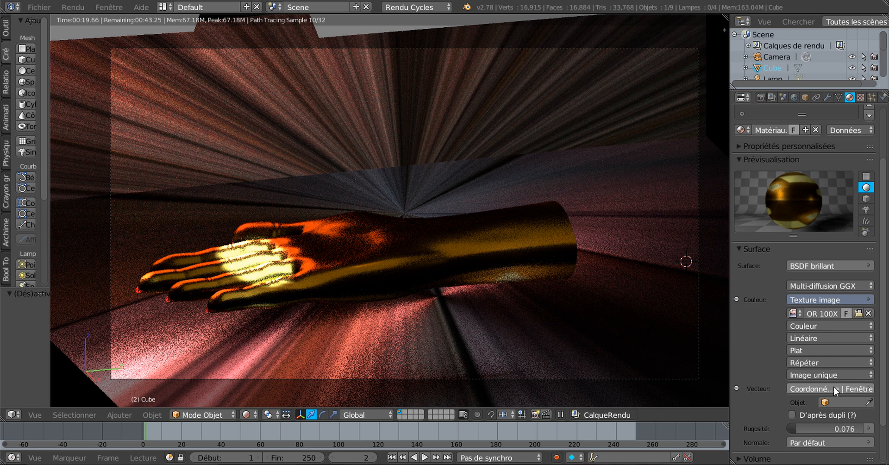
left_click(833, 388)
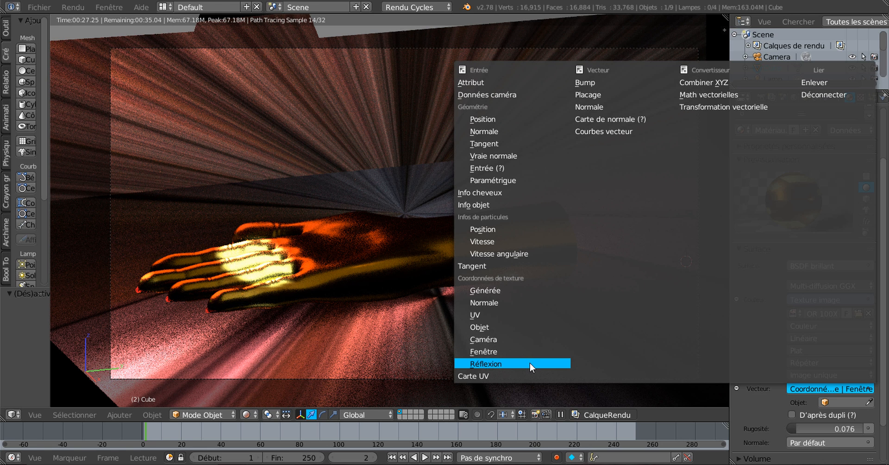
left_click(495, 340)
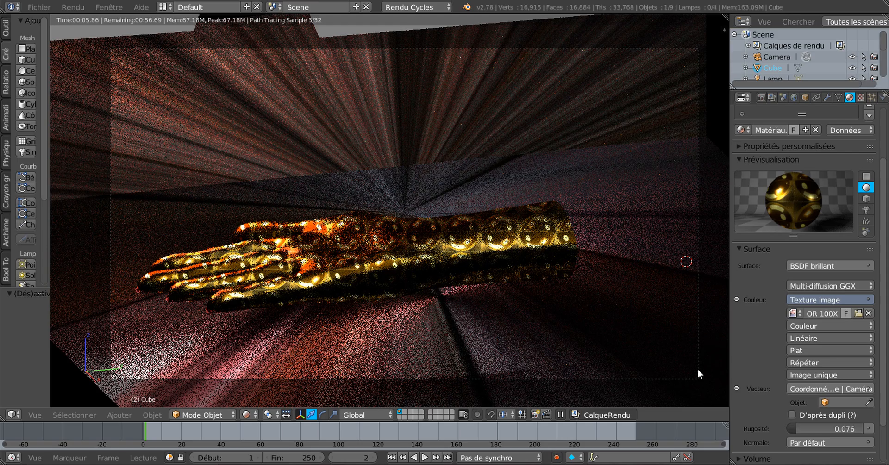
left_click(833, 388)
left_click(484, 316)
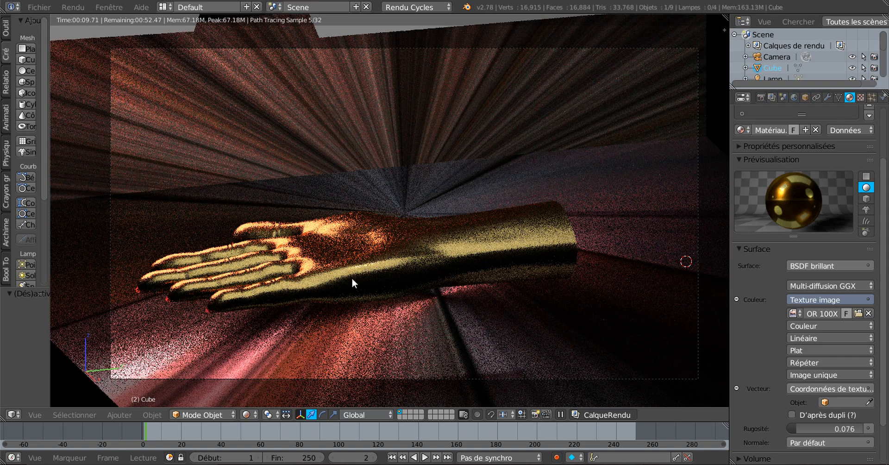
left_click(835, 390)
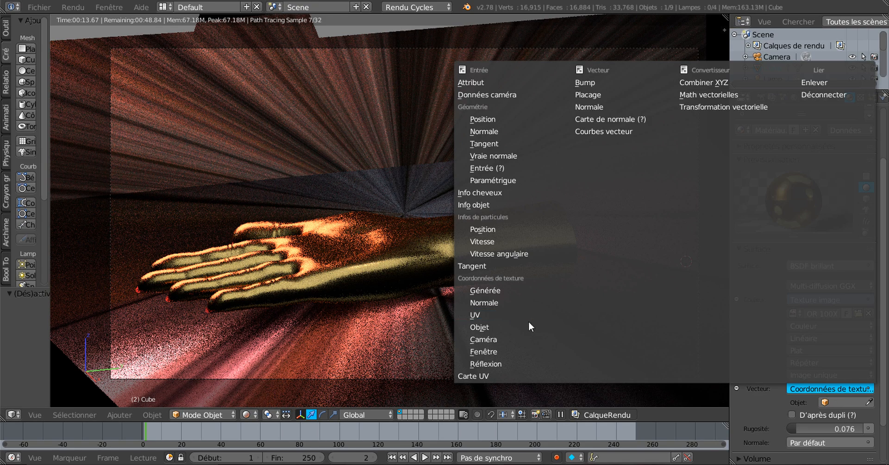
left_click(498, 301)
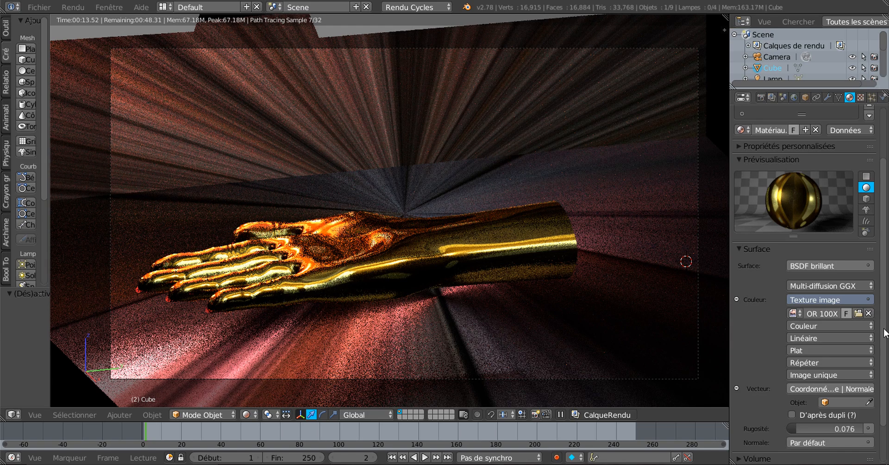
Try geometry Vraie normale and texture coordinate Normale as the hand shader's normal input, and settle on geometry Normale
scroll(870, 331, "down", 3)
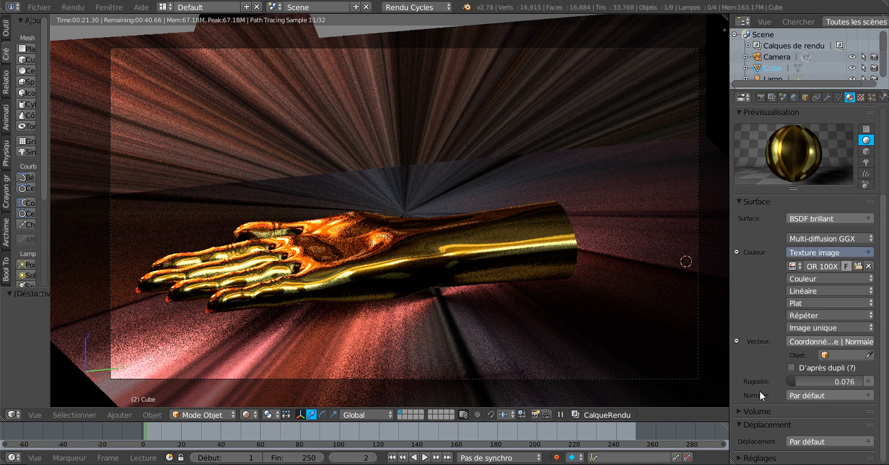
left_click(808, 395)
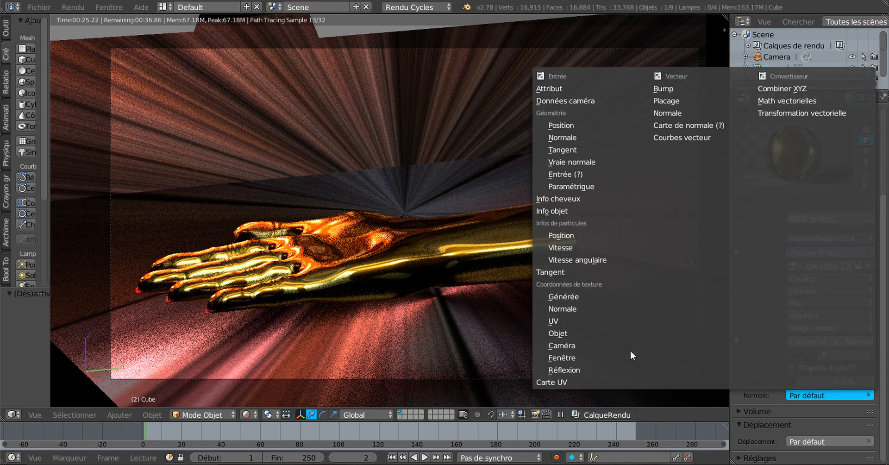
left_click(573, 161)
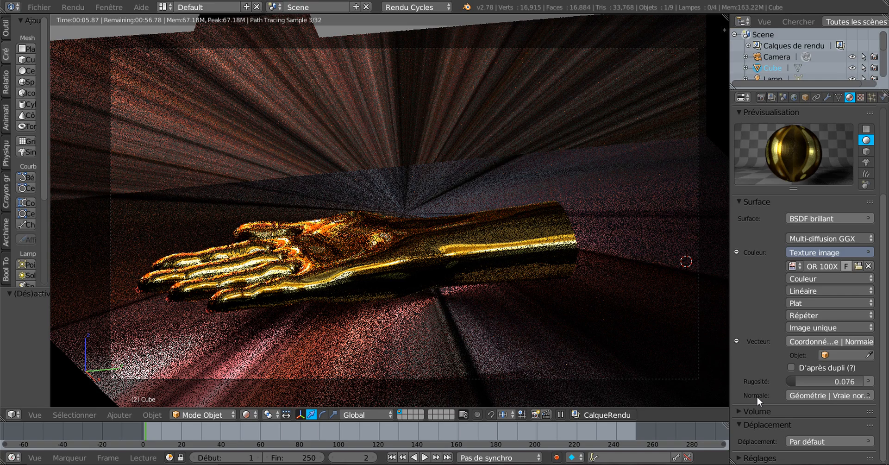
left_click(826, 396)
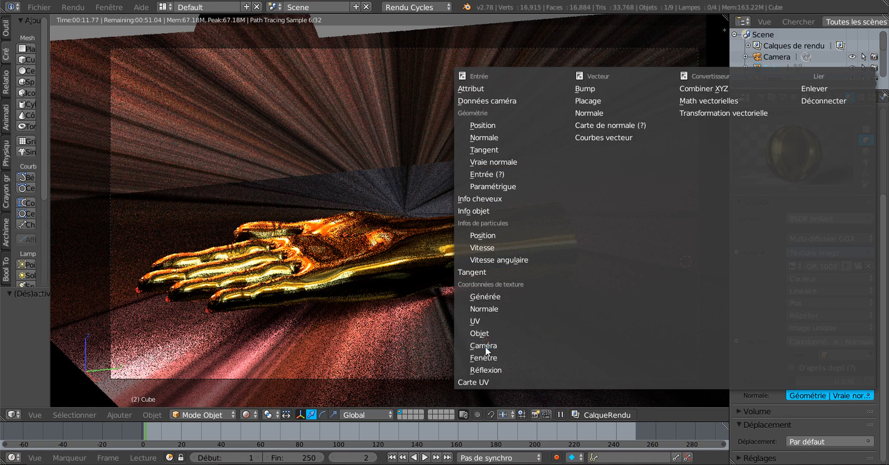
left_click(486, 309)
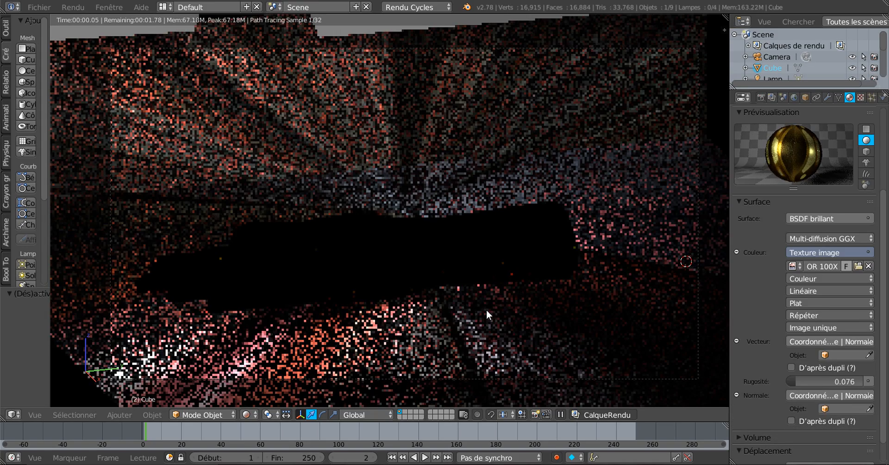
left_click(836, 394)
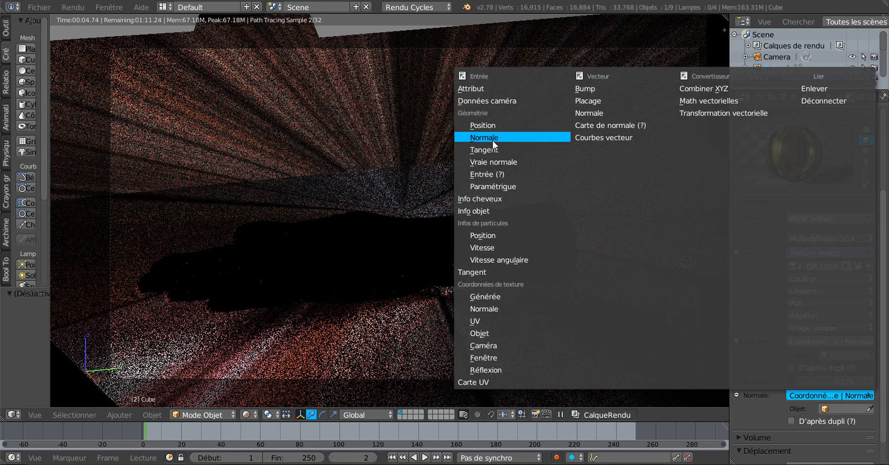
left_click(493, 138)
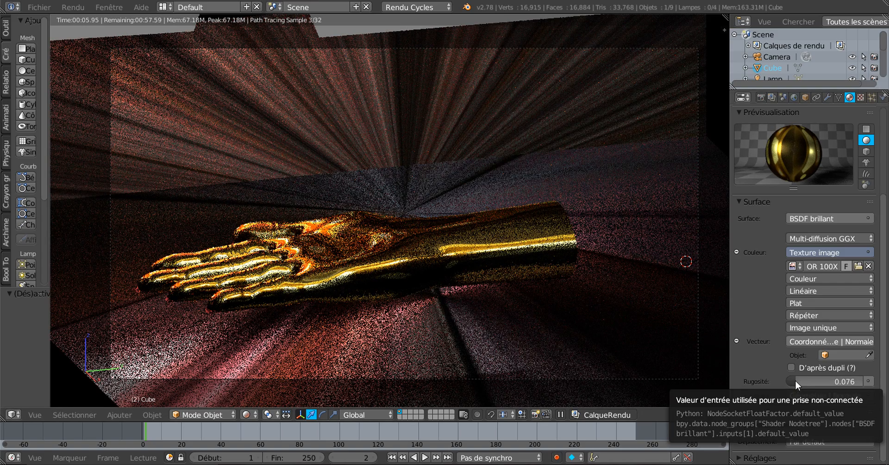
Link the gold image's vector to geometry Normale, and try the Fenêtre and Normale texture coordinates on the shader's normal input
left_click(827, 341)
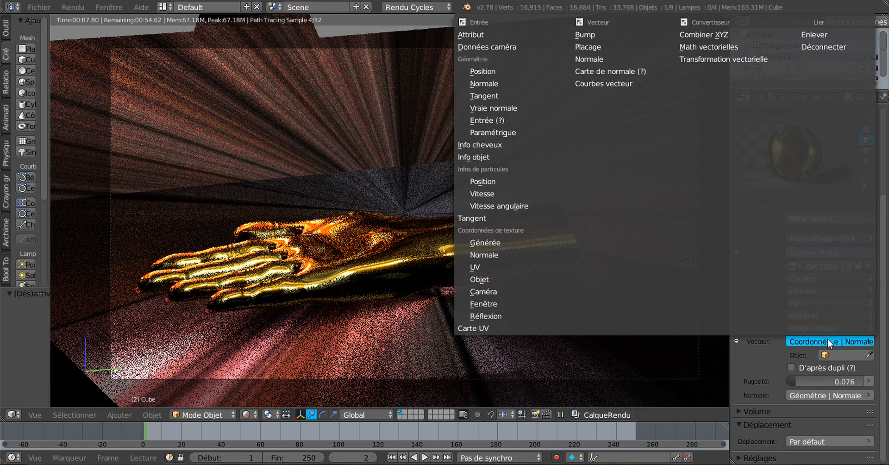
left_click(476, 84)
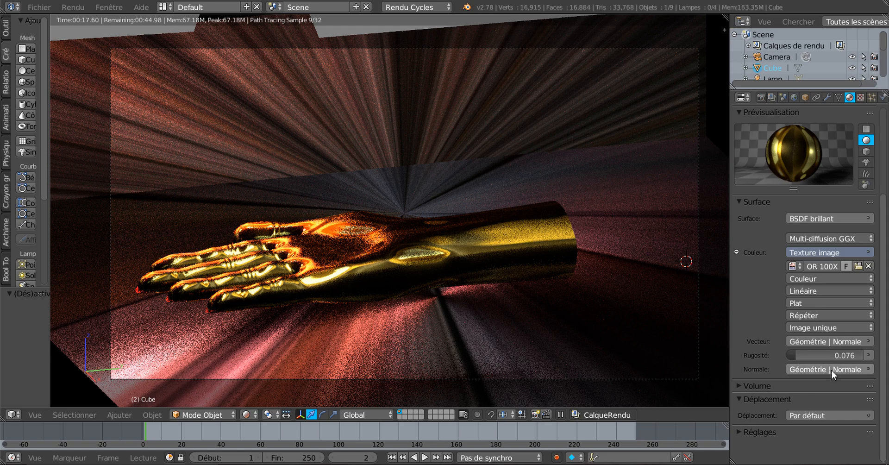
left_click(832, 370)
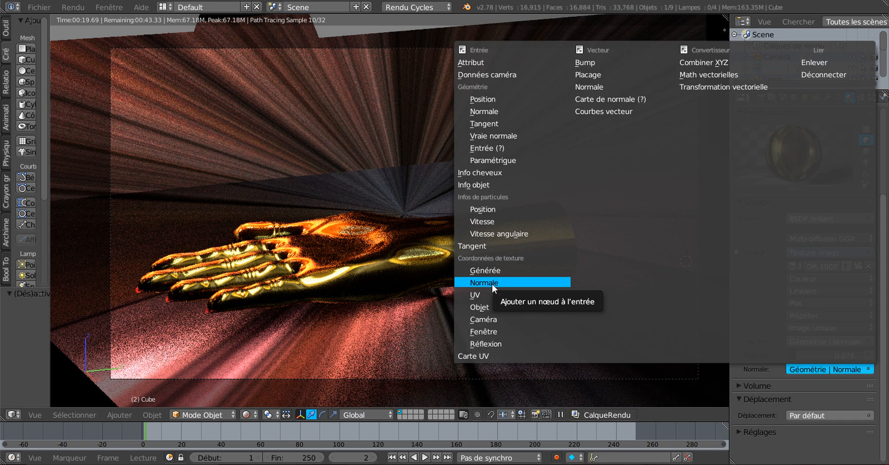
left_click(493, 331)
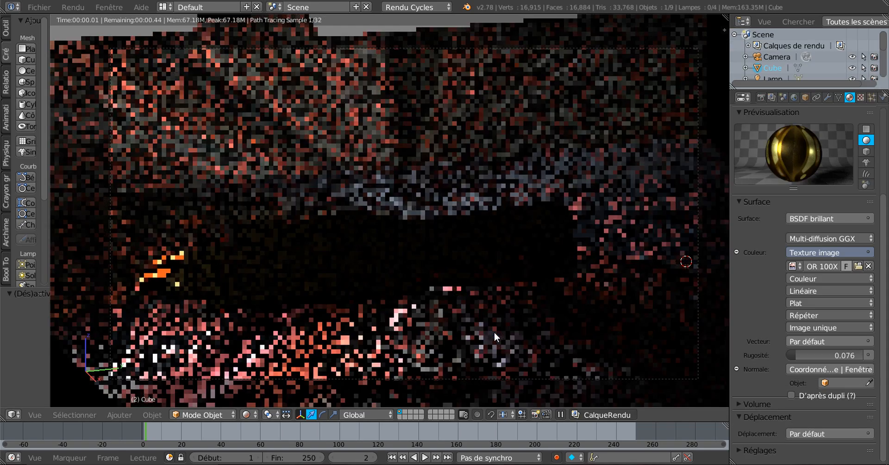
left_click(837, 367)
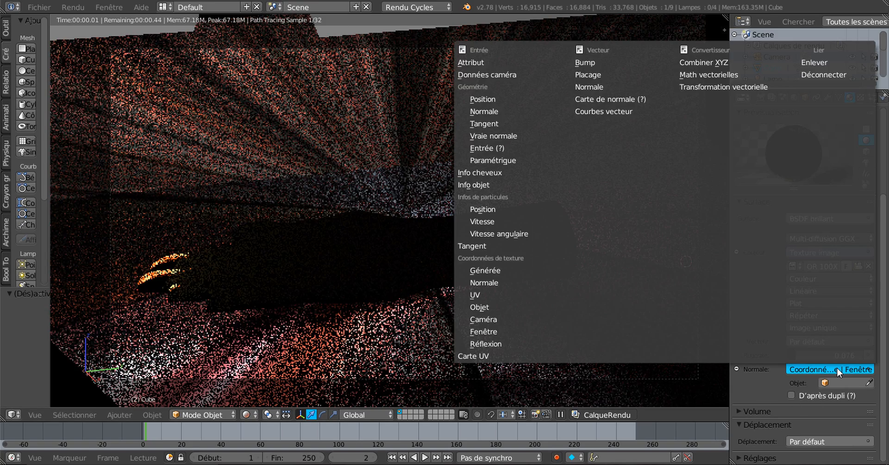
left_click(493, 283)
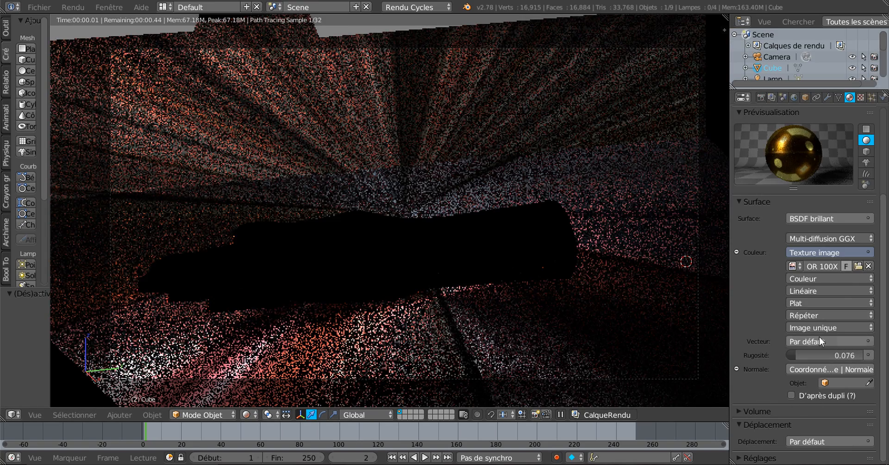
Set the gold image's vector to the Fenêtre texture coordinates and remove the node linked to the shader's normal input
left_click(840, 340)
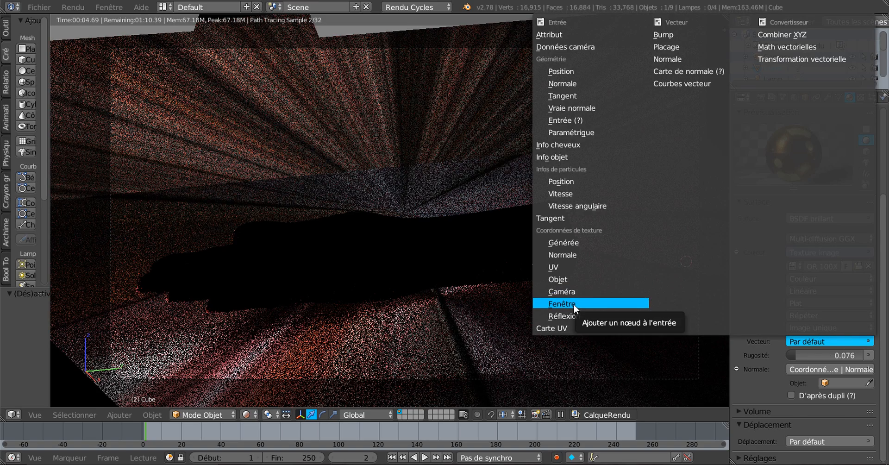
left_click(573, 304)
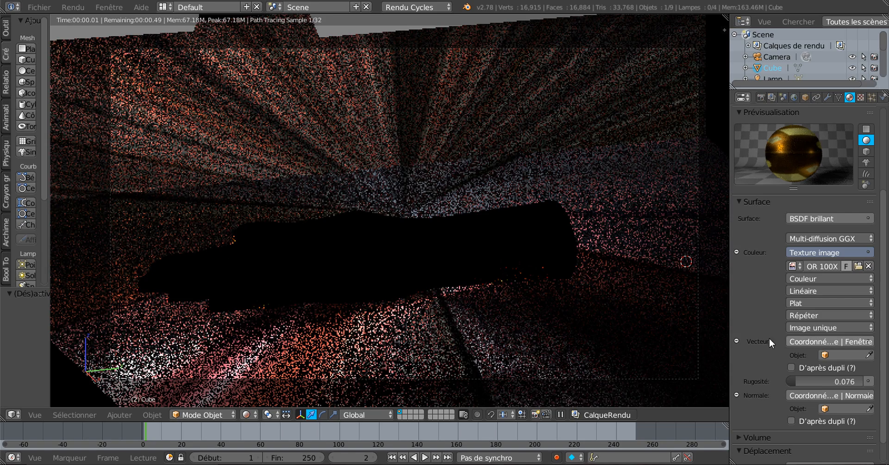
left_click(822, 342)
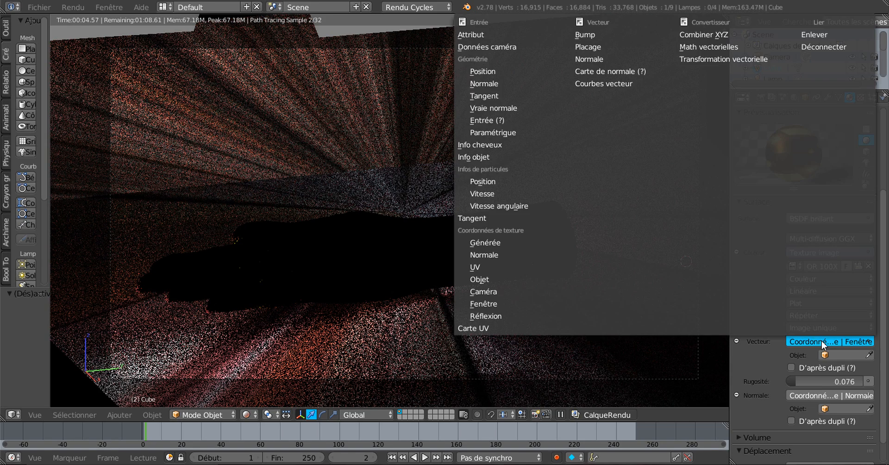
left_click(485, 304)
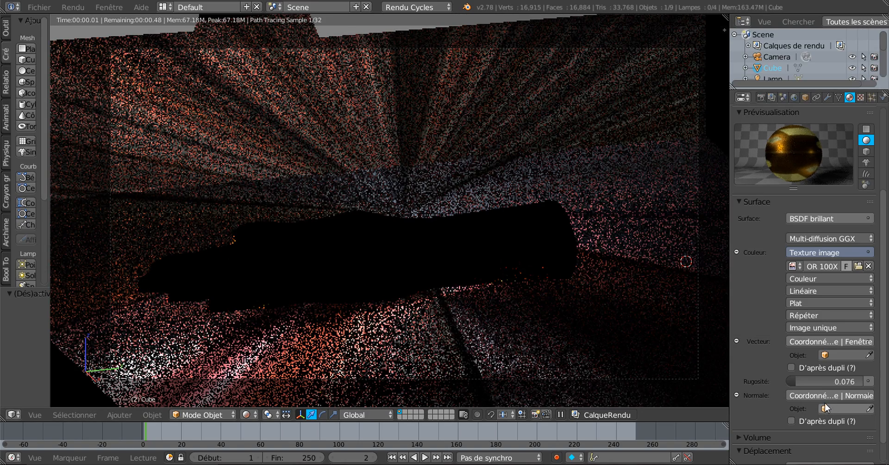
left_click(849, 395)
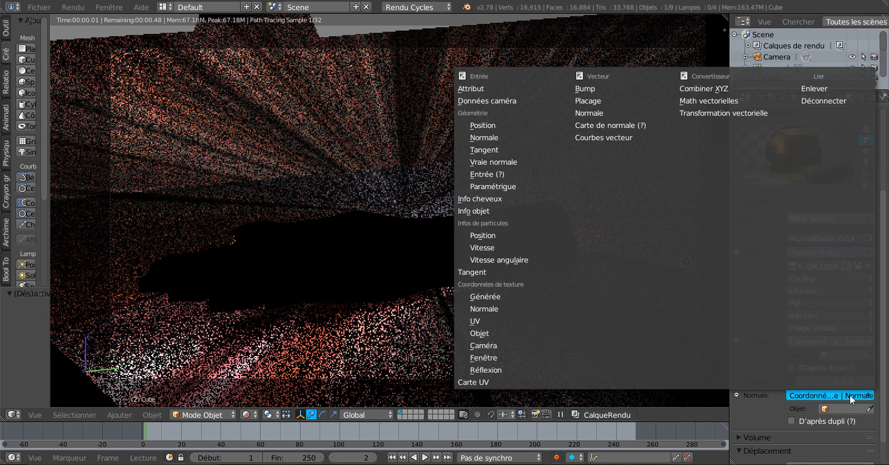
left_click(816, 88)
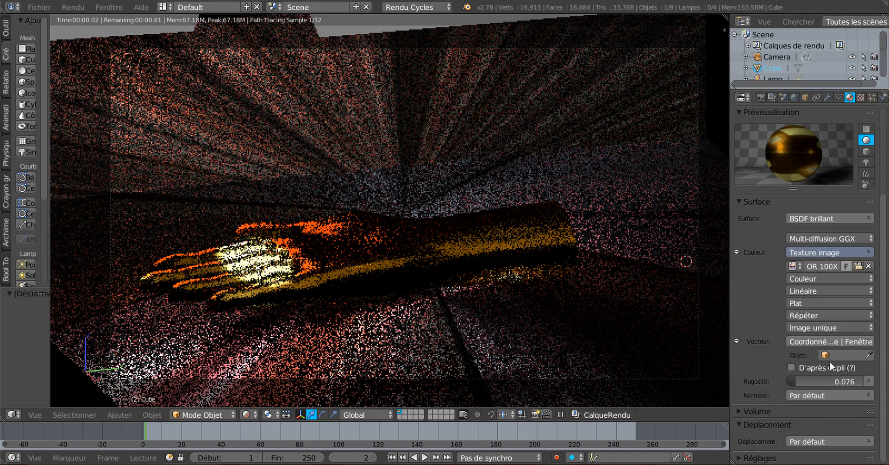
Set the gold image's vector to the Normale vector node and raise the hand shader's roughness to 0.238
left_click(839, 341)
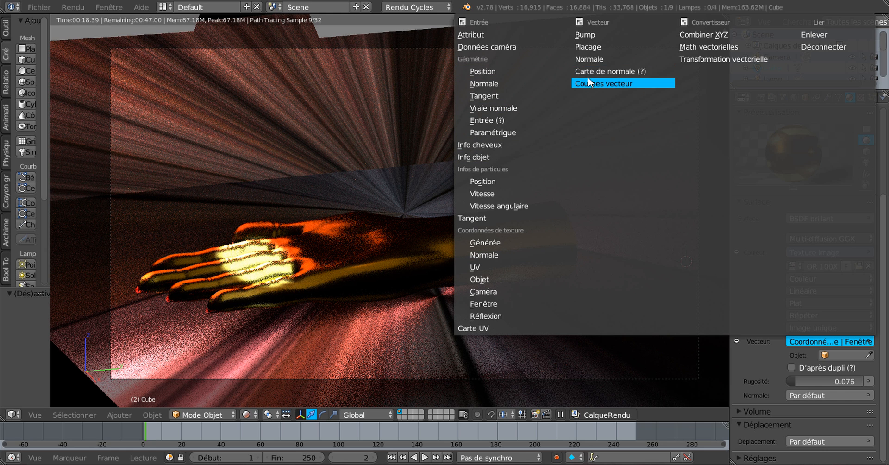
left_click(585, 56)
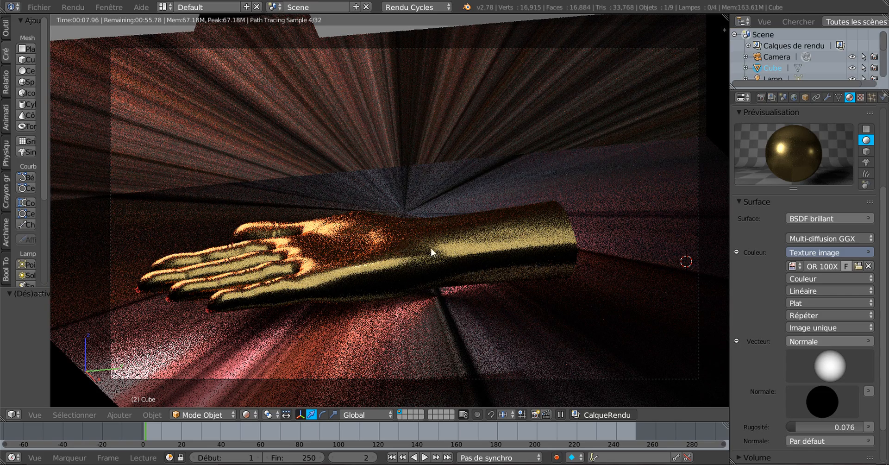
scroll(756, 370, "down", 3)
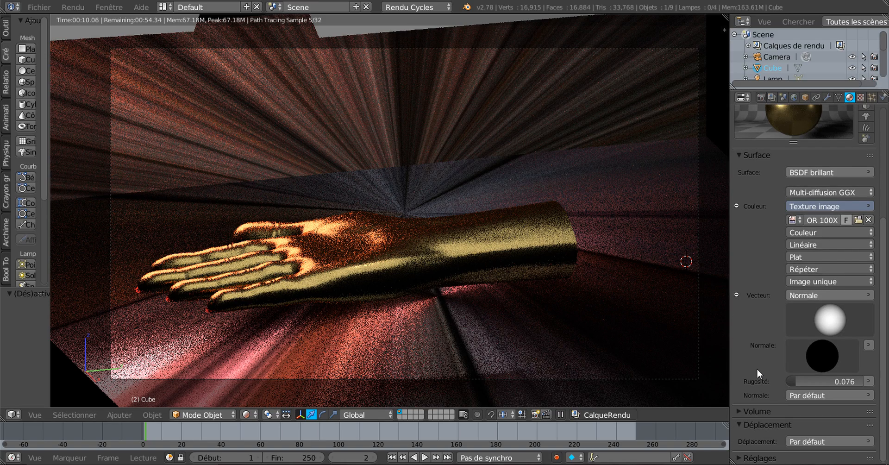
left_click_drag(793, 381, 806, 381)
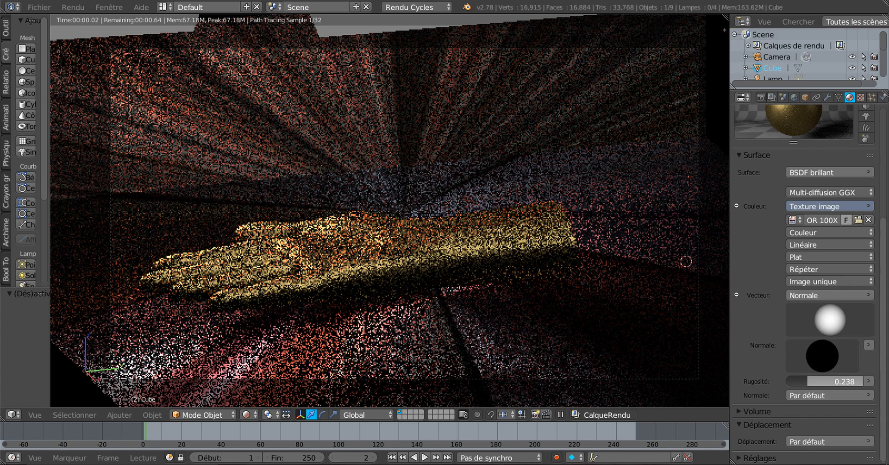
Adjust the direction of the Normale vector node so the hand takes on a brighter, lighter gold tone
scroll(882, 276, "up", 4)
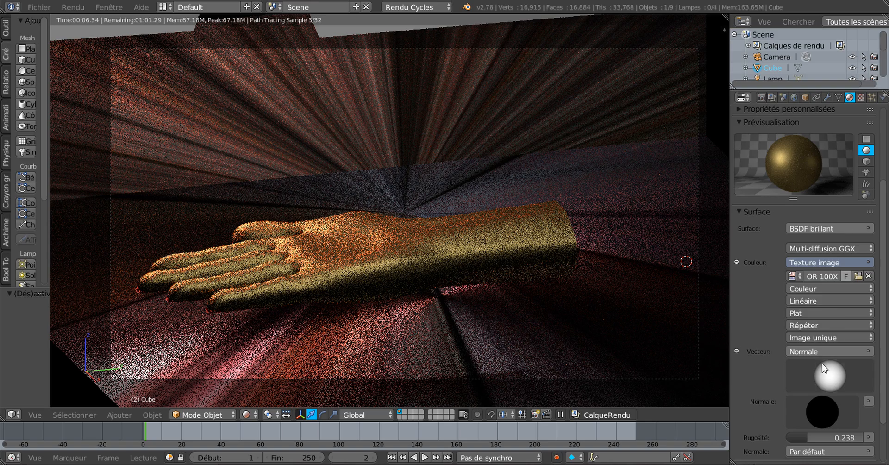
mouse_move(832, 376)
left_mouse_down()
mouse_move(813, 384)
mouse_move(861, 376)
mouse_move(794, 379)
mouse_move(863, 381)
mouse_move(790, 379)
mouse_move(851, 381)
mouse_move(802, 378)
mouse_move(845, 376)
left_mouse_up()
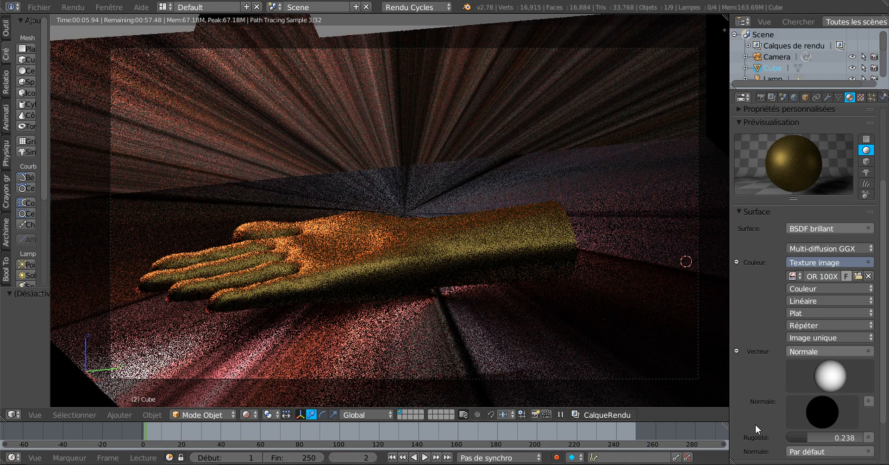
mouse_move(824, 417)
left_mouse_down()
mouse_move(839, 416)
mouse_move(791, 418)
mouse_move(818, 412)
left_mouse_up()
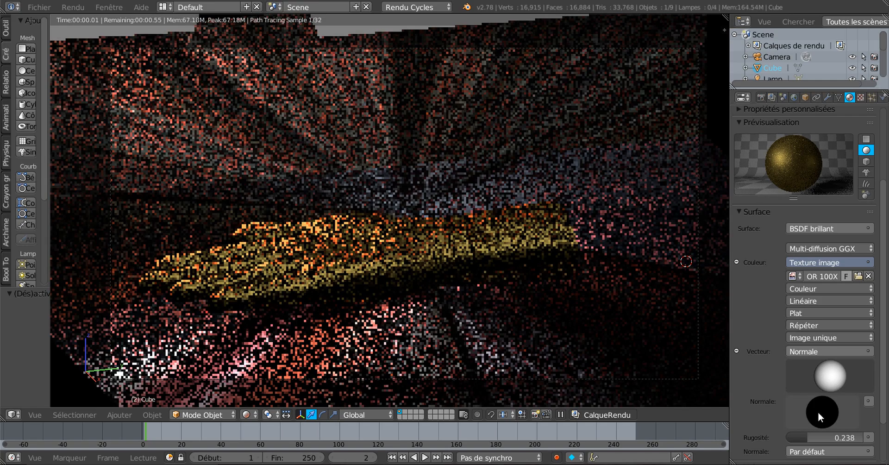
left_click_drag(831, 380, 853, 368)
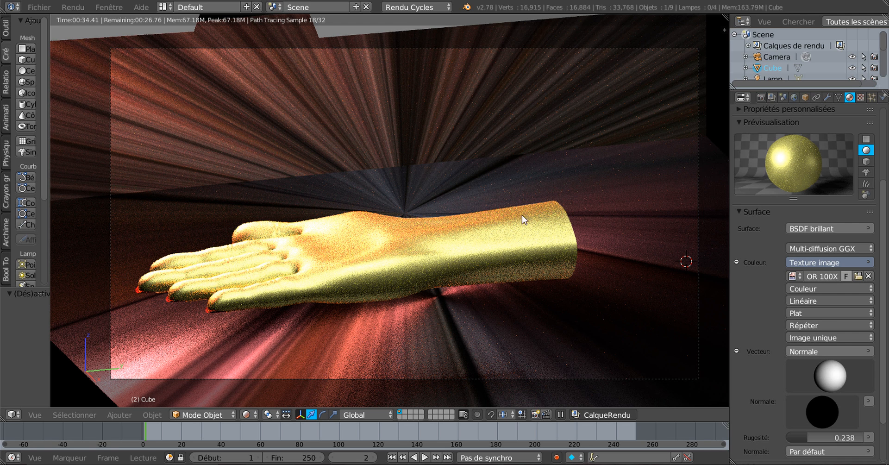
Reduce the render resolution percentage to 16% and render a small test image of the golden hand
left_click(760, 97)
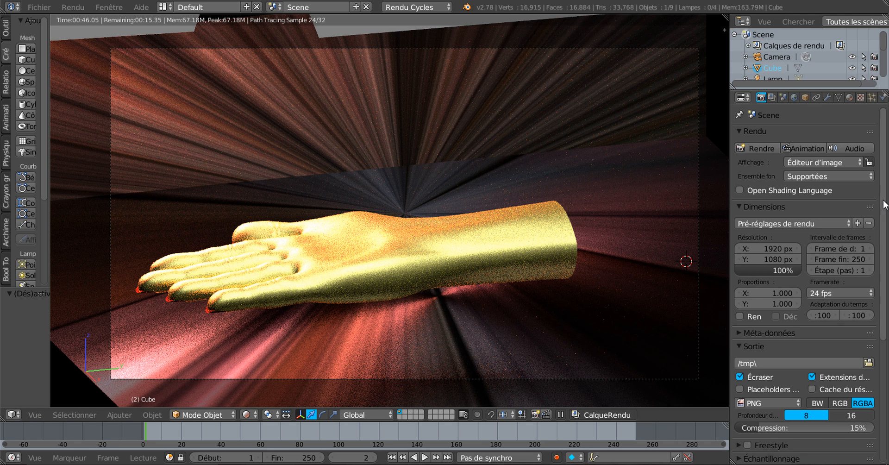
left_click_drag(883, 200, 886, 317)
scroll(766, 219, "up", 7)
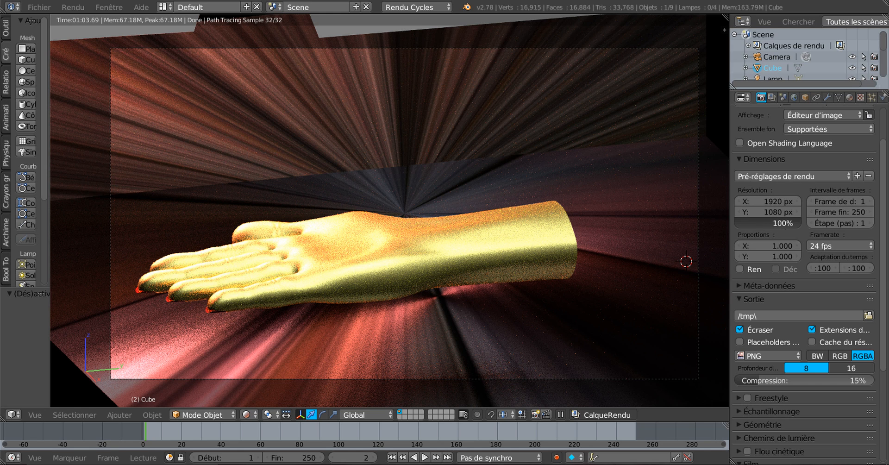
left_click_drag(783, 223, 750, 223)
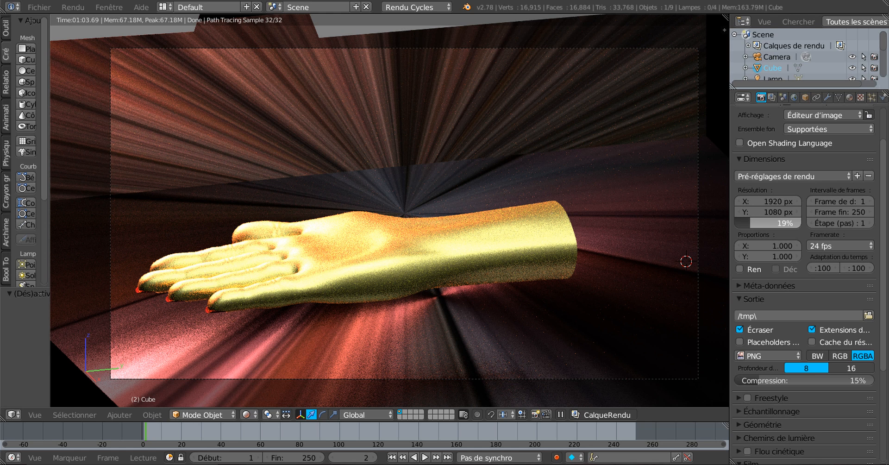
left_click_drag(749, 223, 748, 223)
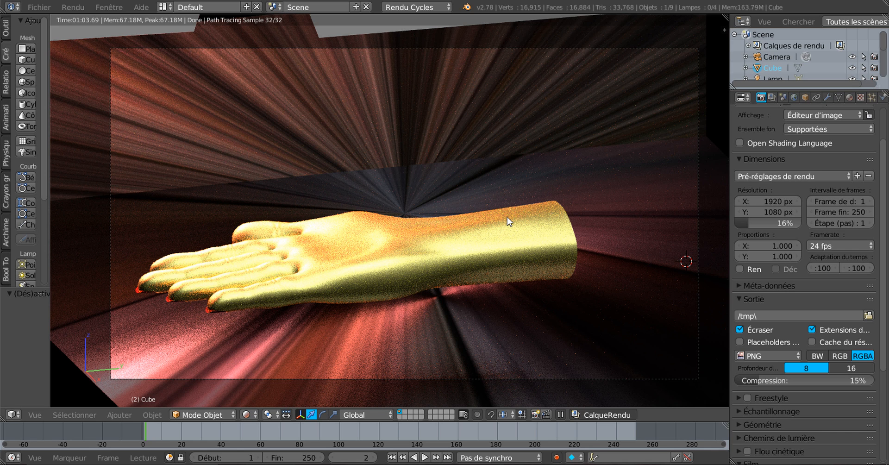
key("F12")
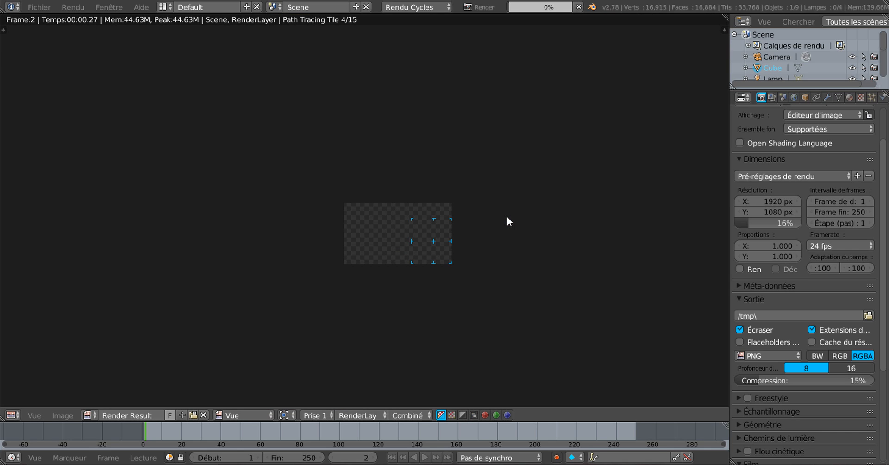
scroll(513, 220, "up", 3)
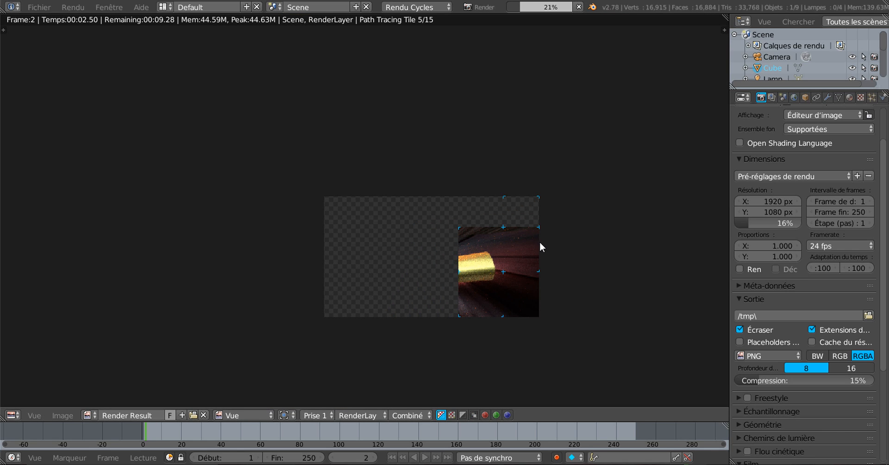
scroll(513, 220, "up", 3)
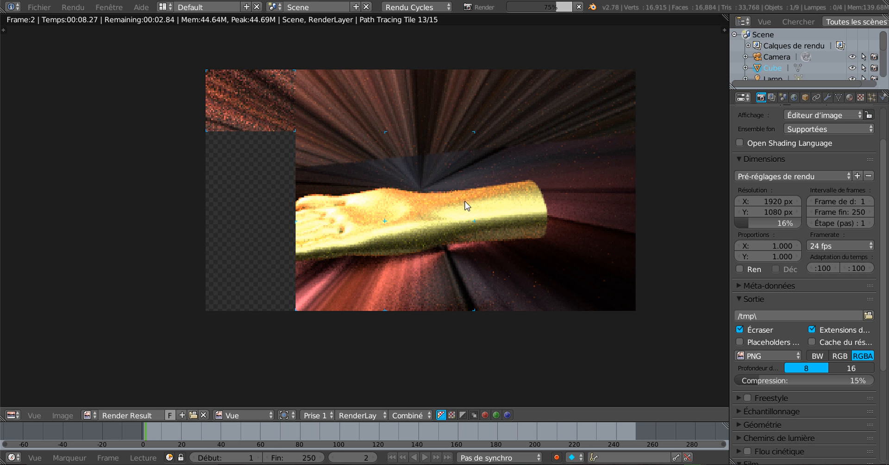
middle_click_drag(479, 204, 465, 209)
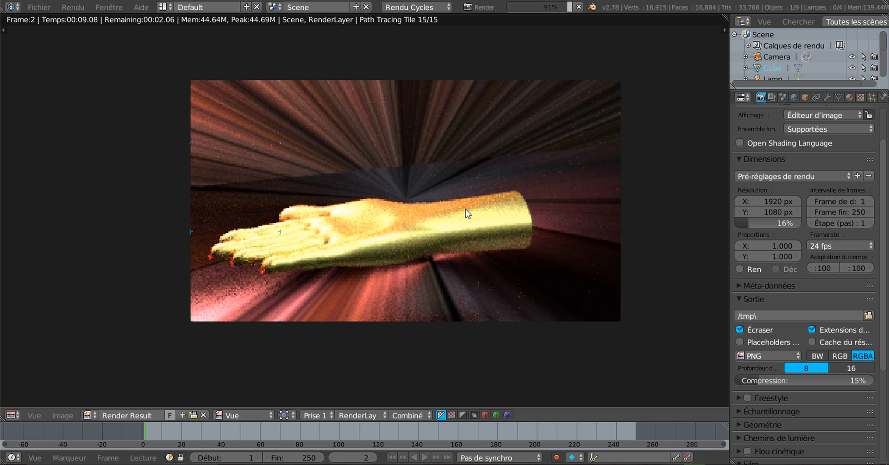
scroll(465, 209, "up", 1)
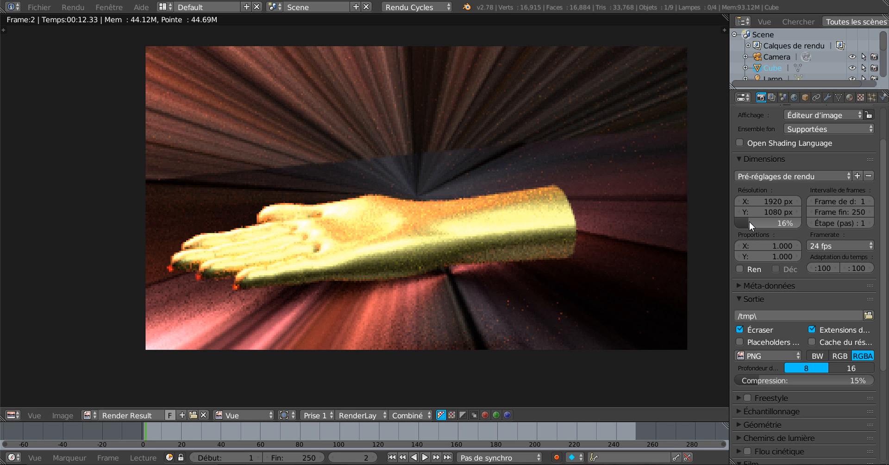
Raise the render resolution percentage to 53% and render the image again
left_click_drag(747, 223, 765, 223)
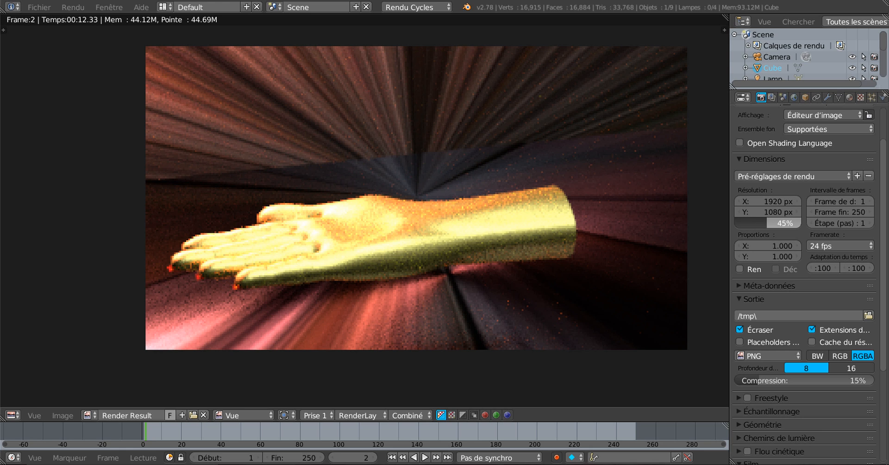
left_click_drag(764, 223, 773, 223)
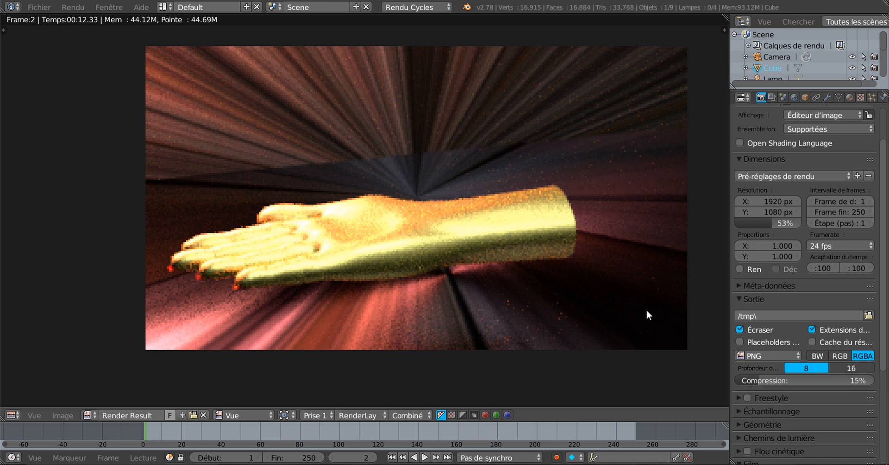
key("F12")
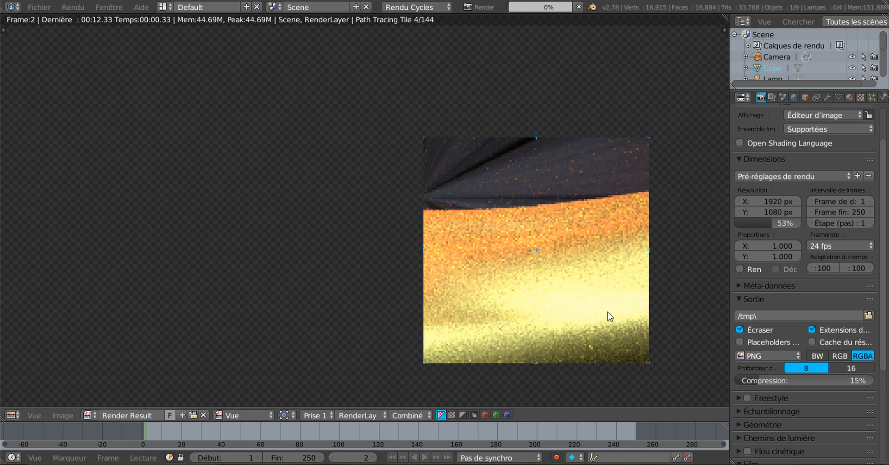
scroll(533, 301, "down", 2)
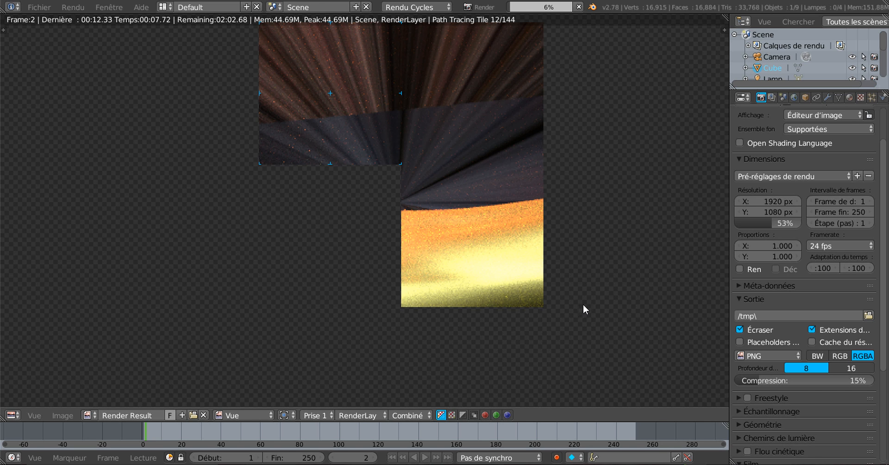
scroll(590, 304, "down", 2)
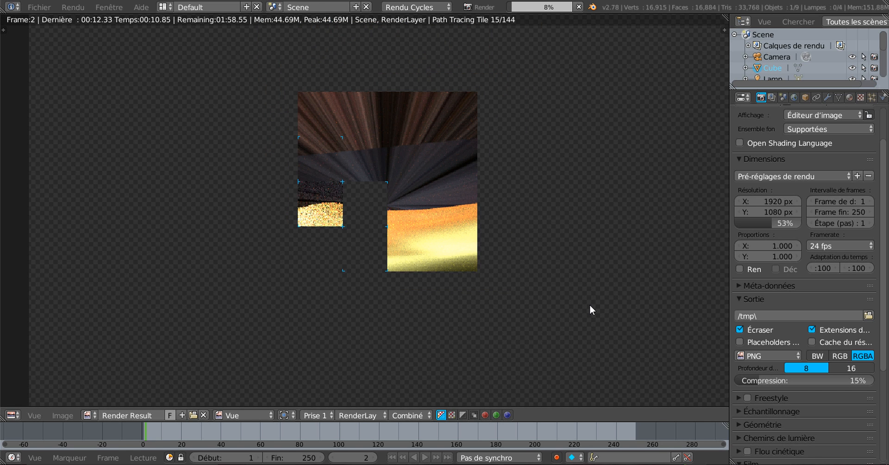
scroll(589, 304, "down", 1)
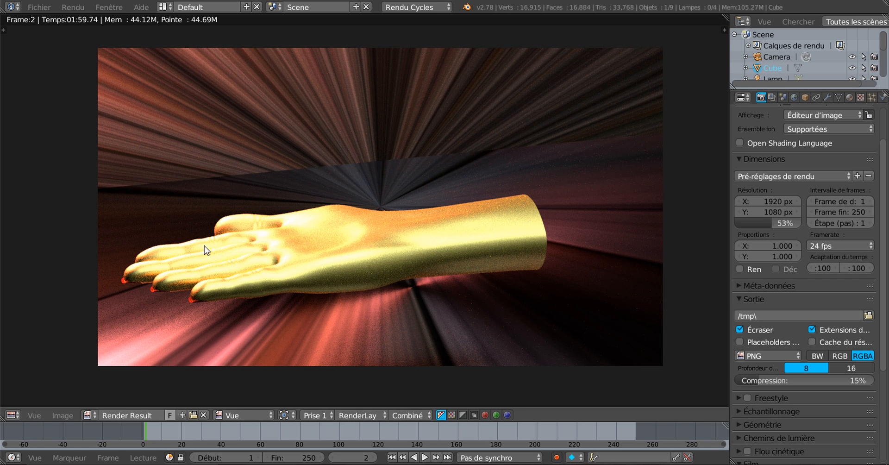
Keep PNG as the output file format and set its colour mode to RGB
left_click(768, 354)
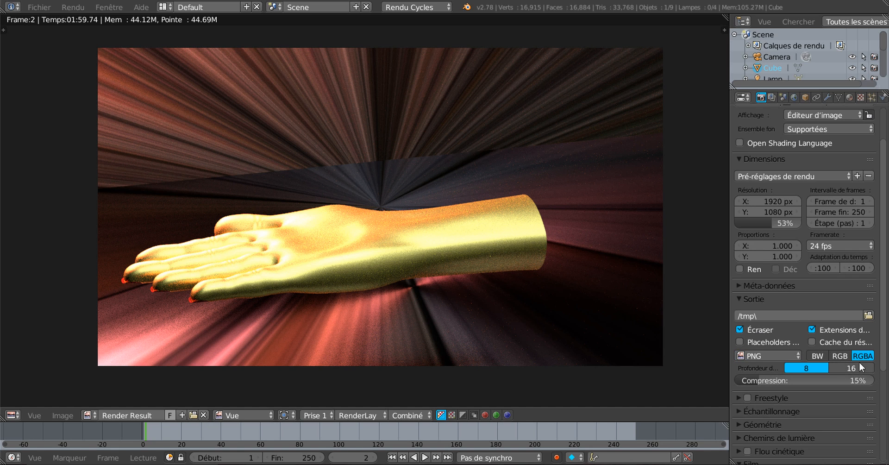
scroll(852, 329, "down", 3)
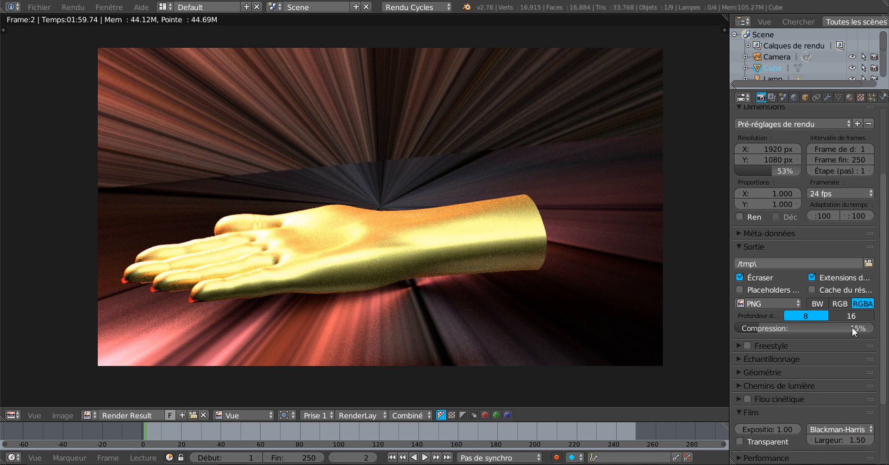
left_click(837, 304)
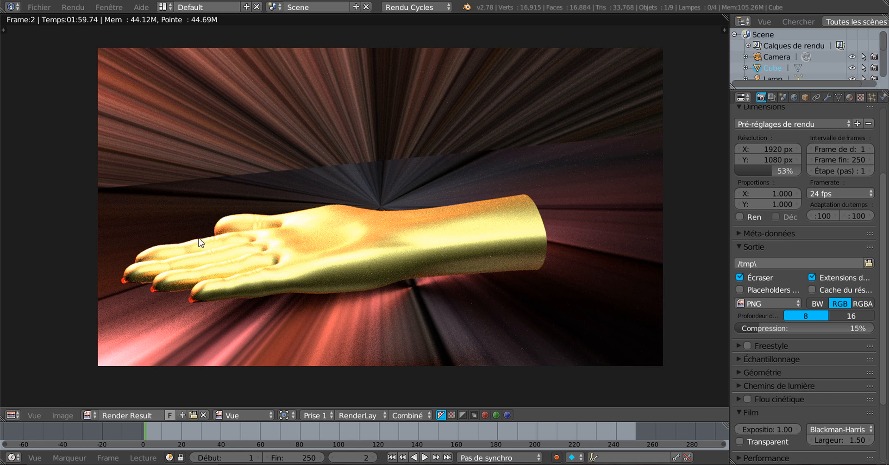
Prepare to save the rendered image as ppppp.png on the Desktop, and cancel the save
left_click(62, 414)
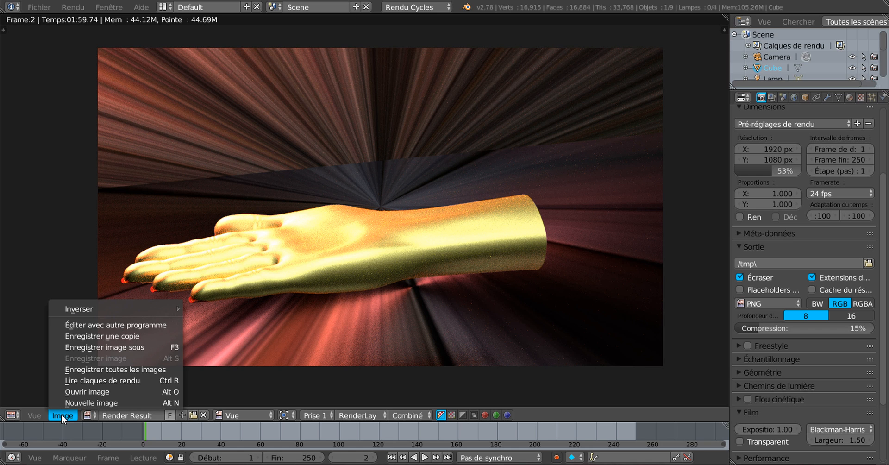
left_click(90, 347)
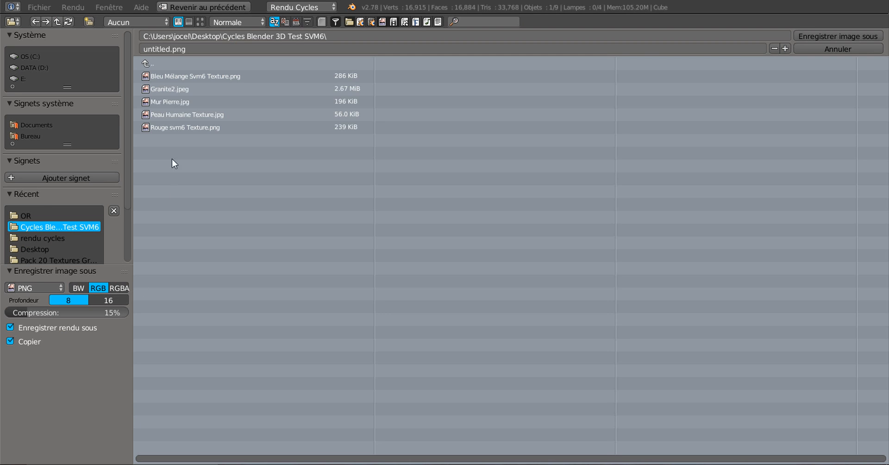
left_click(190, 48)
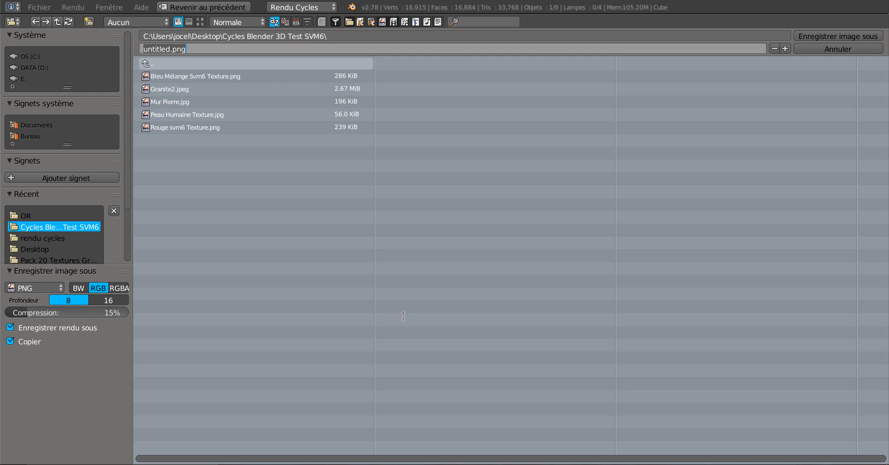
type("ppppp")
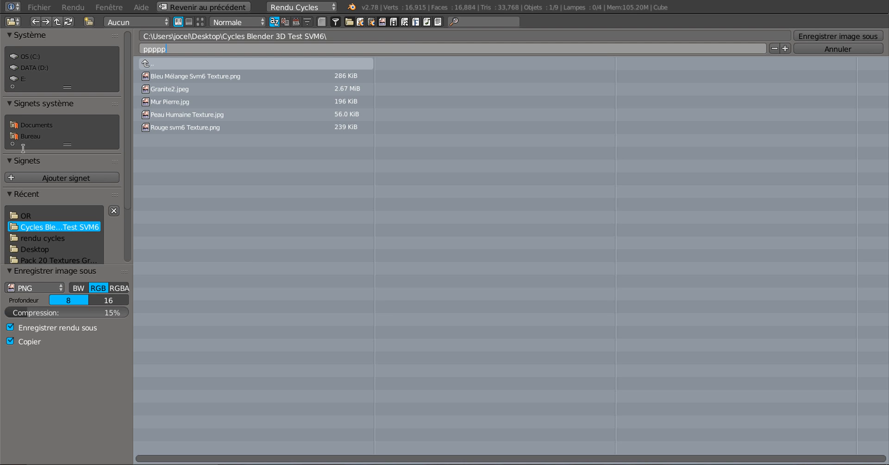
key("Return")
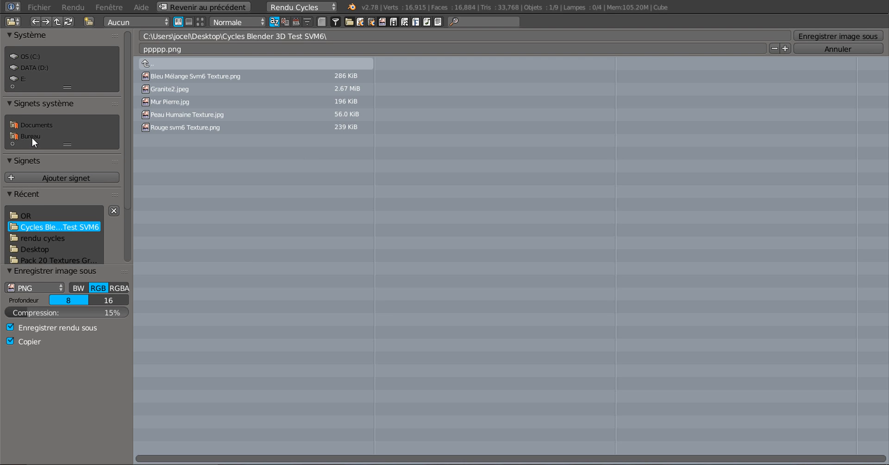
left_click(31, 134)
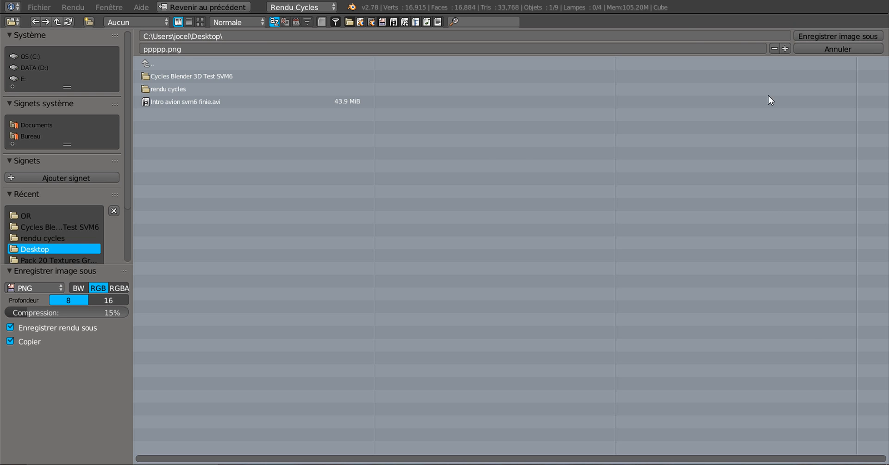
left_click(842, 46)
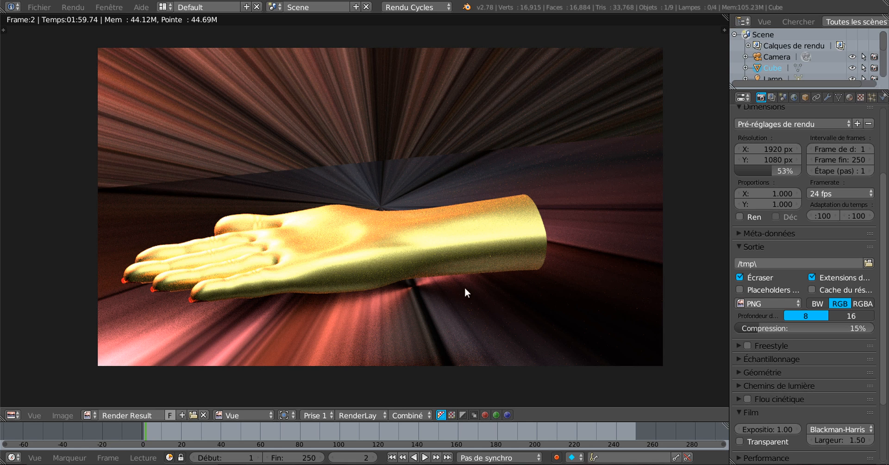
scroll(821, 343, "down", 3)
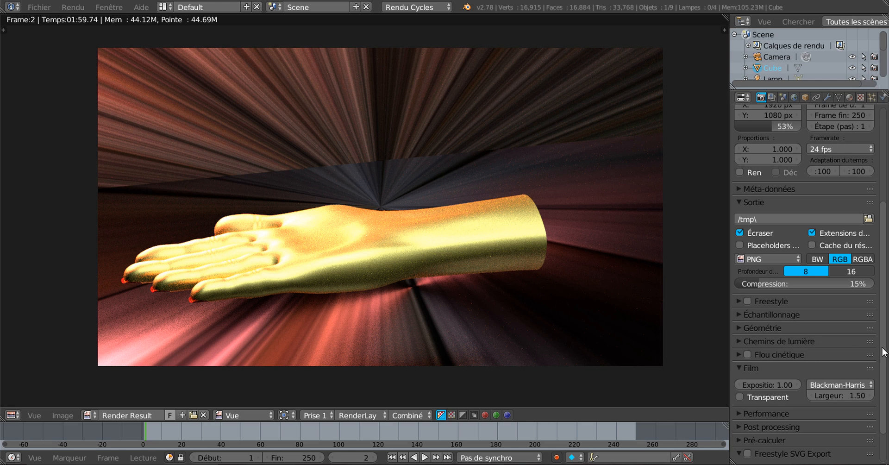
left_click_drag(878, 343, 881, 231)
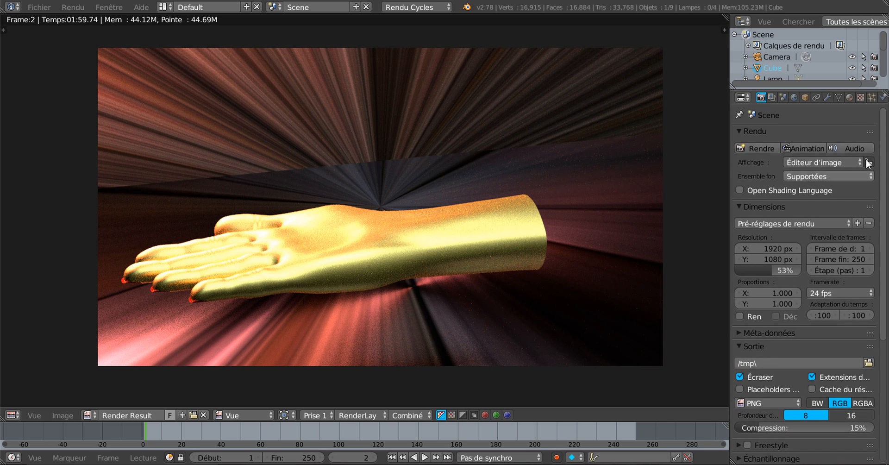
Show the hand's gold material settings and return from the rendered image to the 3D scene
left_click(850, 98)
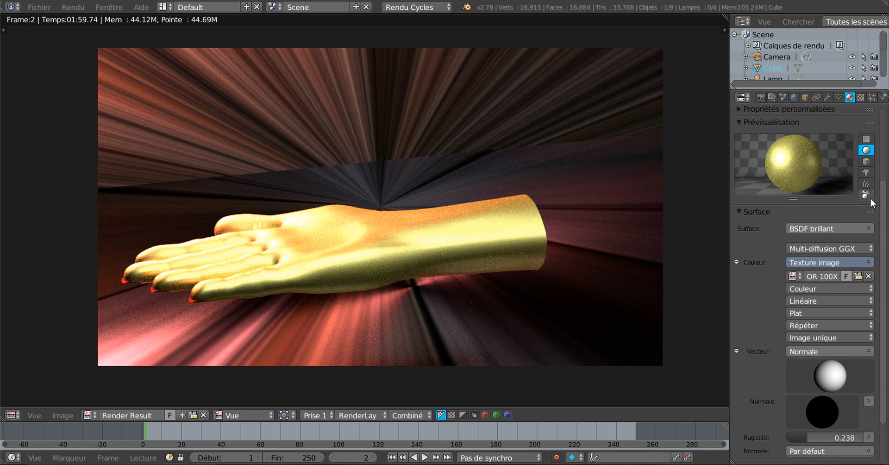
left_click_drag(884, 229, 887, 155)
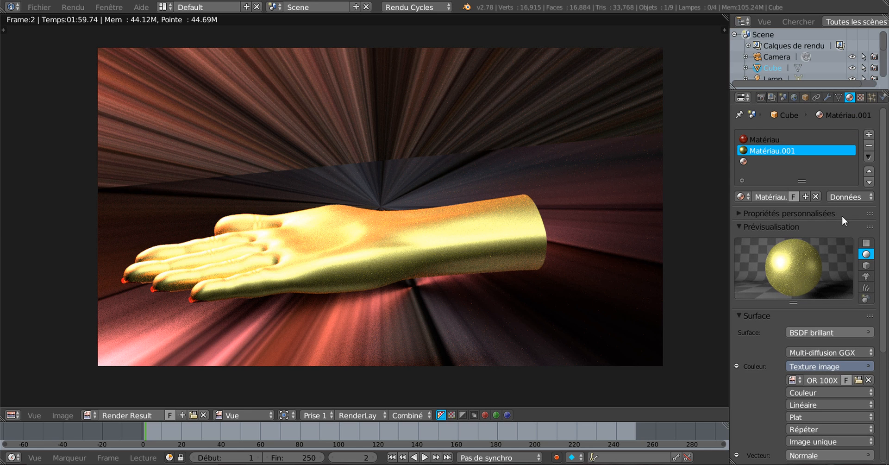
left_click(742, 210)
left_click(737, 214)
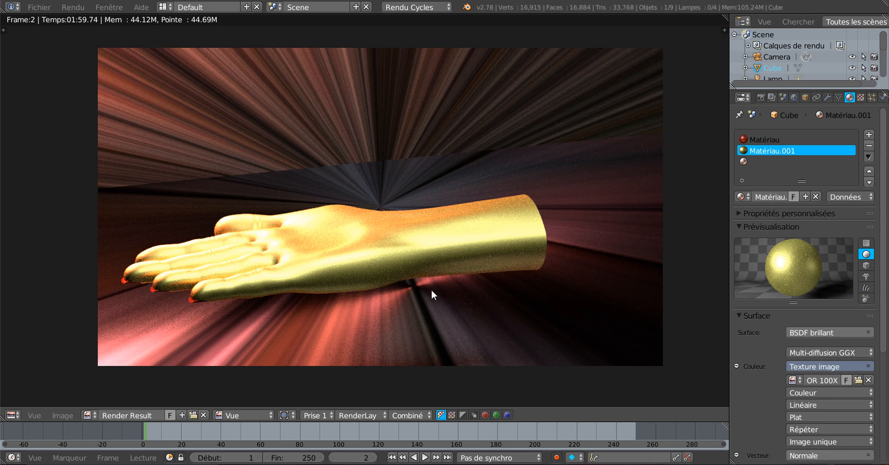
key("Escape")
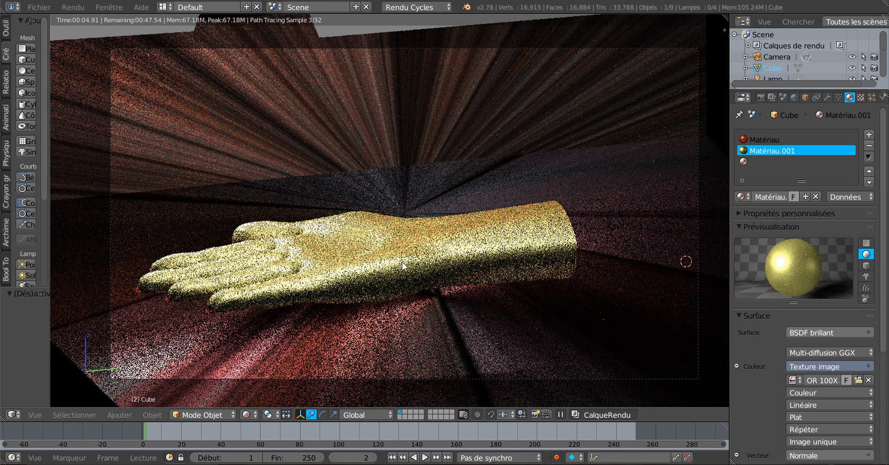
Select a red fingernail face on the hand mesh in Edit Mode to make its material Matériau active
middle_click_drag(346, 290, 378, 235)
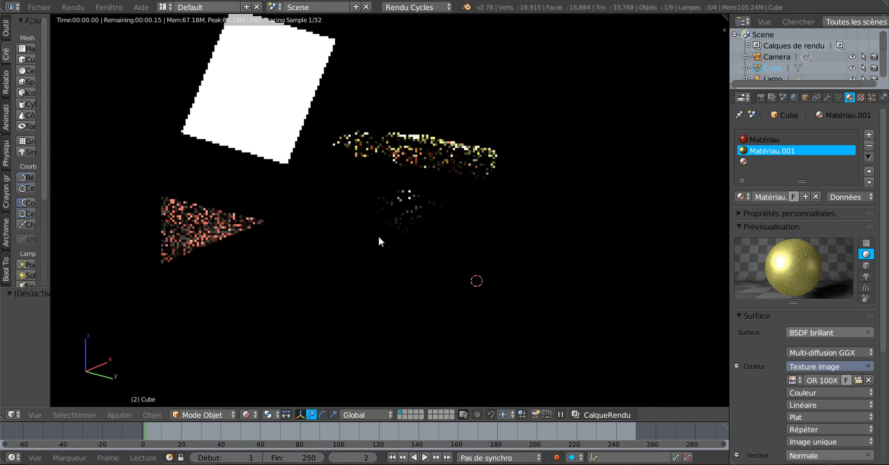
middle_click_drag(431, 155, 452, 239, "shift")
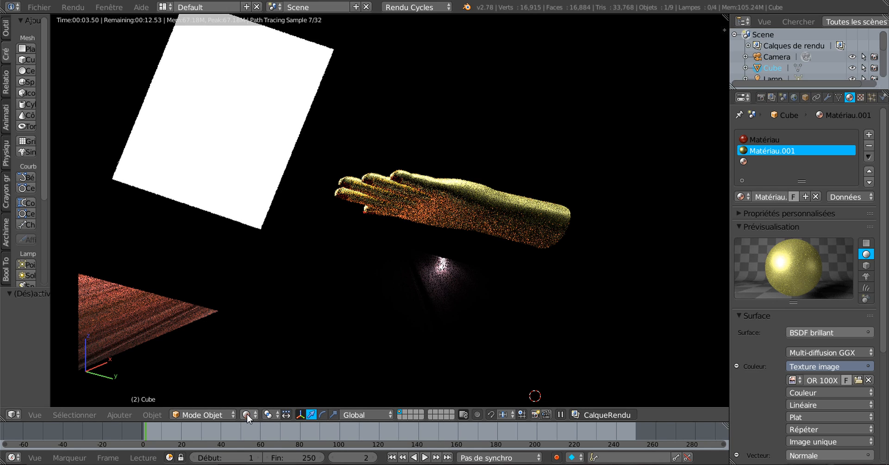
scroll(405, 207, "up", 5)
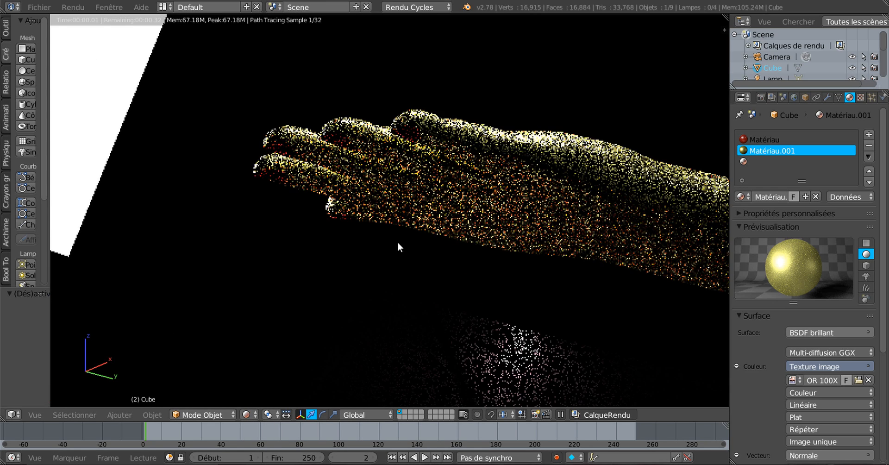
middle_click_drag(398, 242, 376, 306)
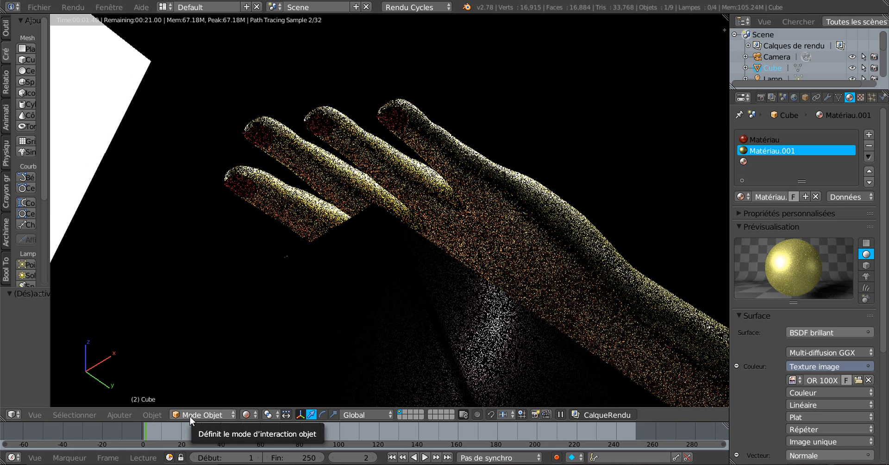
key("Tab")
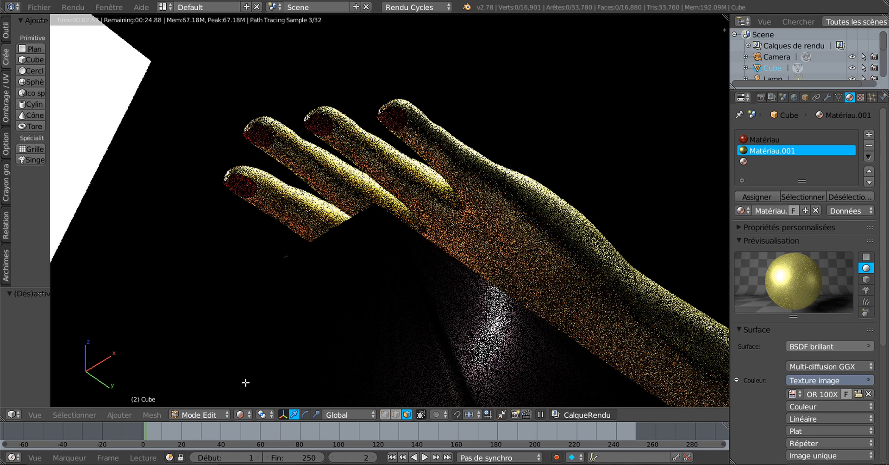
key("Tab")
right_click(496, 221)
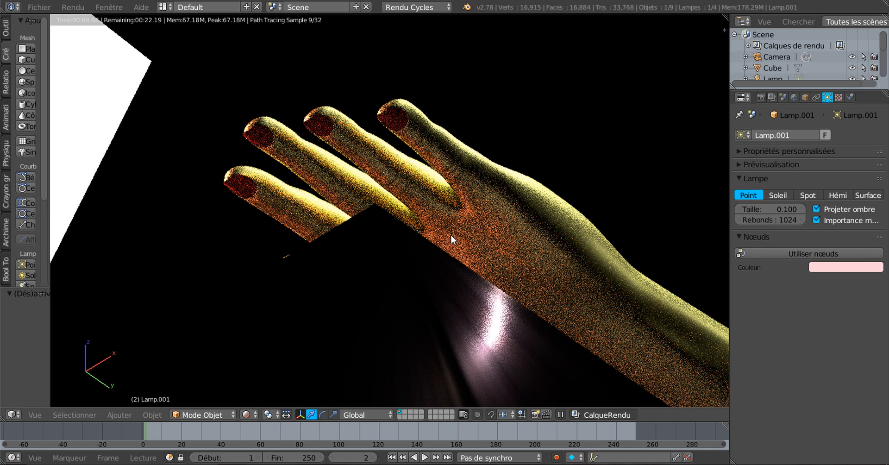
right_click(495, 204)
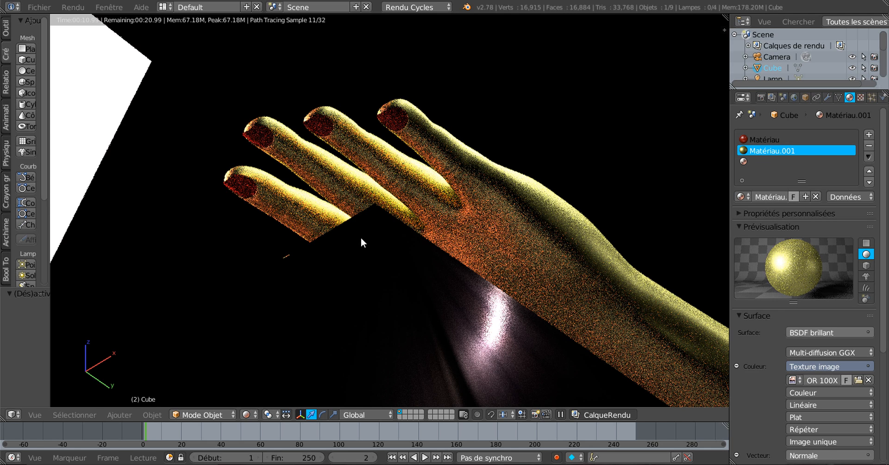
key("Tab")
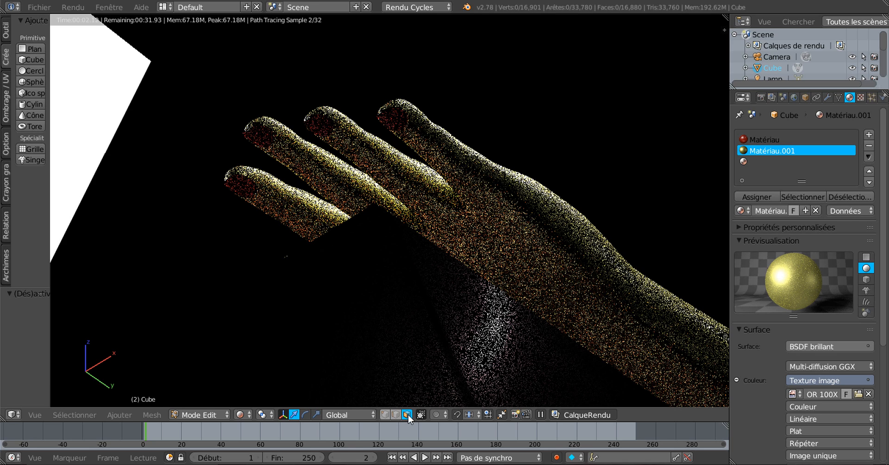
right_click(321, 125)
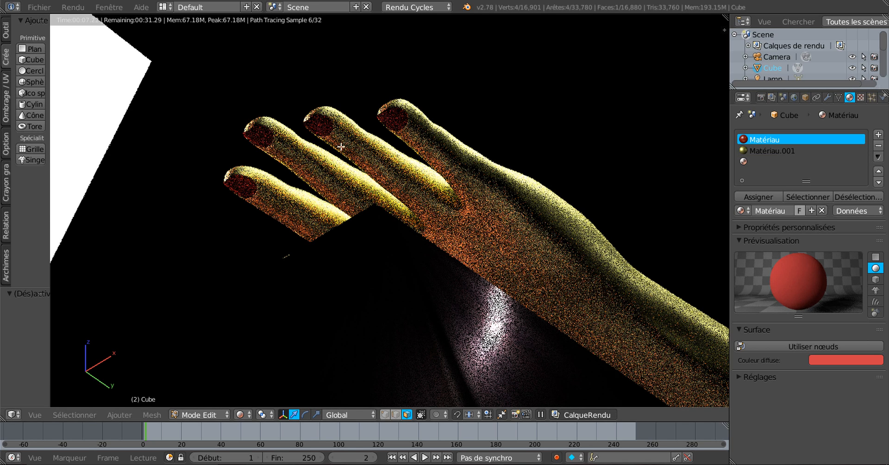
Enable nodes for the red nail material and make its surface a BSDF brillant shader with roughness 0.138
scroll(378, 127, "up", 1)
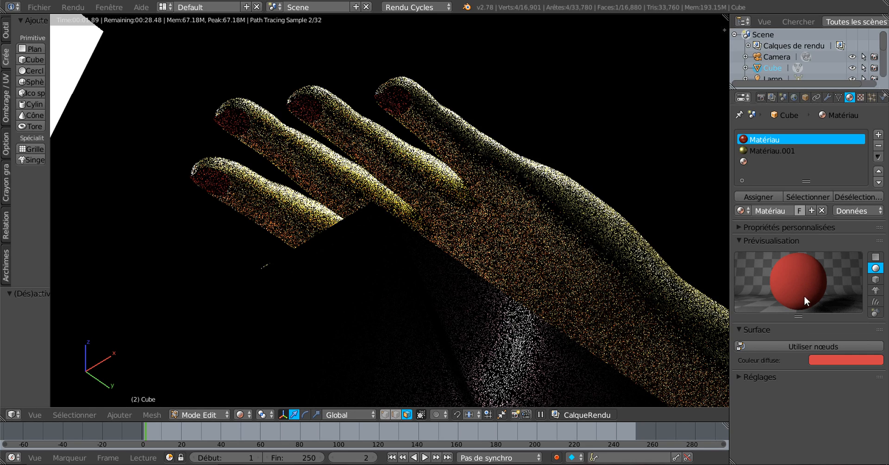
left_click(821, 346)
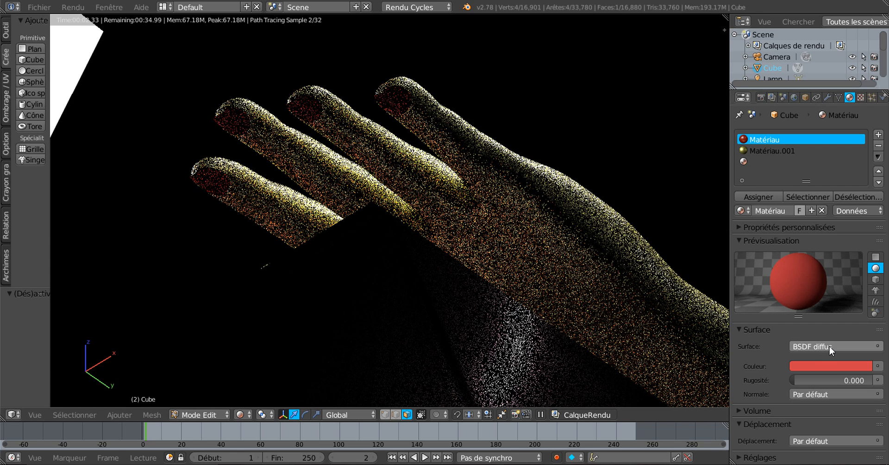
left_click(829, 347)
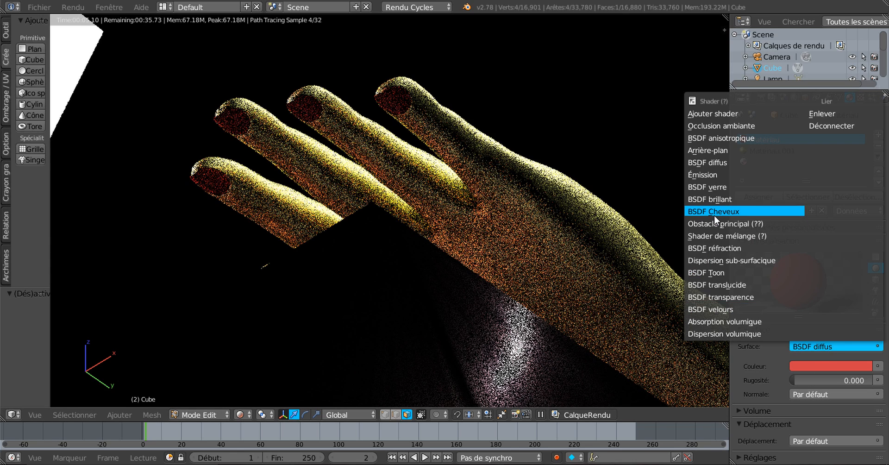
left_click(722, 198)
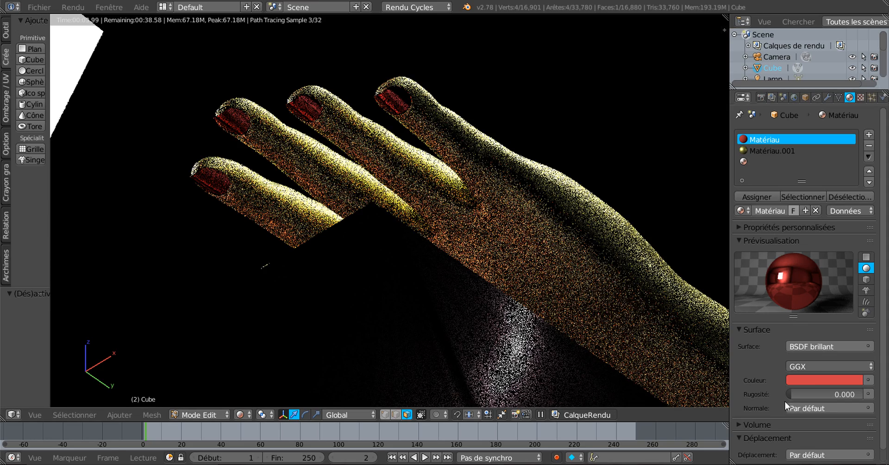
left_click_drag(792, 394, 804, 391)
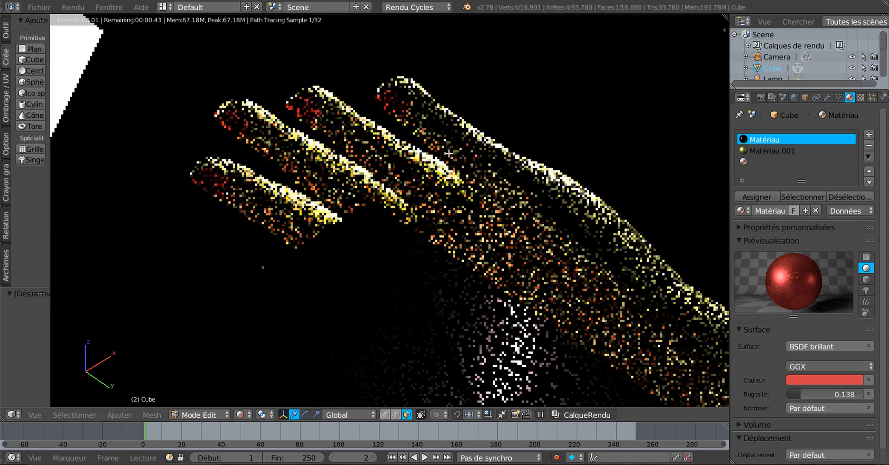
Move the emissive plane Plan.002 from above the backdrop to beside the hand, by about 13, 4.6 and -8.9 units
scroll(487, 216, "down", 6)
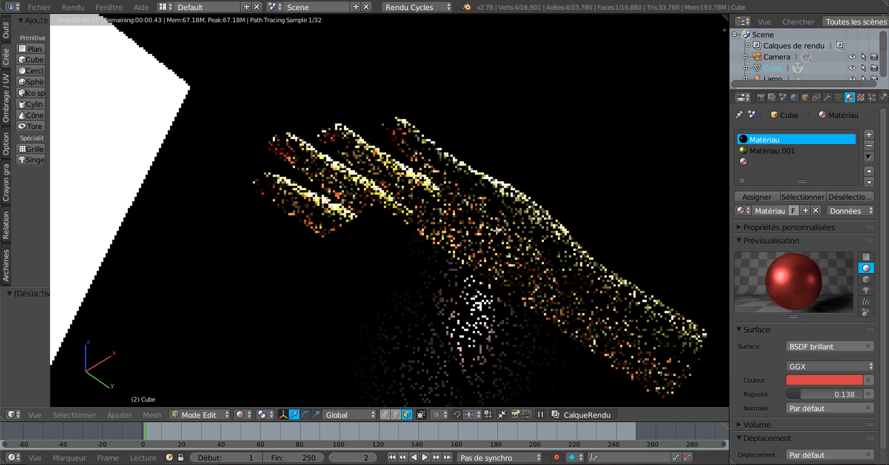
scroll(550, 240, "down", 5)
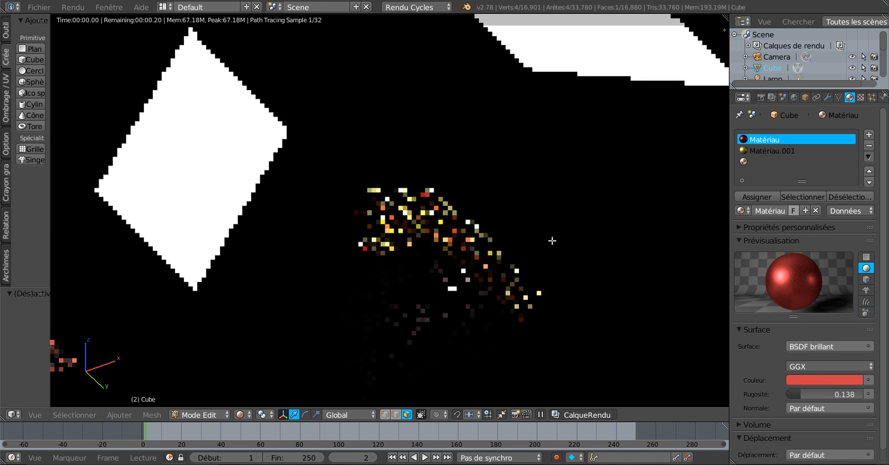
scroll(551, 256, "up", 6)
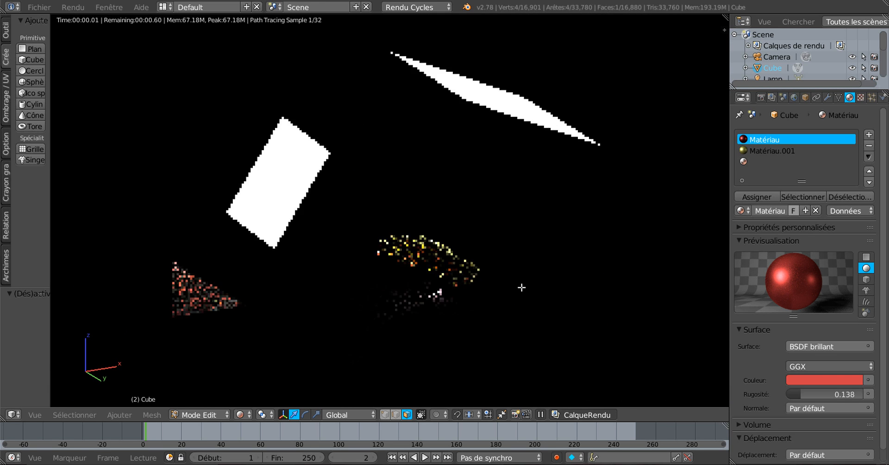
middle_click_drag(523, 284, 501, 297)
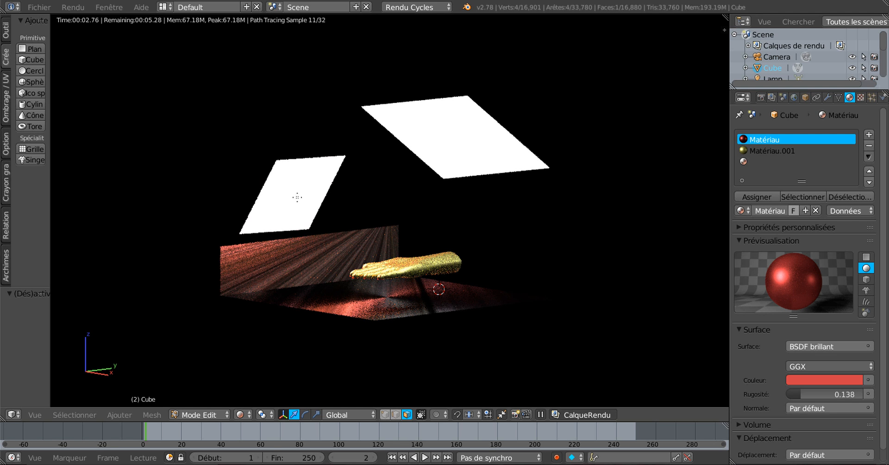
middle_click_drag(428, 225, 452, 230)
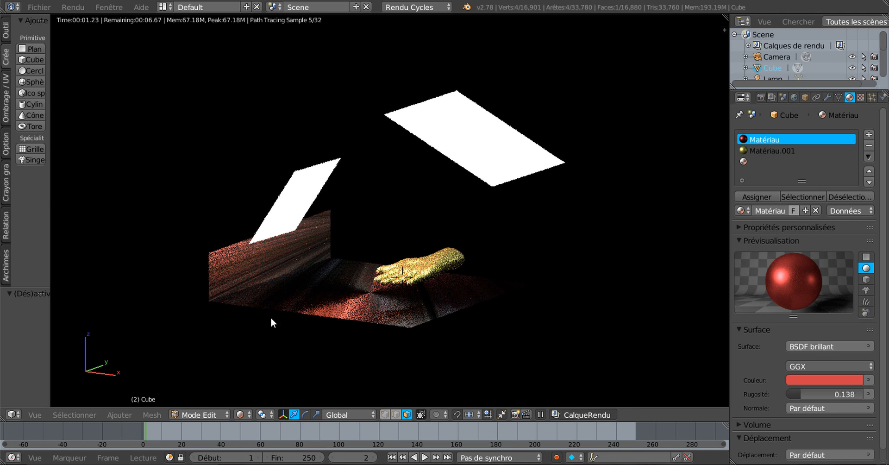
key("Tab")
right_click(295, 207)
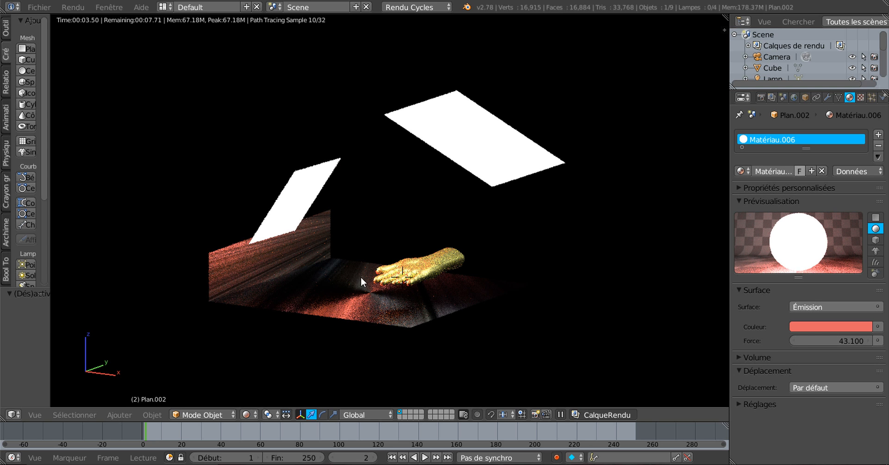
key("g")
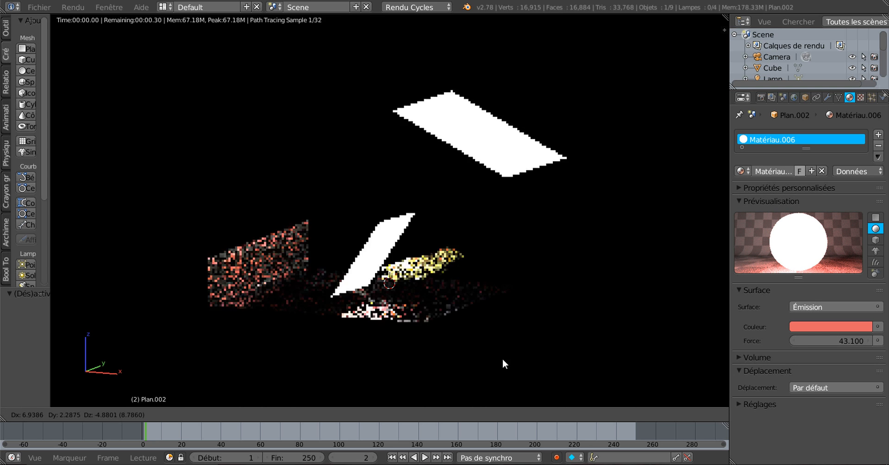
left_click(560, 395)
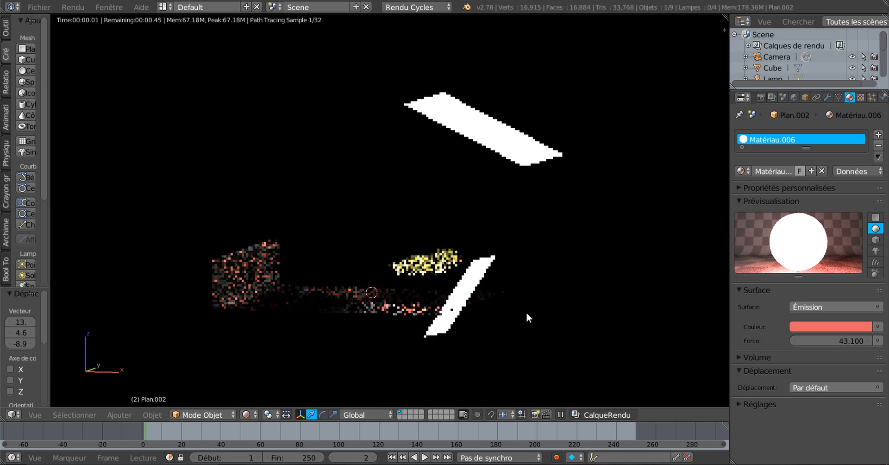
Reselect the hand, return to editing its mesh, and set the red nail material's roughness to 0.062
middle_click_drag(532, 324, 489, 274)
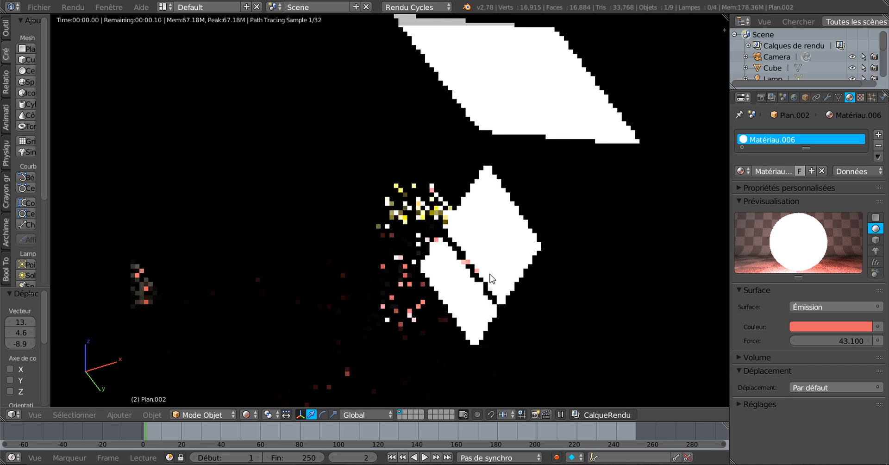
scroll(490, 277, "up", 5)
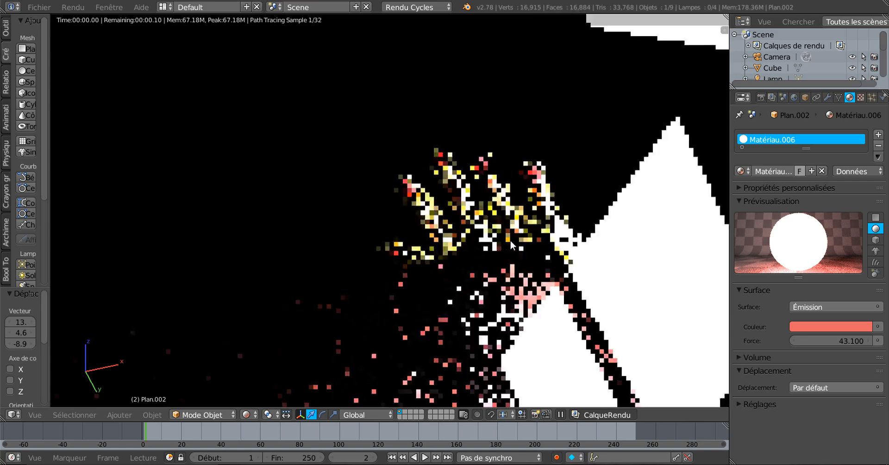
middle_click_drag(510, 239, 415, 219)
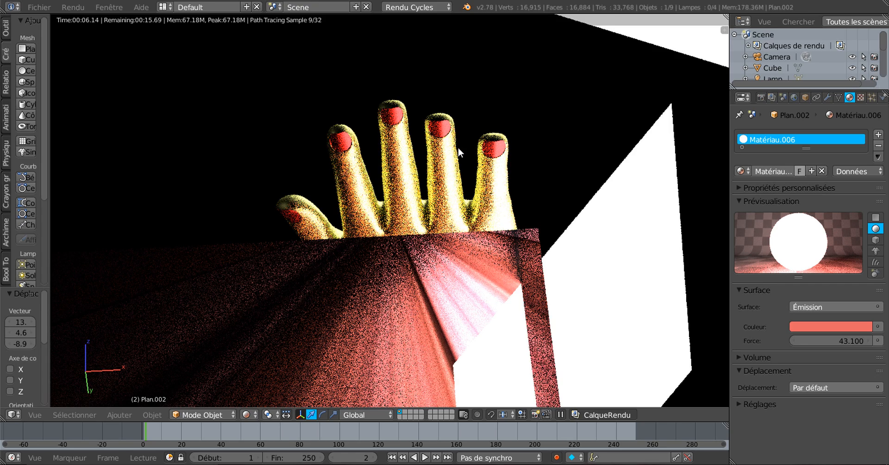
scroll(458, 153, "up", 3)
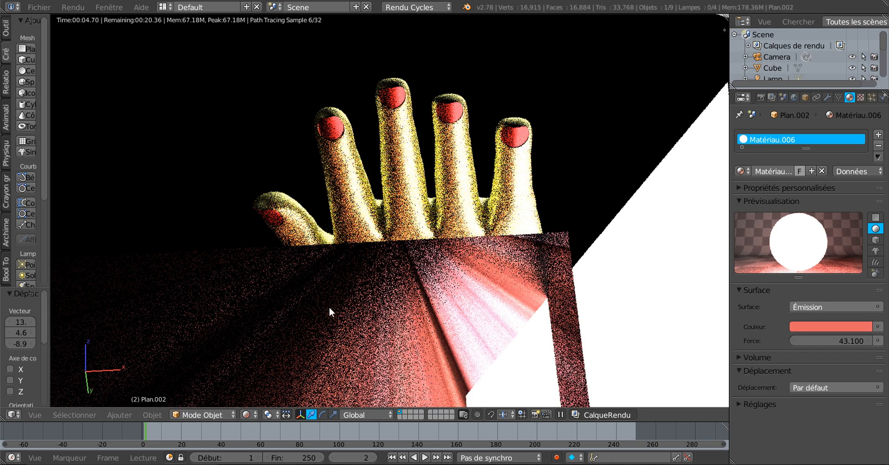
key("Tab")
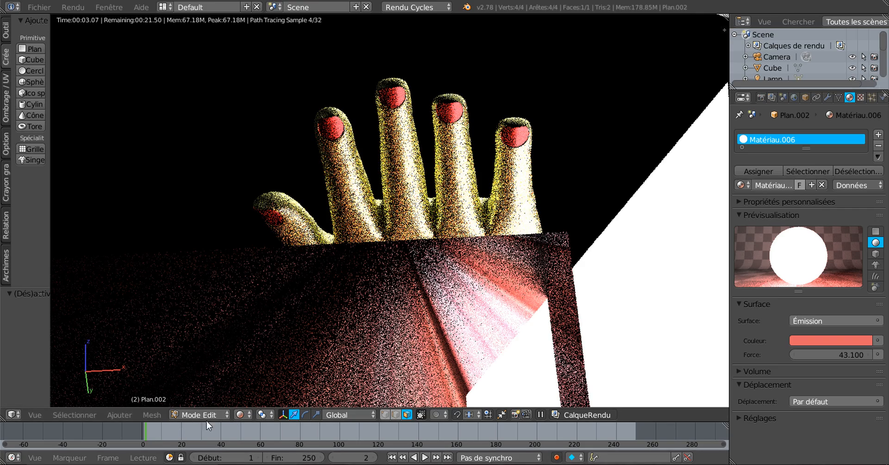
key("Tab")
right_click(183, 342)
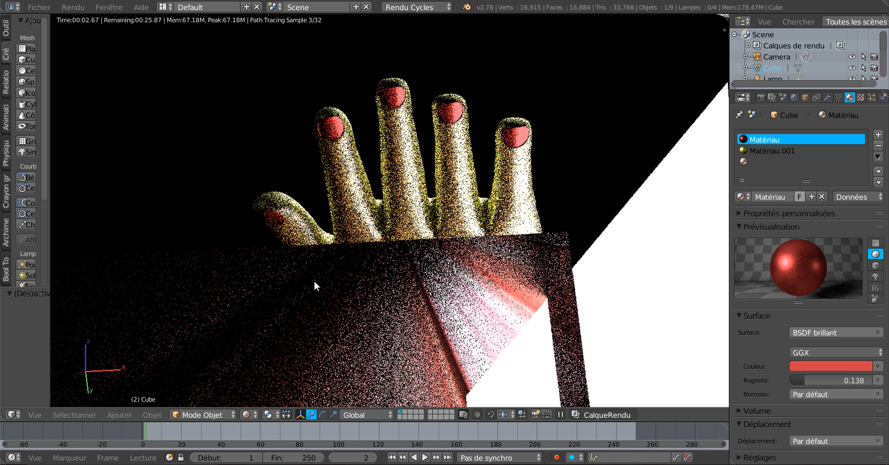
key("Tab")
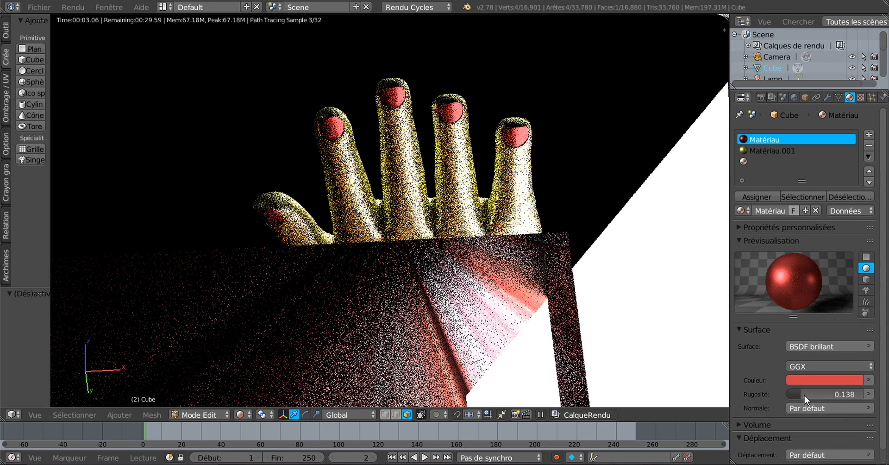
left_click_drag(801, 393, 796, 393)
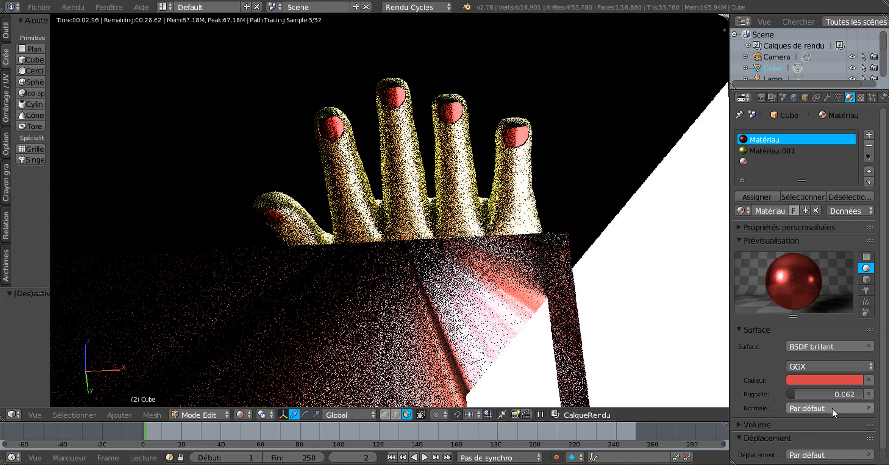
Try the texture coordinates Réflexion, Normale, Générée and Fenêtre in turn as the normal input of the red nail material
left_click(832, 409)
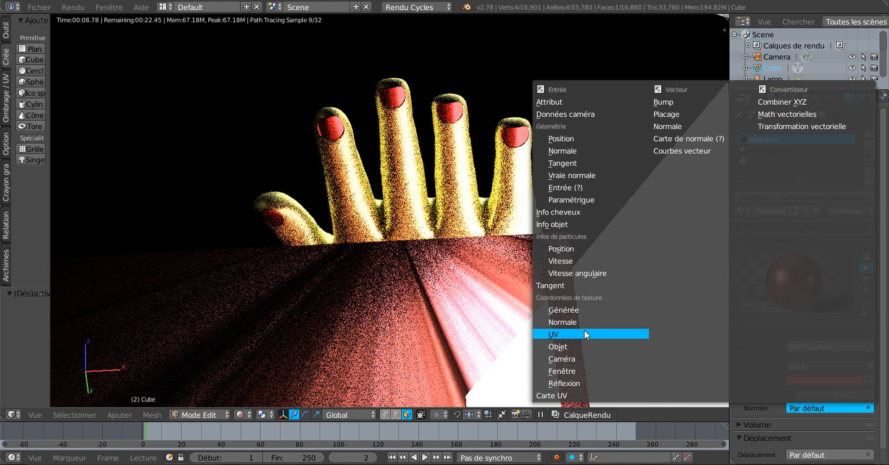
left_click(573, 382)
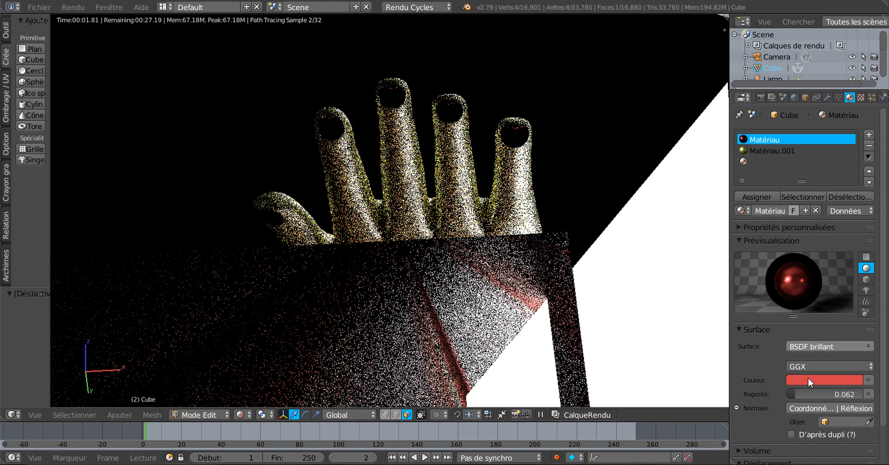
left_click(827, 406)
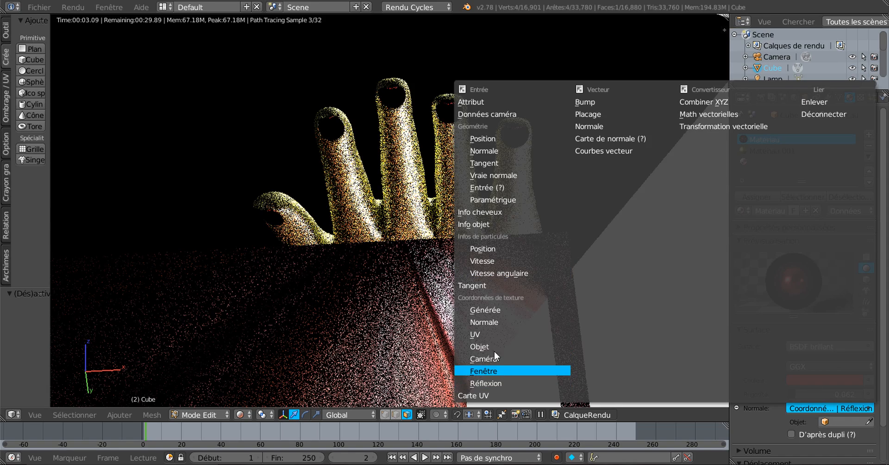
left_click(485, 321)
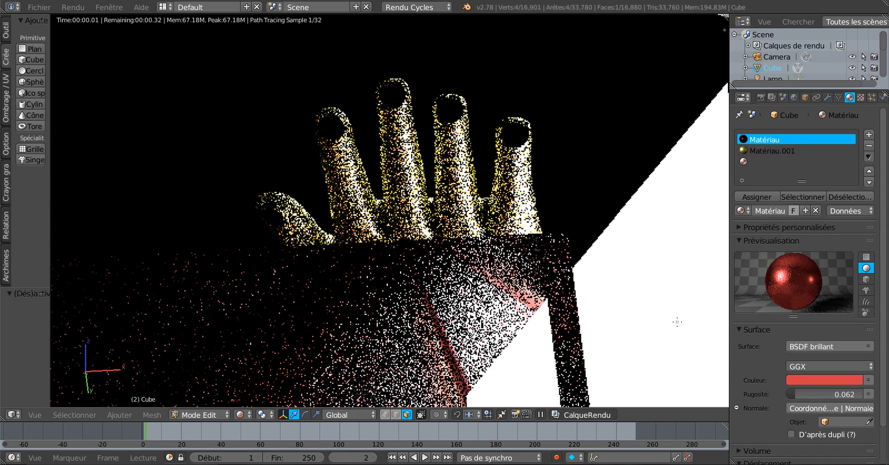
left_click(827, 407)
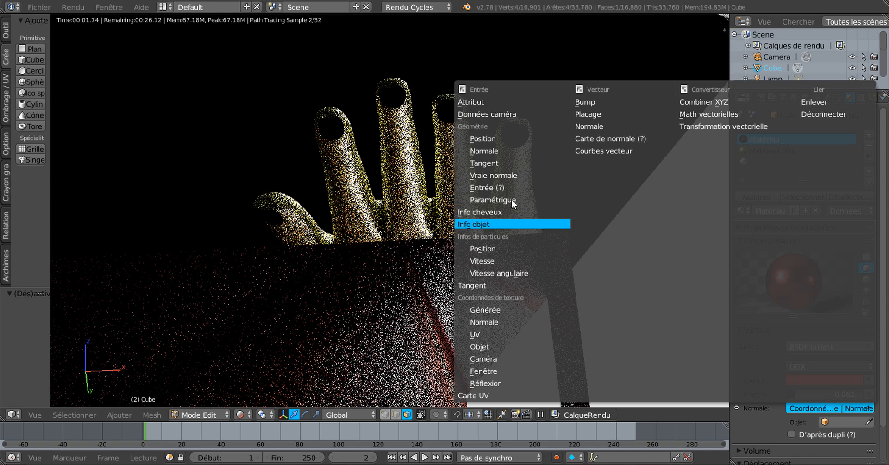
left_click(490, 309)
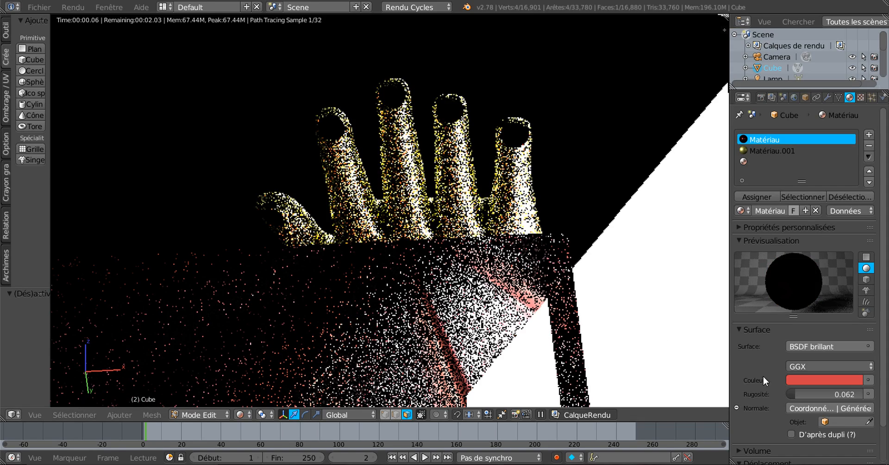
left_click(841, 408)
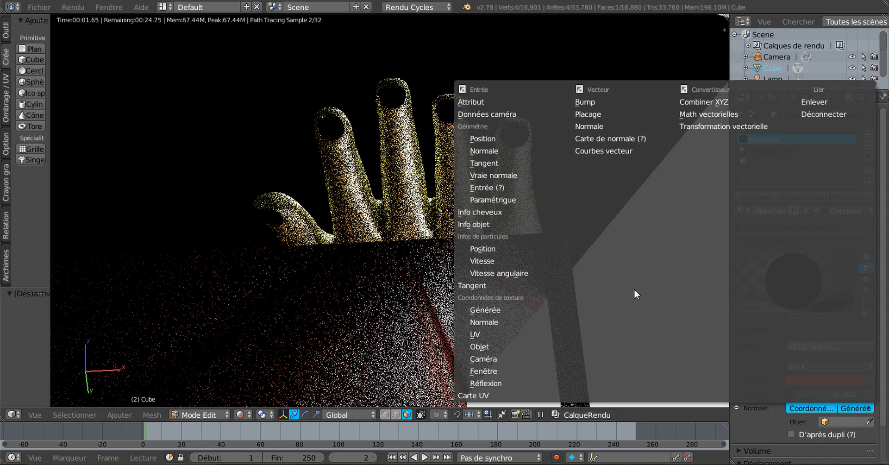
left_click(498, 370)
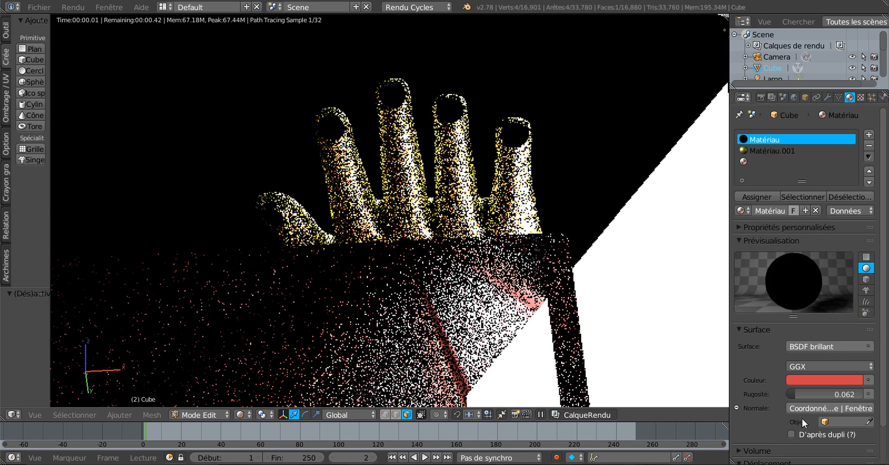
Remove the texture coordinate node from the nail material's normal input
left_click(835, 407)
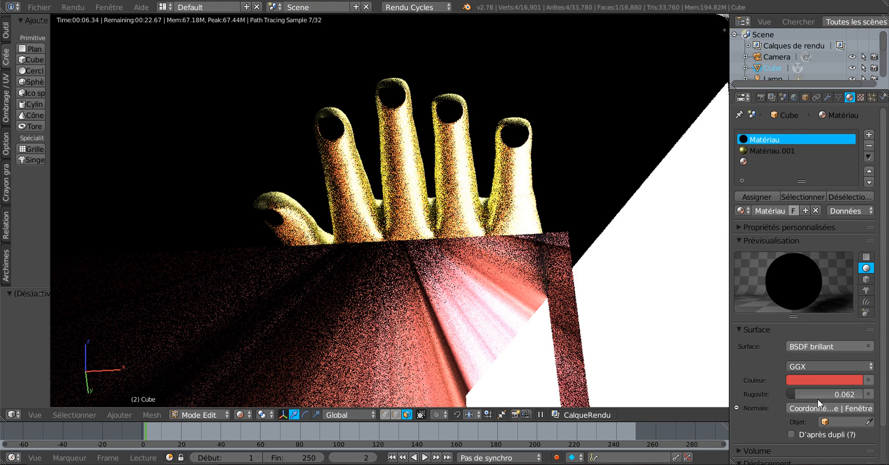
left_click(847, 406)
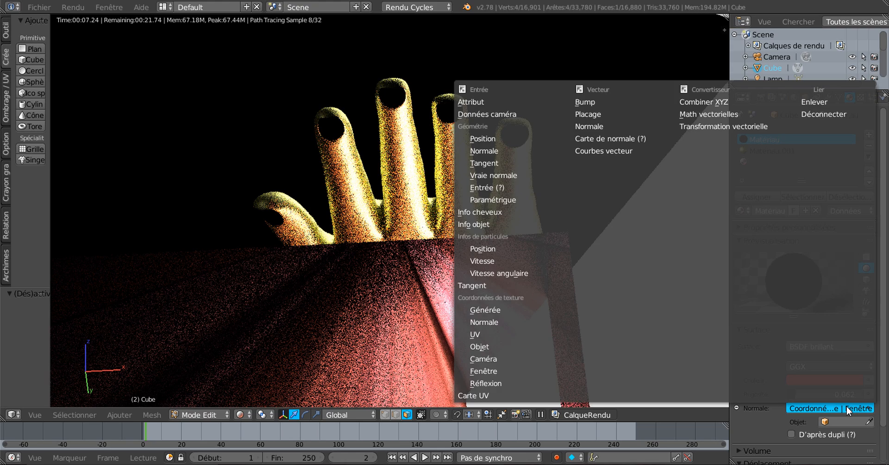
left_click(823, 102)
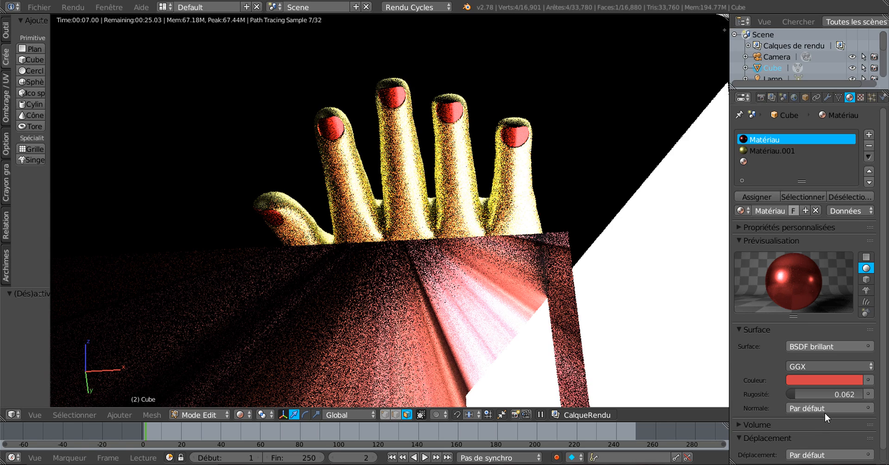
Try a Texture brique as the roughness input of the red nail material
left_click(869, 393)
scroll(556, 255, "up", 14)
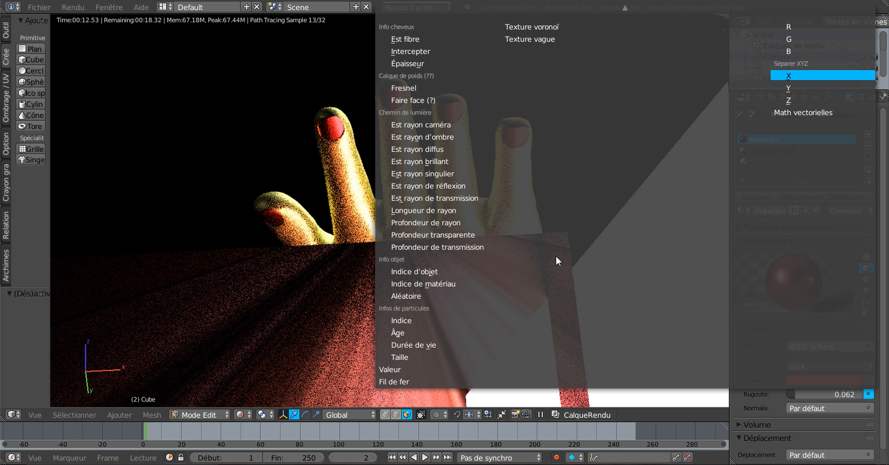
scroll(555, 255, "up", 3)
scroll(556, 255, "down", 16)
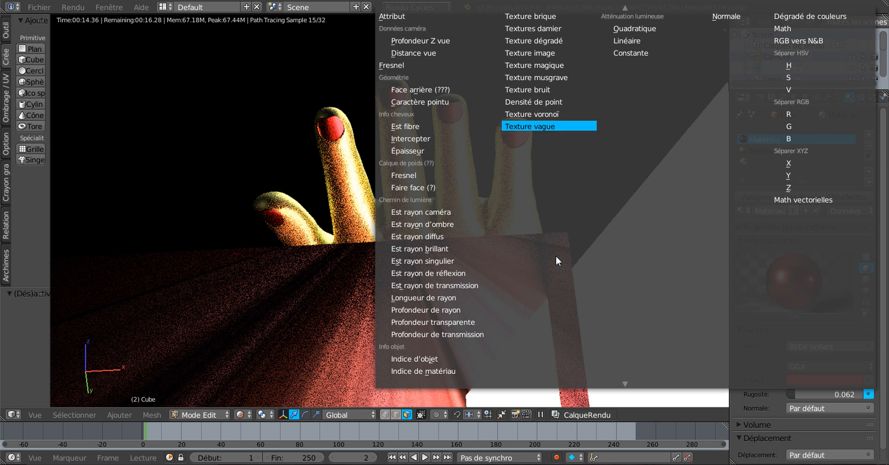
scroll(556, 256, "down", 8)
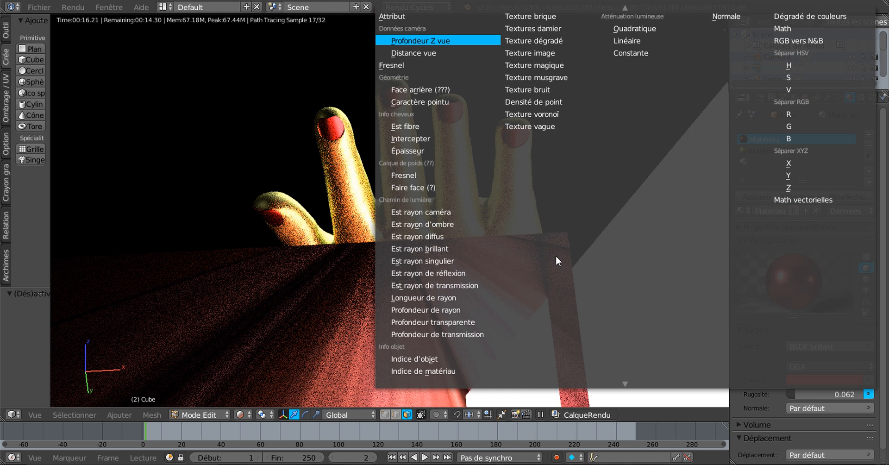
scroll(556, 255, "up", 5)
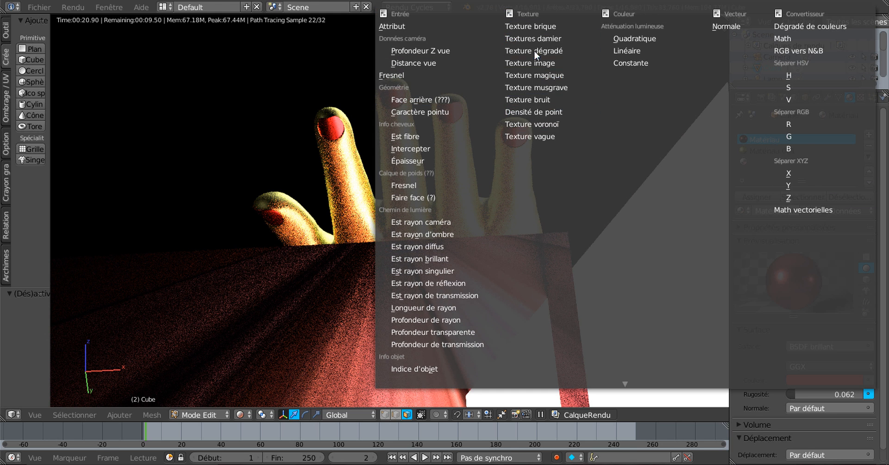
left_click(532, 27)
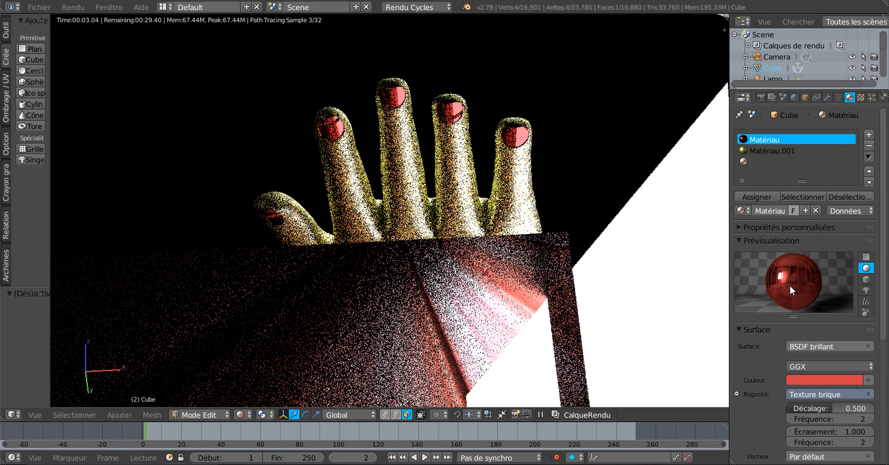
scroll(484, 141, "up", 1)
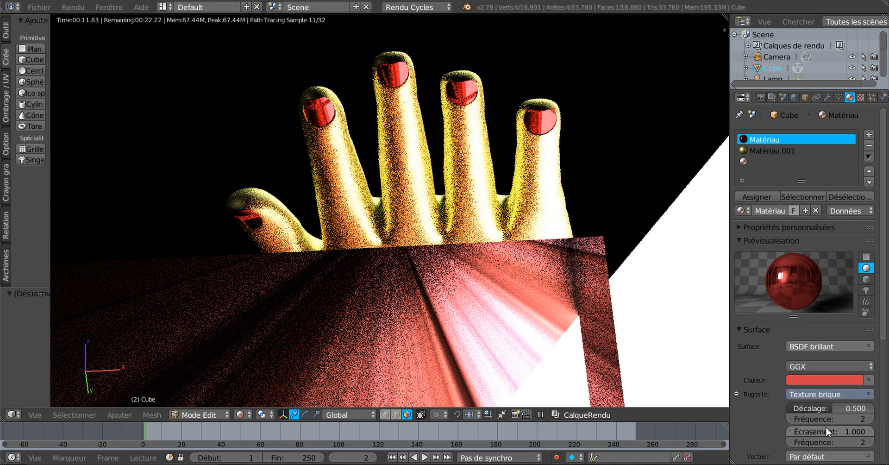
Try Textures damier and Texture voronoï as the nail material's roughness input
left_click(831, 394)
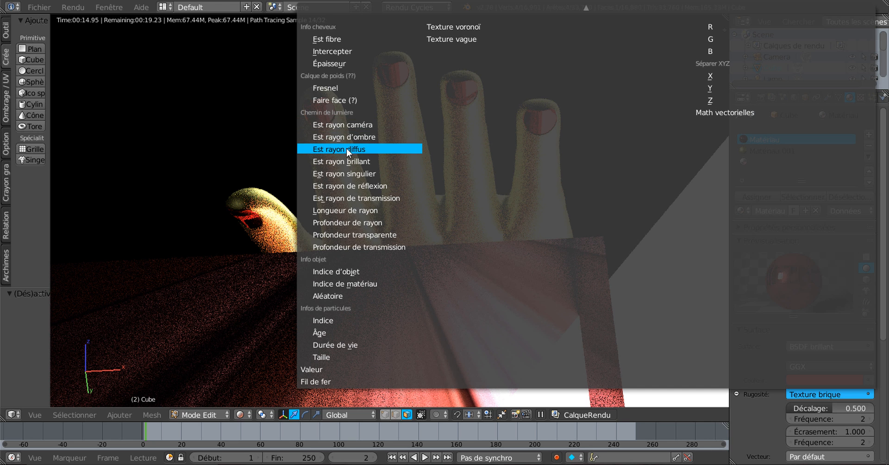
scroll(370, 139, "up", 4)
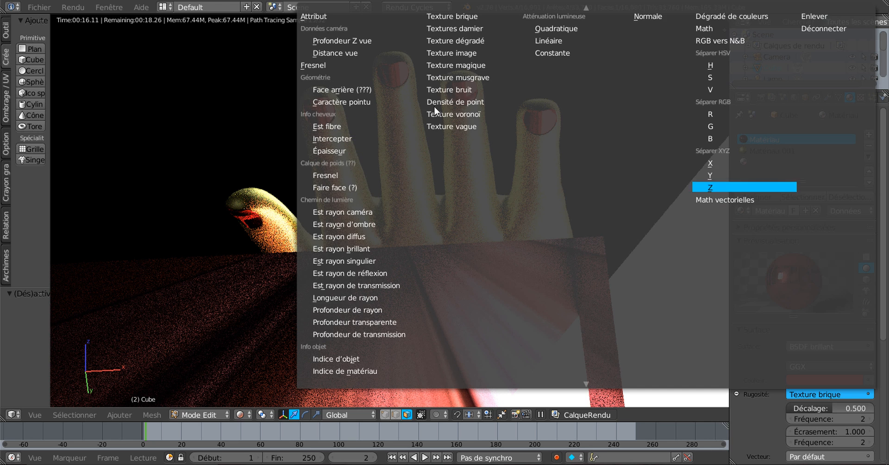
left_click(463, 26)
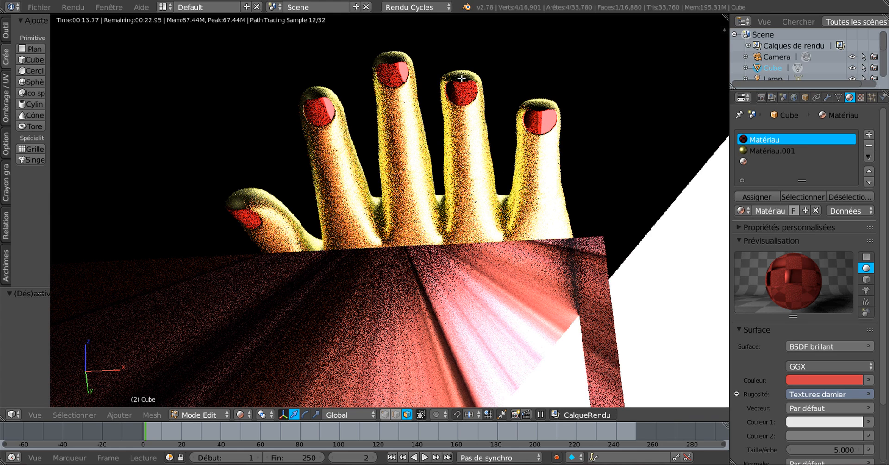
left_click(838, 394)
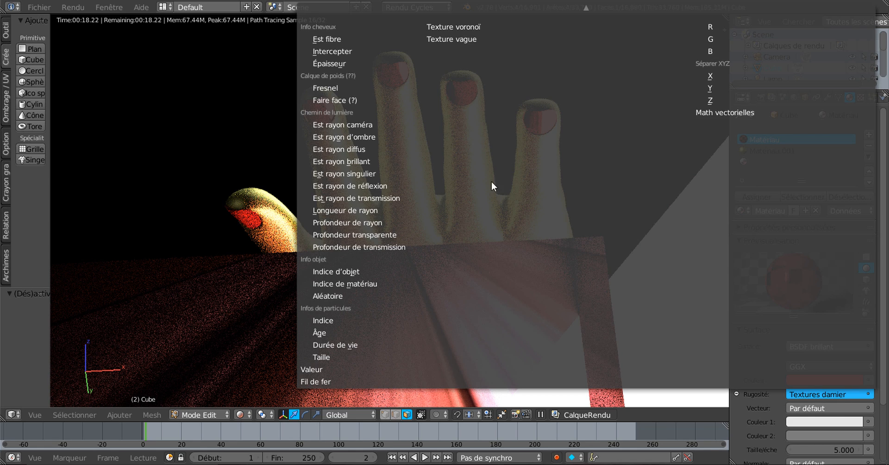
scroll(451, 50, "up", 5)
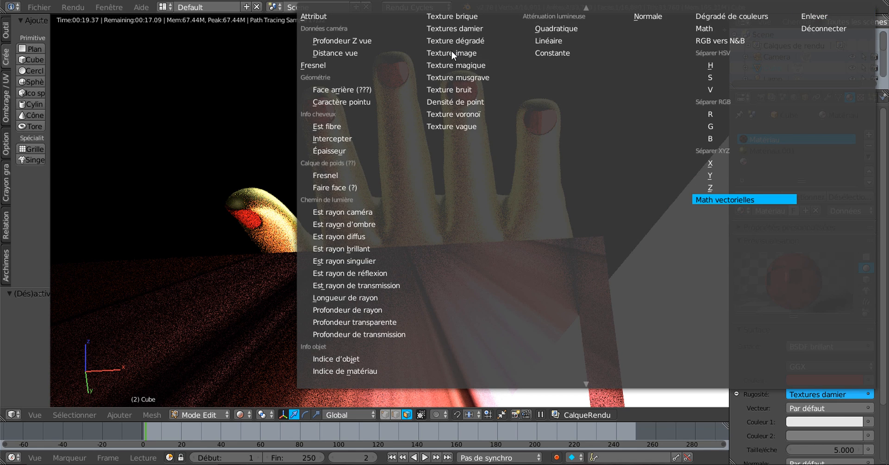
left_click(466, 113)
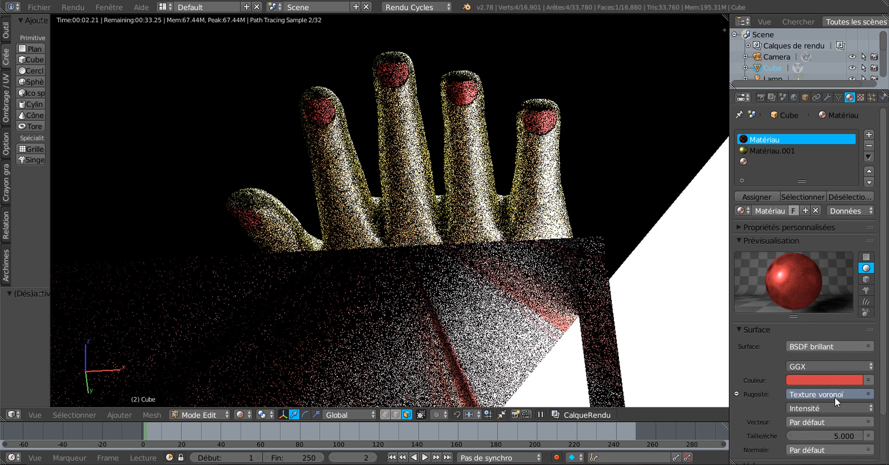
Try a Texture musgrave as the nail material's roughness input
left_click(840, 394)
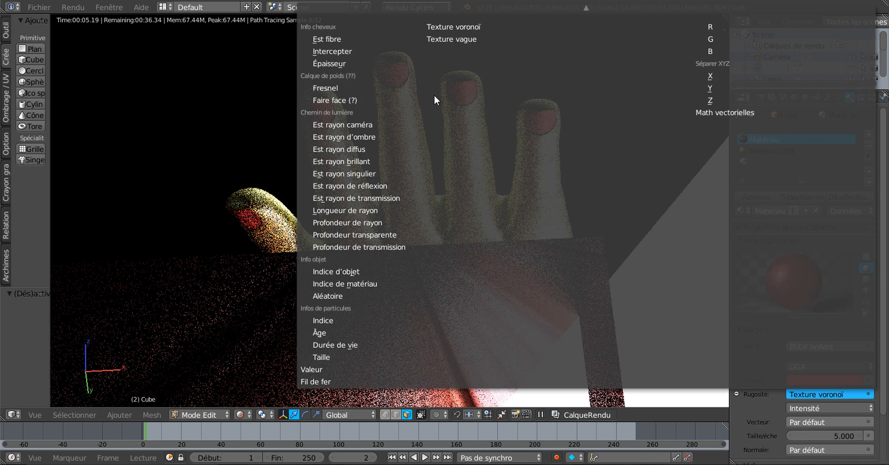
scroll(484, 69, "up", 7)
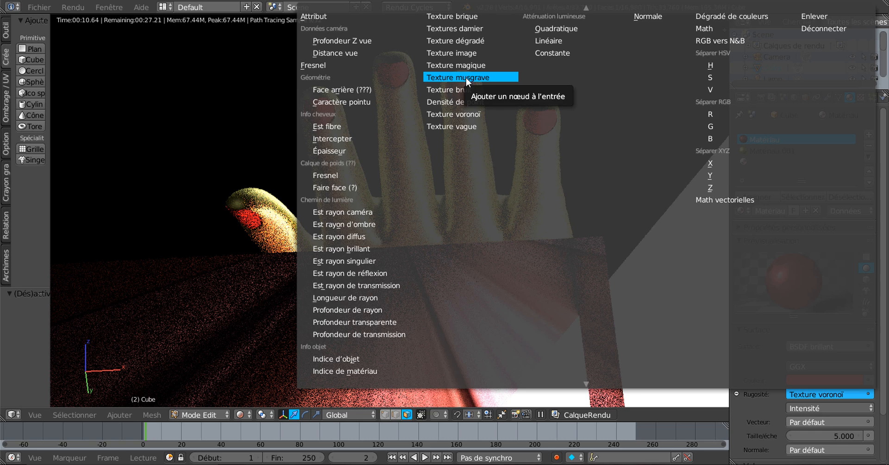
left_click(465, 78)
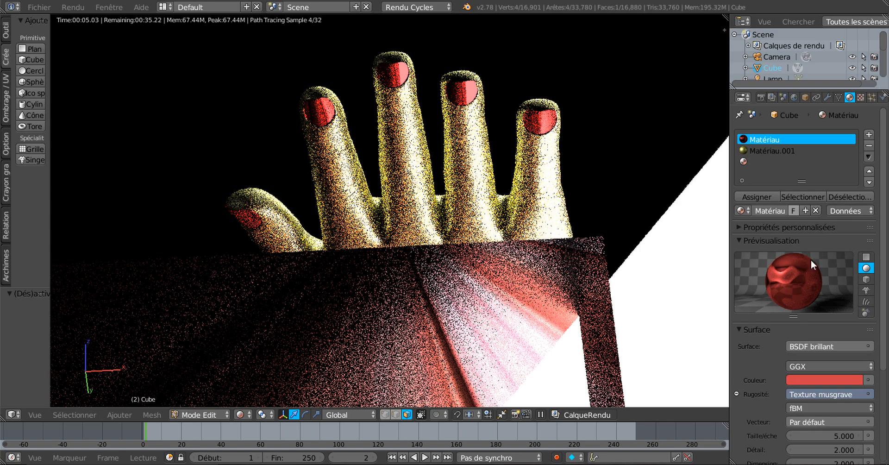
scroll(803, 329, "down", 3)
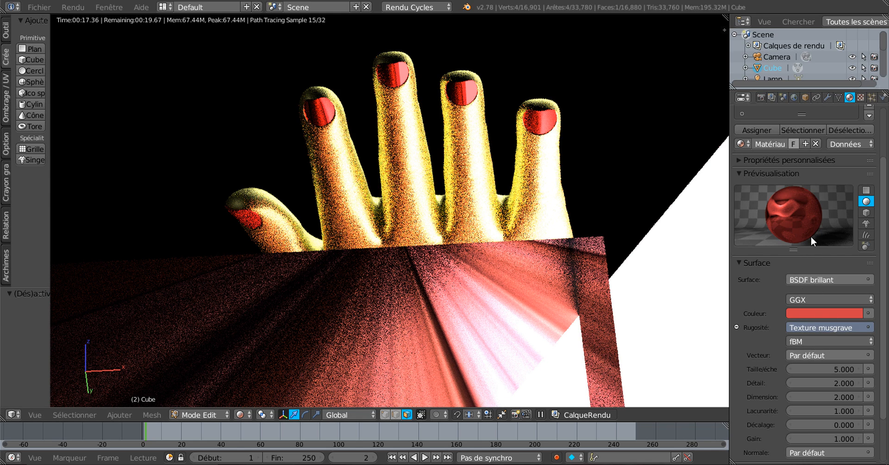
Drive the red nail material's roughness with a Texture bruit
left_click(829, 328)
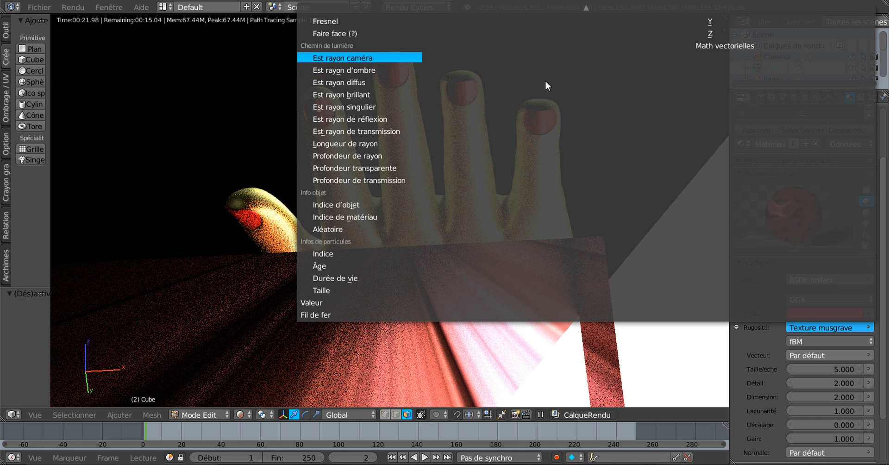
scroll(546, 80, "up", 10)
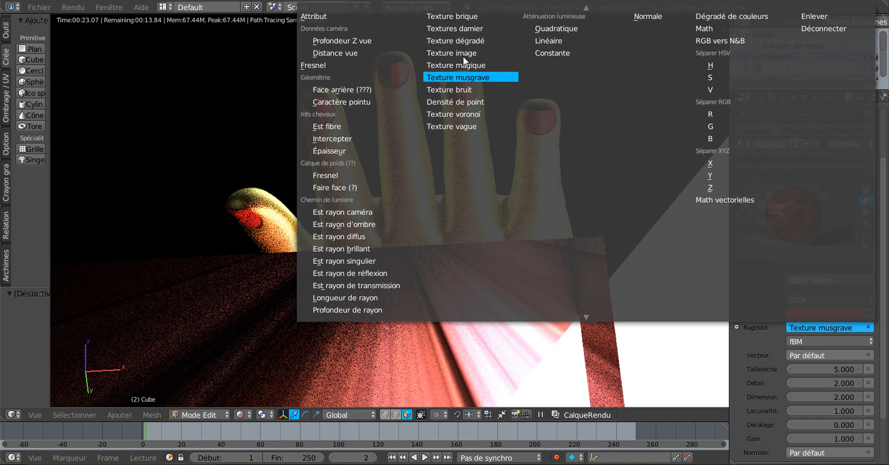
left_click(460, 89)
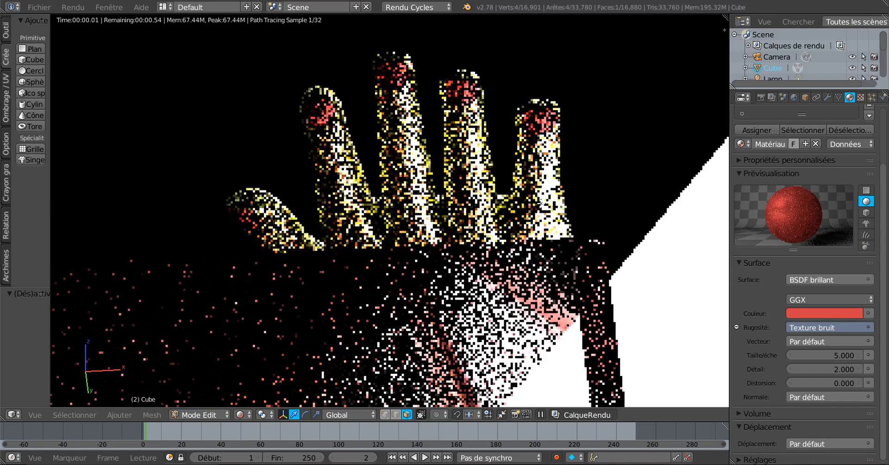
Return the hand to object mode and move the red emissive plane up and away from the hand by about -5.9, -6.6, 11
middle_click_drag(624, 190, 526, 216)
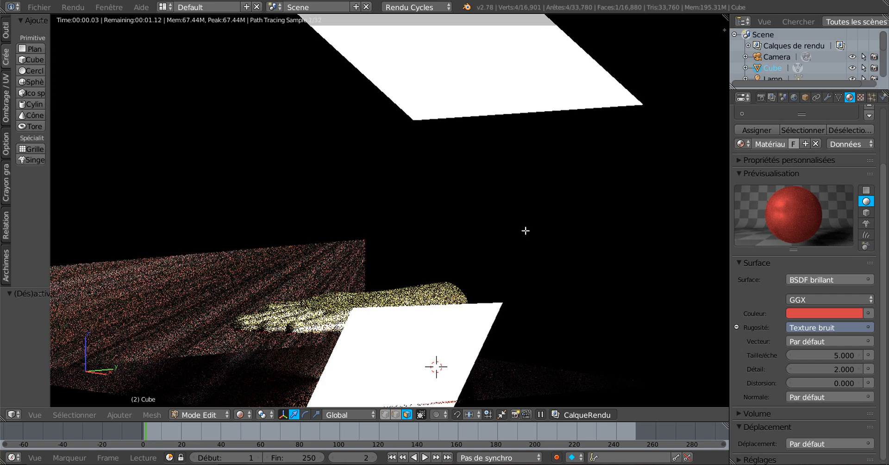
middle_click_drag(500, 260, 569, 159, "shift")
middle_click_drag(443, 242, 495, 312)
scroll(415, 242, "up", 3)
scroll(408, 246, "down", 3)
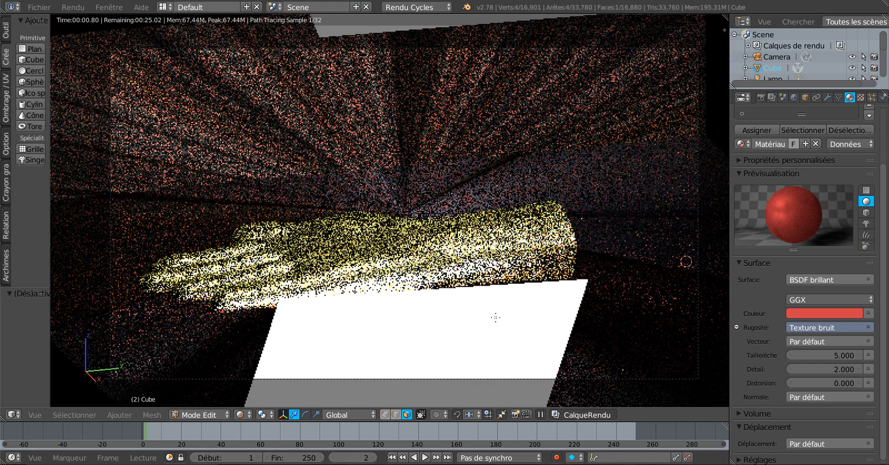
scroll(495, 317, "down", 2)
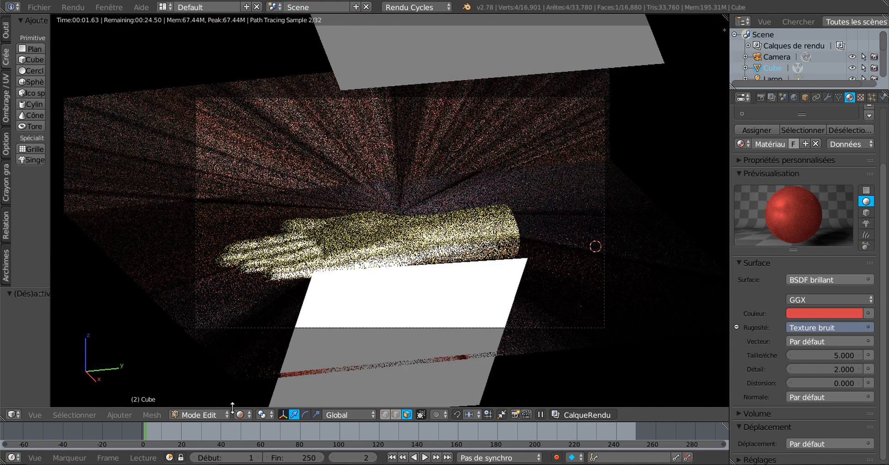
left_click(210, 414)
left_click(209, 401)
right_click(435, 302)
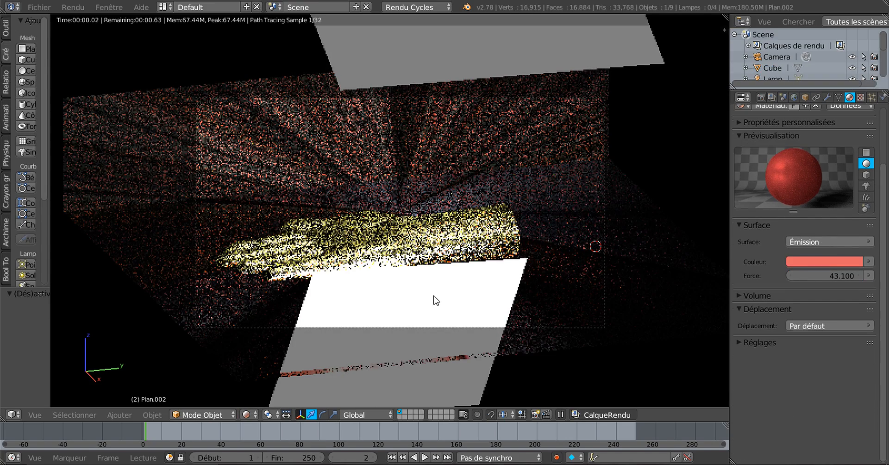
key("g")
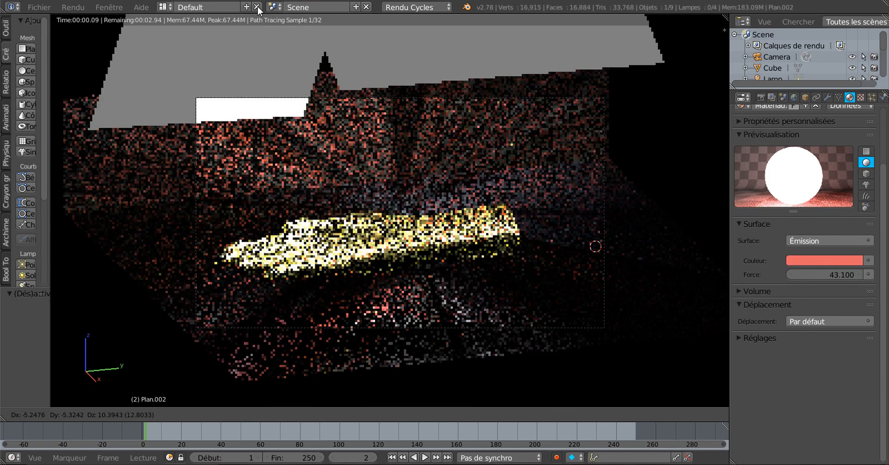
left_click(217, 377)
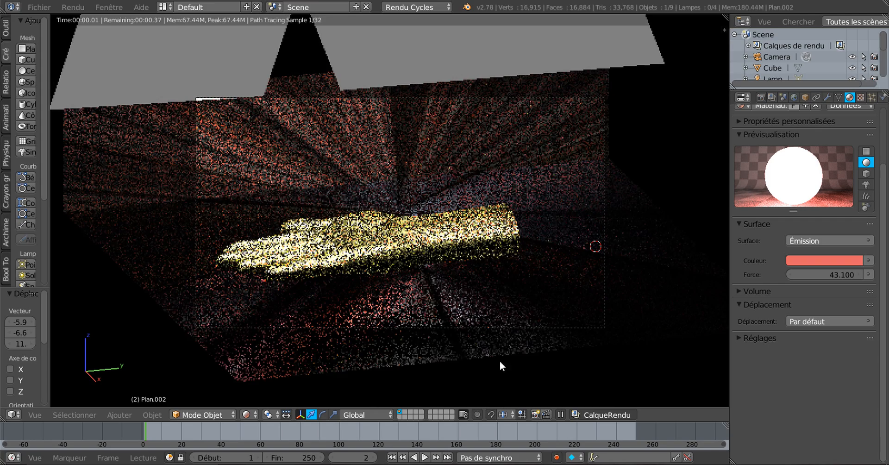
Shift the red emissive plane further by about -0.8, -1.5, 1.0 and frame the hand in the rendered view
scroll(429, 268, "down", 3)
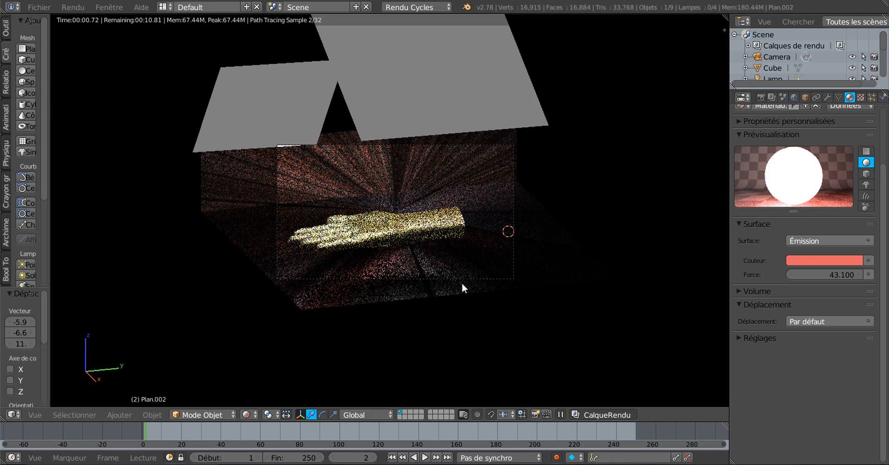
key("g")
left_click(456, 265)
scroll(453, 267, "up", 4)
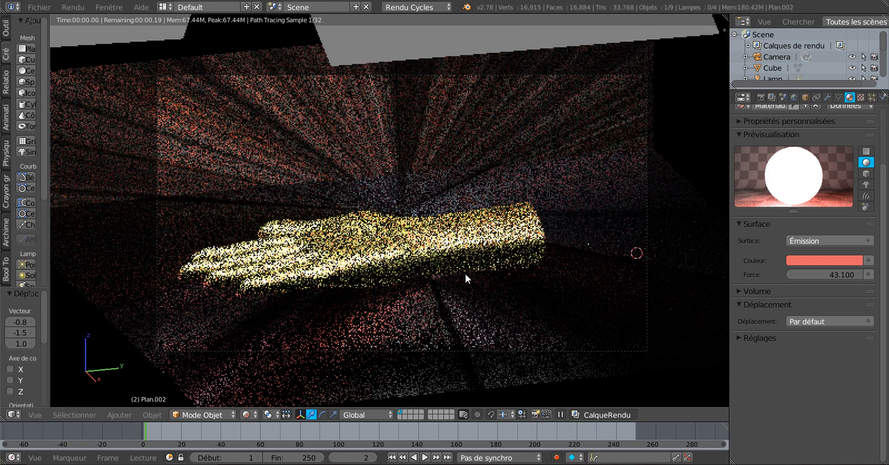
middle_click_drag(464, 273, 425, 268)
scroll(425, 268, "up", 2)
key("KP_0")
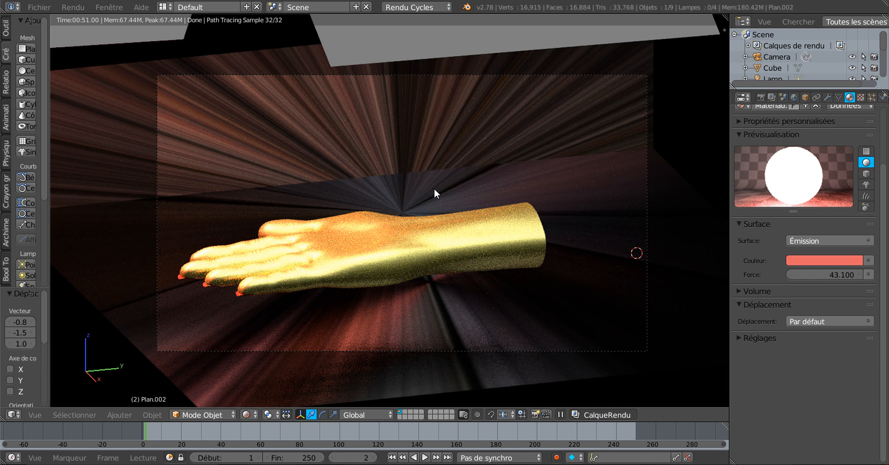
Move the white emissive plane by about 6.1, 11, -6.9 to relight the hand, and view the hand closer
right_click(423, 41)
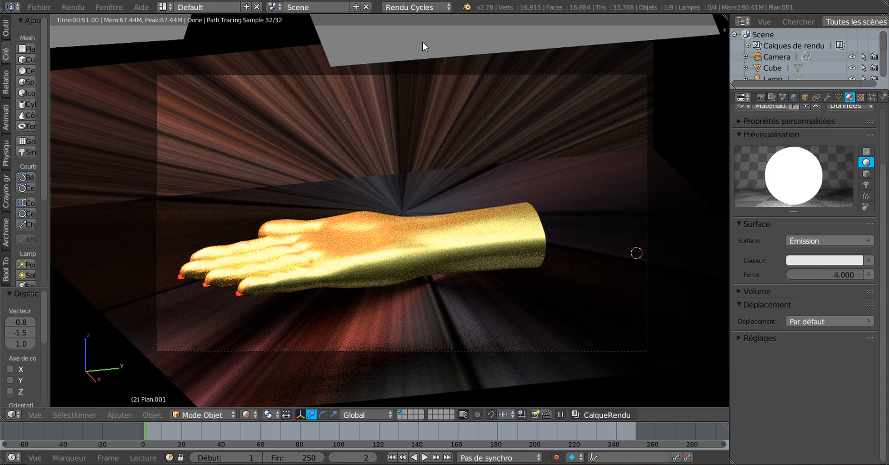
key("g")
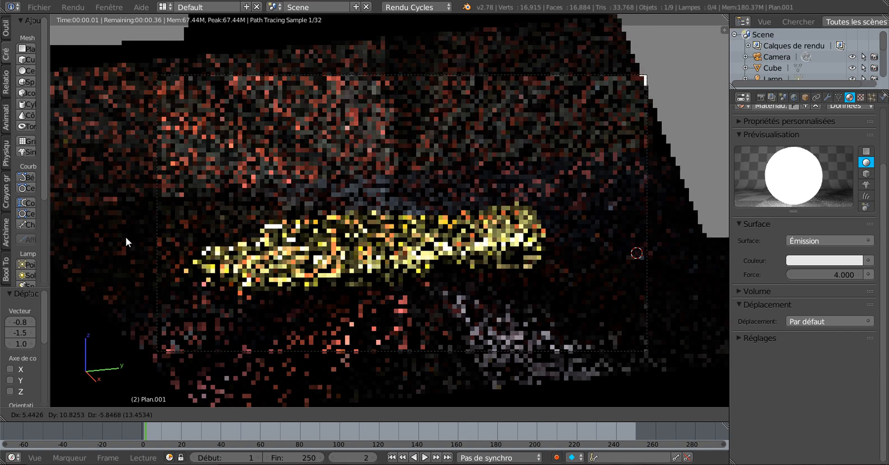
left_click(162, 271)
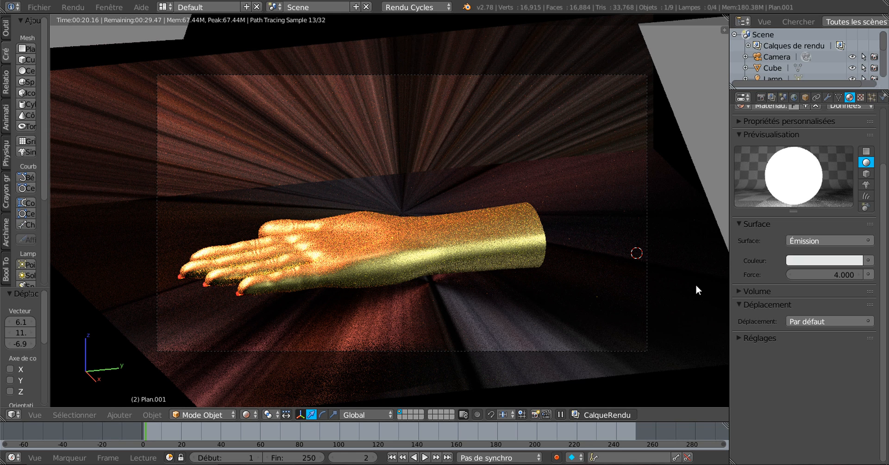
scroll(690, 287, "up", 1)
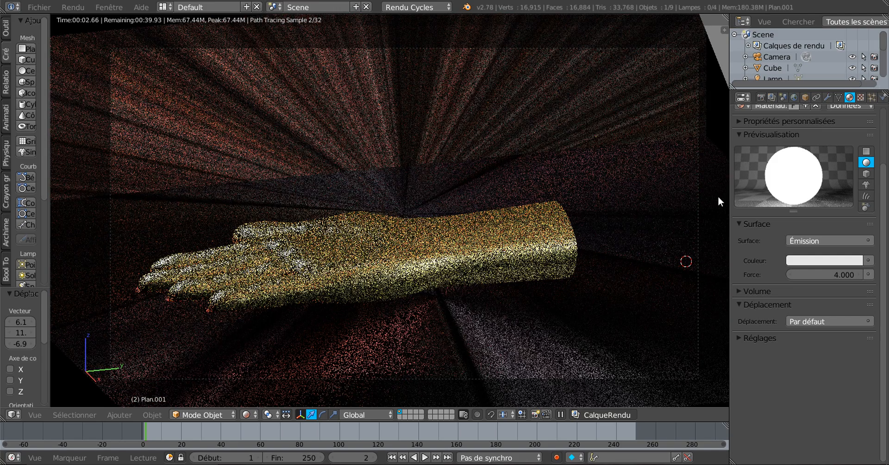
scroll(717, 195, "up", 1)
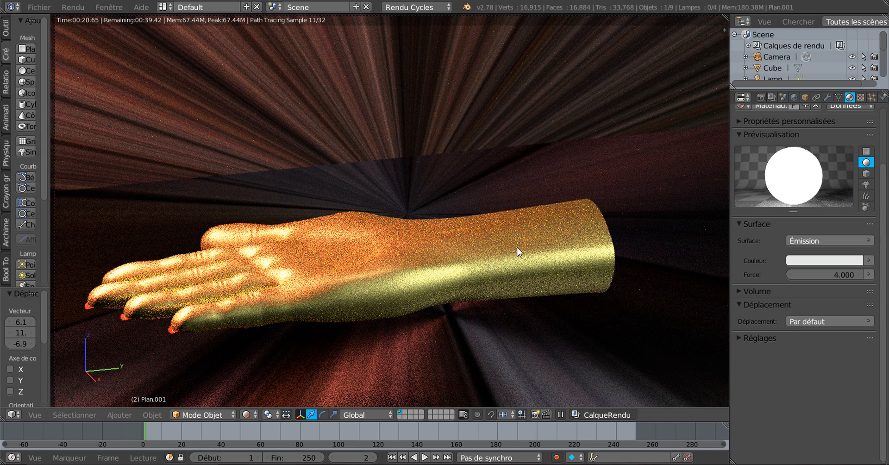
Select the hand object and display the viewport in Matériau shading
right_click(496, 264)
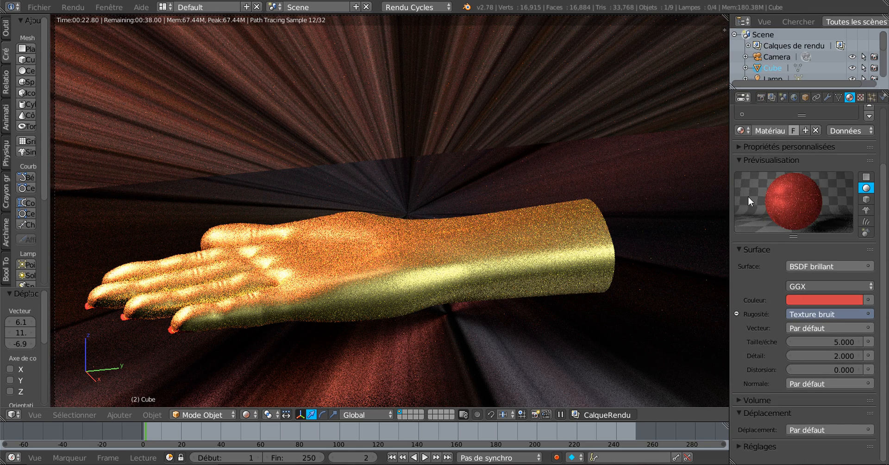
right_click(476, 262)
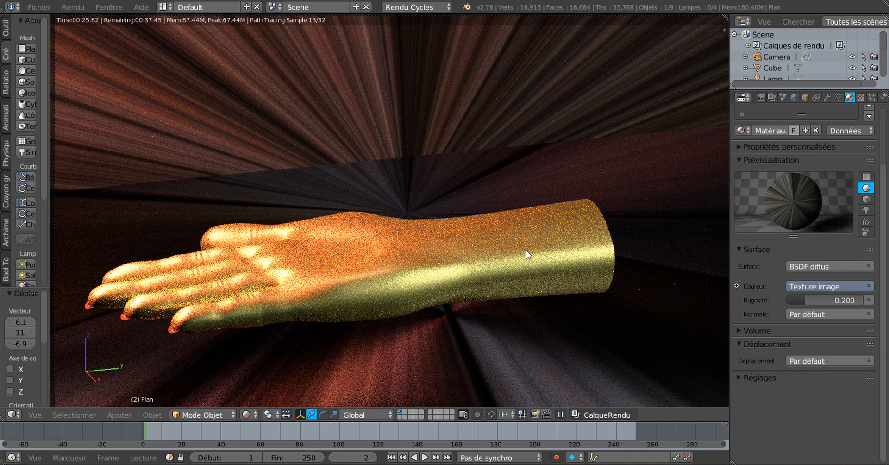
right_click(504, 248)
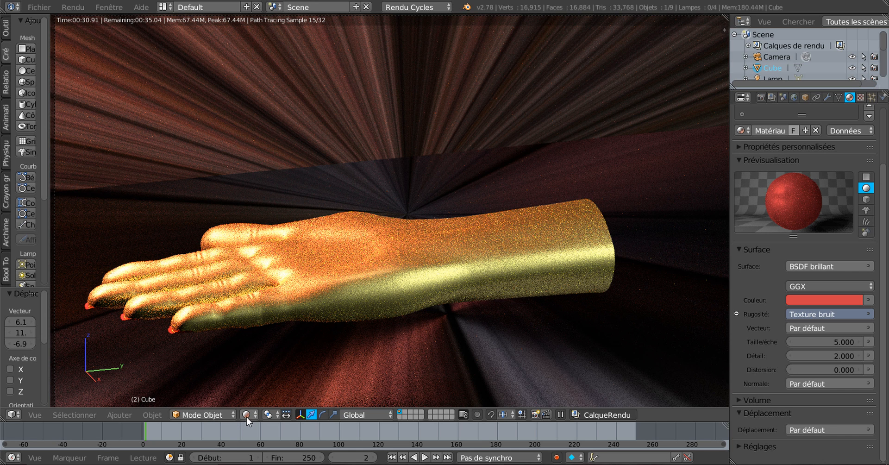
right_click(291, 290)
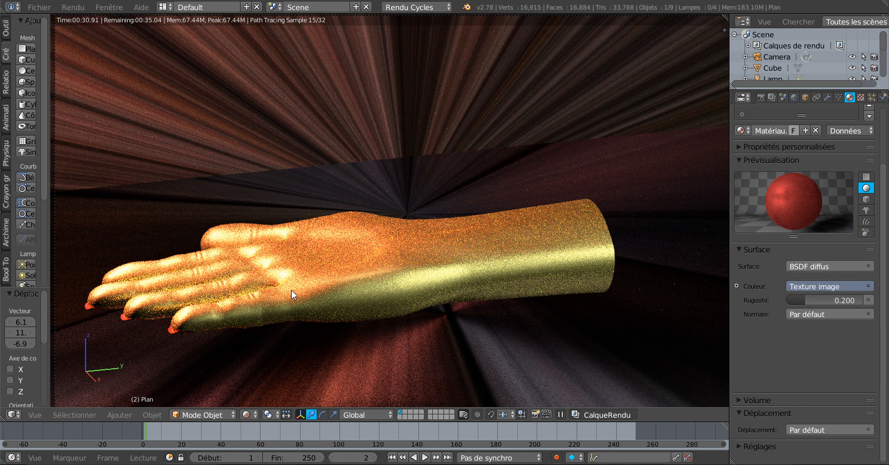
left_click(857, 98)
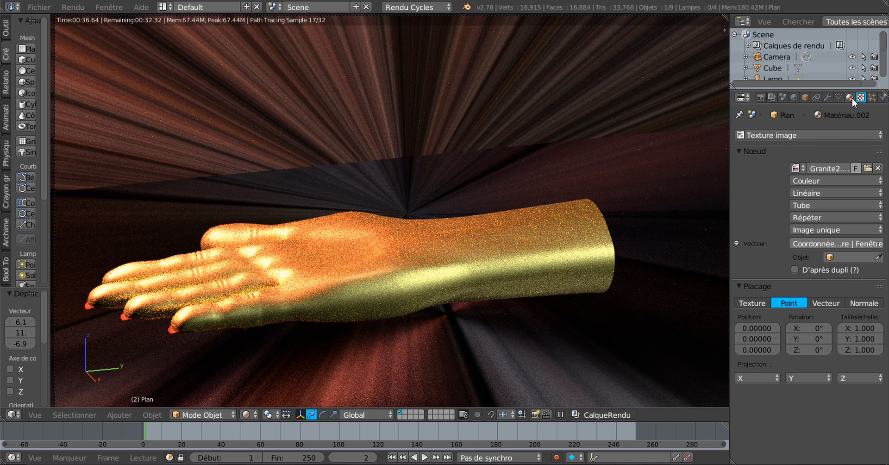
left_click(851, 97)
right_click(455, 258)
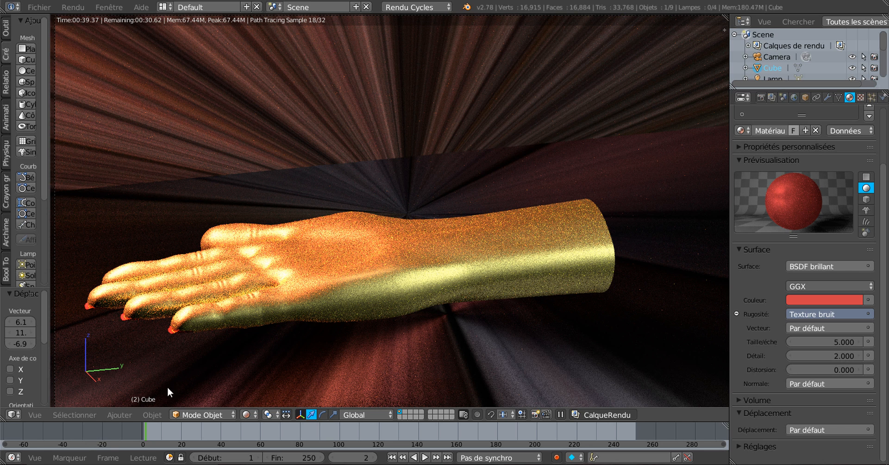
left_click(200, 415)
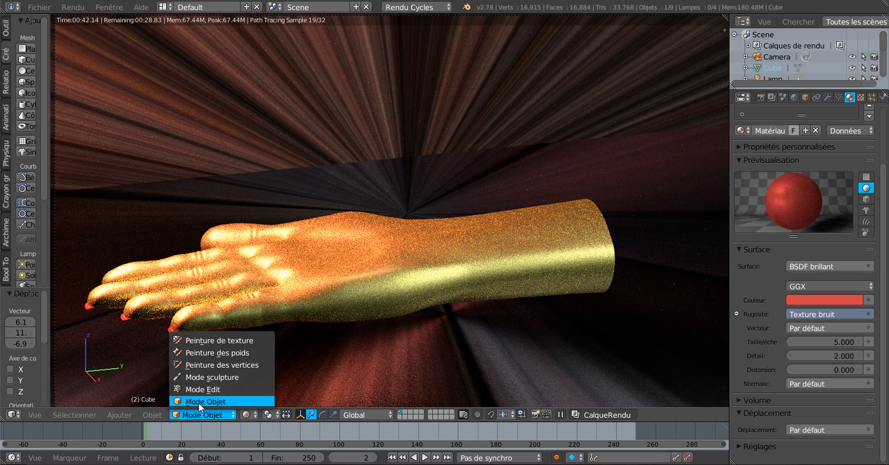
left_click(246, 414)
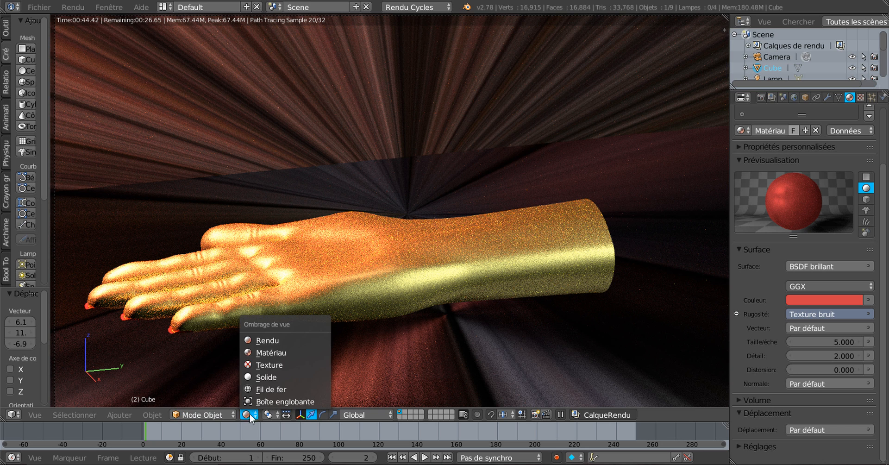
left_click(271, 352)
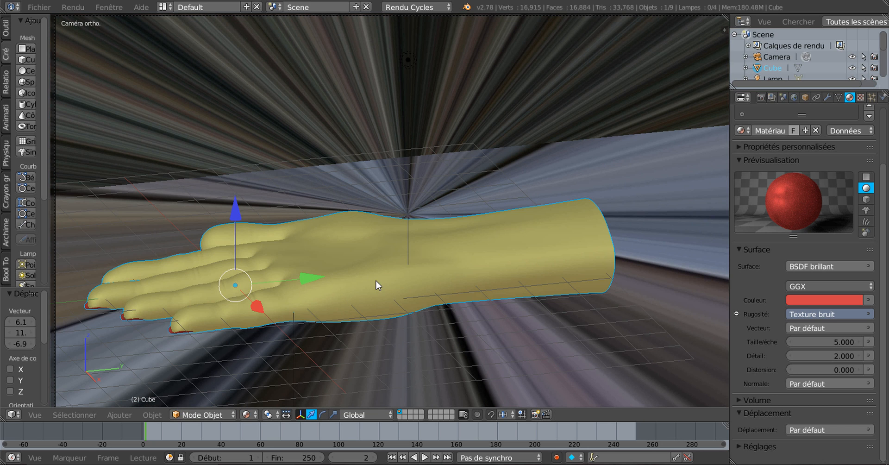
Make the gold material active by picking a gold face in edit mode, and return to object mode with Rendu shading
left_click(202, 414)
left_click(197, 395)
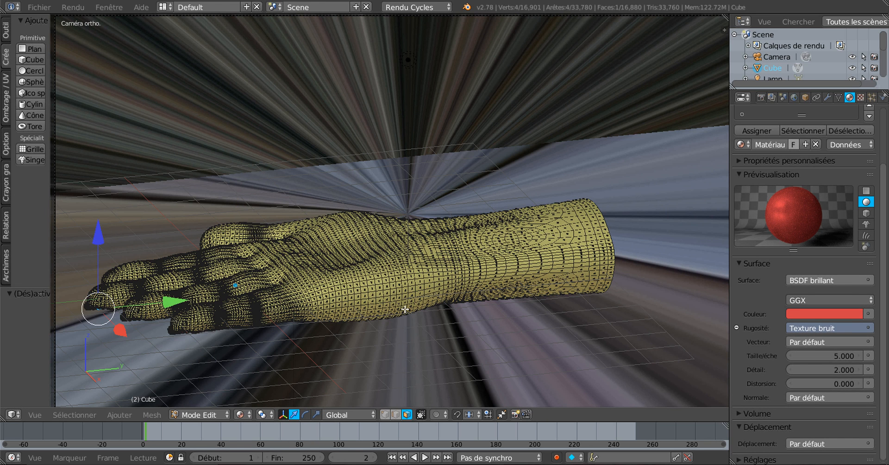
right_click(398, 283)
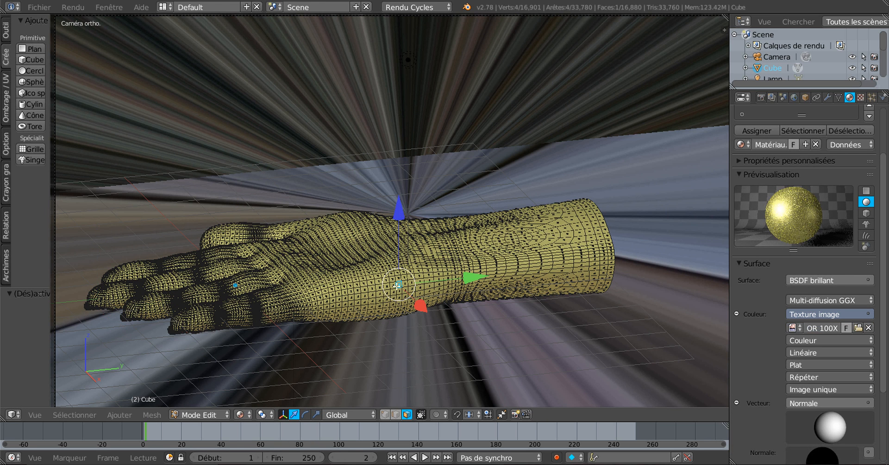
left_click(198, 416)
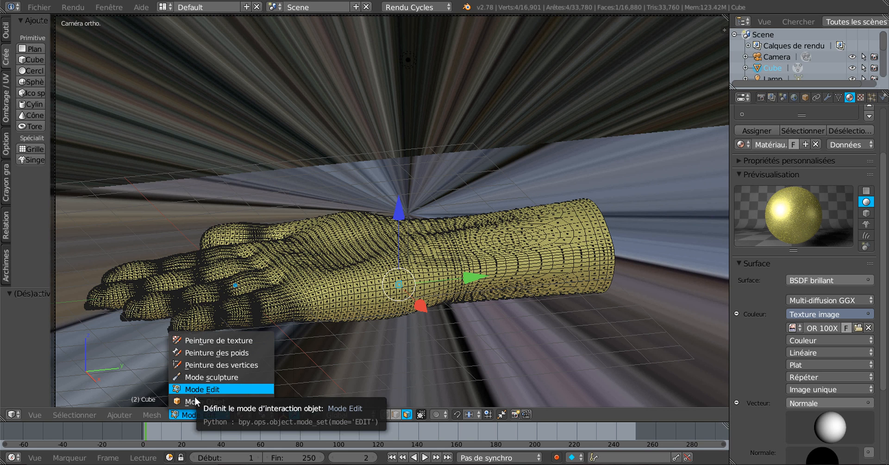
left_click(195, 400)
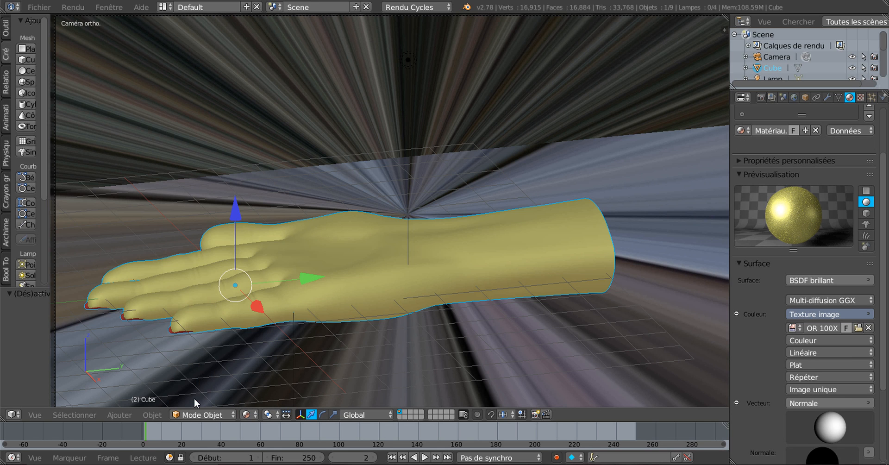
left_click(246, 414)
left_click(276, 339)
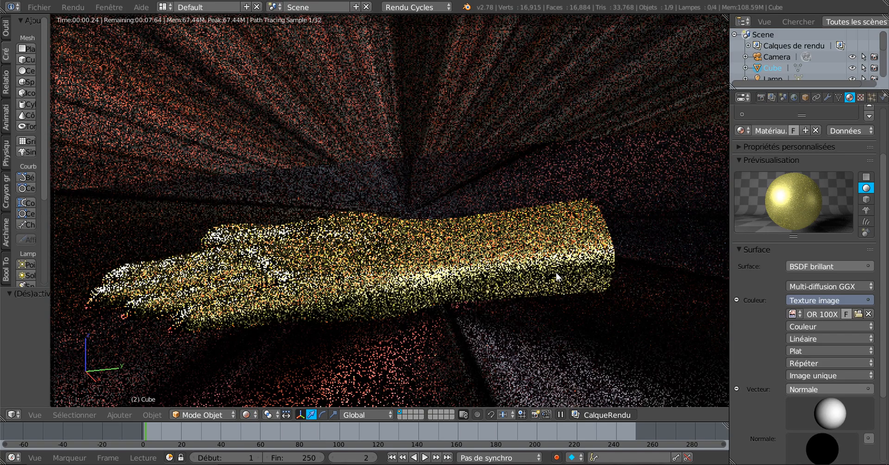
Replace the hand material's colour image with chrome ultra.png from the Chrome texture folder, browsing it as thumbnails
left_click(858, 313)
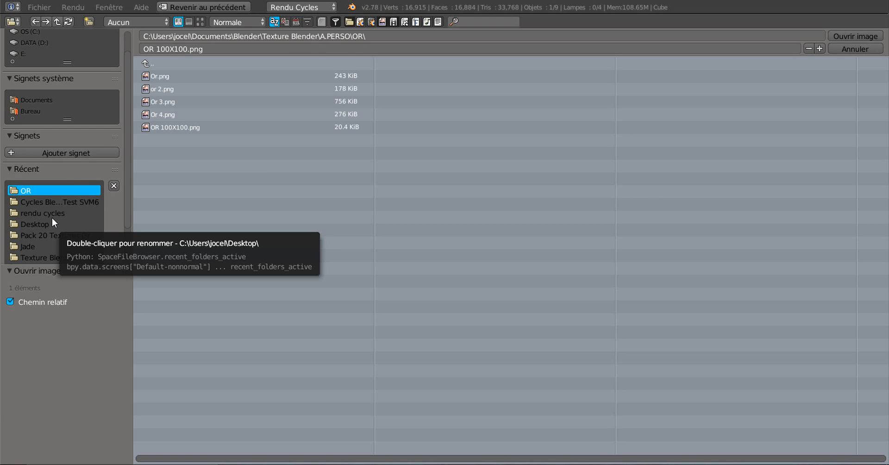
scroll(52, 218, "down", 3)
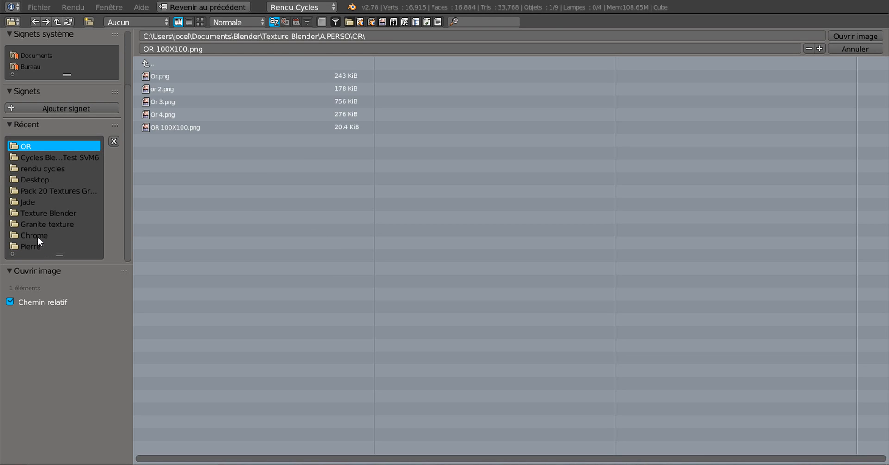
left_click(37, 235)
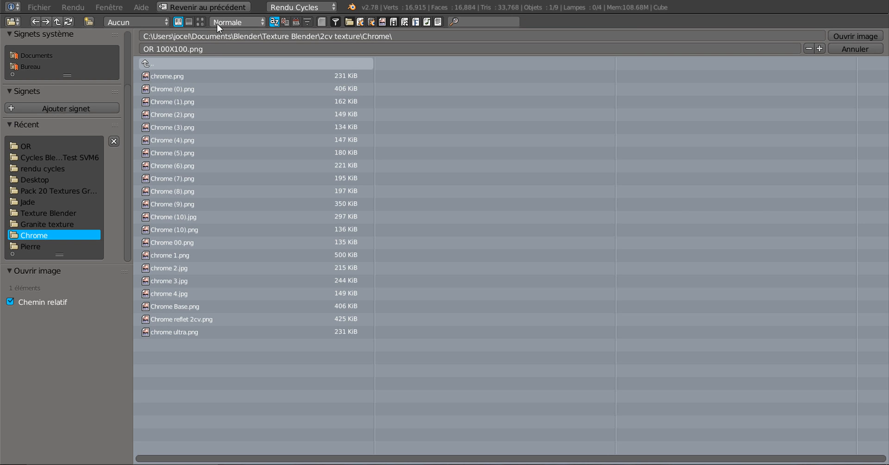
left_click(200, 22)
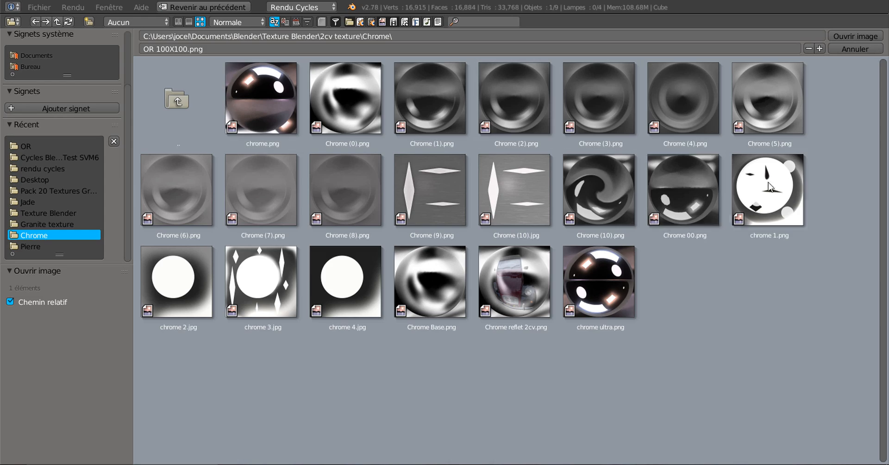
left_click(611, 276)
left_click(856, 36)
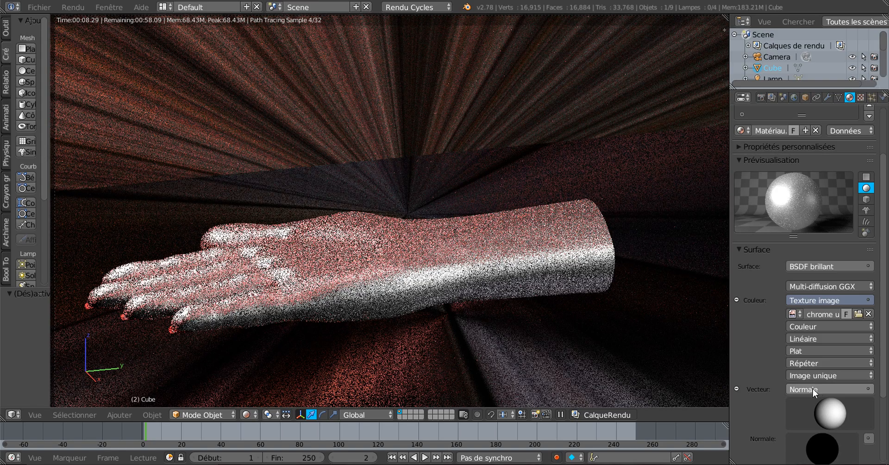
Map the chrome image with Réflexion texture coordinates and set its projection to Tube
left_click(837, 389)
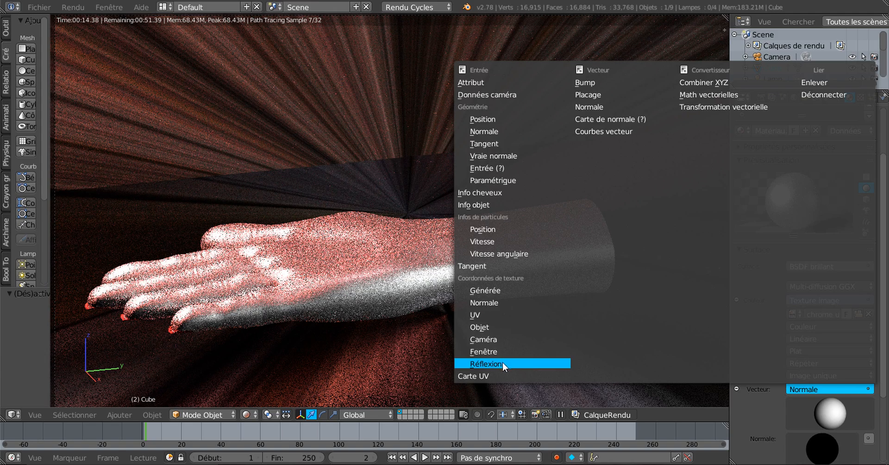
left_click(514, 362)
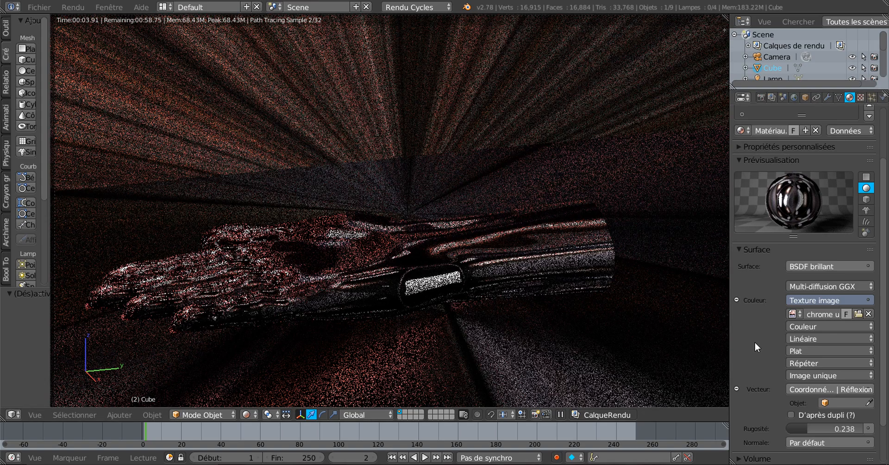
left_click(842, 350)
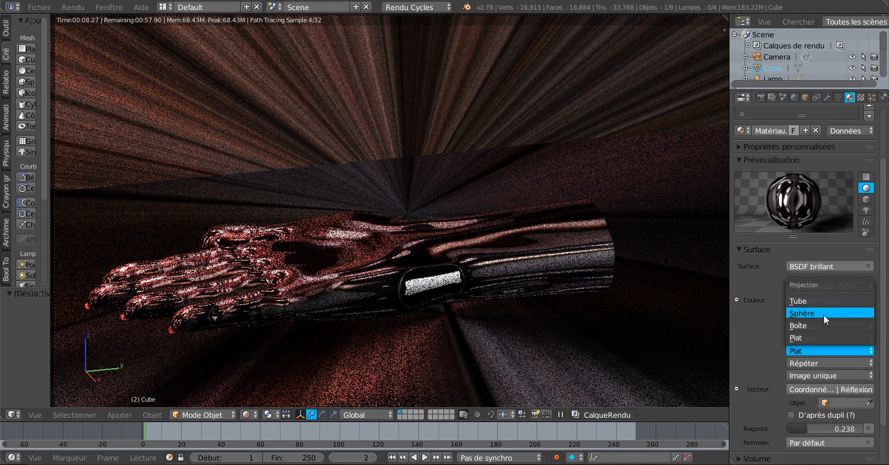
left_click(823, 302)
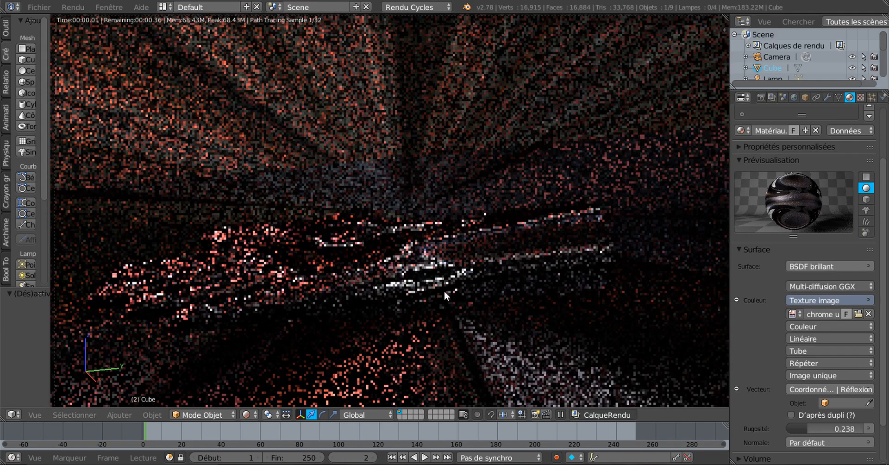